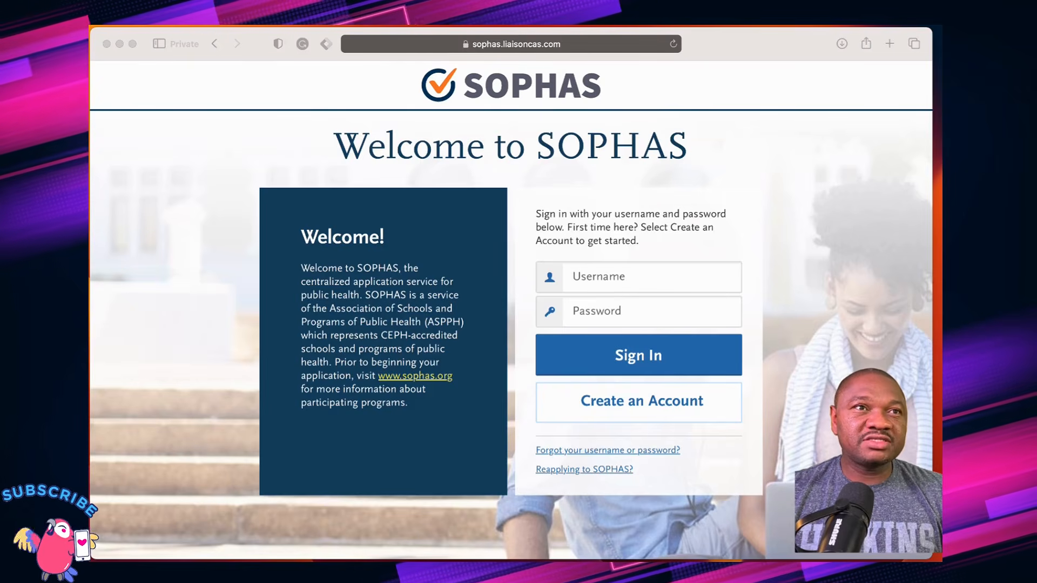
Start a new SOPHAS account and look over the empty registration form
click(606, 405)
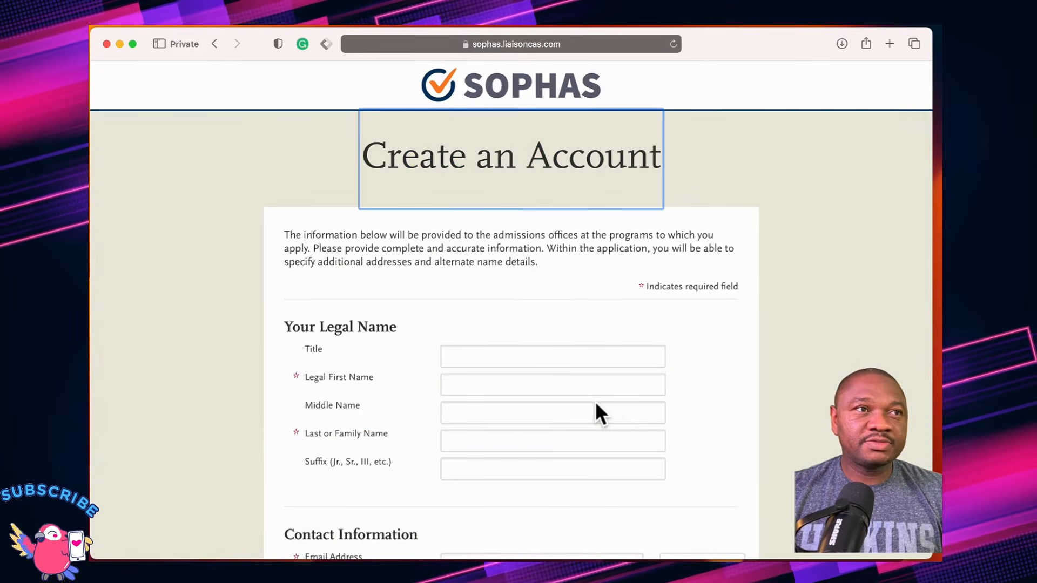
scroll(505, 370, down, 15)
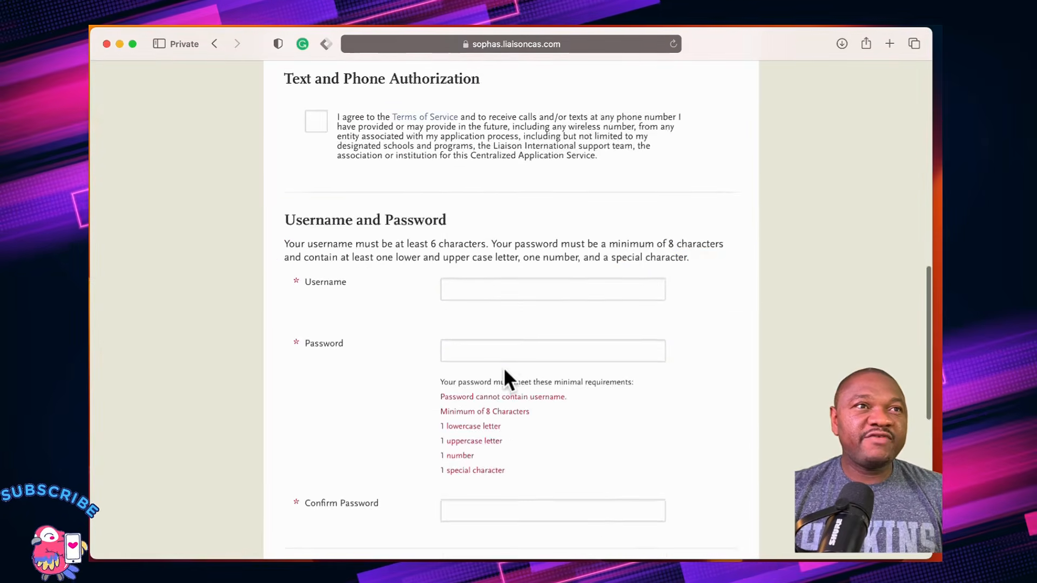
scroll(505, 373, up, 15)
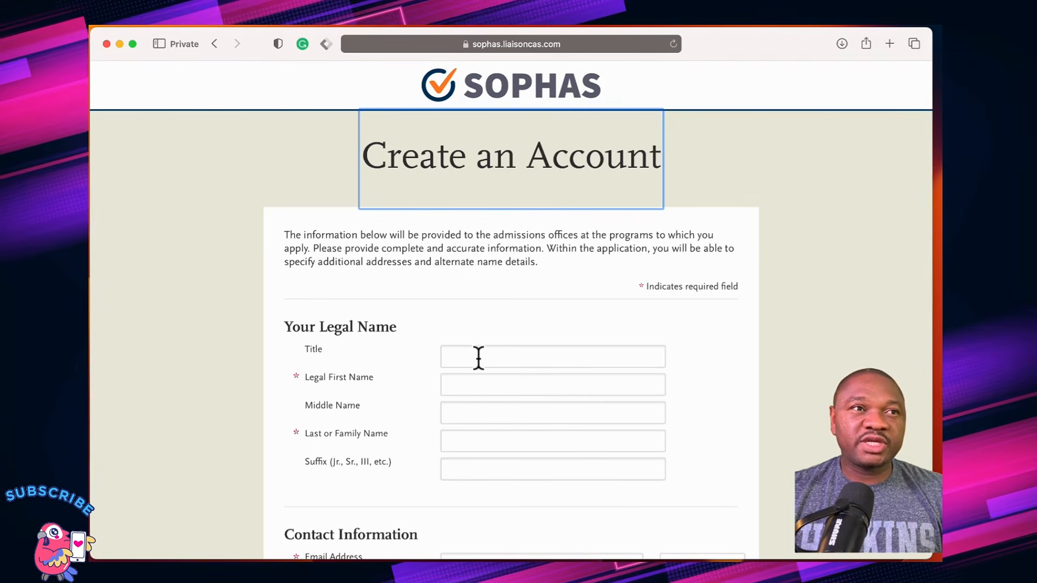
Enter the title Dr and the applicant's legal first name
click(478, 357)
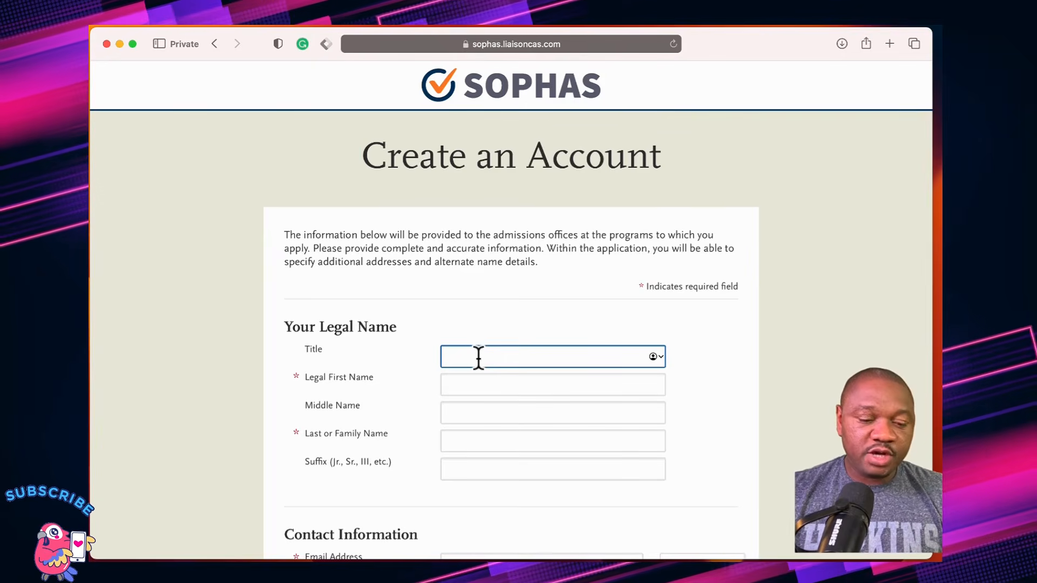
text(Dr)
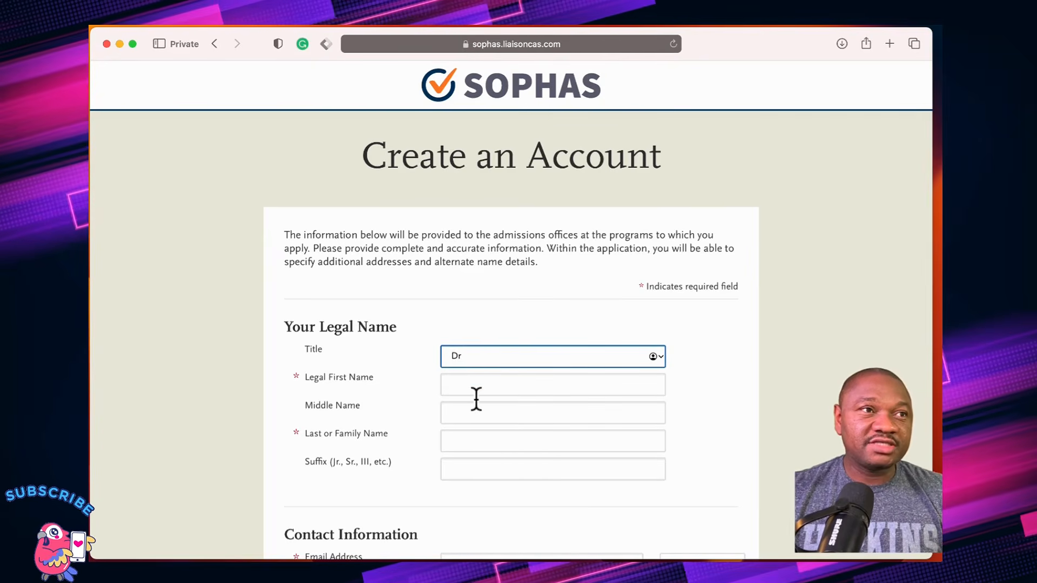
scroll(475, 403, down, 3)
click(468, 319)
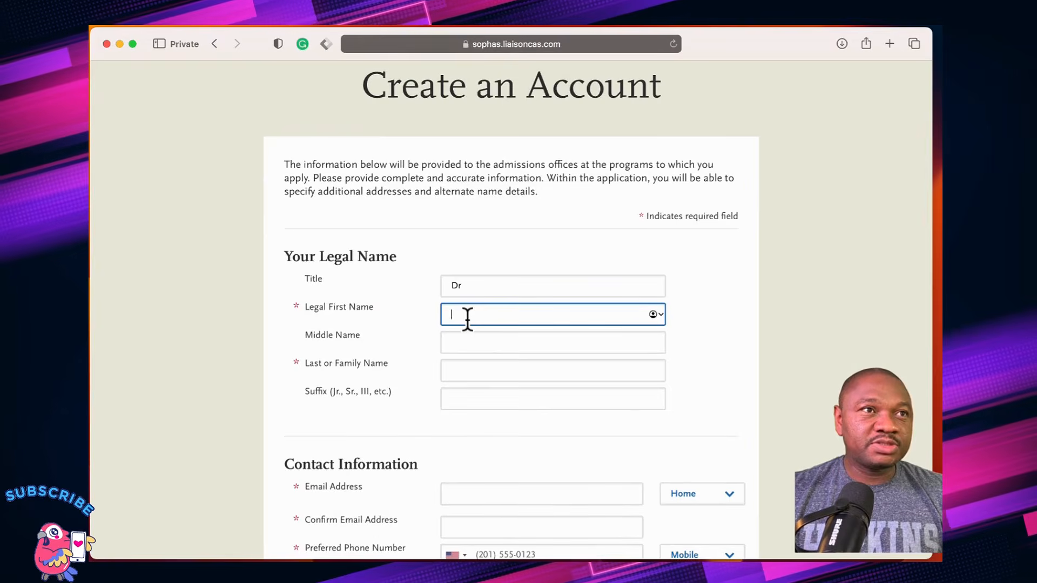
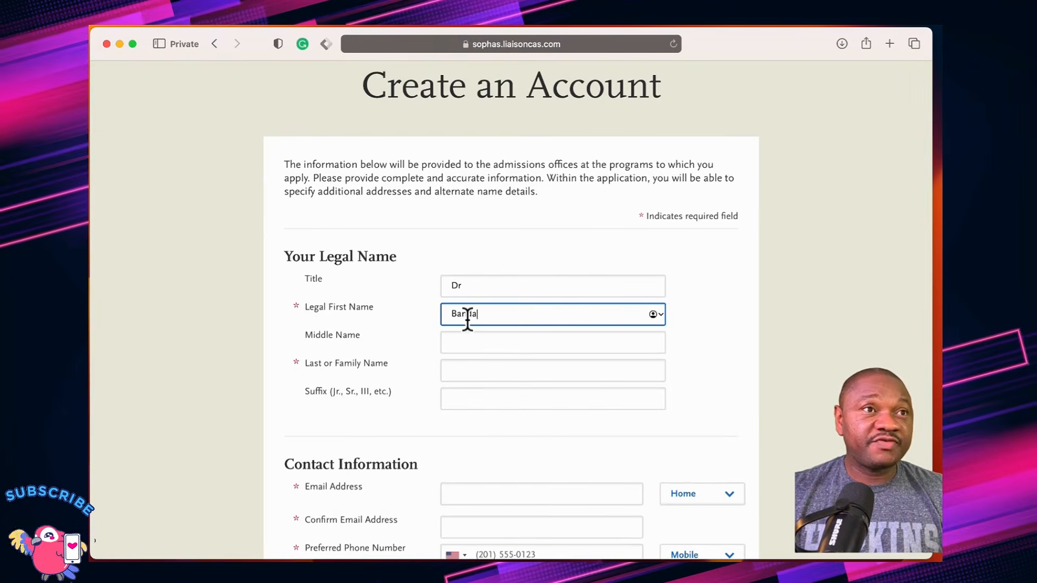
Enter the applicant's last or family name and begin typing their email address
scroll(491, 373, down, 3)
click(474, 290)
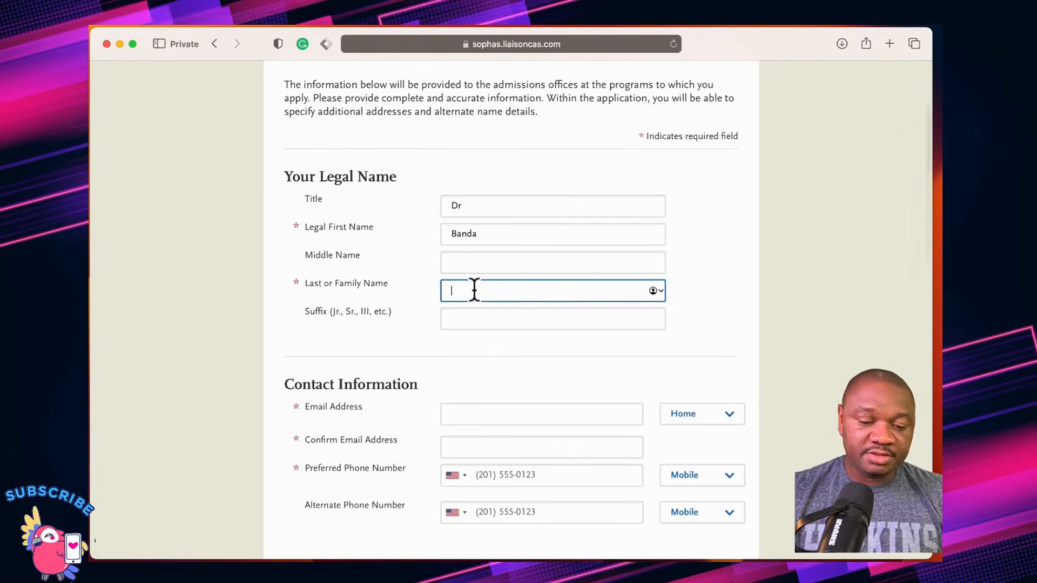
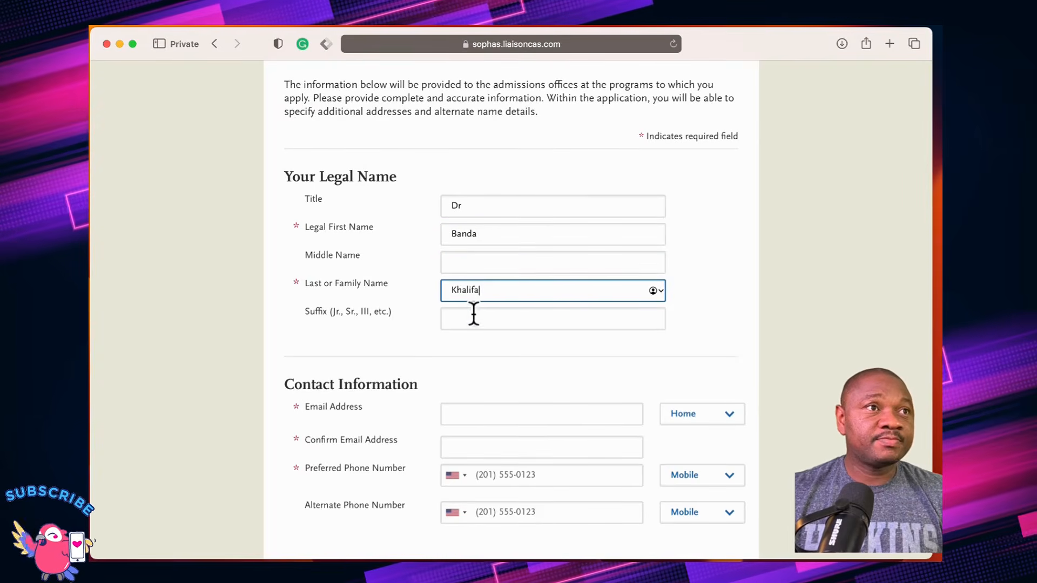
scroll(473, 306, down, 5)
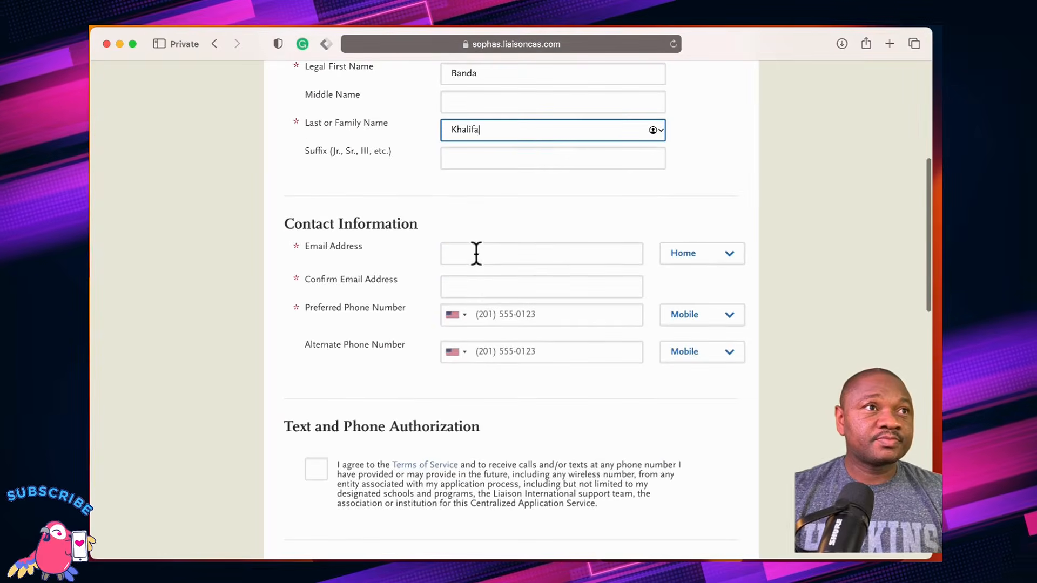
click(475, 254)
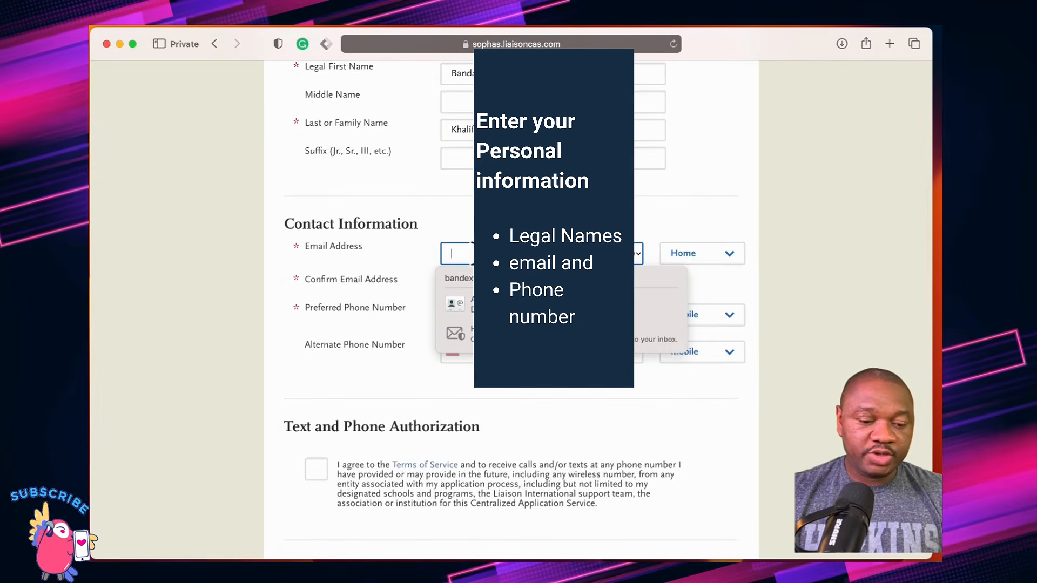
text(drbar)
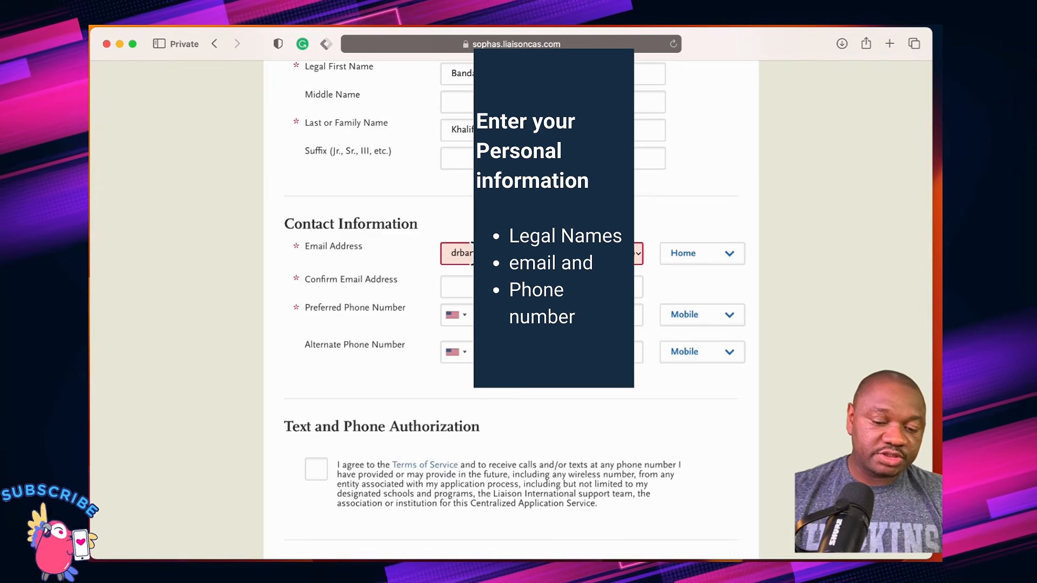
Re-enter the applicant's email address in Confirm Email Address
click(469, 252)
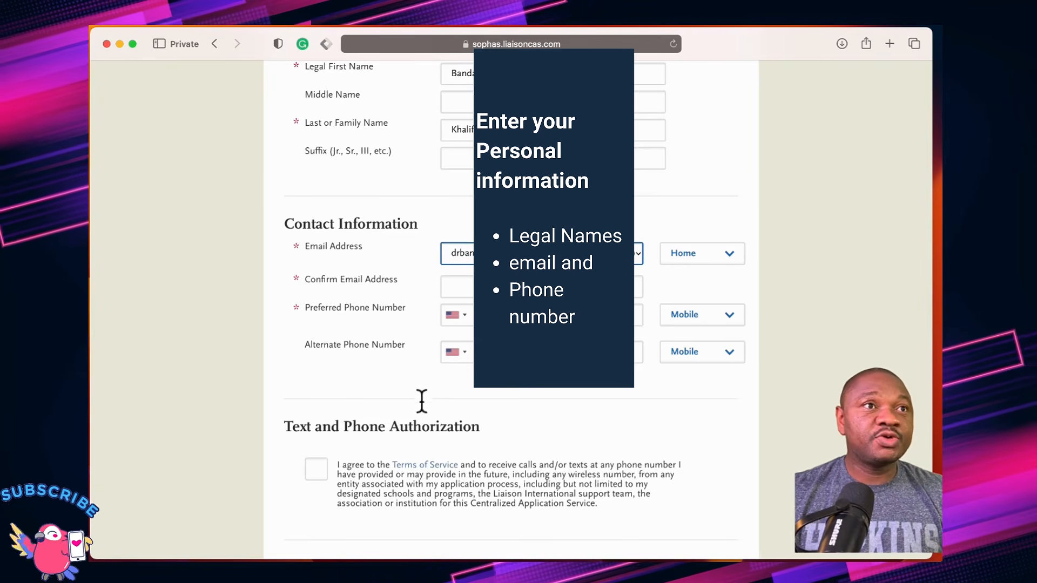
click(452, 287)
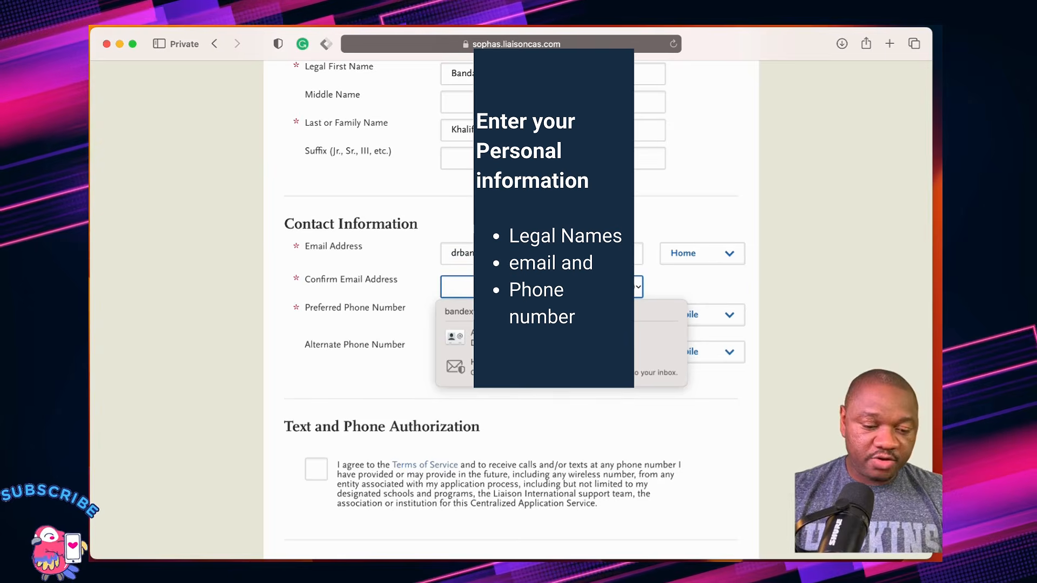
text(drban)
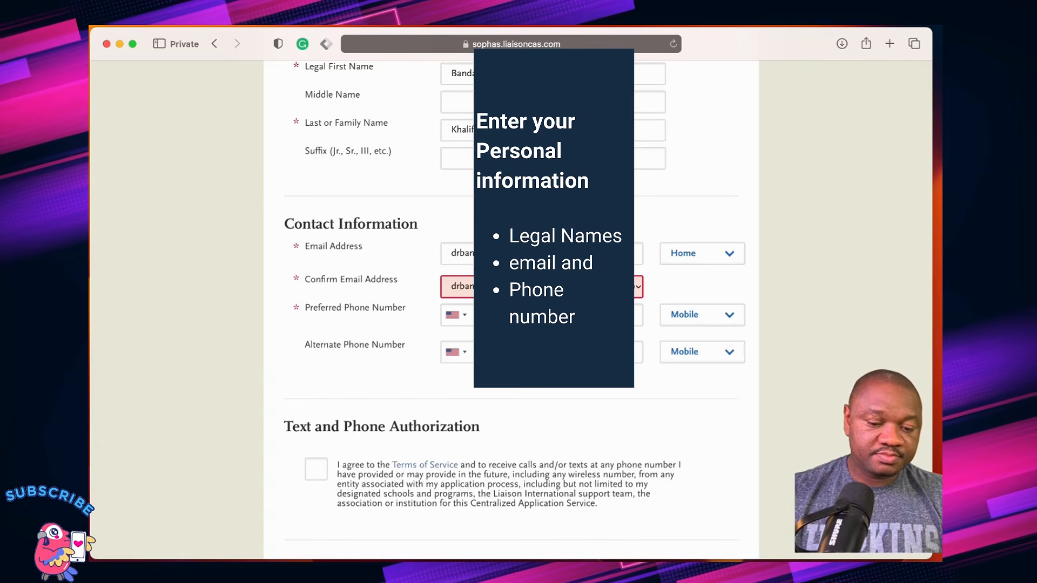
scroll(477, 412, down, 4)
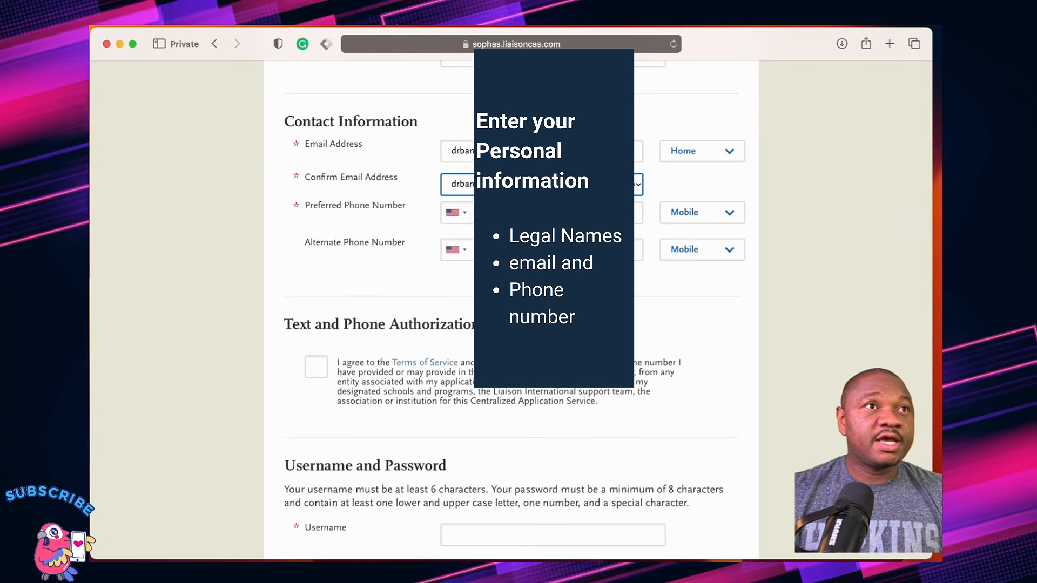
Agree to the Text and Phone Authorization
click(542, 212)
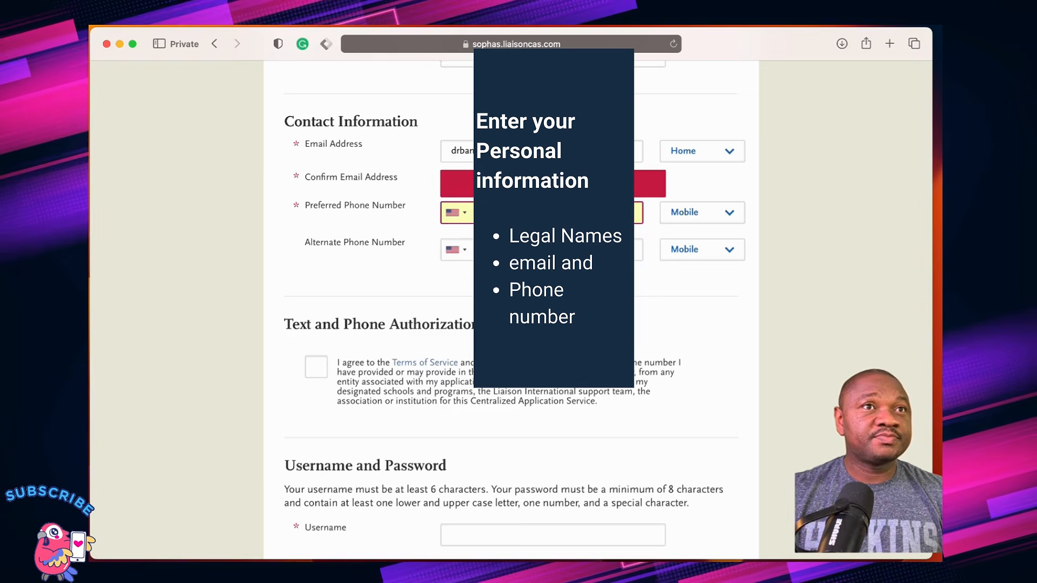
scroll(510, 311, down, 1)
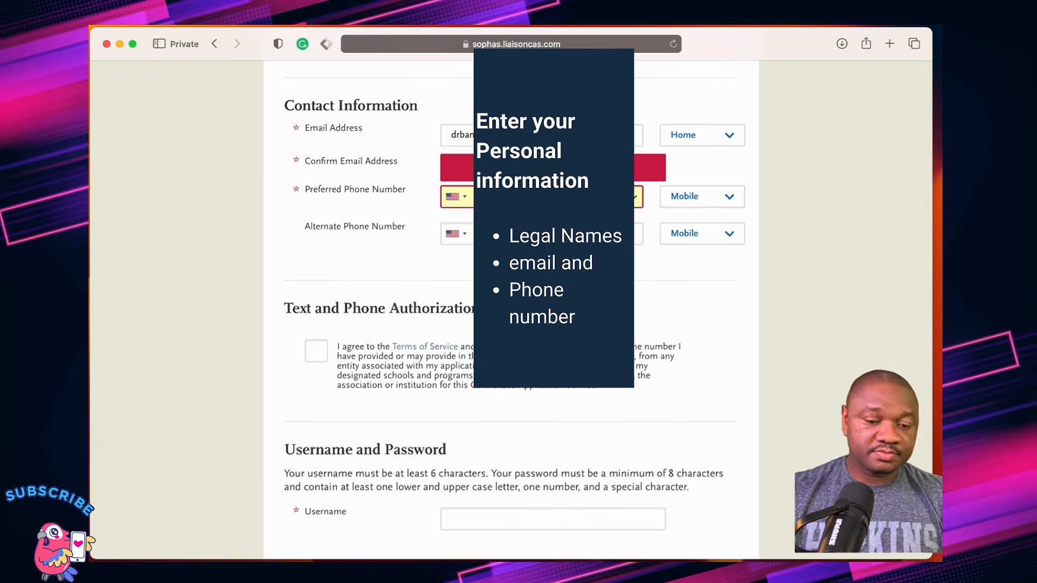
scroll(510, 311, down, 3)
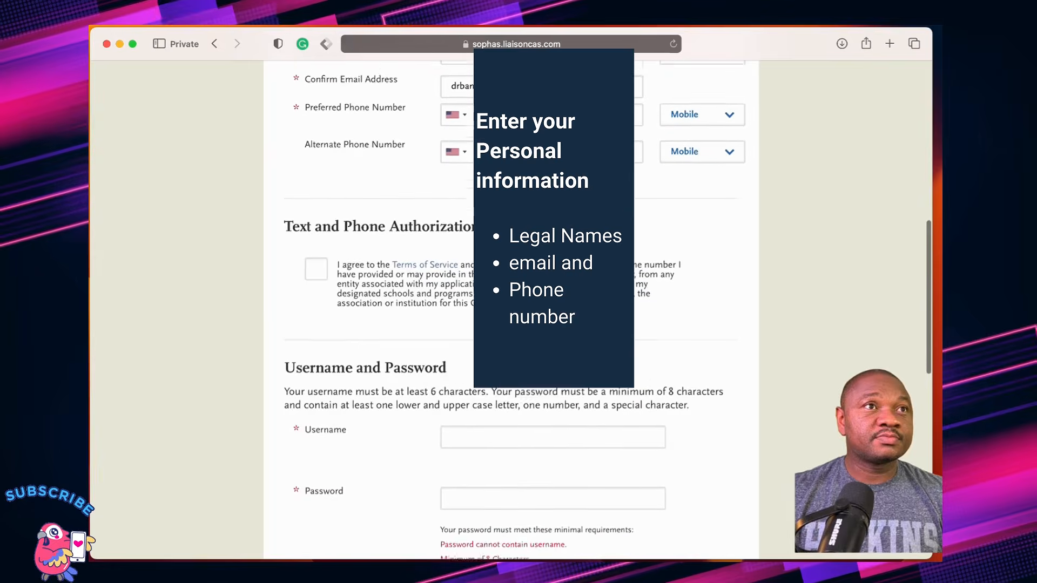
scroll(510, 311, down, 4)
click(315, 166)
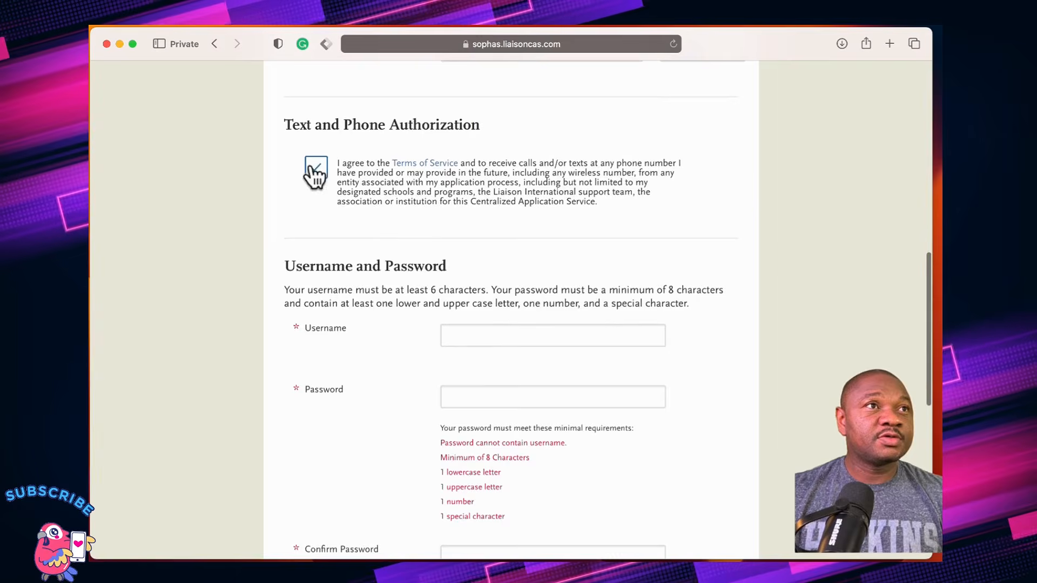
scroll(414, 225, down, 5)
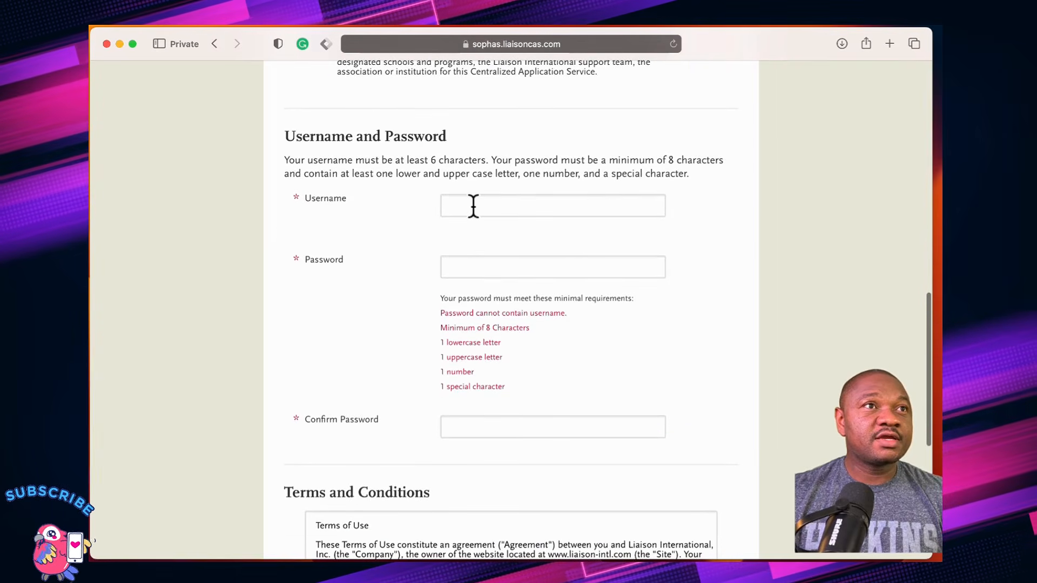
Enter a username and an account password
click(473, 206)
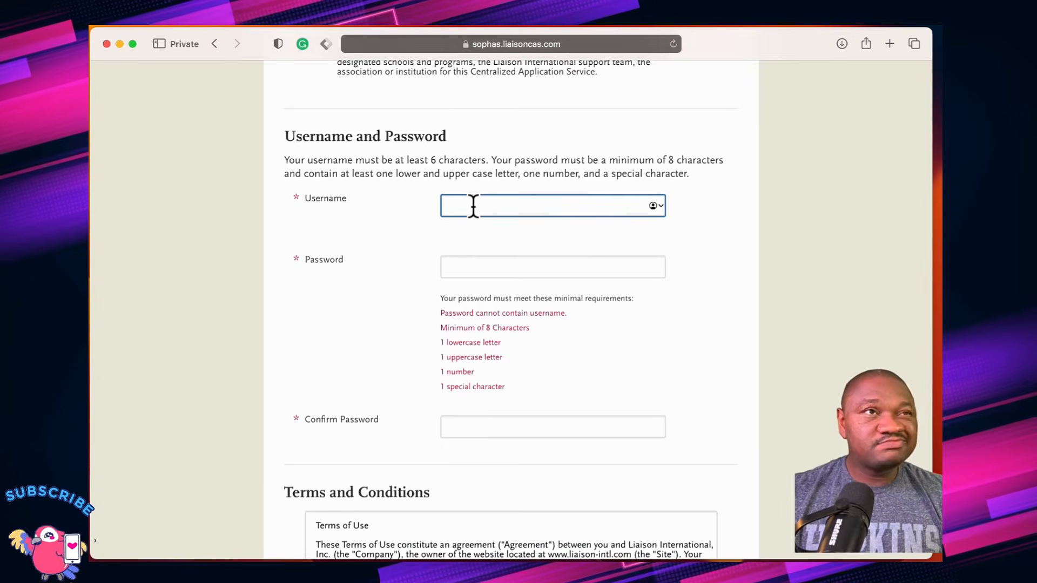
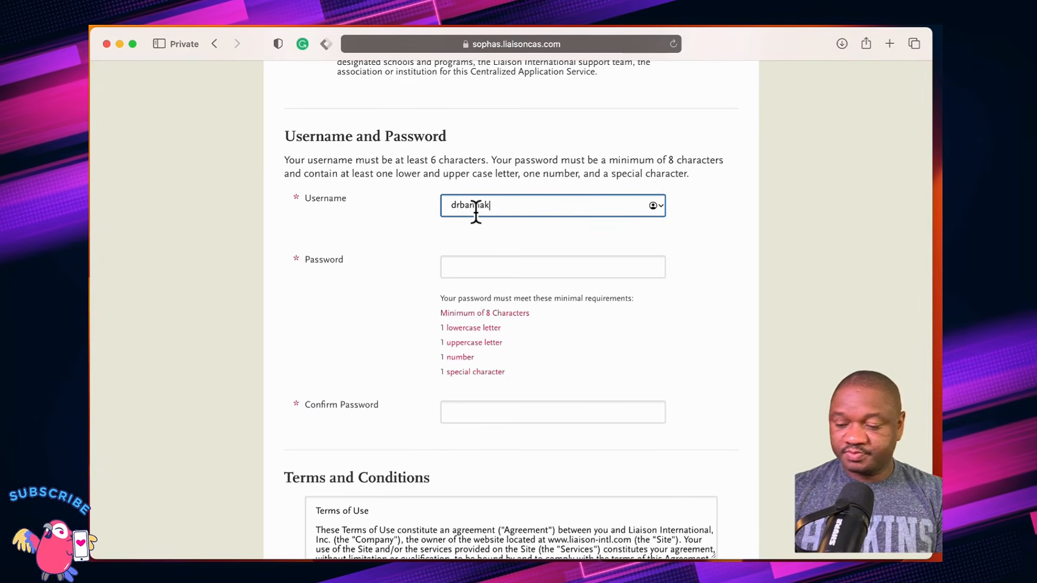
click(479, 268)
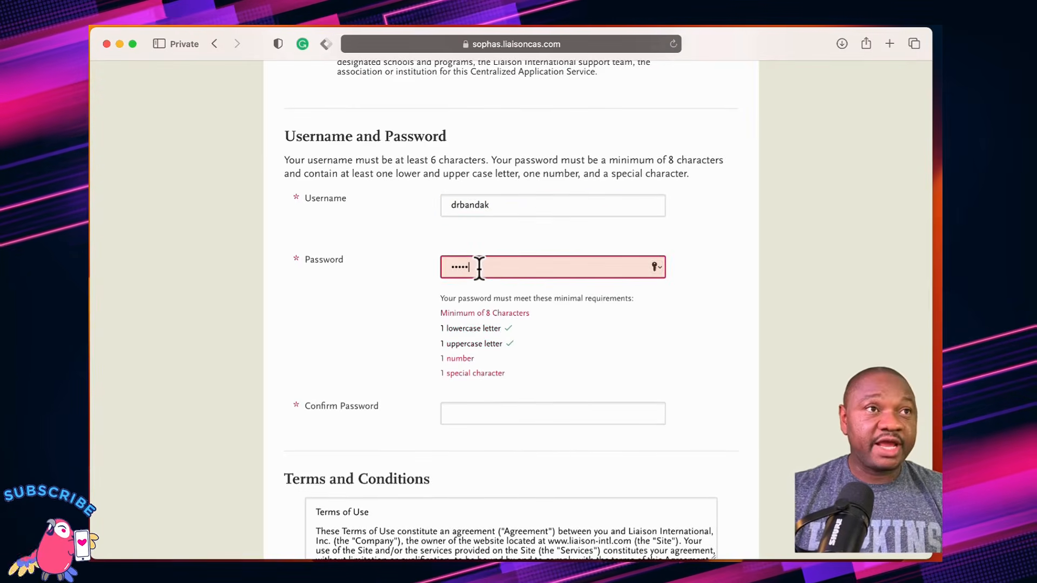
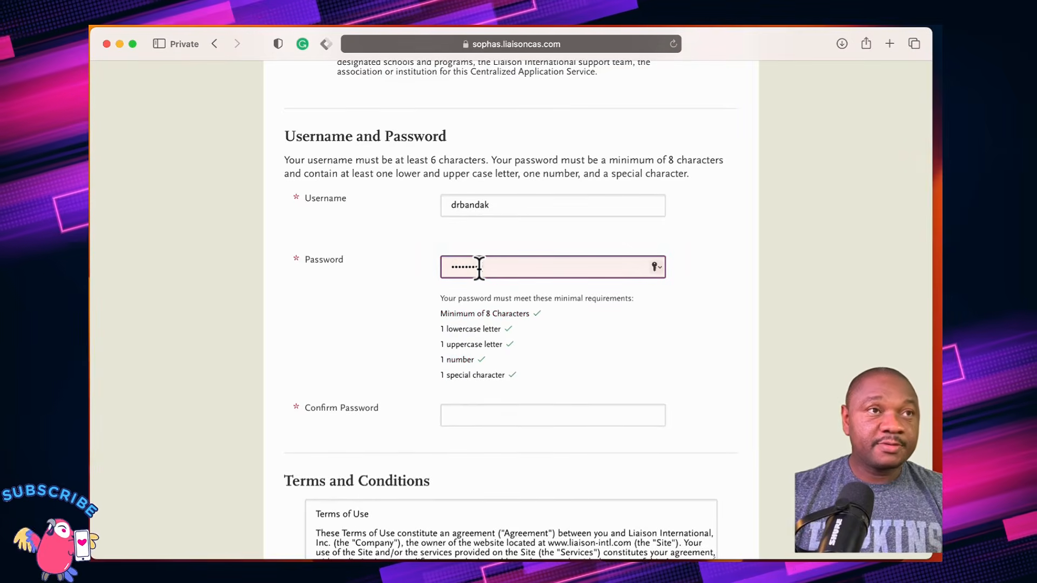
Confirm the password, correcting the mistyped characters so it matches
click(479, 415)
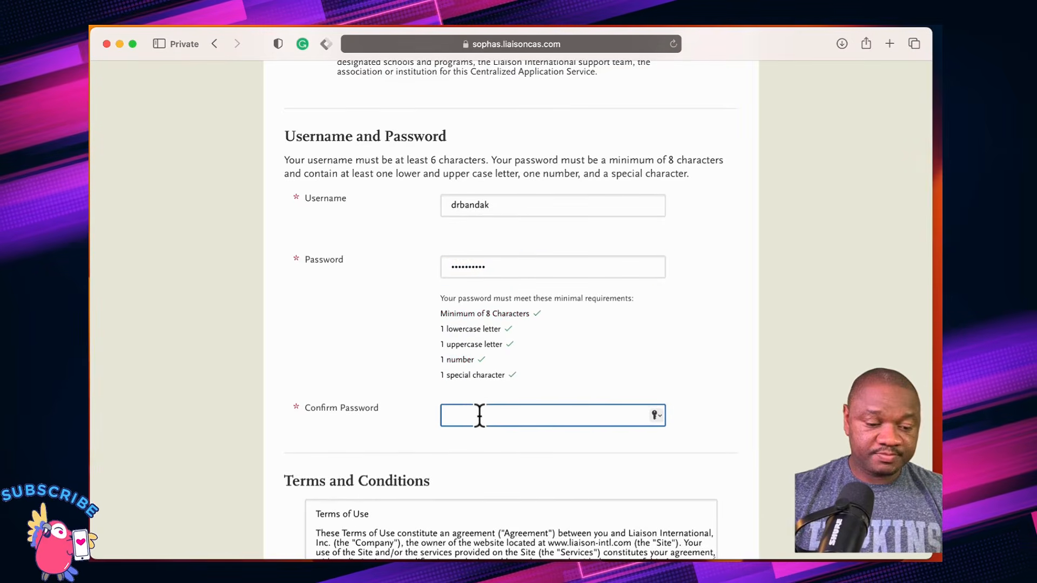
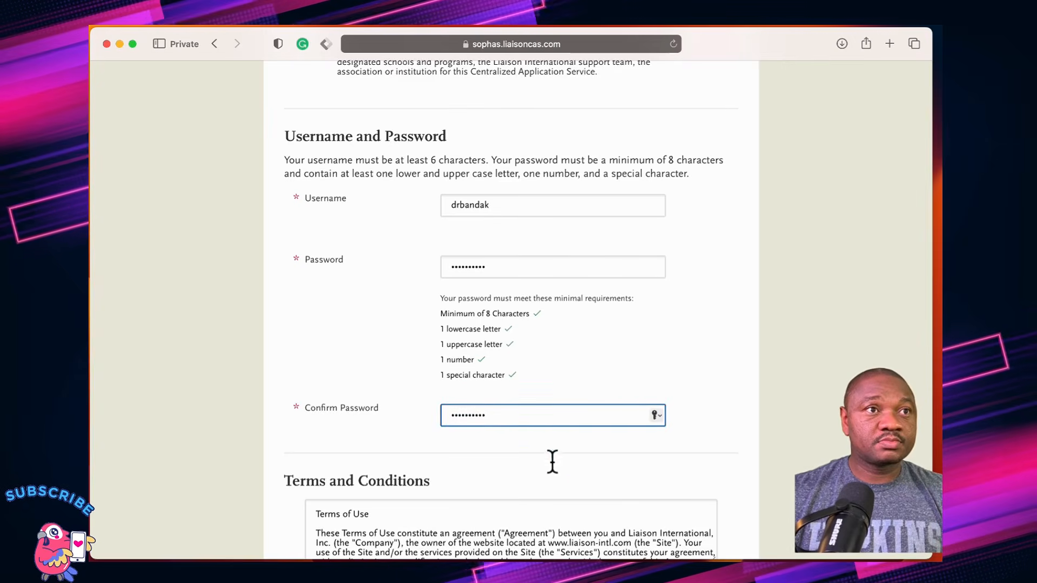
scroll(551, 459, down, 5)
Accept the terms, answer No to the EU location question, and create the account
scroll(551, 458, down, 2)
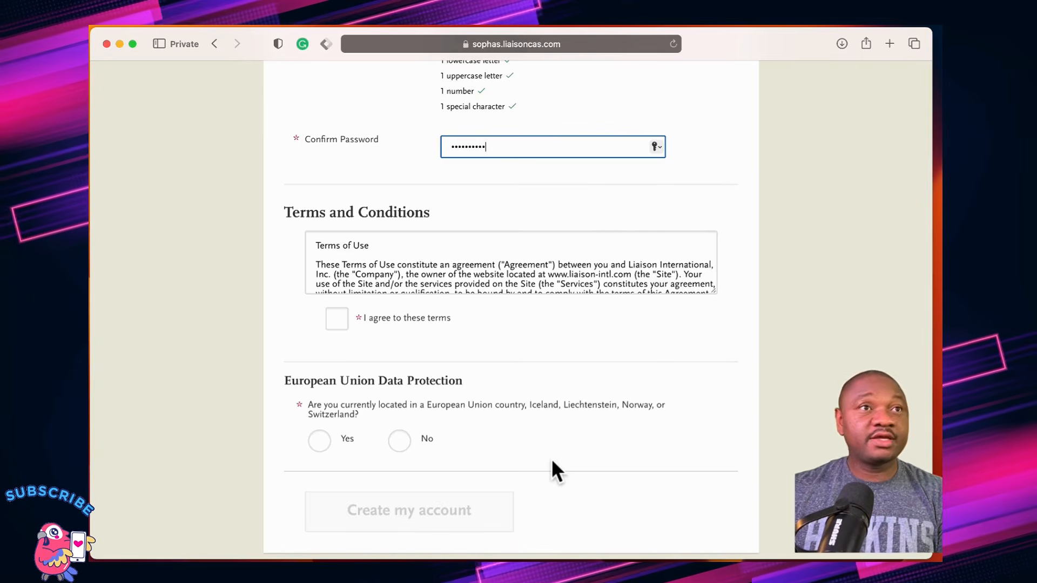
click(337, 319)
scroll(340, 330, down, 3)
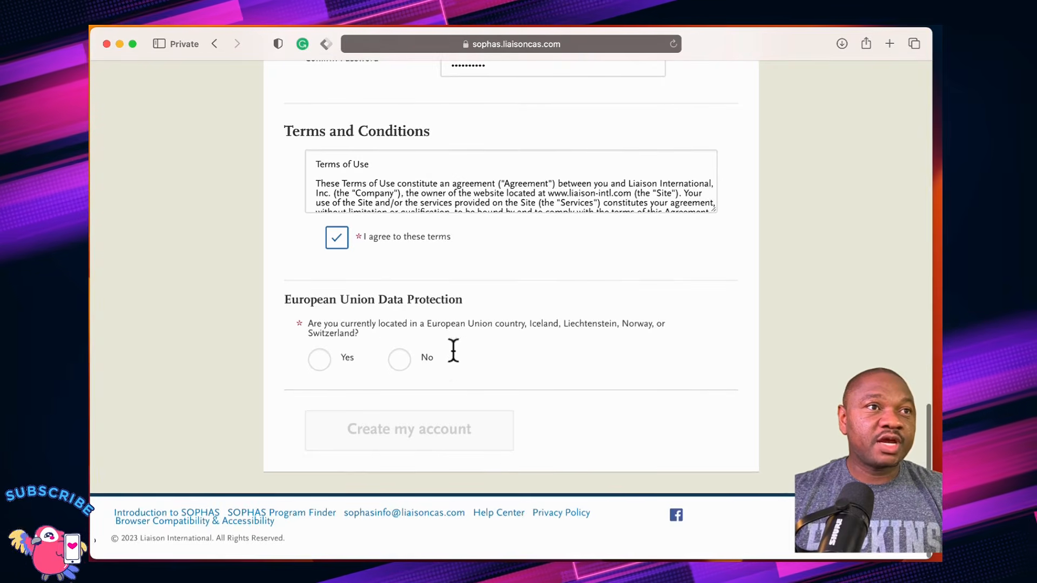
click(402, 356)
scroll(503, 376, down, 1)
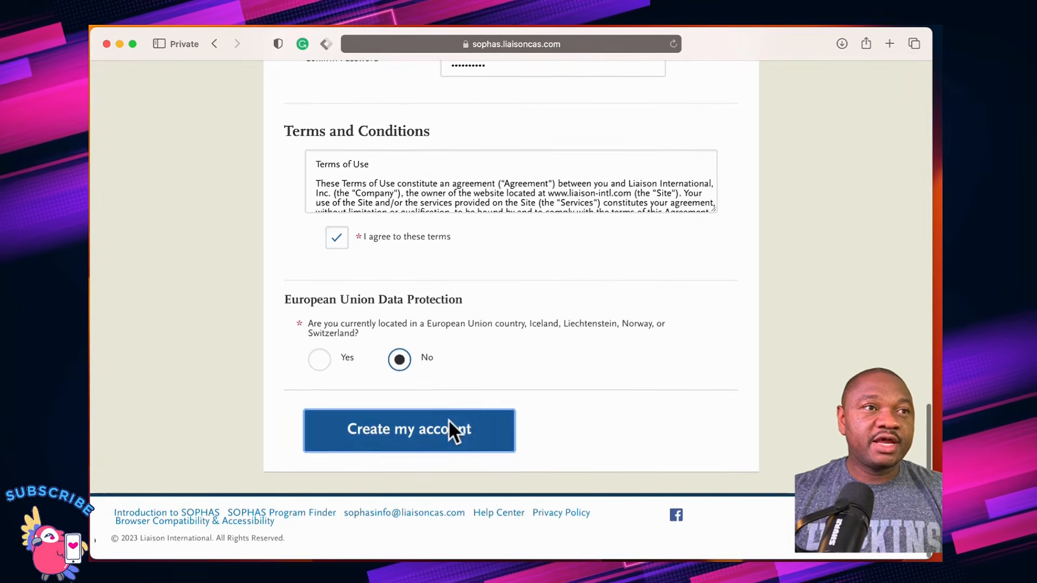
click(448, 420)
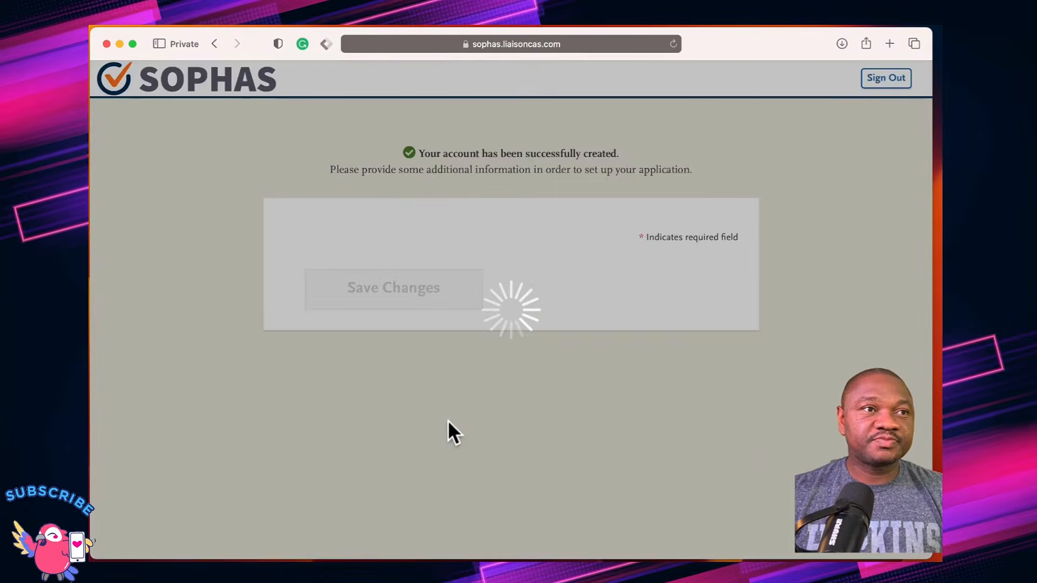
Scroll through the Extended Profile page to review its questions and Program Plans section
scroll(470, 459, down, 3)
scroll(479, 473, down, 2)
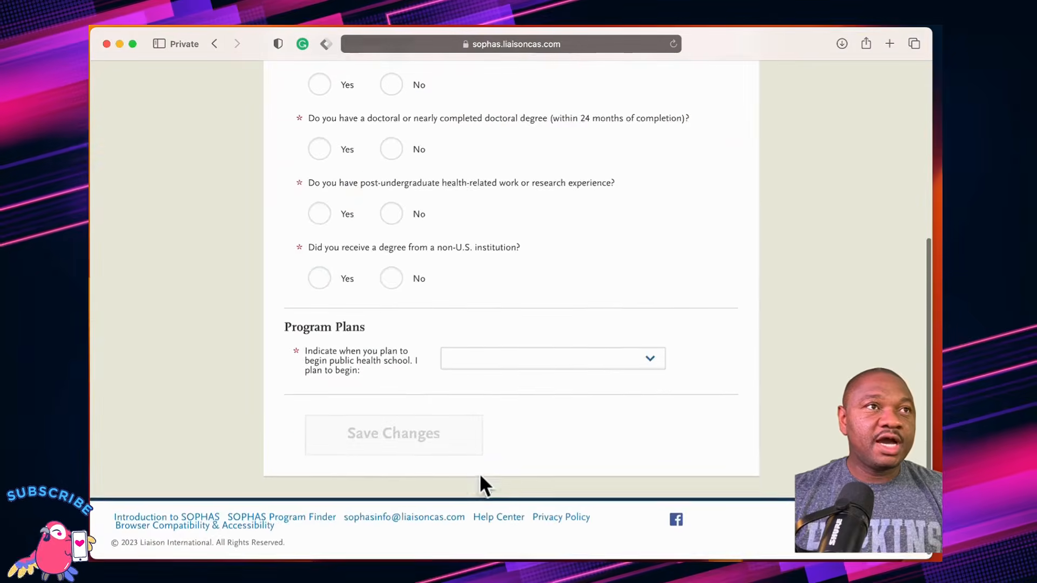
scroll(479, 473, up, 5)
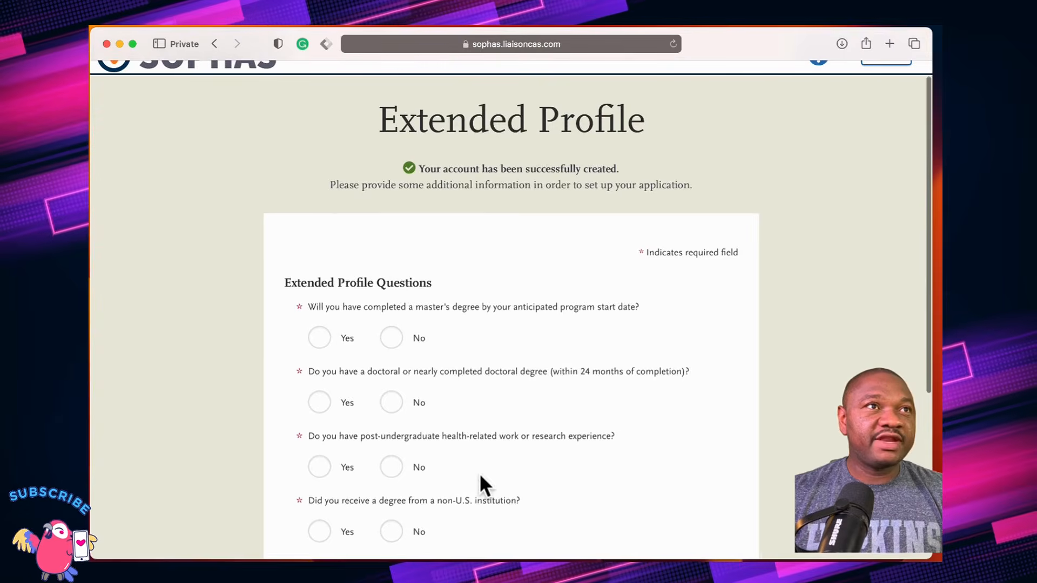
scroll(480, 475, up, 1)
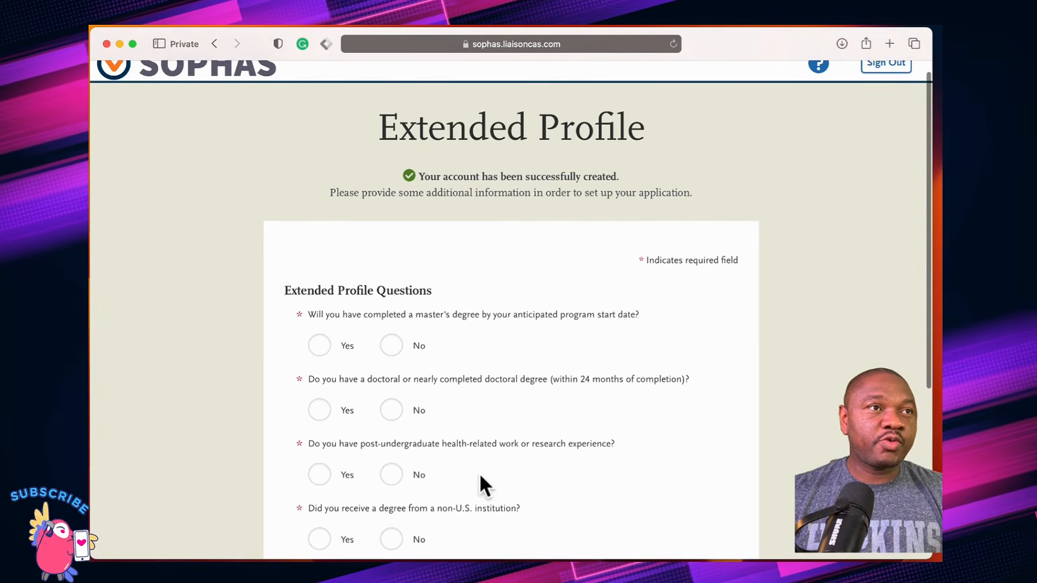
scroll(480, 484, down, 2)
scroll(480, 484, down, 1)
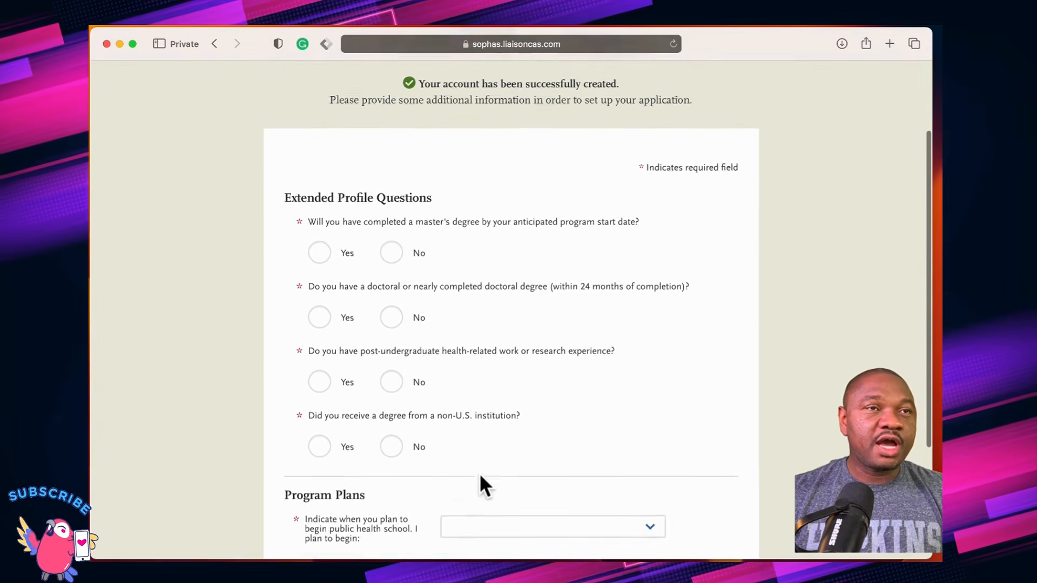
scroll(480, 480, down, 2)
scroll(480, 484, up, 2)
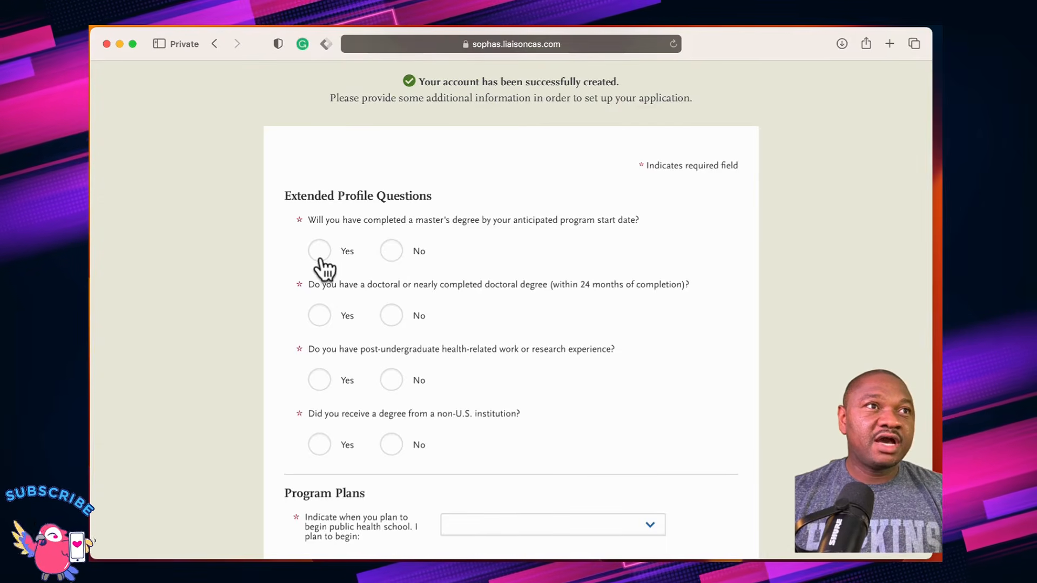
Answer Yes to master's, No to doctoral, and Yes to health experience of 5 years or more
scroll(324, 268, down, 1)
click(321, 238)
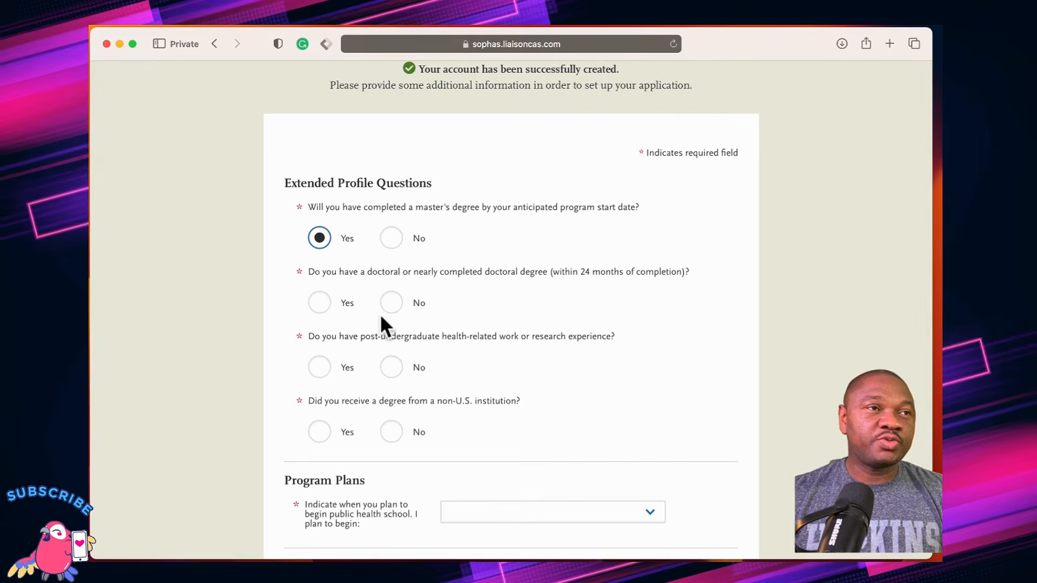
scroll(380, 313, down, 3)
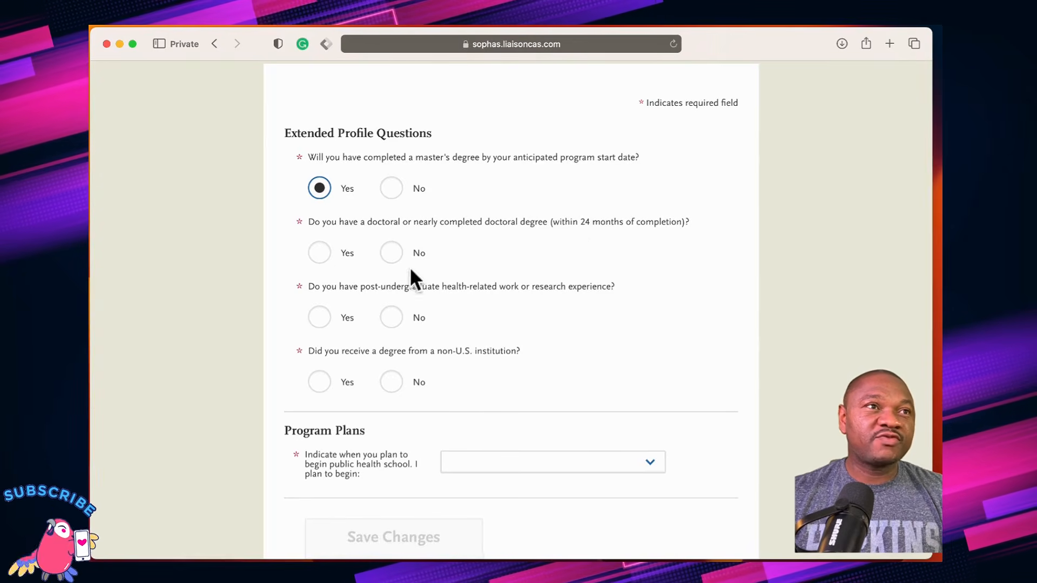
click(392, 255)
scroll(502, 280, down, 3)
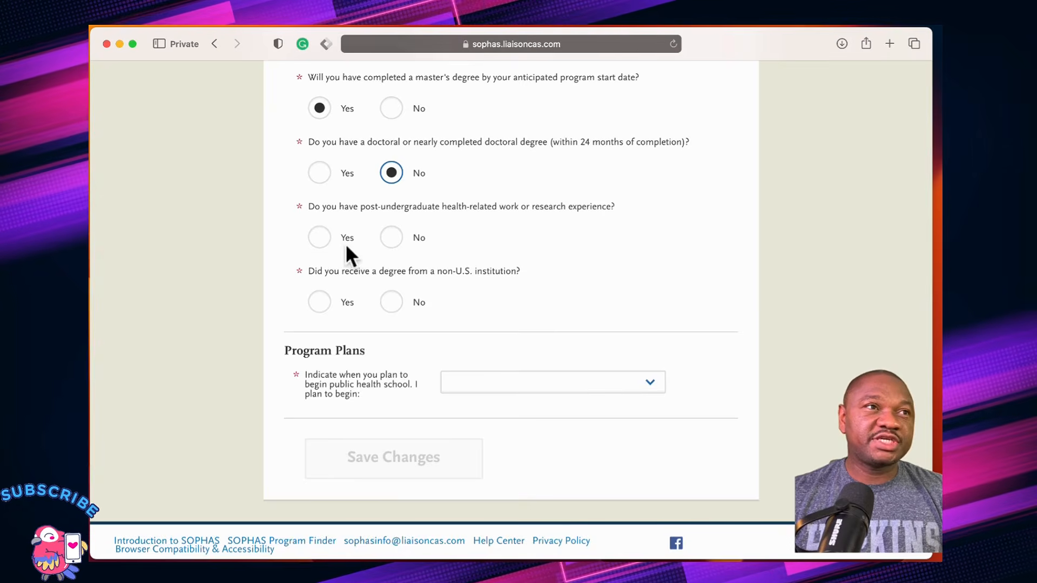
click(319, 238)
scroll(387, 300, down, 2)
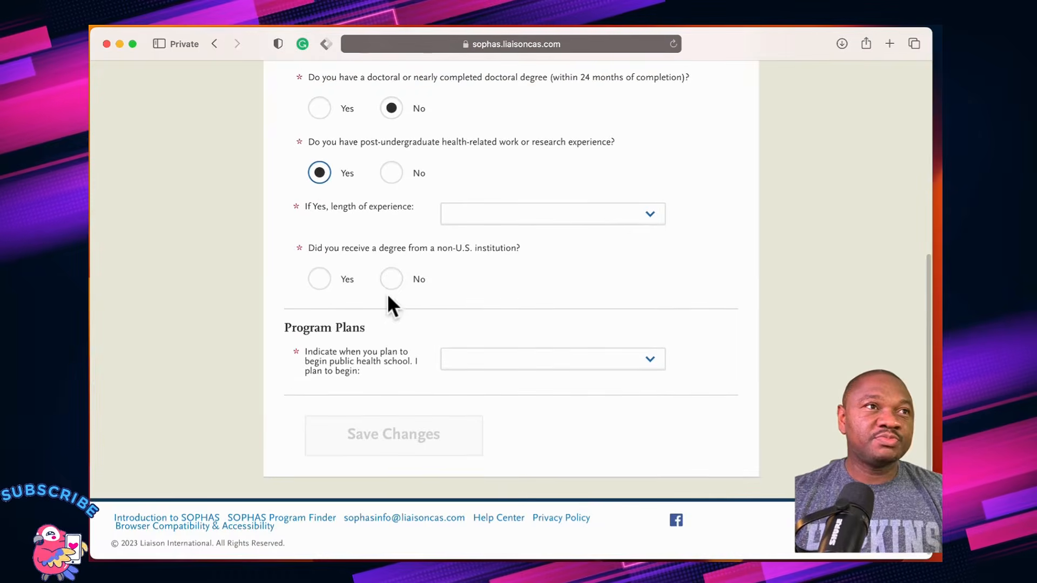
click(520, 229)
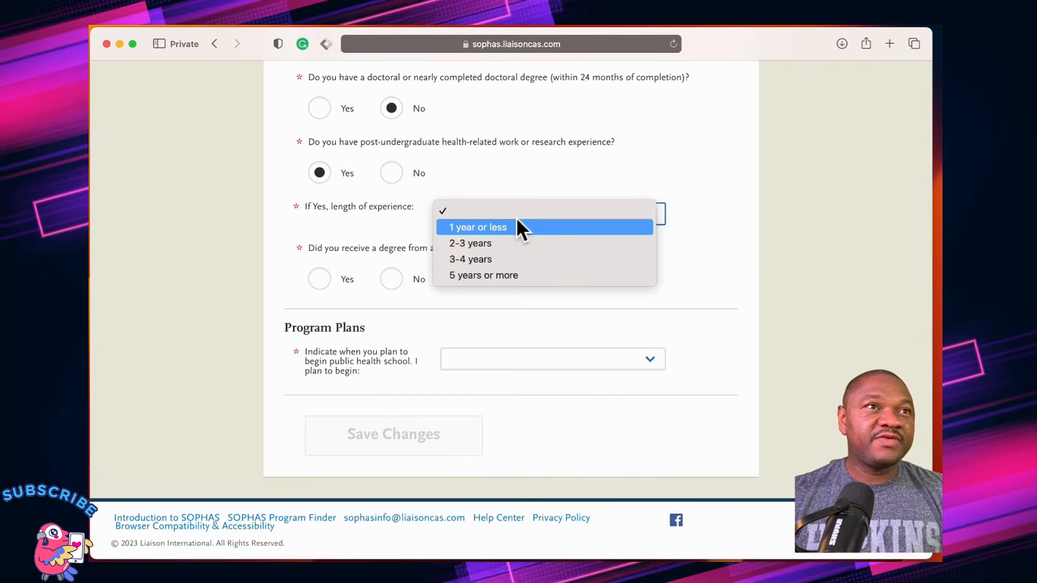
click(498, 278)
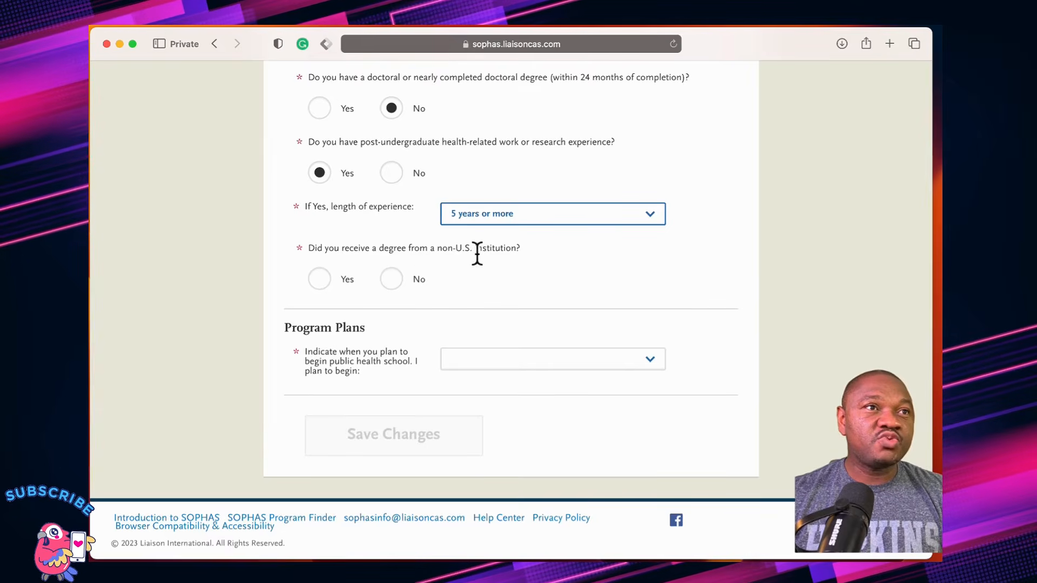
Answer Yes to non-U.S. and non-U.S. medical degrees, No to USMLE/ECFMG, start In 2024, and save
click(319, 279)
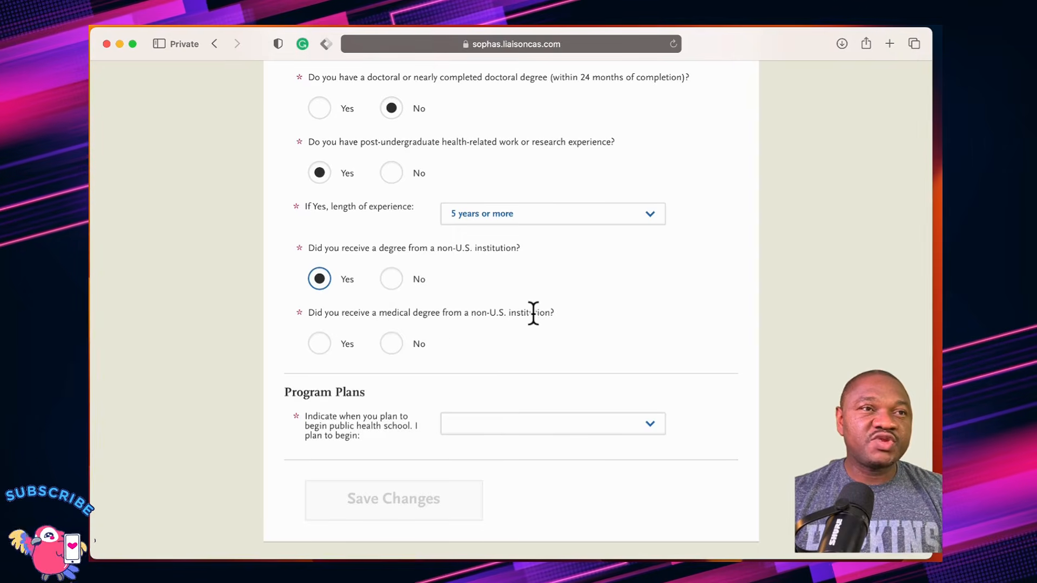
scroll(527, 348, down, 2)
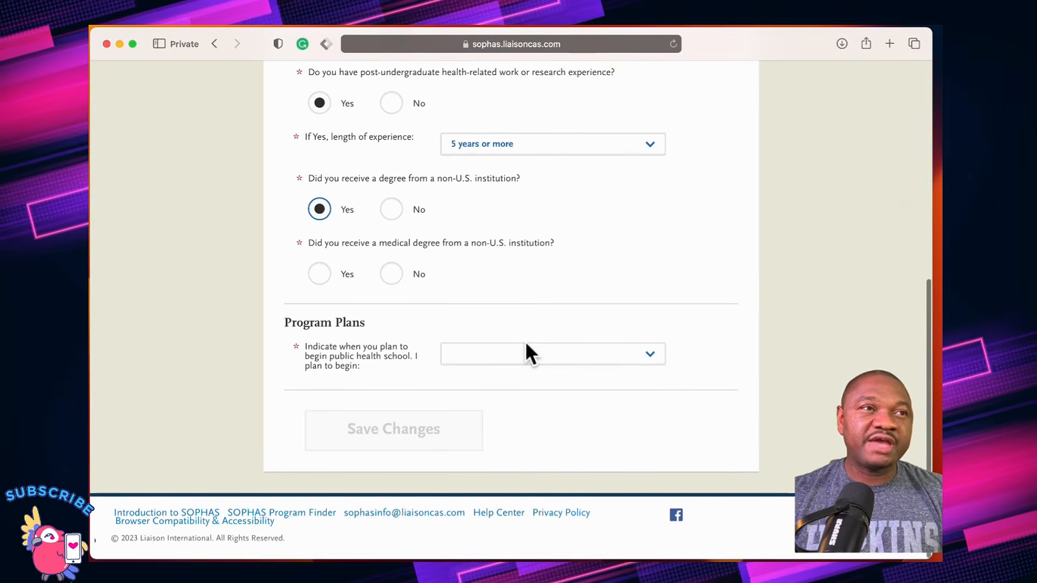
click(321, 275)
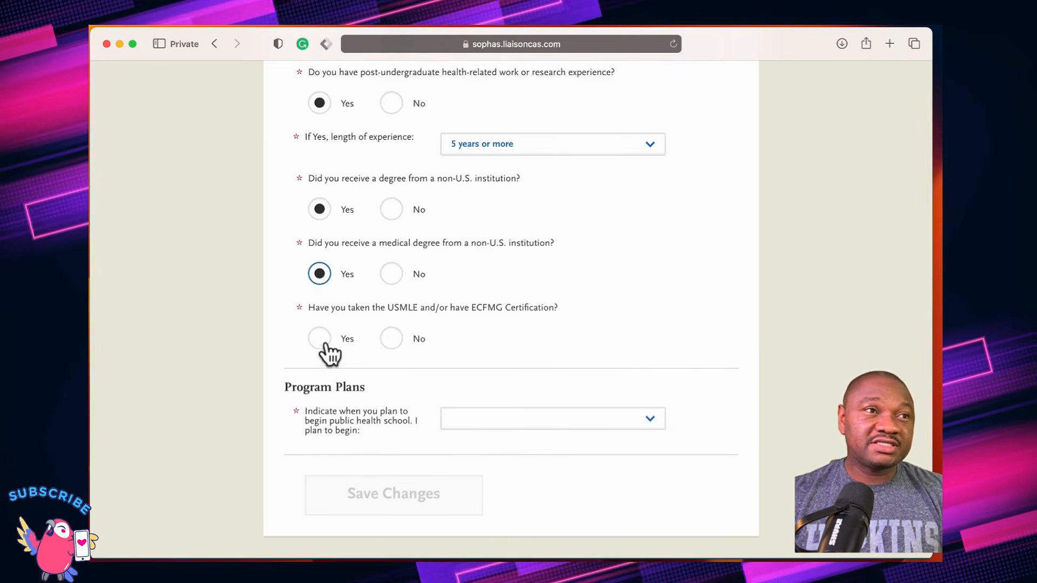
click(389, 343)
scroll(388, 346, down, 3)
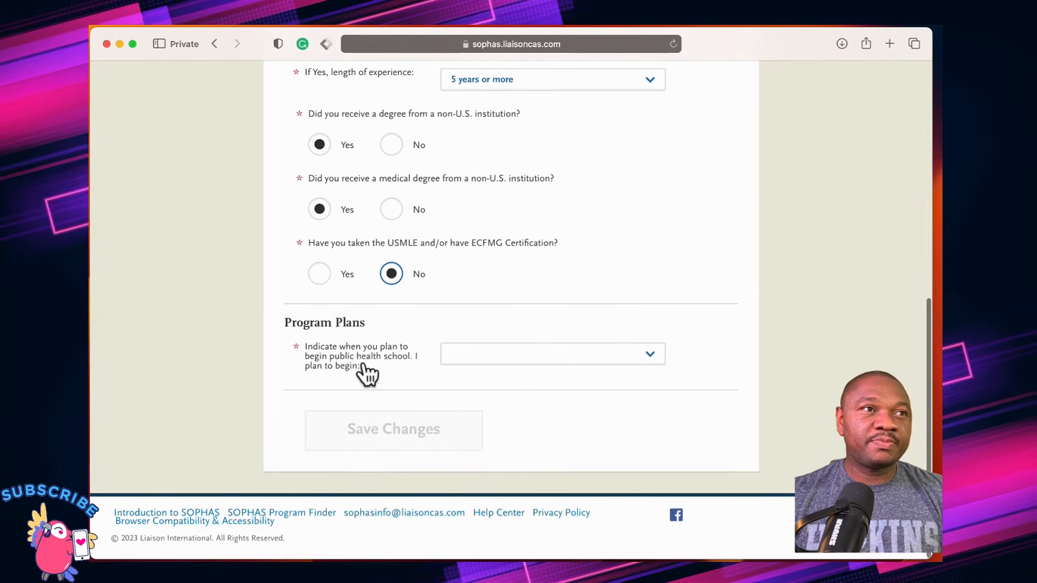
click(494, 354)
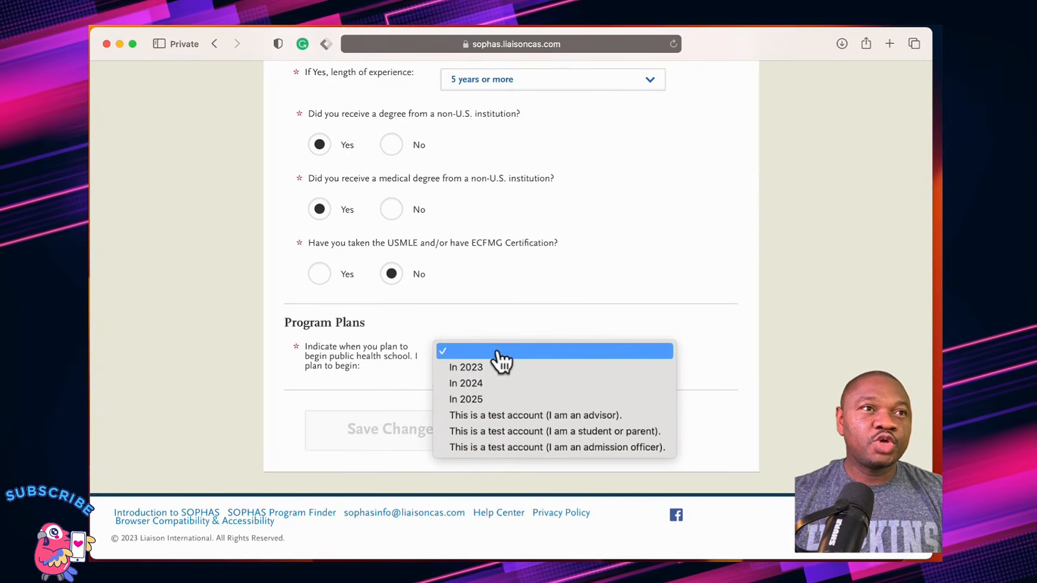
click(475, 382)
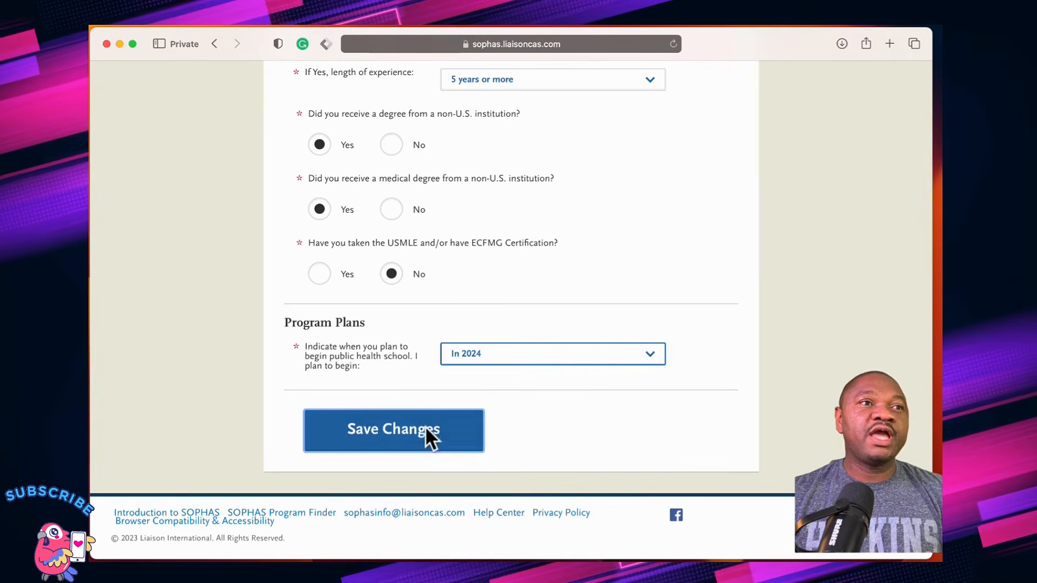
click(427, 428)
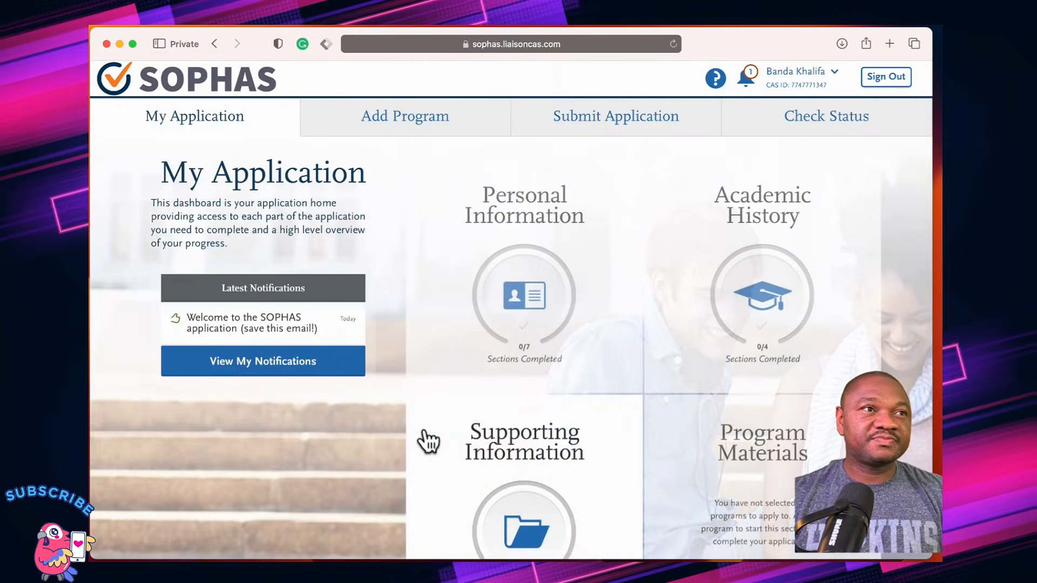
scroll(488, 414, down, 3)
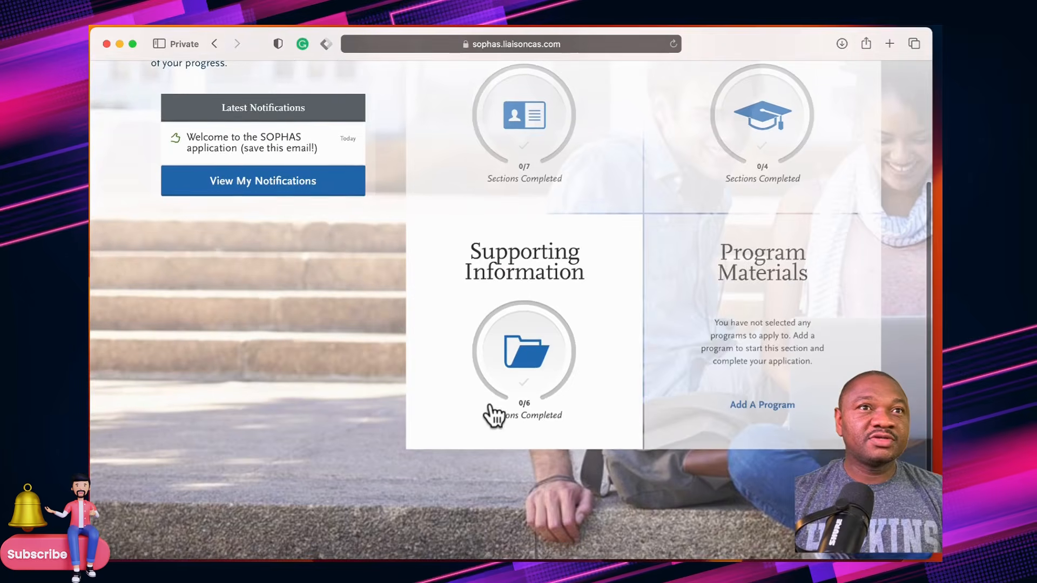
scroll(491, 415, up, 4)
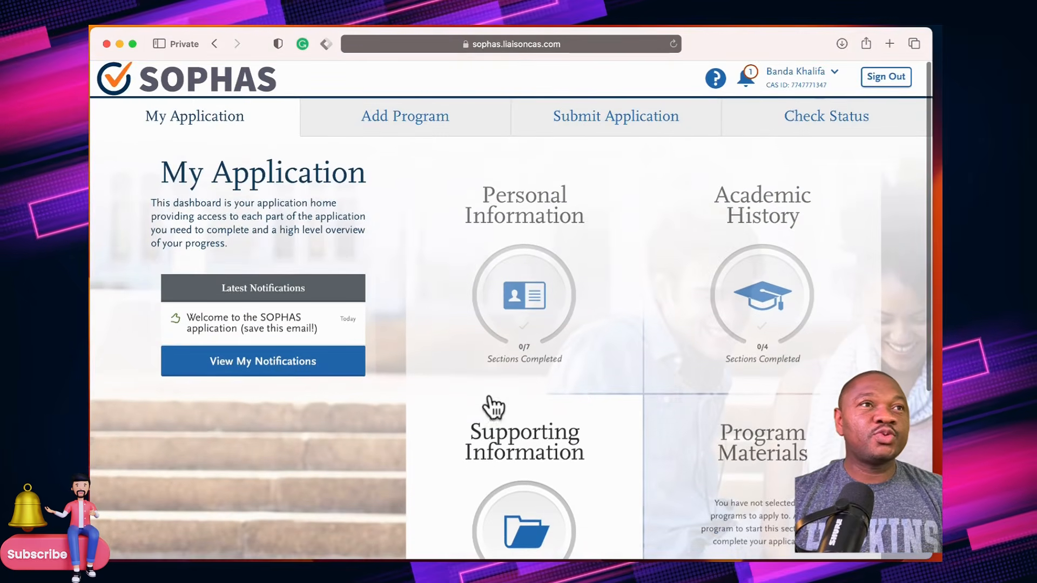
scroll(551, 479, down, 1)
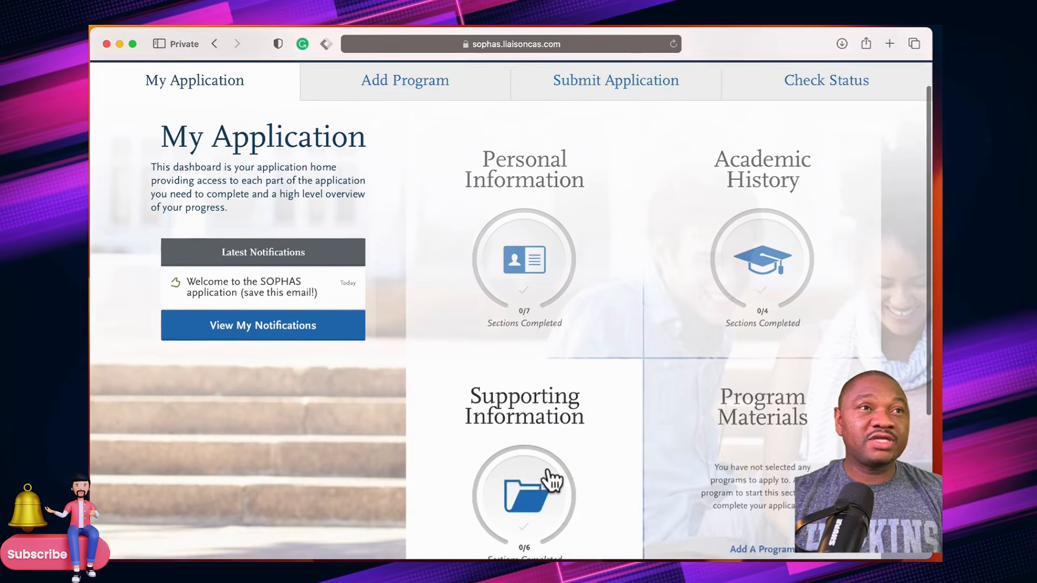
scroll(551, 479, up, 1)
scroll(551, 479, down, 5)
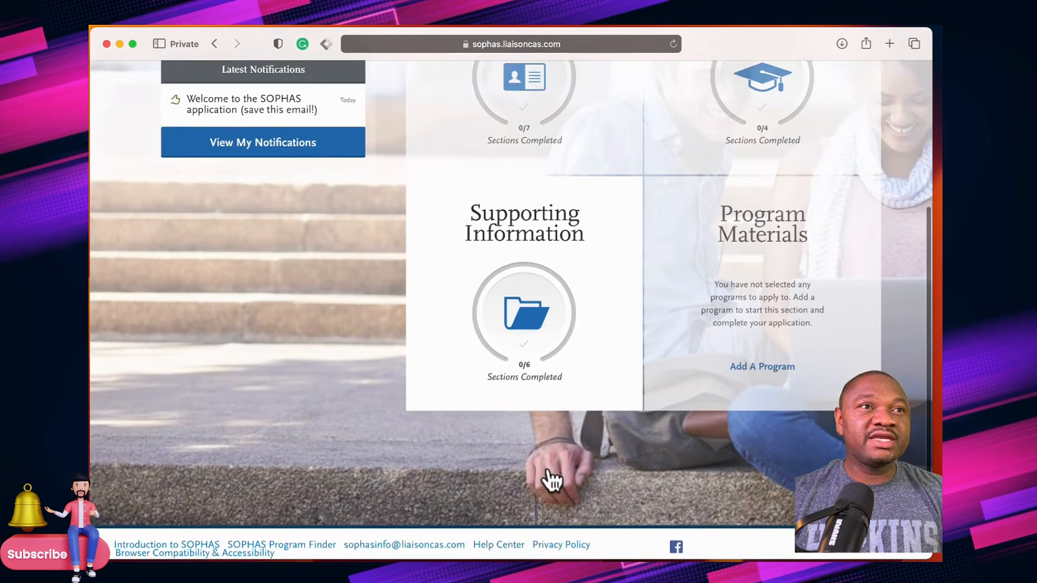
scroll(551, 479, down, 1)
scroll(551, 479, up, 6)
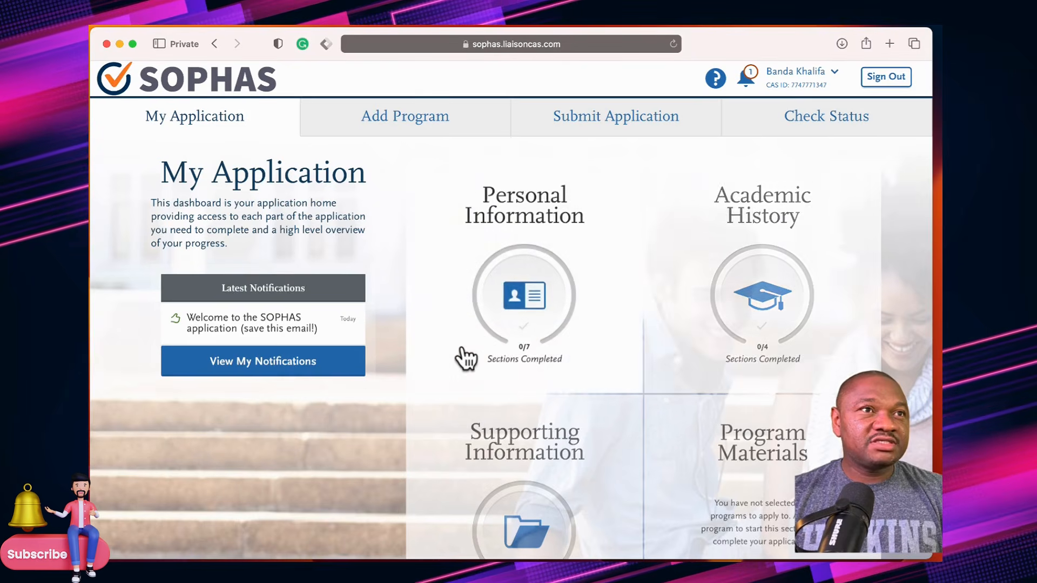
scroll(465, 357, down, 5)
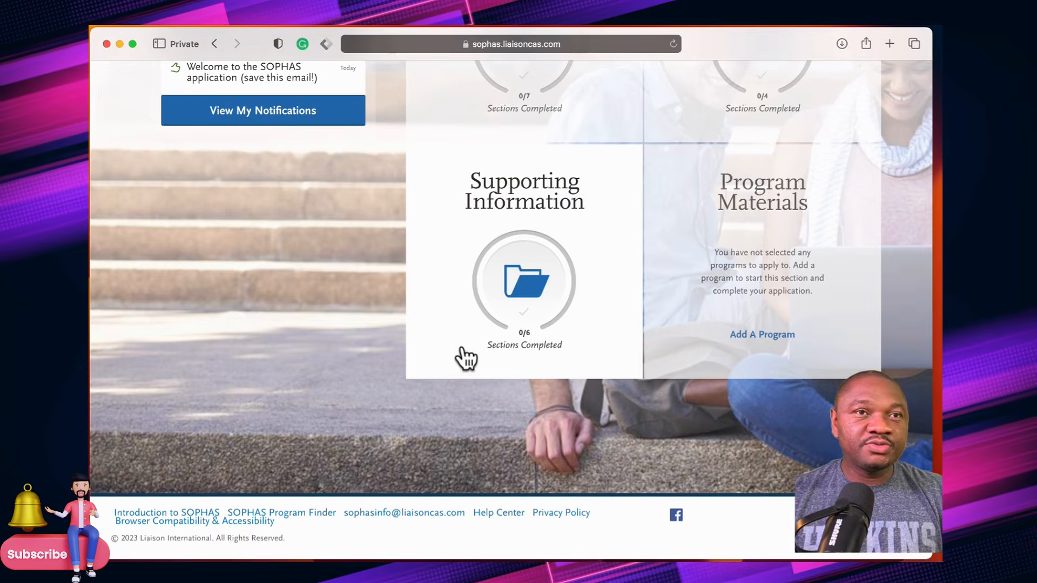
scroll(465, 357, up, 5)
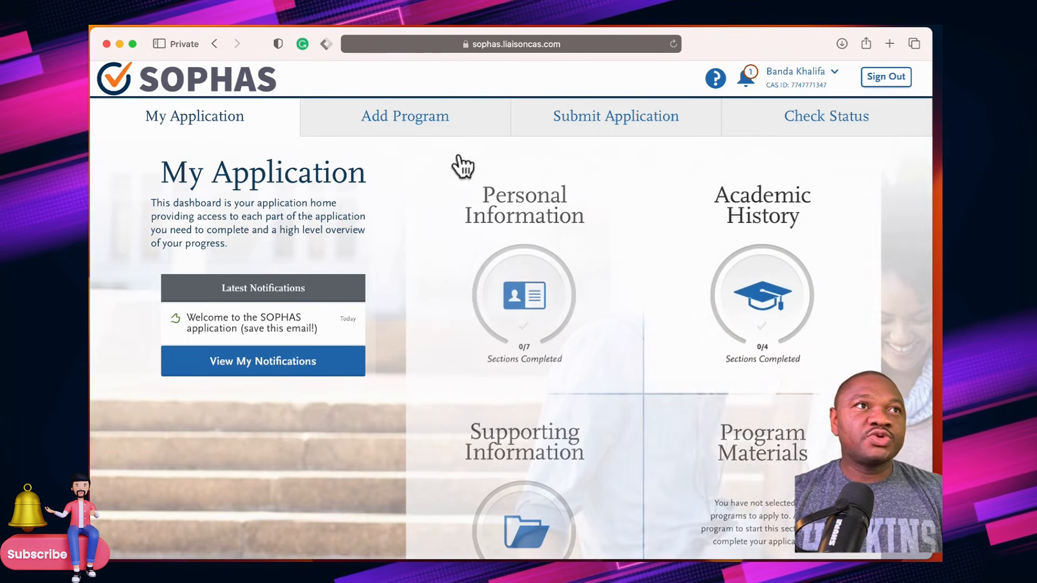
Go to Add Programs and search programs for 'John Ho'
click(400, 120)
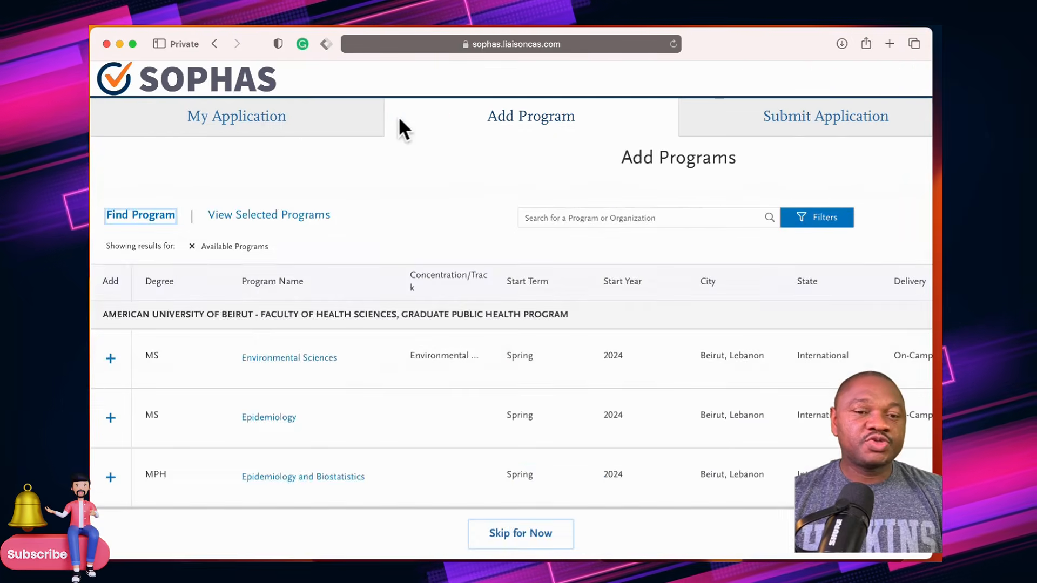
scroll(456, 293, down, 1)
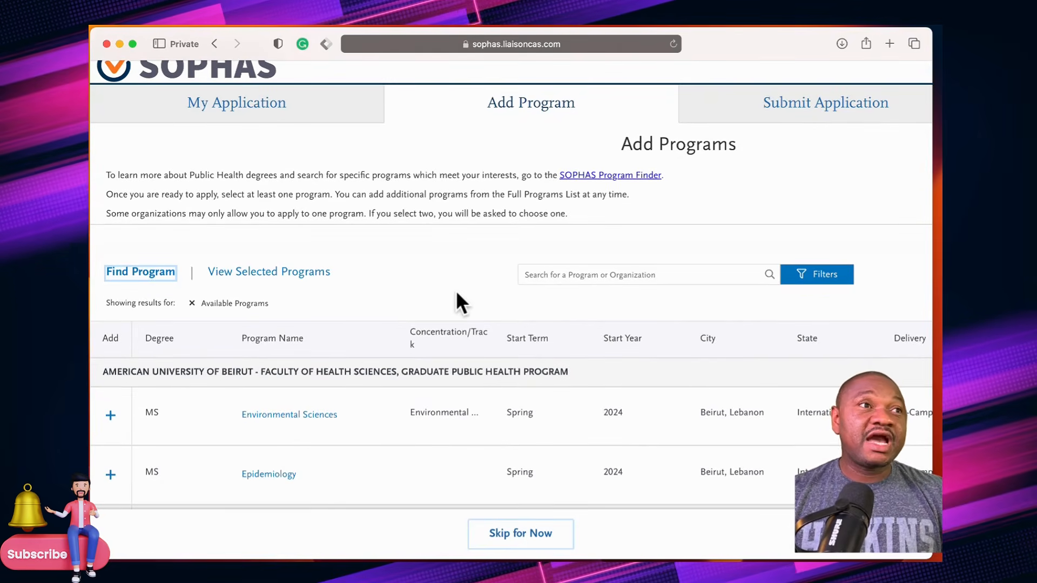
scroll(456, 293, down, 2)
scroll(456, 293, up, 1)
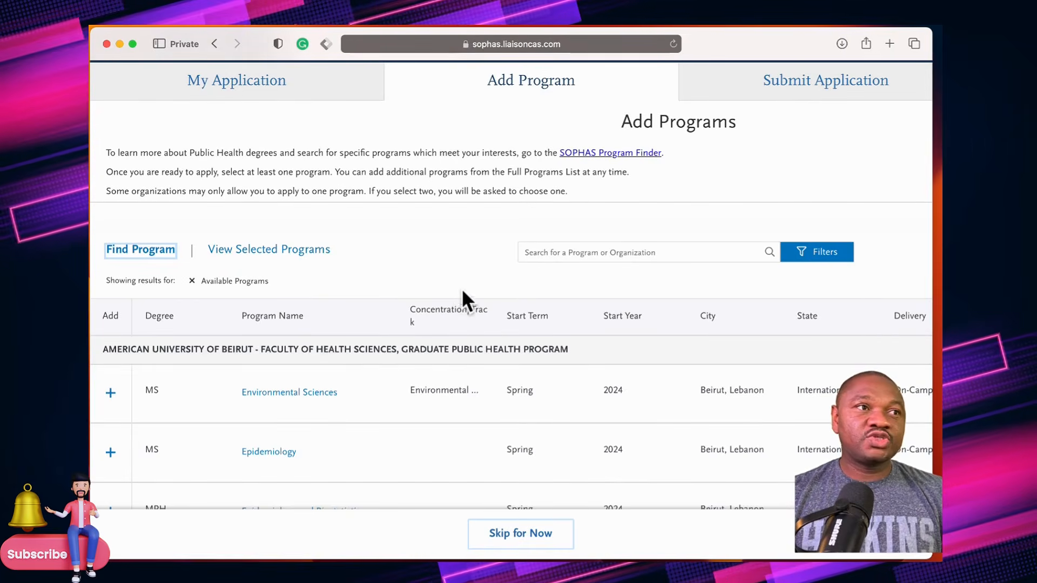
click(549, 252)
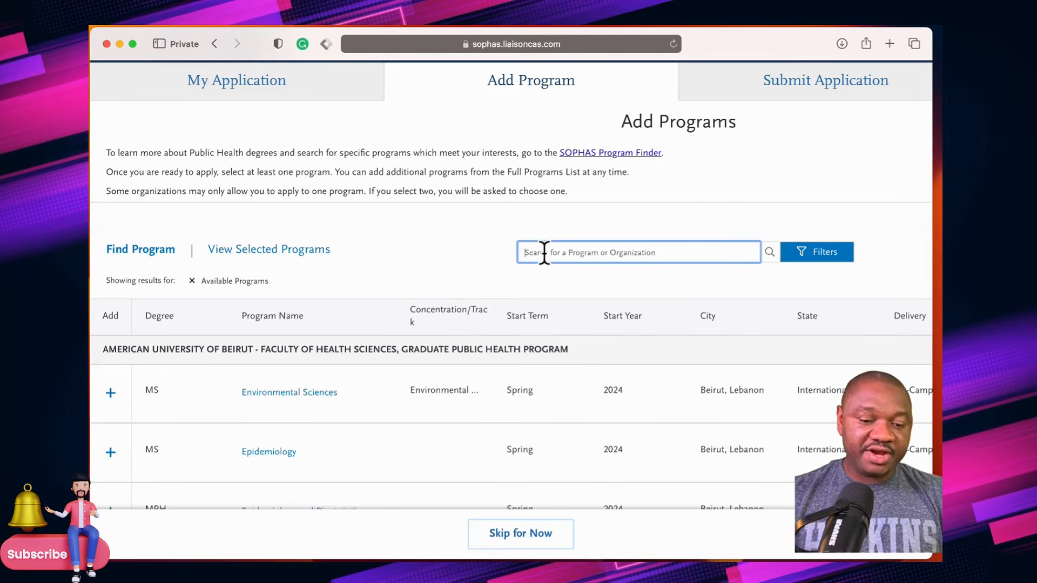
text(Jo)
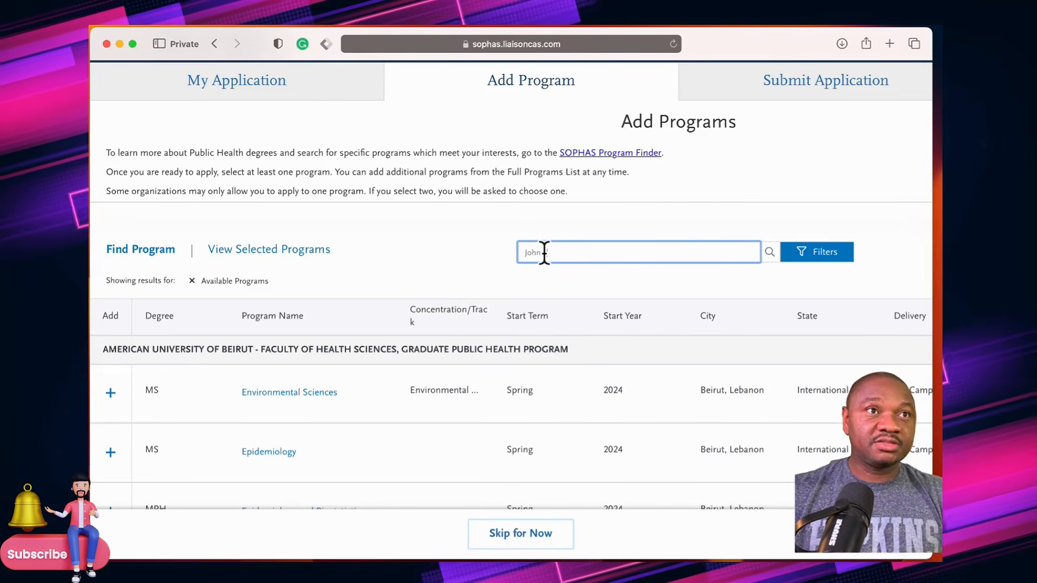
text(hn)
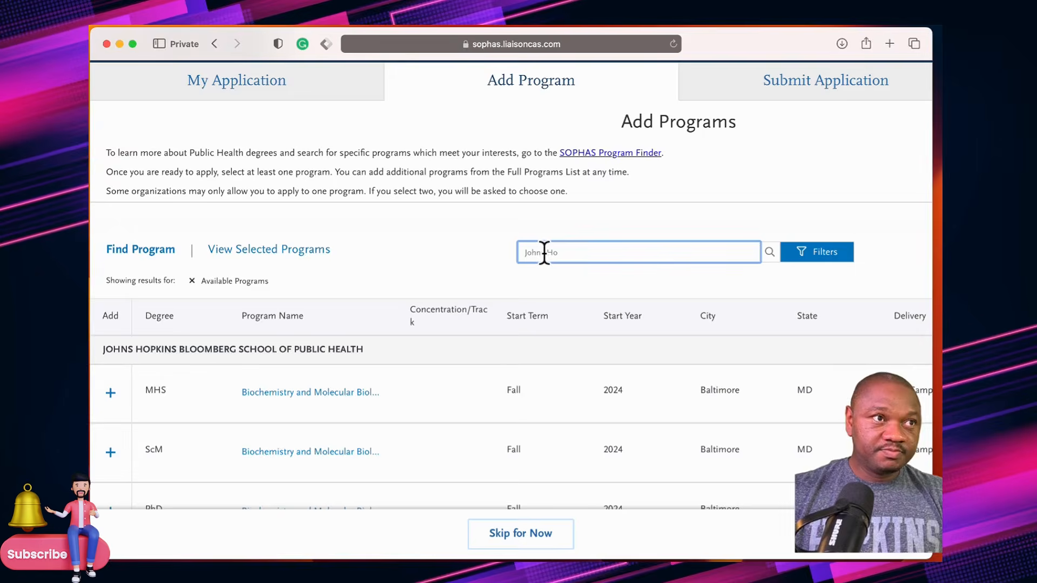
text( Ho)
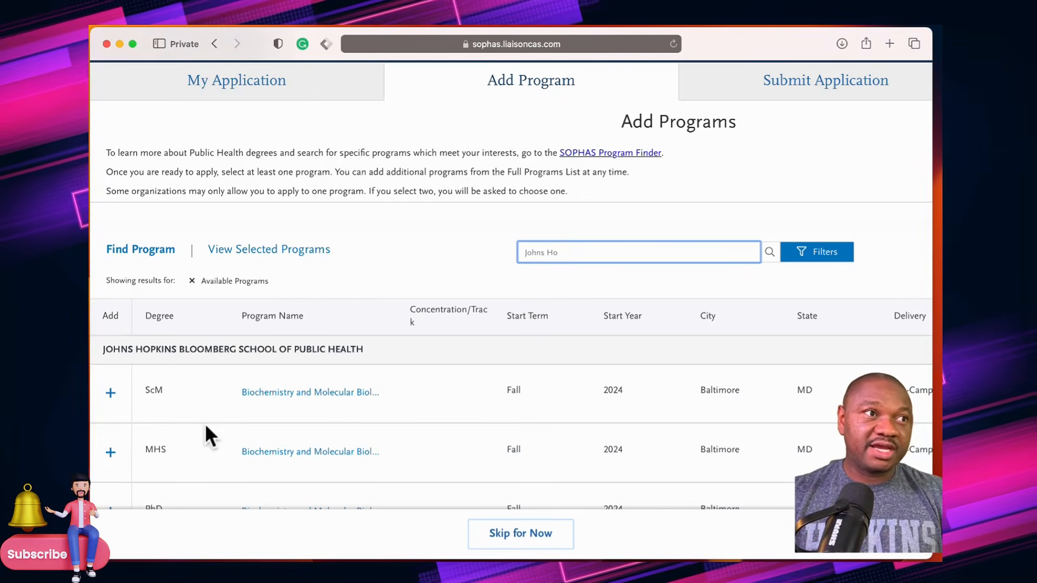
Review the Johns Hopkins results and add the full-time Summer 2024 Schoolwide MPH
scroll(219, 437, down, 4)
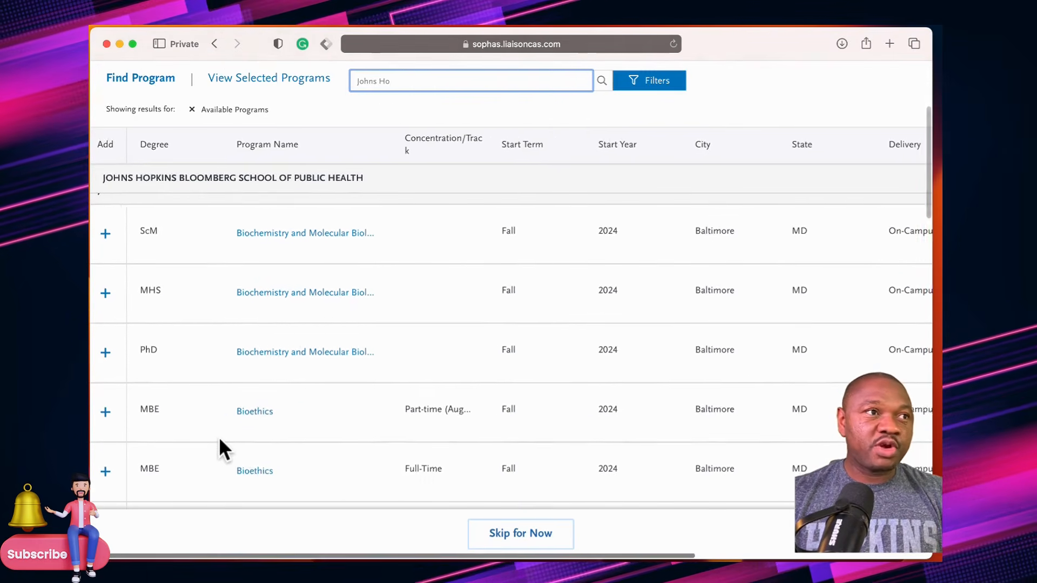
scroll(219, 437, down, 5)
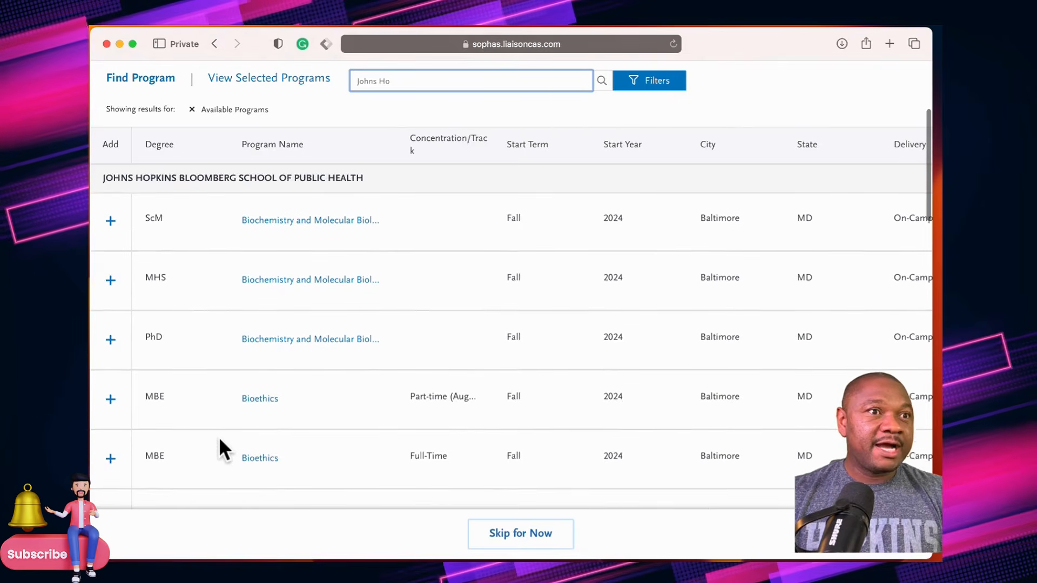
scroll(219, 436, down, 3)
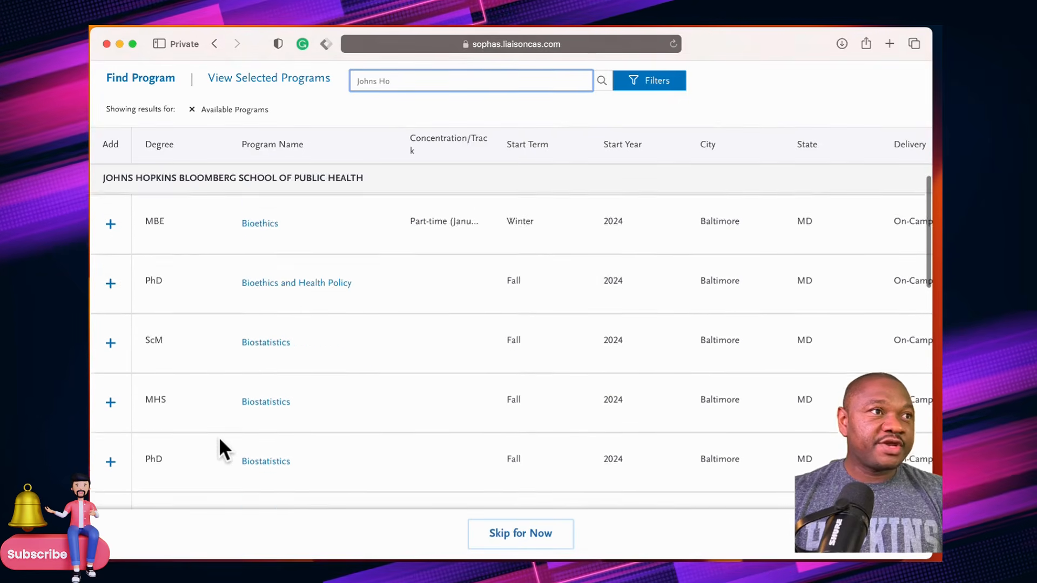
scroll(219, 437, down, 6)
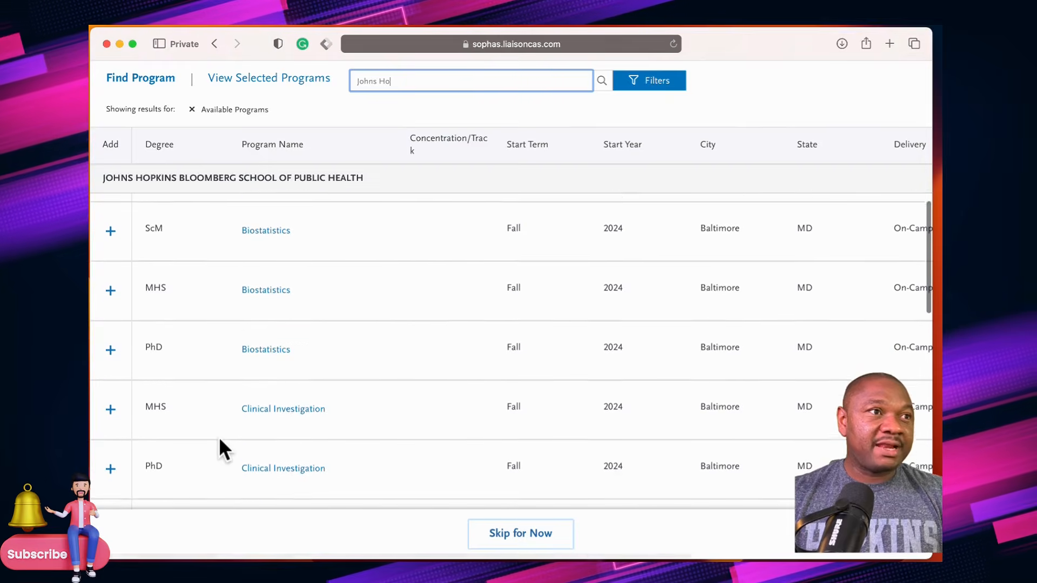
scroll(219, 437, down, 1)
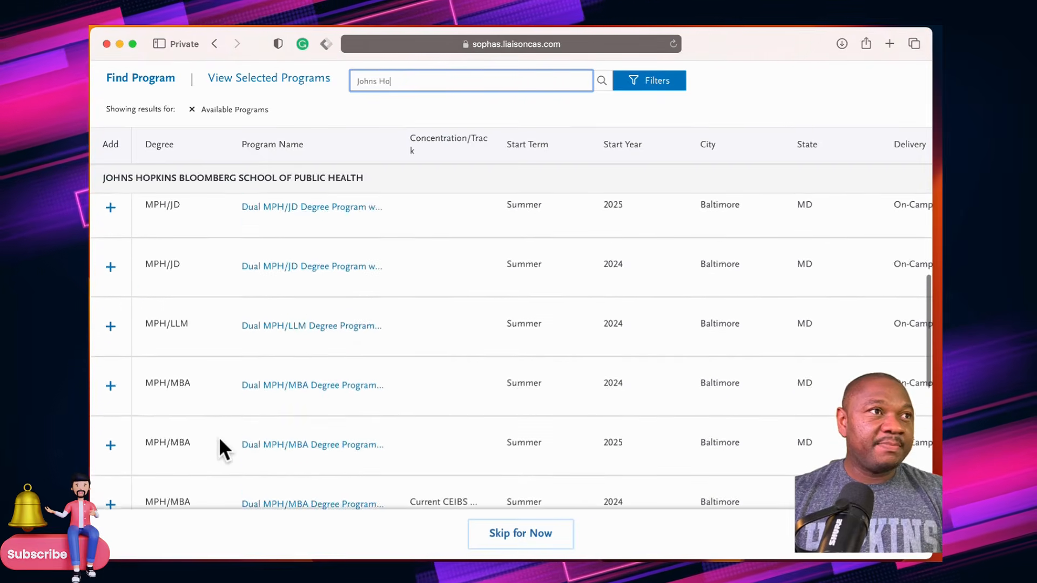
scroll(219, 437, up, 8)
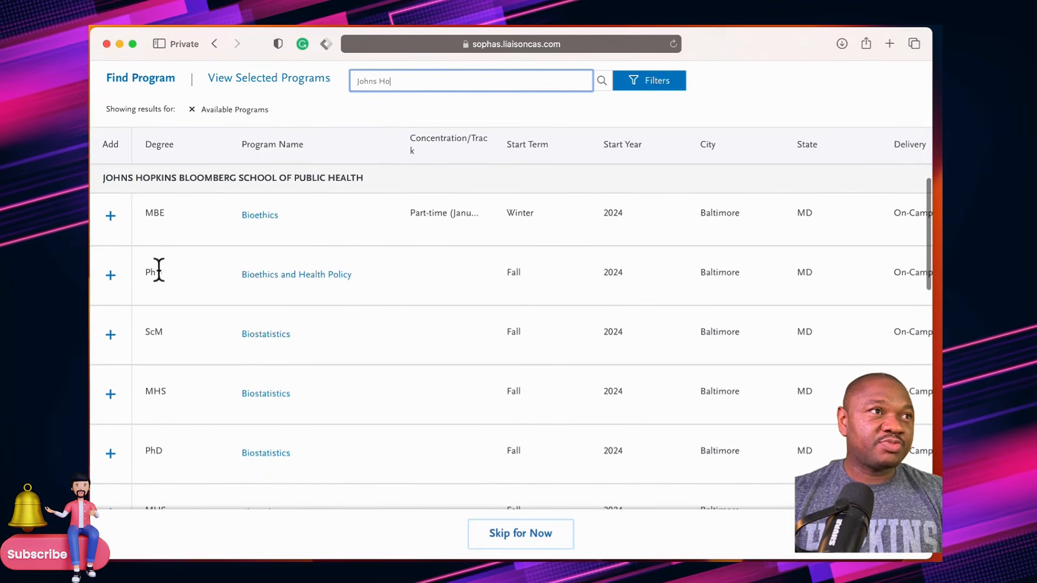
scroll(267, 290, up, 4)
scroll(267, 289, down, 1)
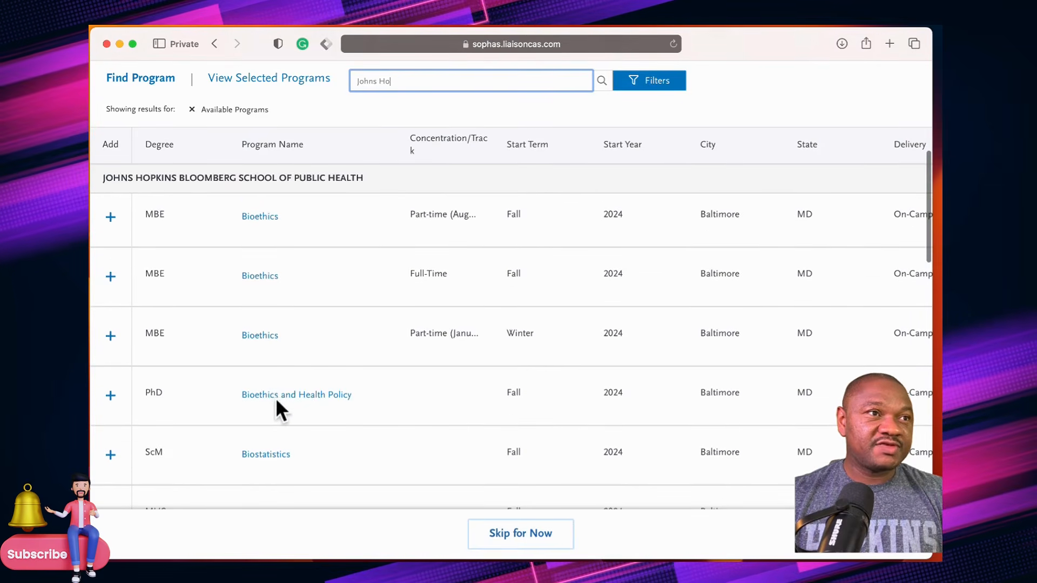
scroll(276, 406, down, 2)
scroll(249, 359, down, 7)
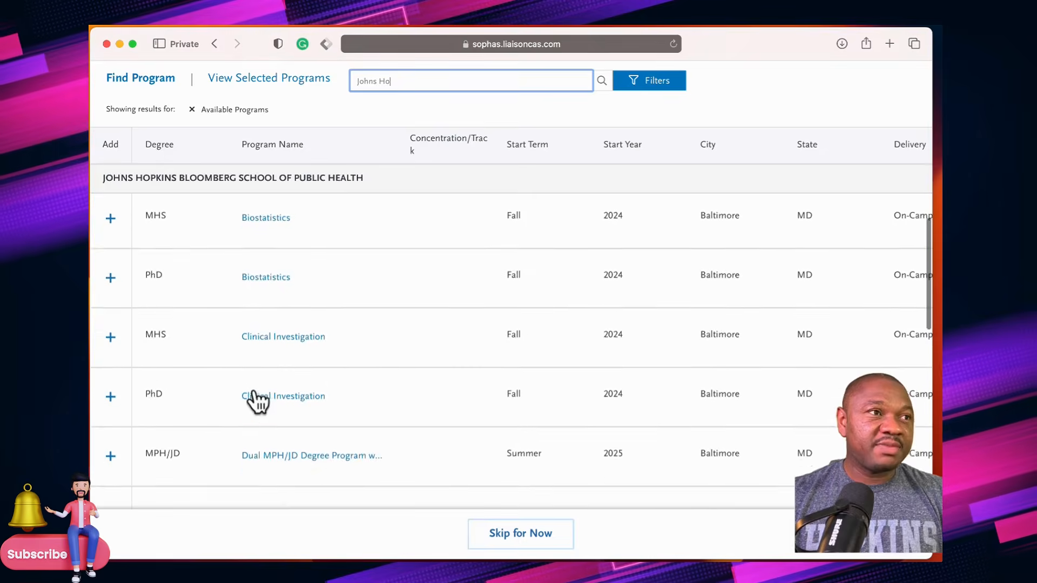
scroll(256, 401, down, 2)
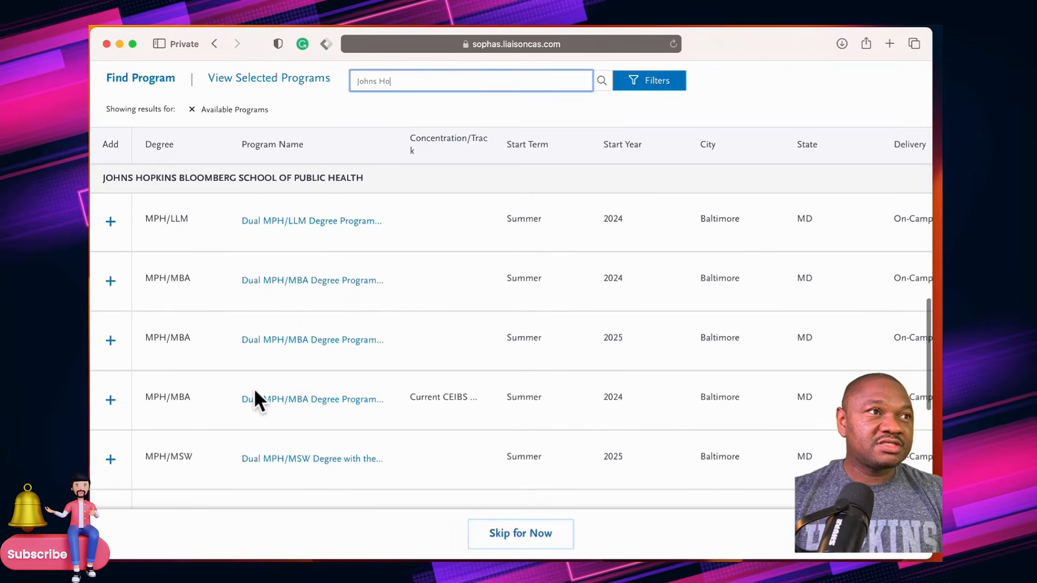
scroll(255, 391, down, 4)
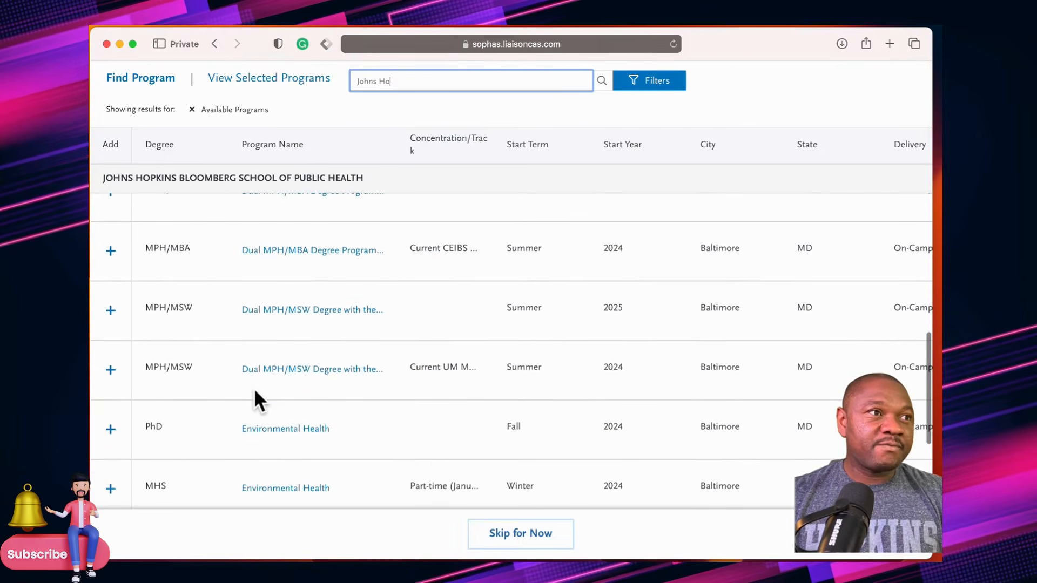
scroll(255, 391, down, 8)
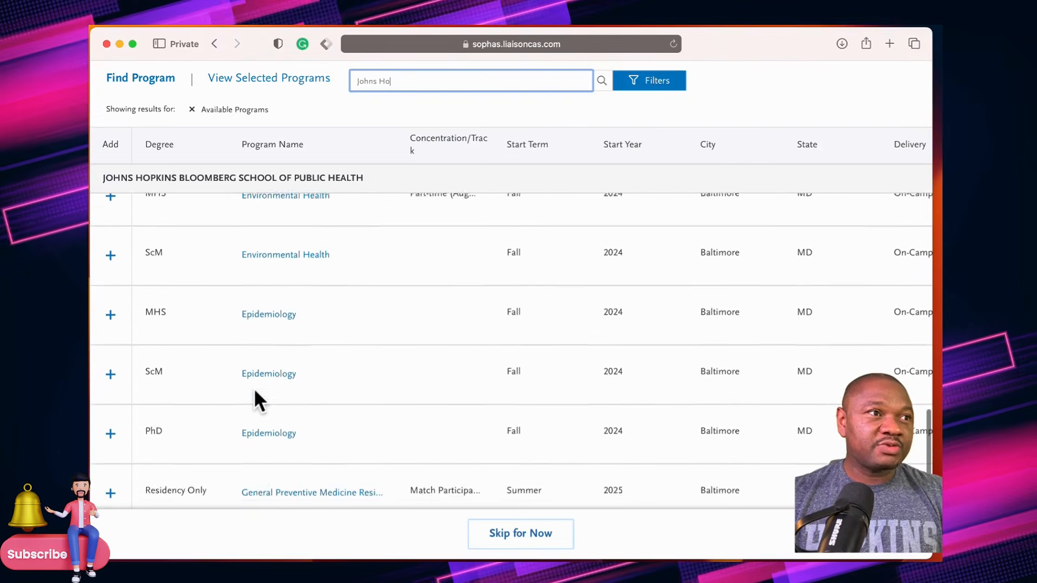
scroll(255, 391, down, 6)
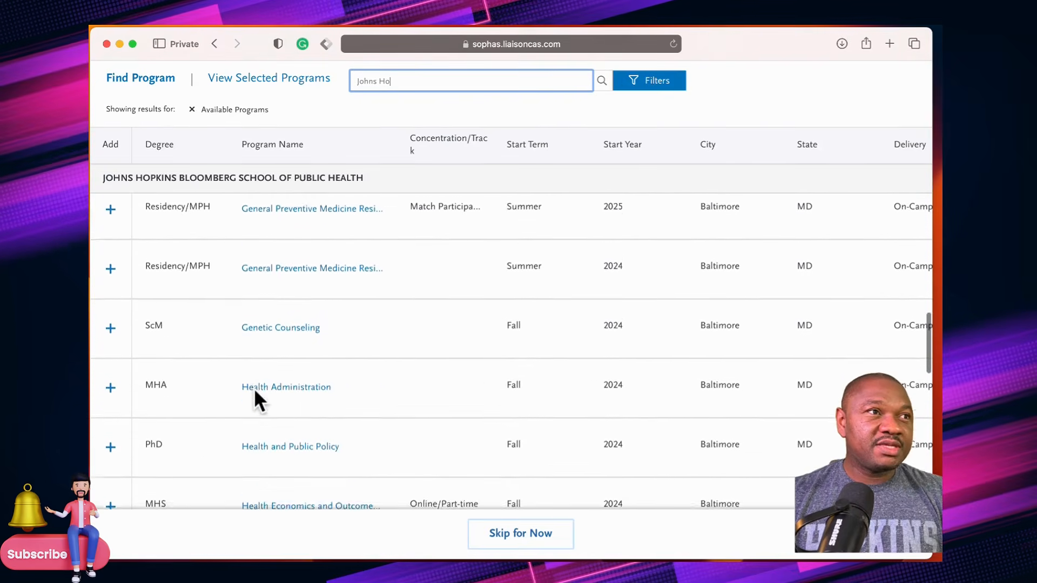
scroll(255, 392, down, 5)
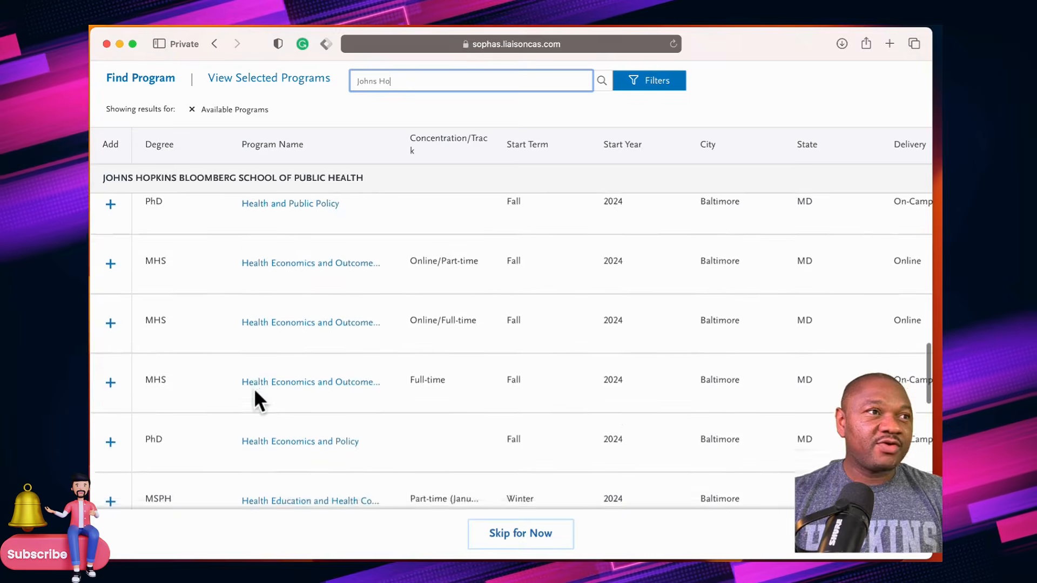
scroll(255, 391, down, 5)
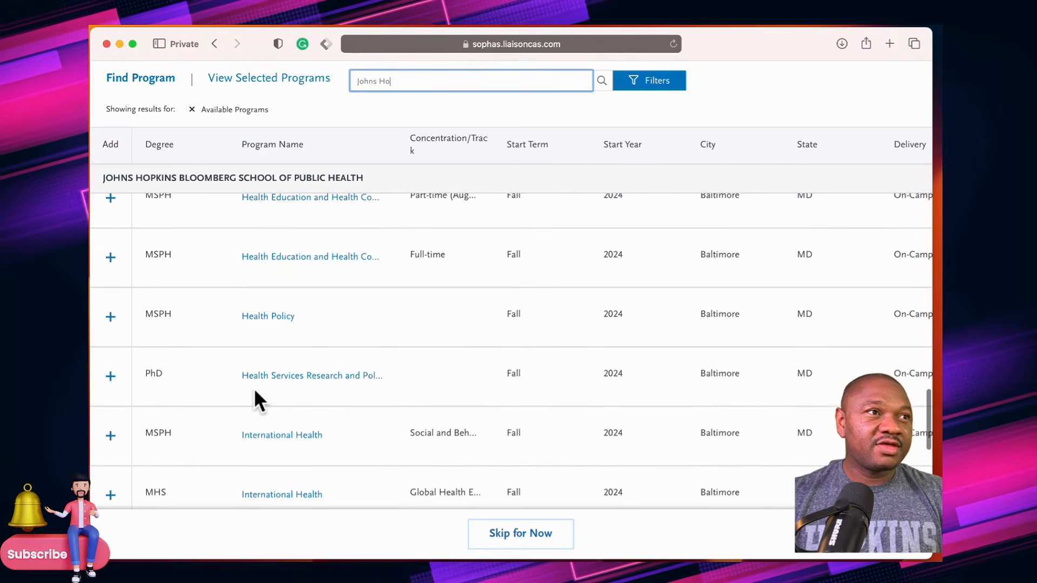
scroll(255, 391, down, 7)
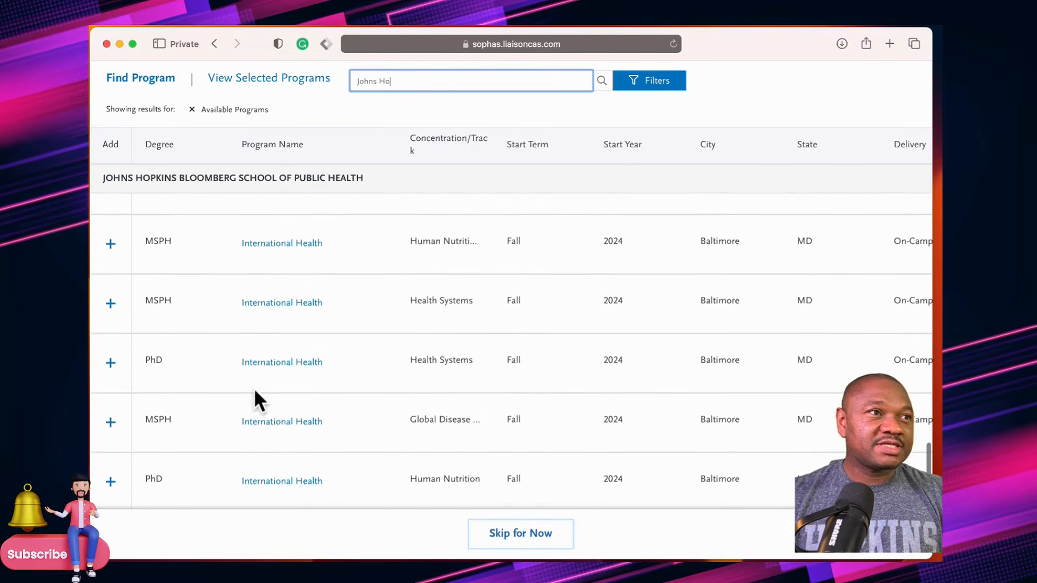
scroll(255, 392, down, 7)
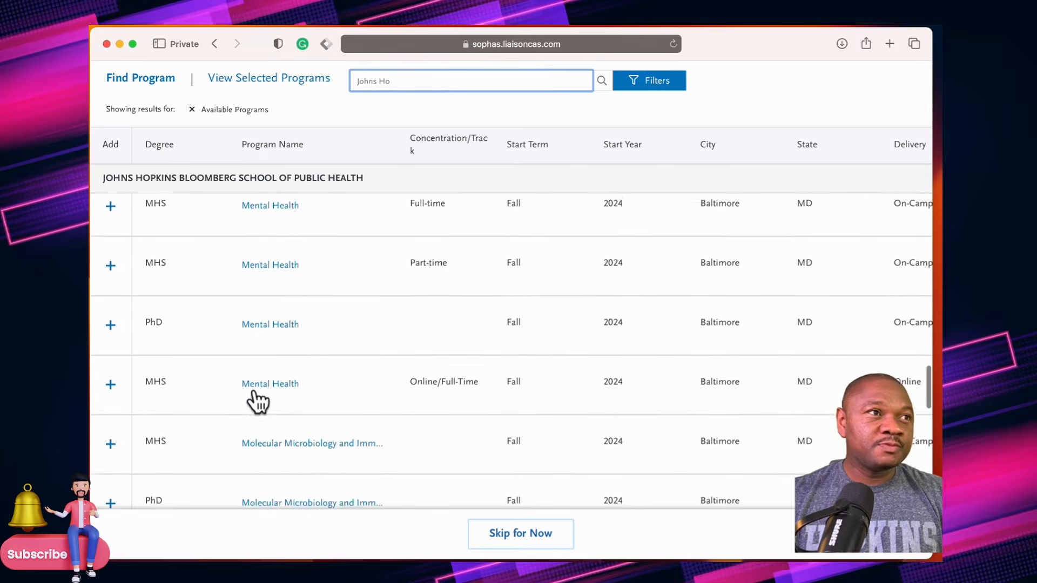
scroll(257, 401, down, 6)
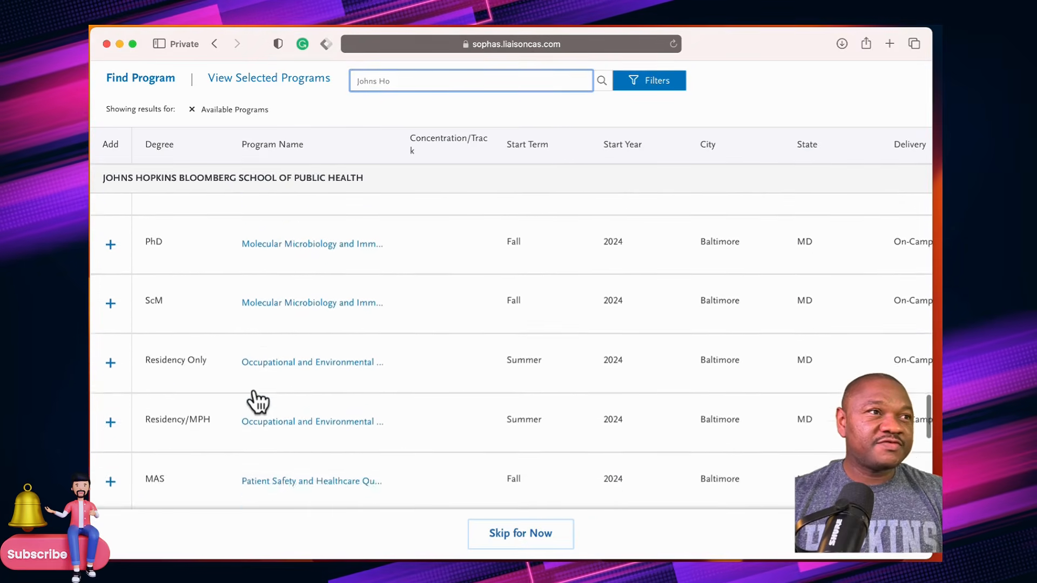
scroll(257, 401, down, 6)
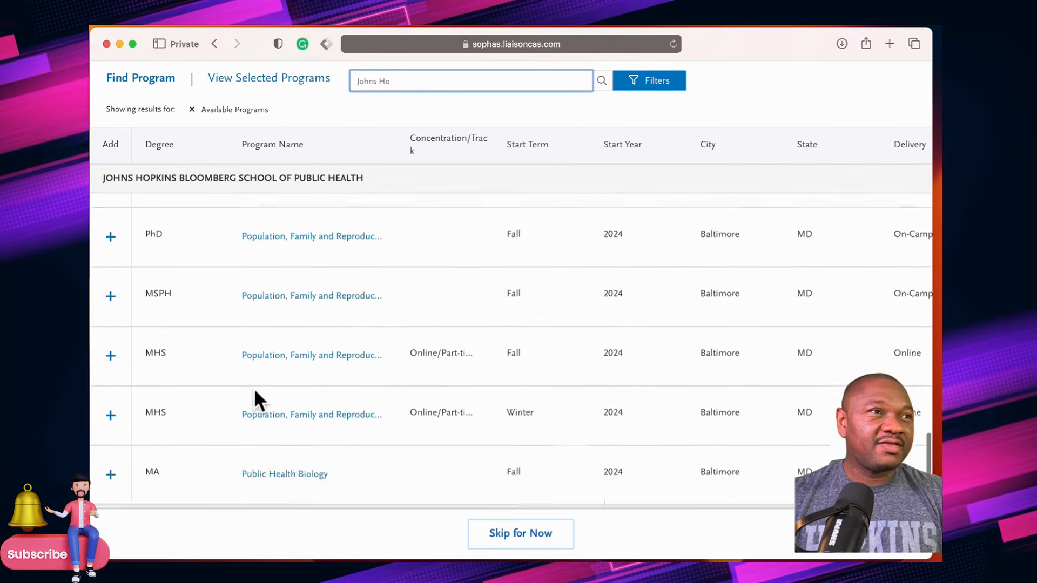
scroll(255, 392, down, 4)
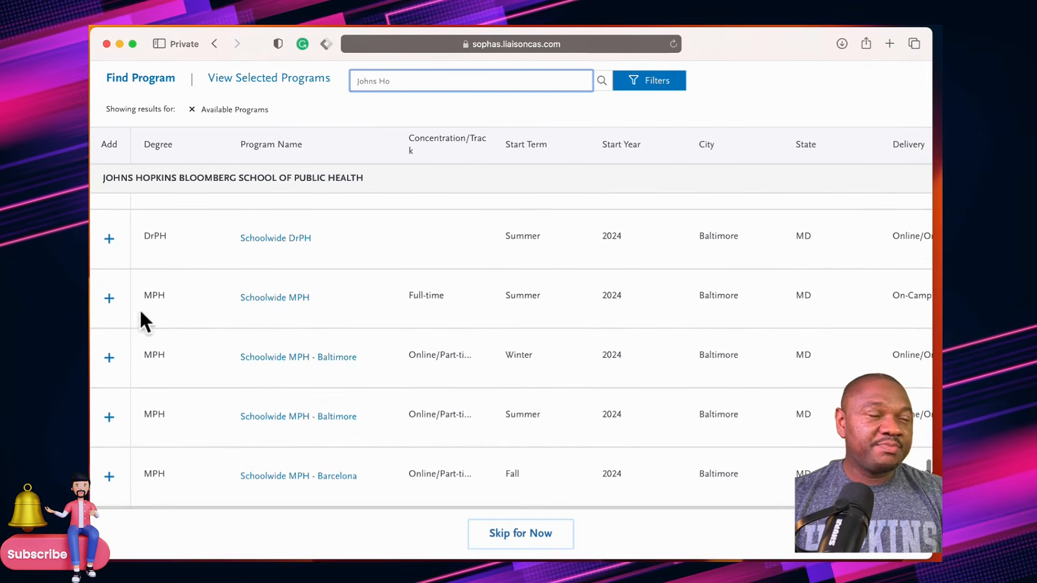
scroll(204, 350, down, 1)
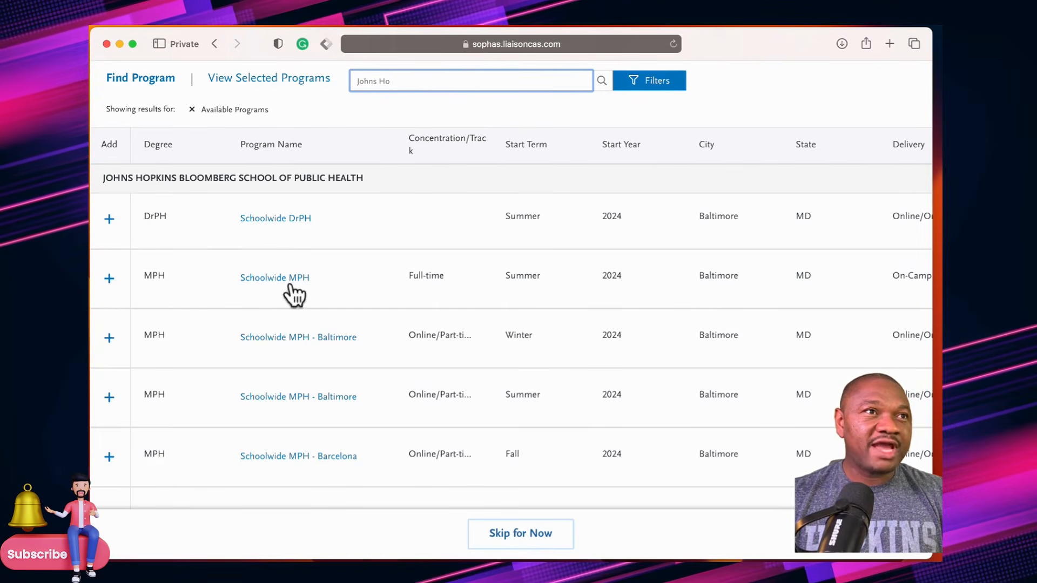
scroll(443, 296, right, 3)
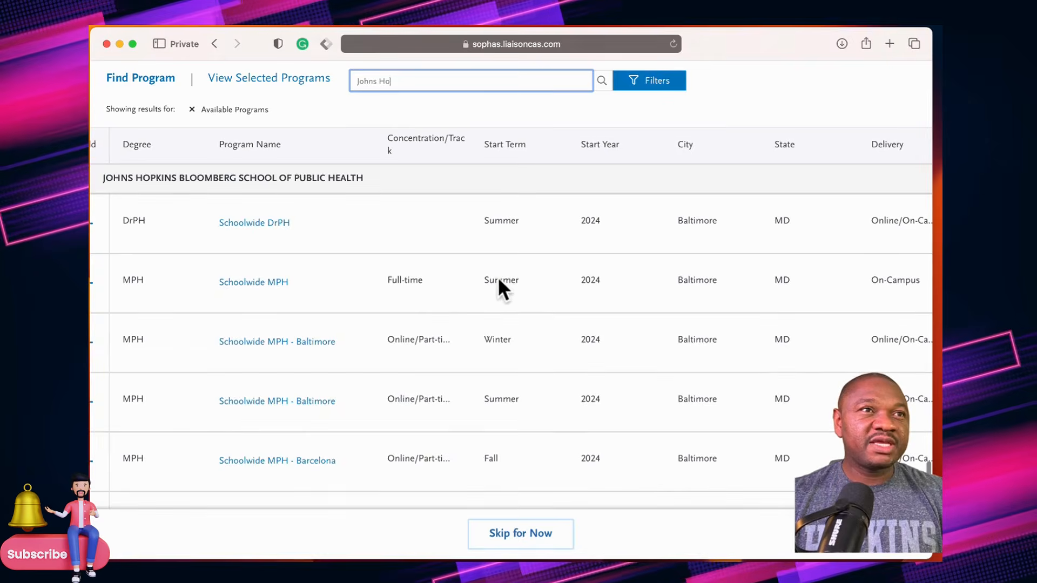
scroll(510, 308, right, 2)
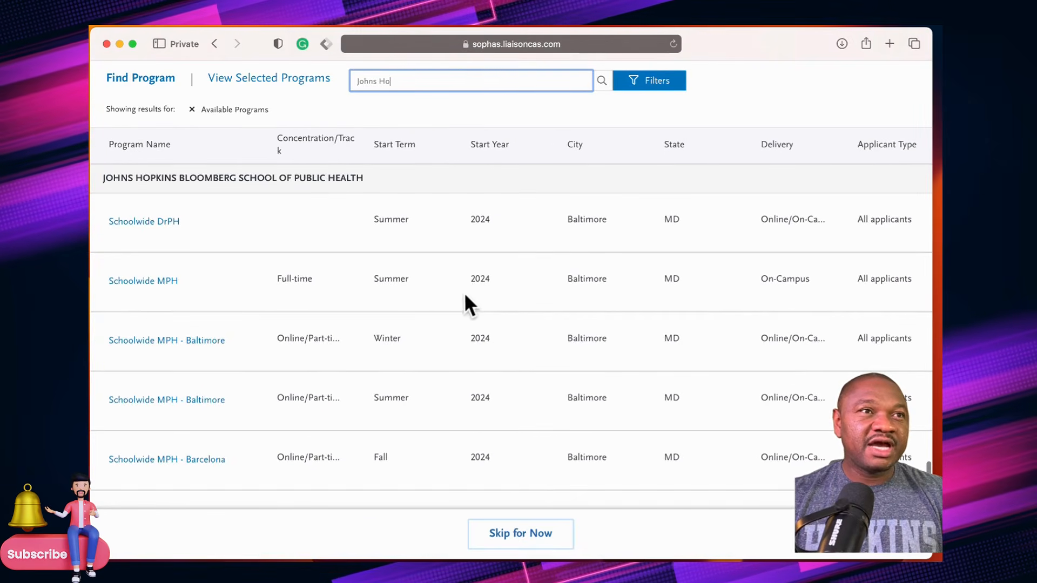
scroll(482, 291, right, 3)
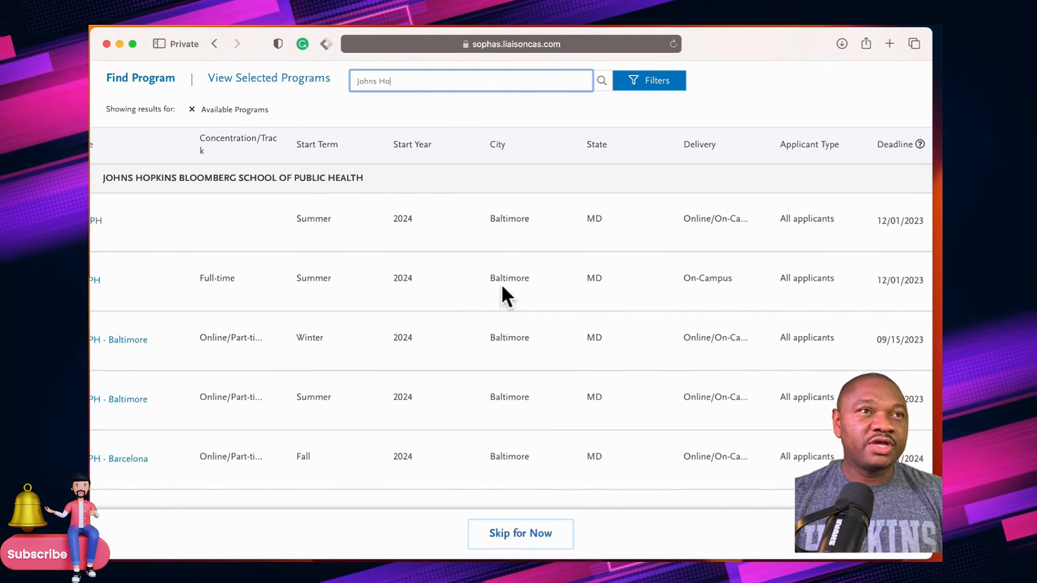
scroll(504, 289, right, 2)
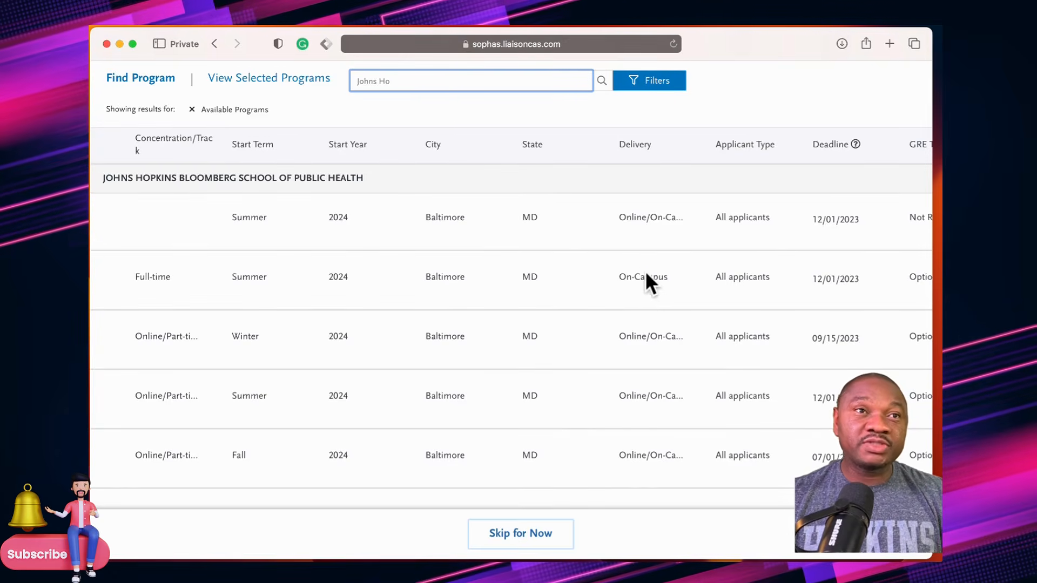
scroll(647, 298, right, 3)
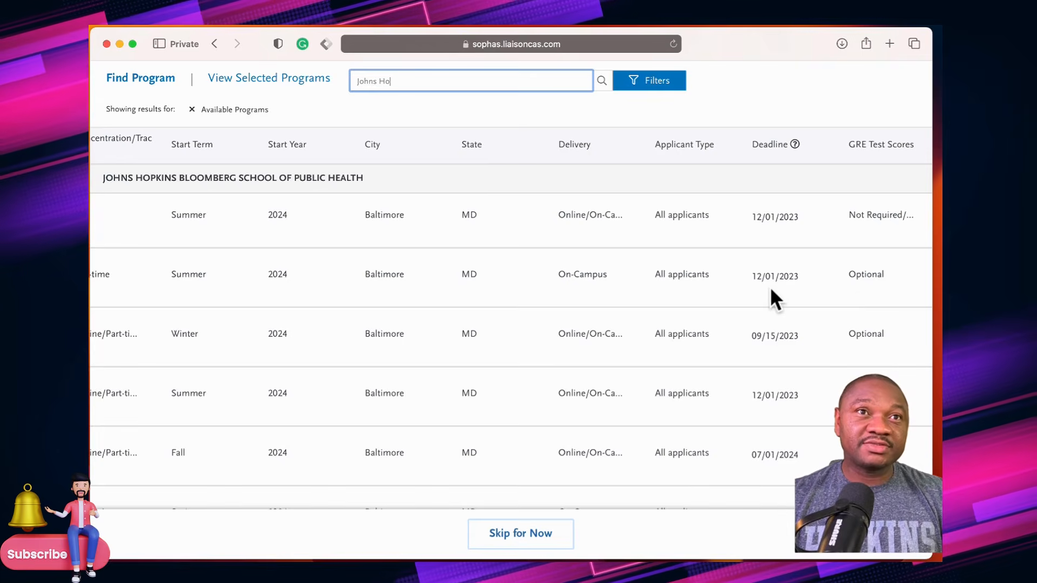
scroll(770, 286, left, 2)
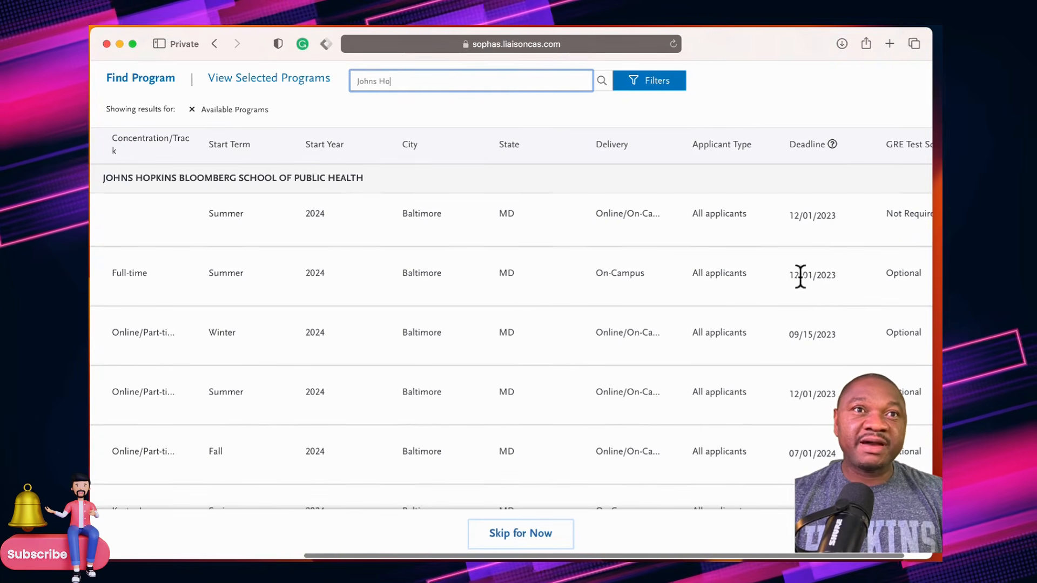
scroll(680, 282, left, 6)
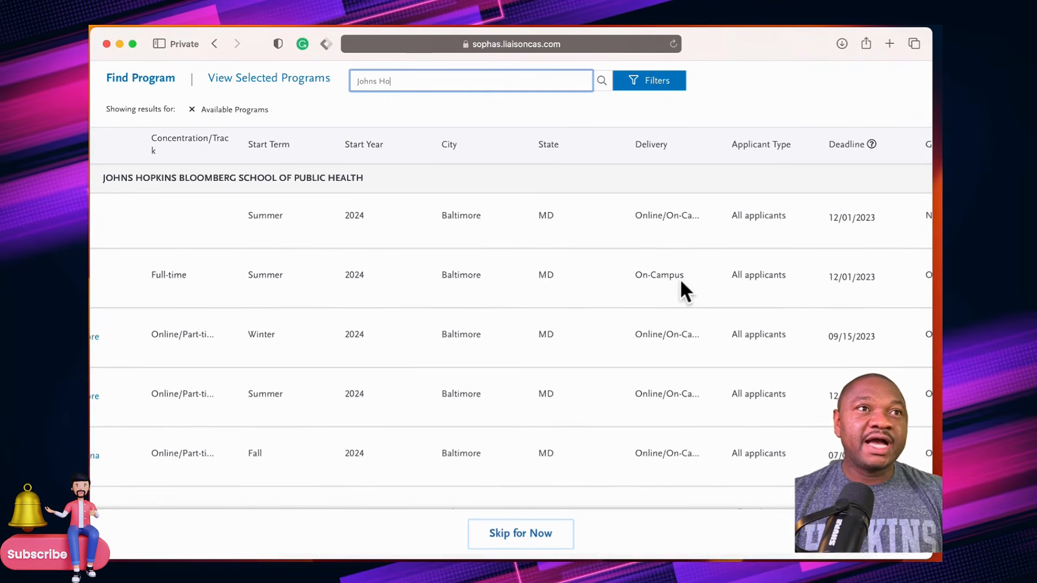
scroll(680, 279, left, 2)
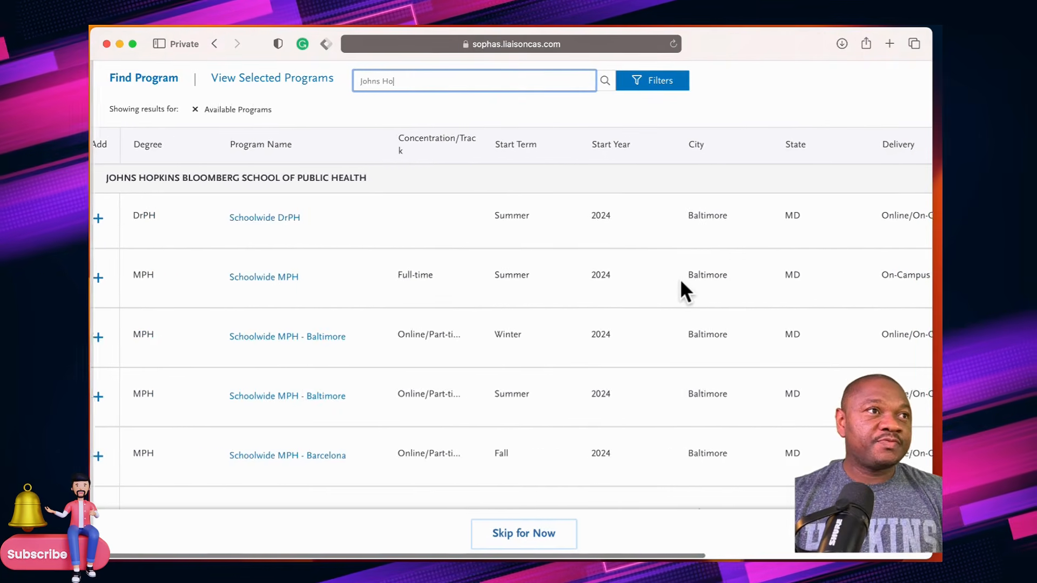
scroll(258, 253, left, 1)
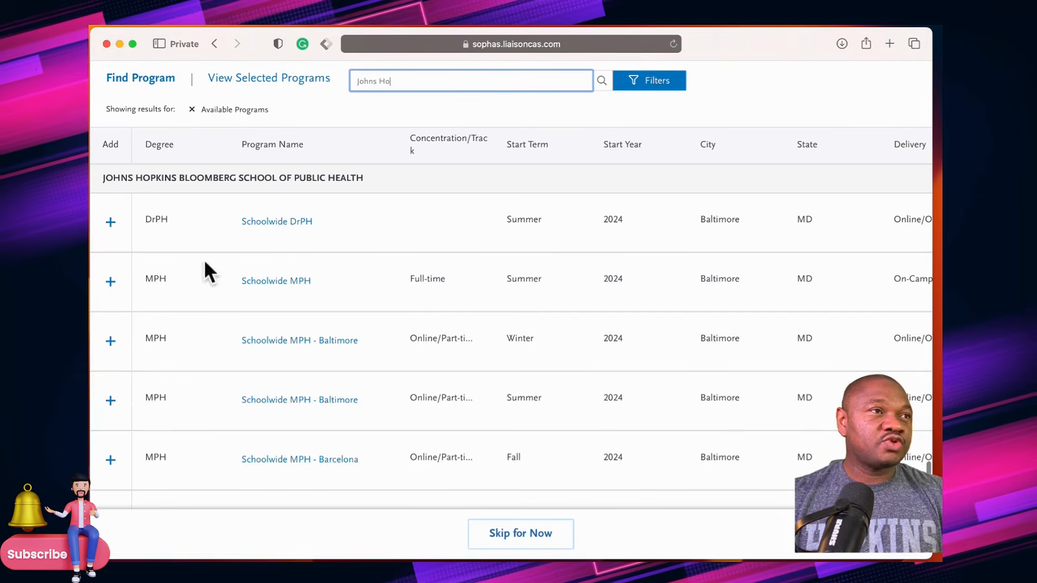
click(111, 282)
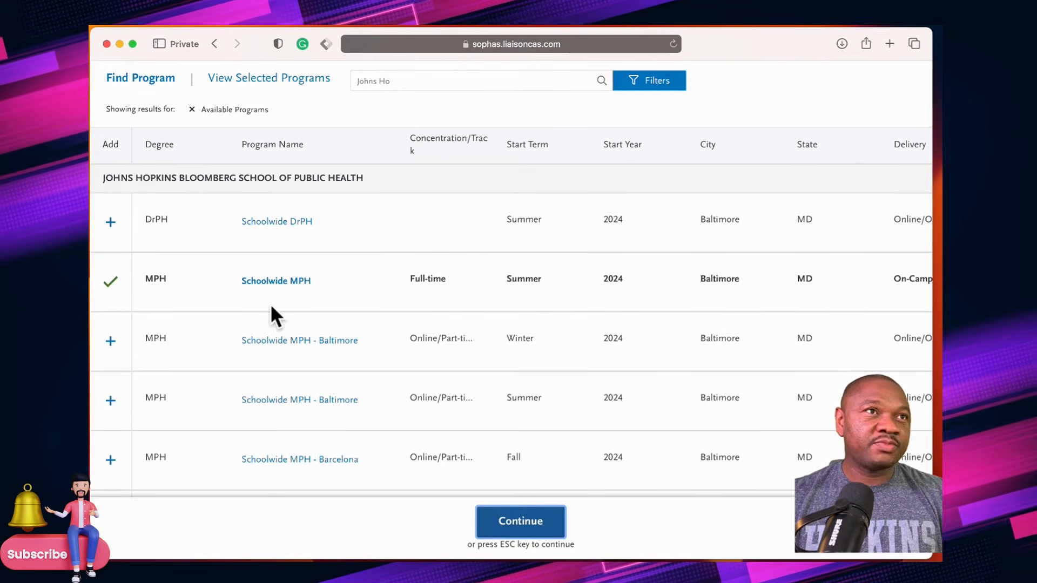
scroll(271, 307, down, 15)
scroll(272, 307, up, 15)
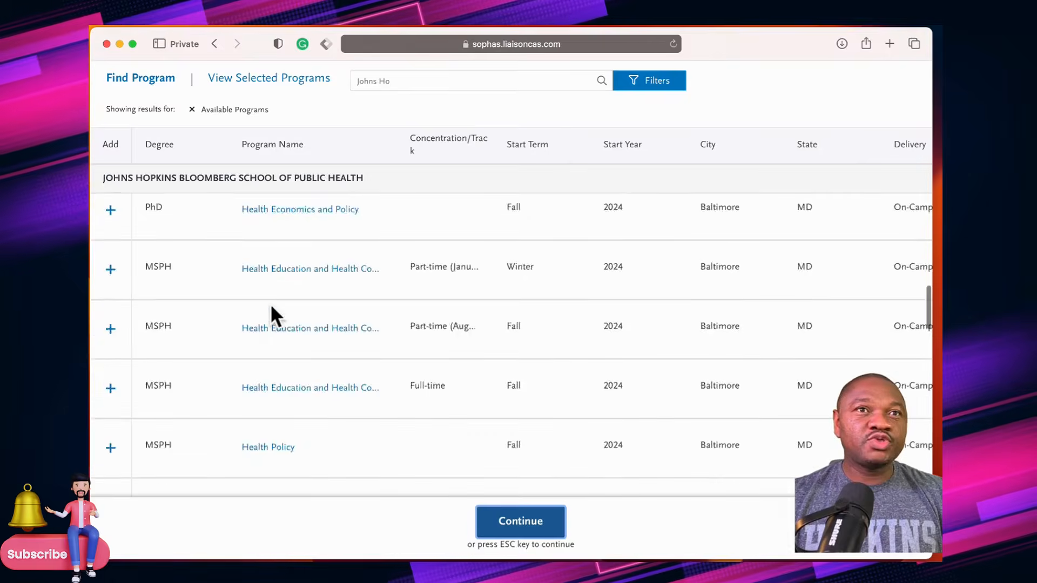
scroll(271, 307, up, 10)
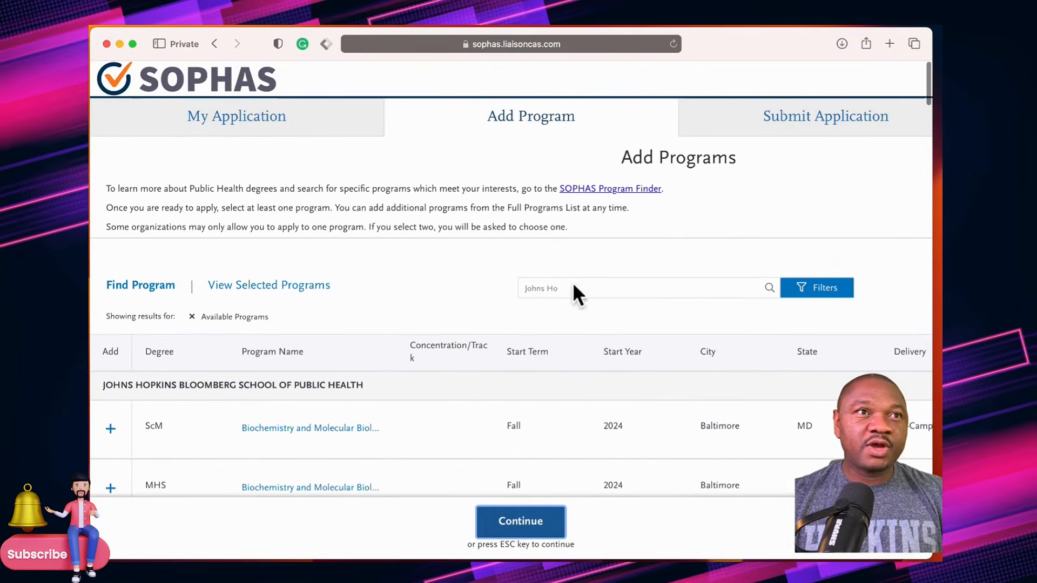
click(572, 287)
Replace the search text with 'ha' and search for Harvard programs
key(BackSpace)
key(BackSpace)
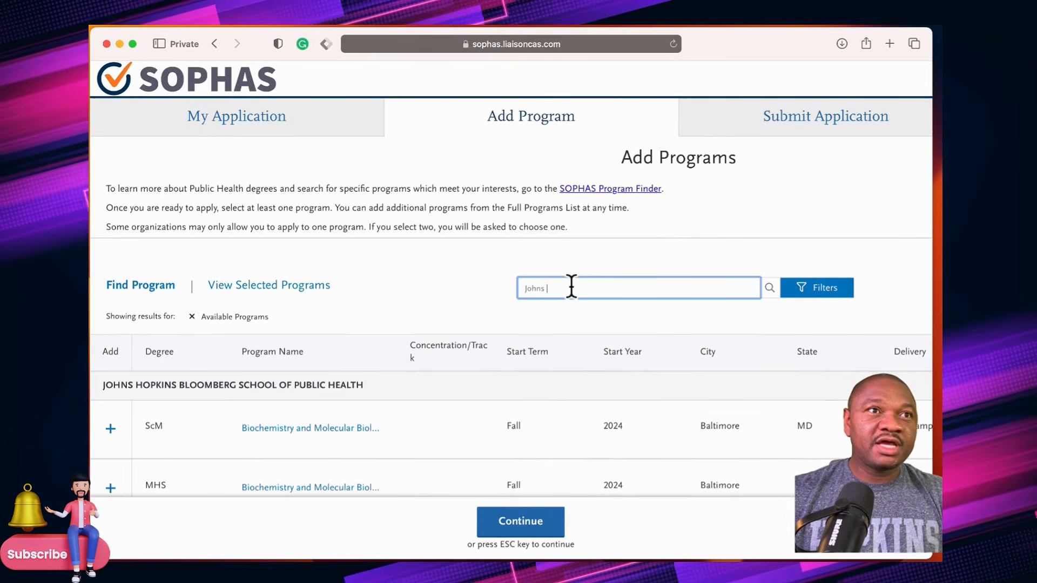
key(BackSpace)
key(BackSpace)
key(BackSpace)
key(BackSpace)
key(BackSpace)
key(BackSpace)
text(harvard)
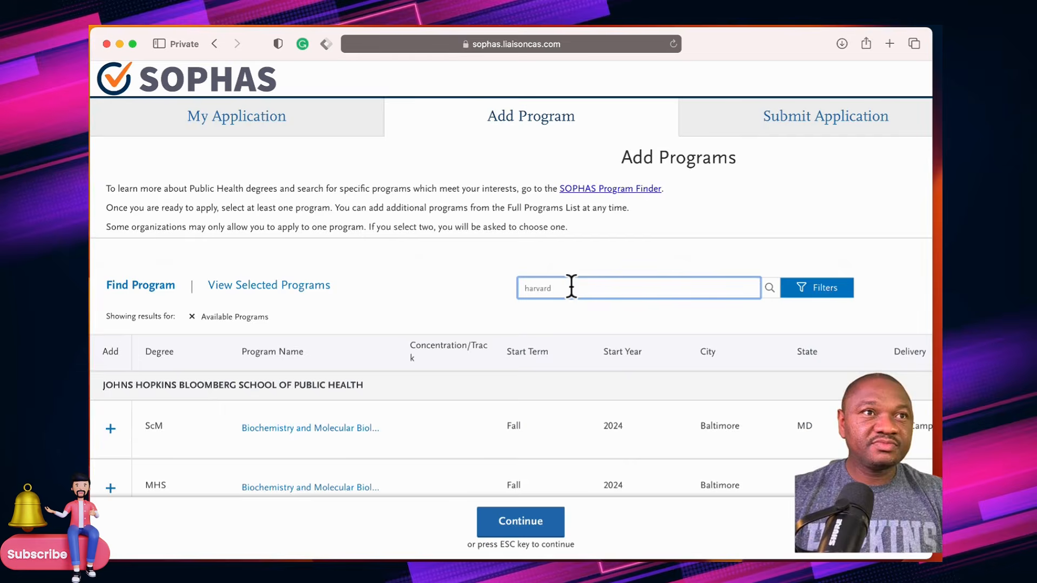
key(Return)
Open the Clinical Effectiveness MPH 45-credits program description from the Harvard results
scroll(374, 362, down, 3)
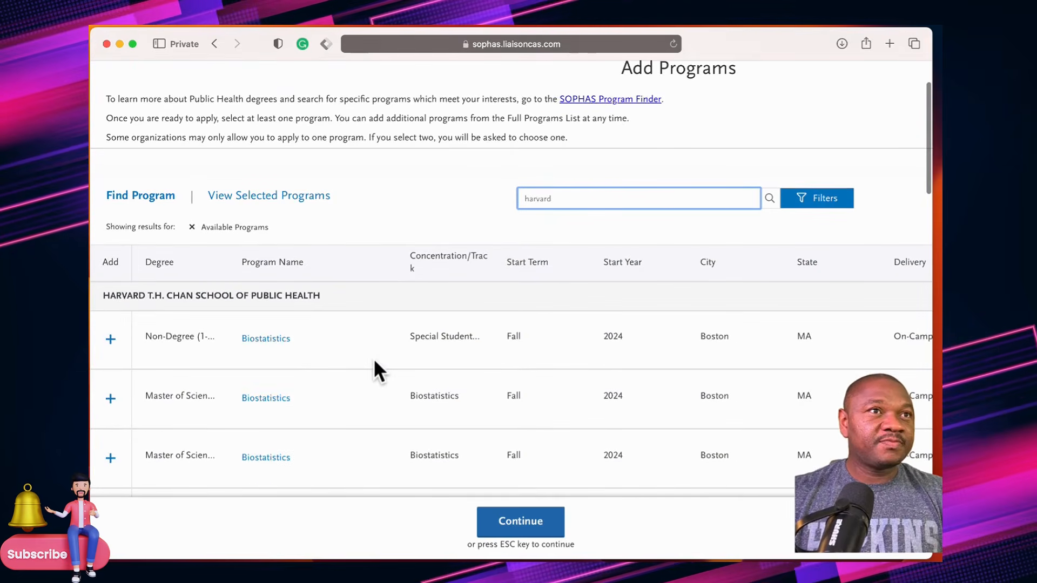
scroll(196, 359, down, 3)
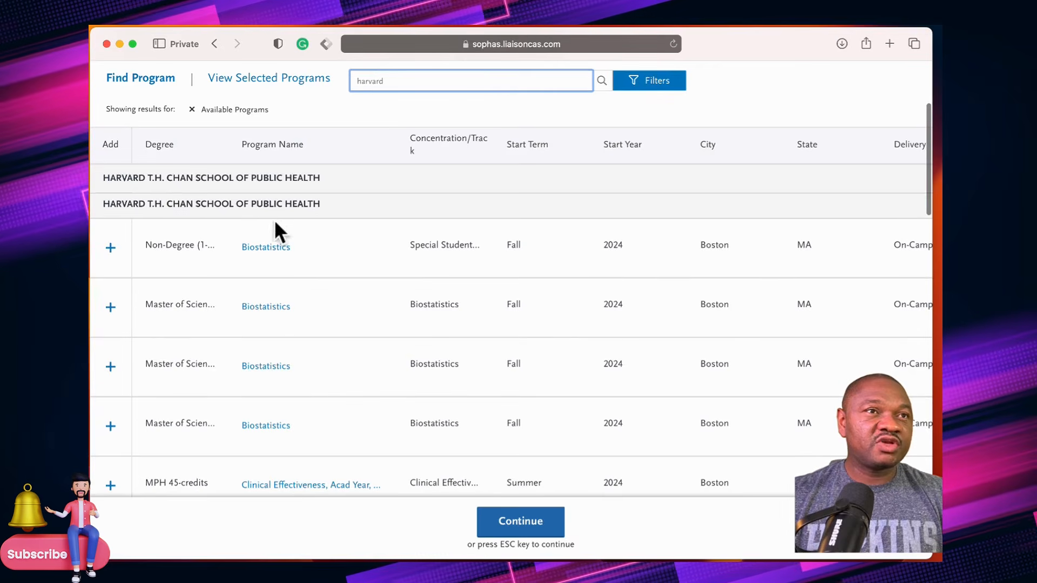
scroll(289, 385, down, 5)
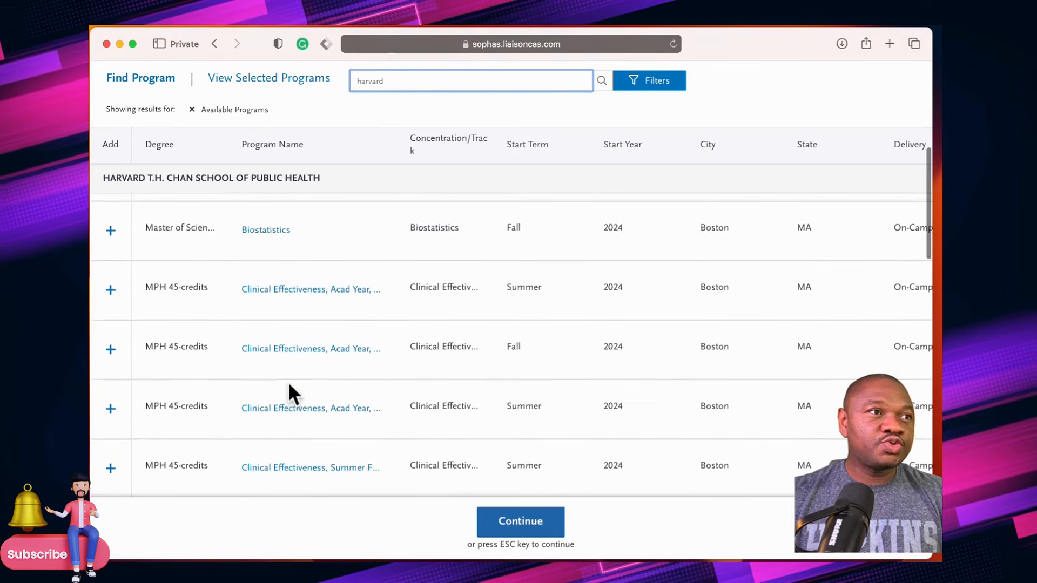
scroll(289, 386, down, 2)
scroll(290, 386, up, 2)
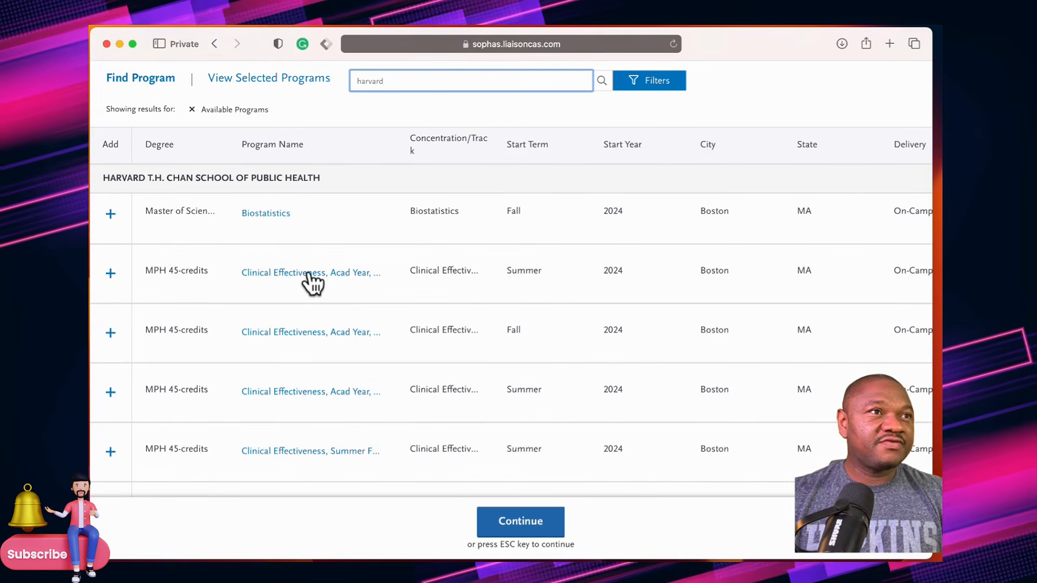
click(289, 281)
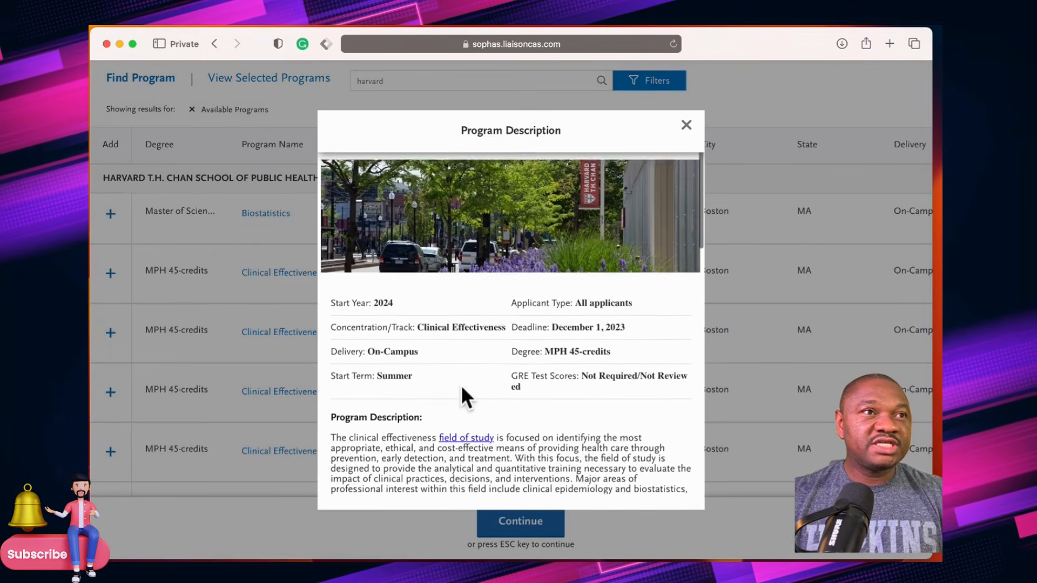
Read through the Clinical Effectiveness program requirements, then close its description
scroll(461, 385, down, 6)
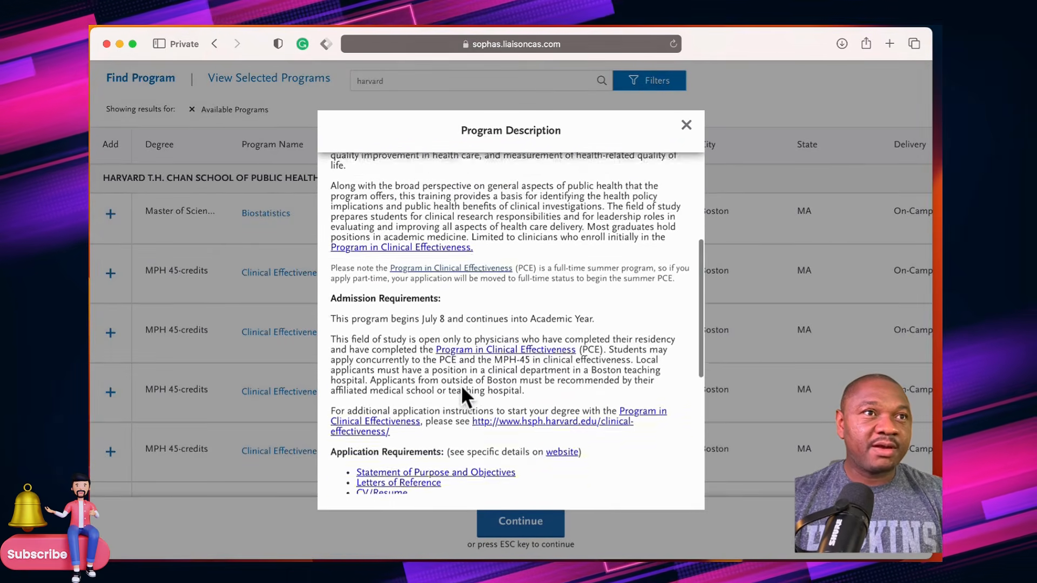
scroll(461, 385, down, 2)
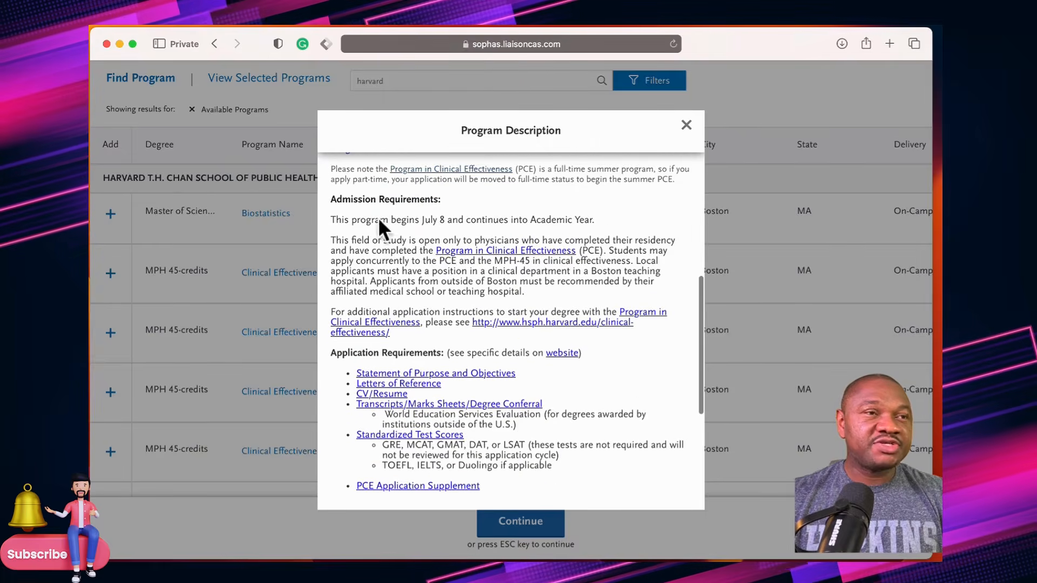
scroll(421, 302, down, 6)
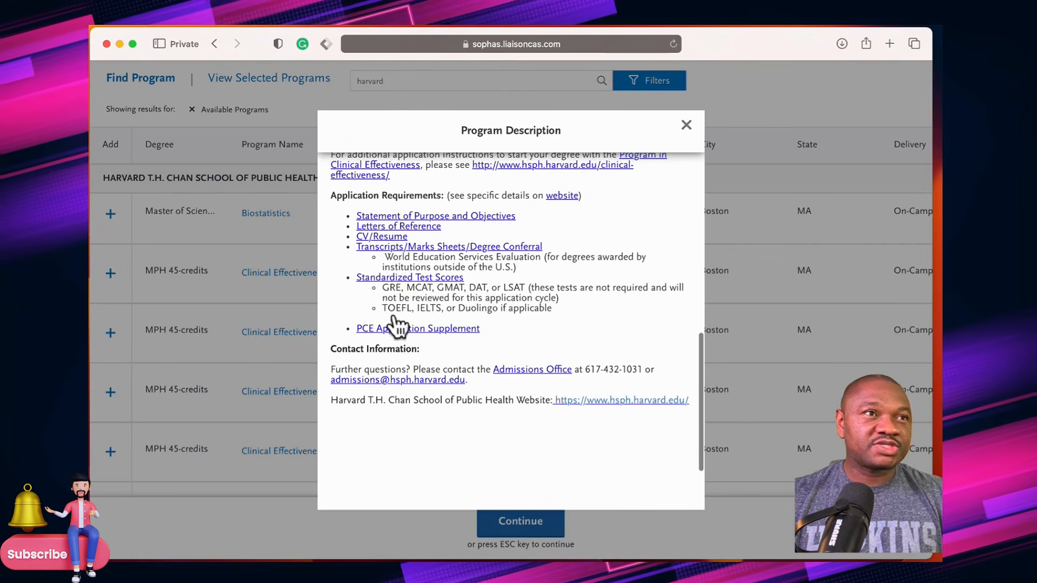
scroll(424, 358, down, 2)
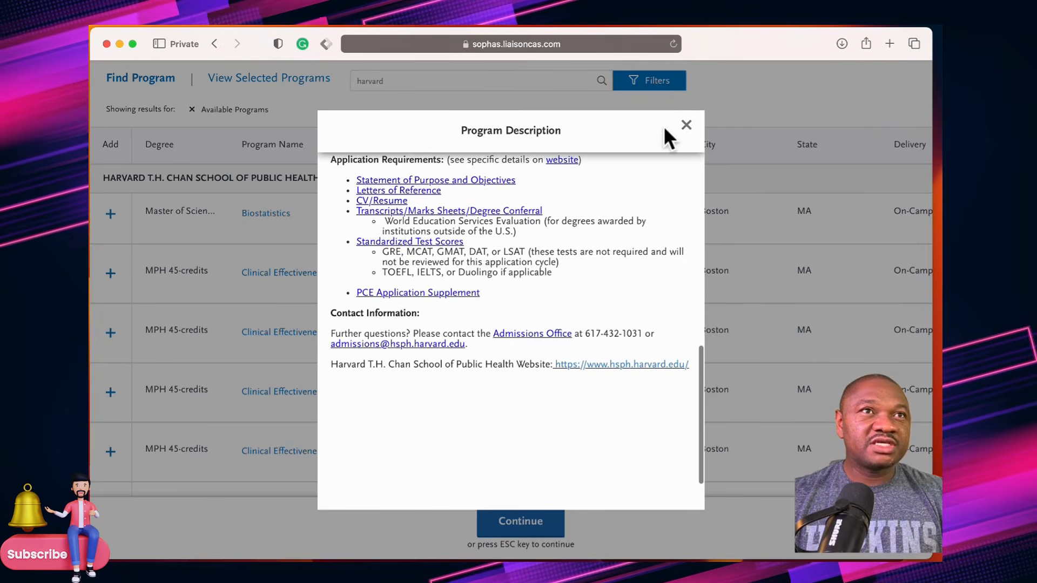
scroll(616, 244, up, 10)
scroll(608, 250, up, 3)
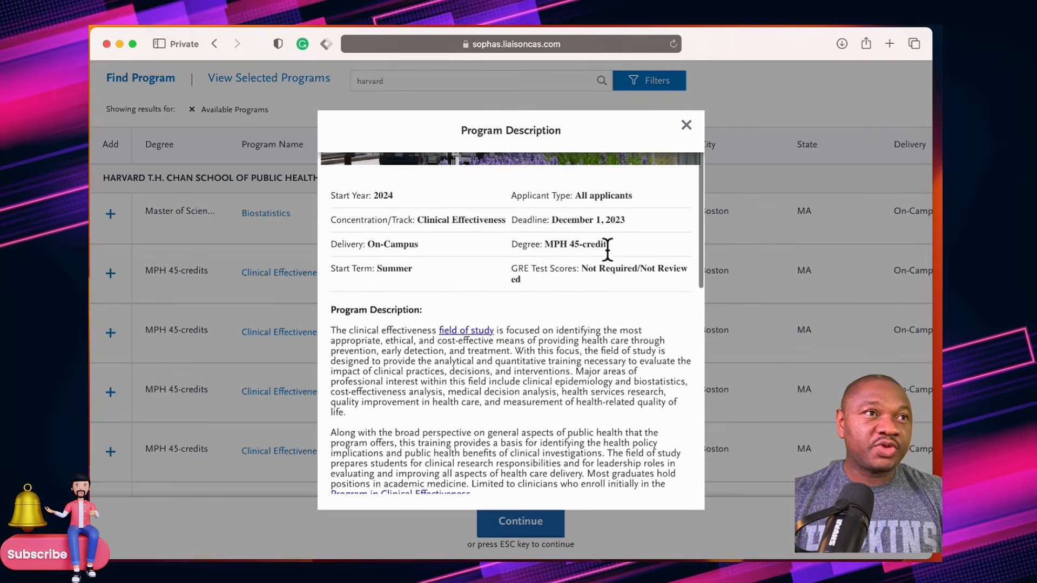
scroll(397, 342, down, 1)
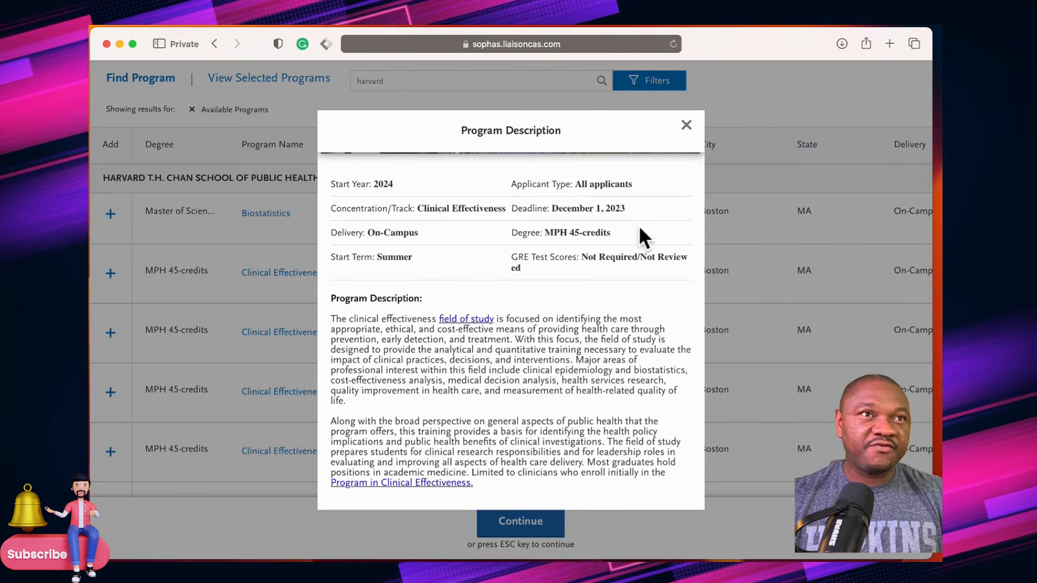
click(686, 129)
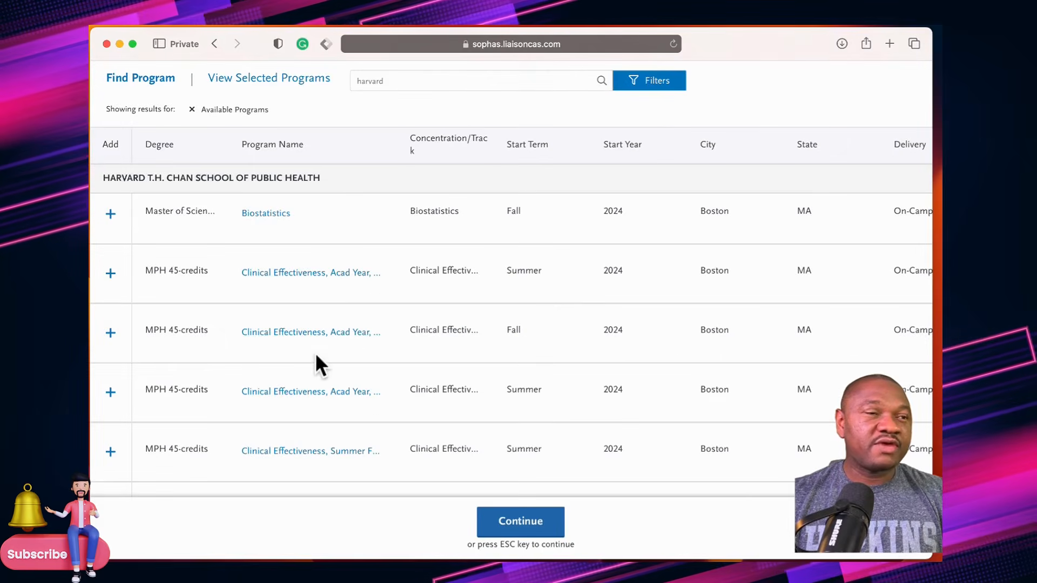
Add the Harvard T.H. Chan Clinical Effectiveness MPH program to the selected programs
scroll(315, 356, down, 5)
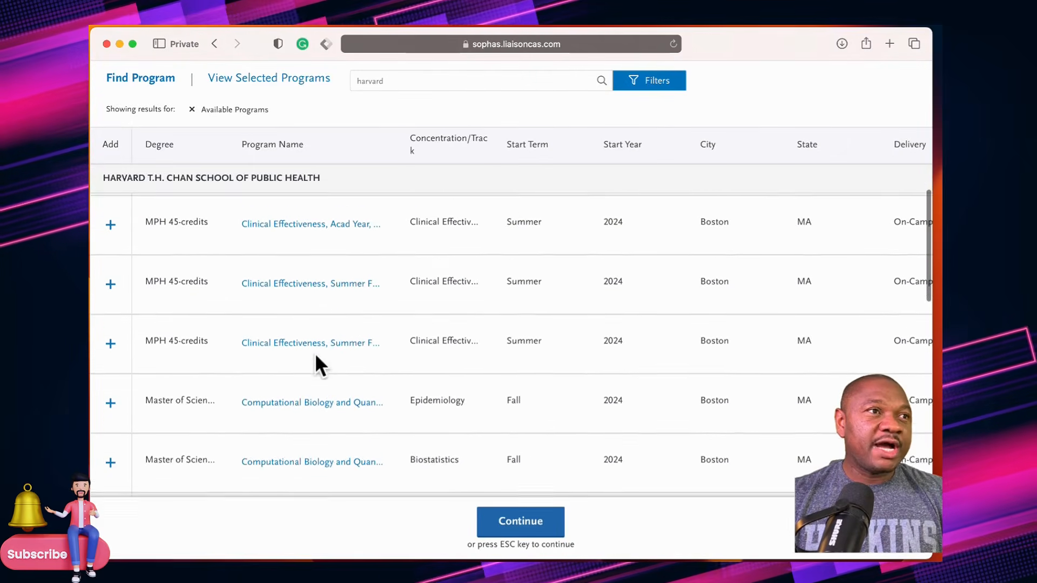
scroll(316, 358, down, 4)
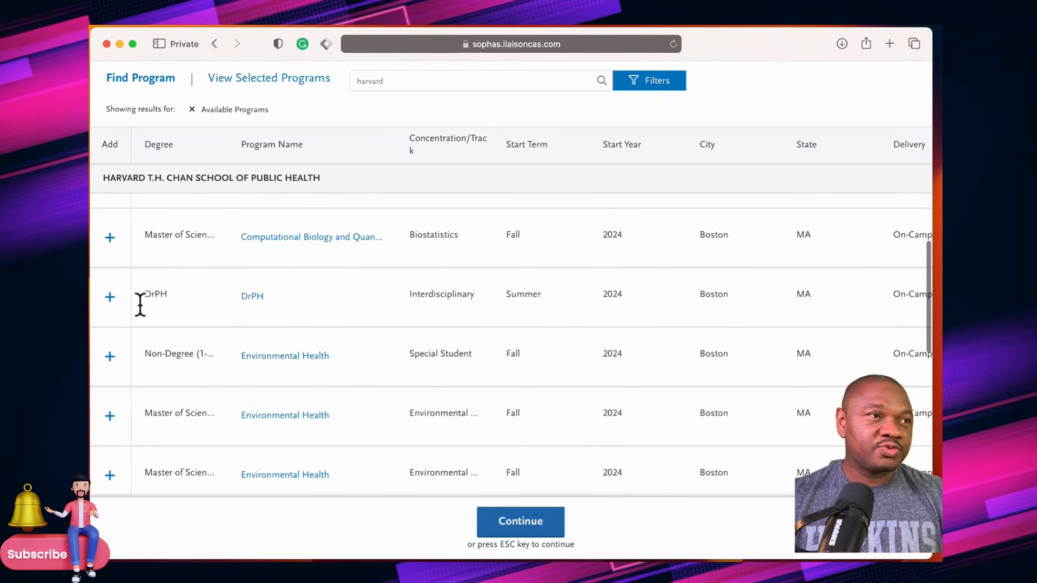
scroll(173, 327, down, 3)
scroll(173, 326, down, 3)
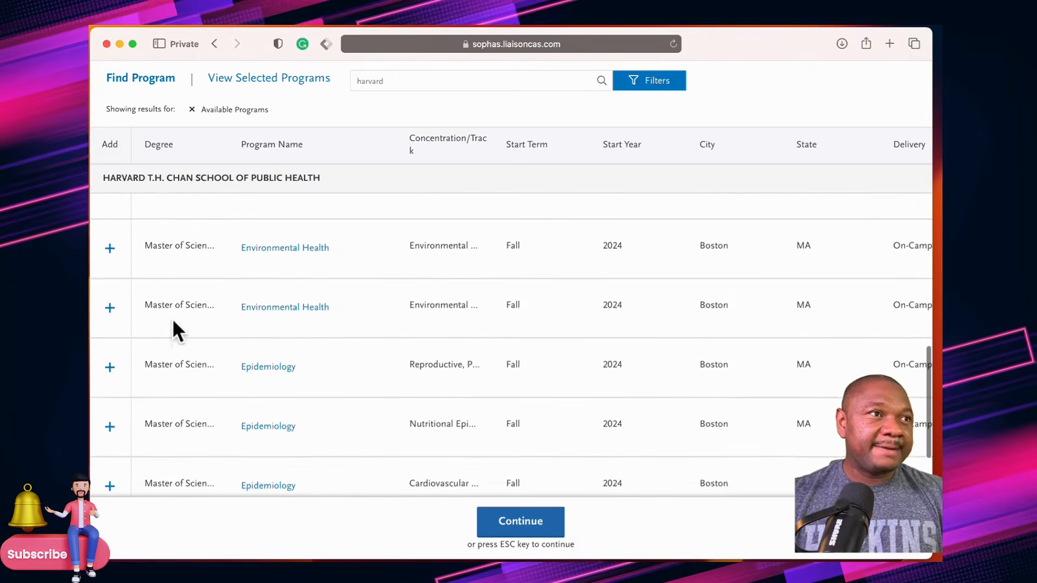
scroll(174, 326, up, 10)
scroll(173, 319, up, 2)
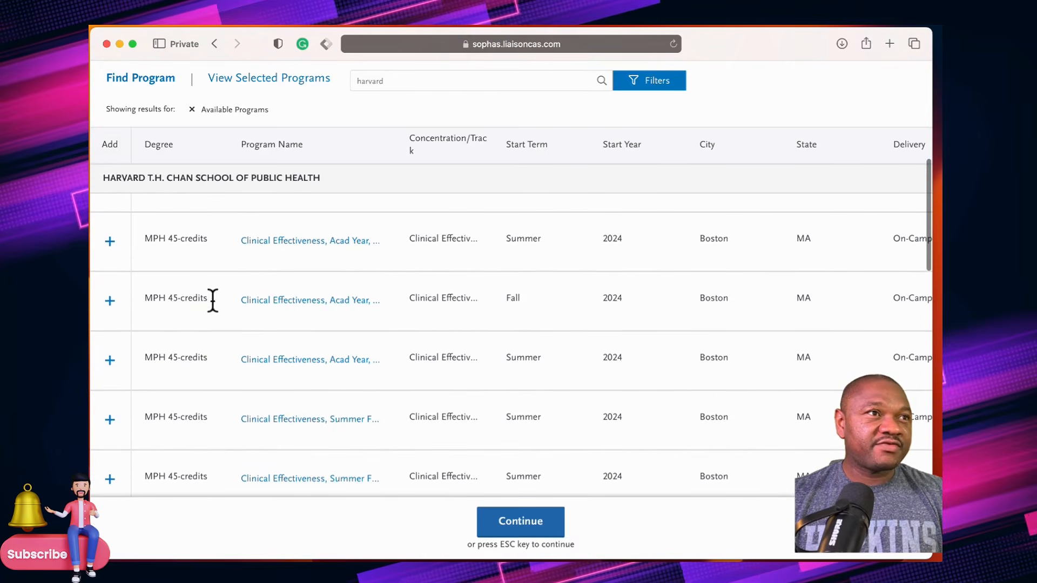
scroll(505, 293, right, 5)
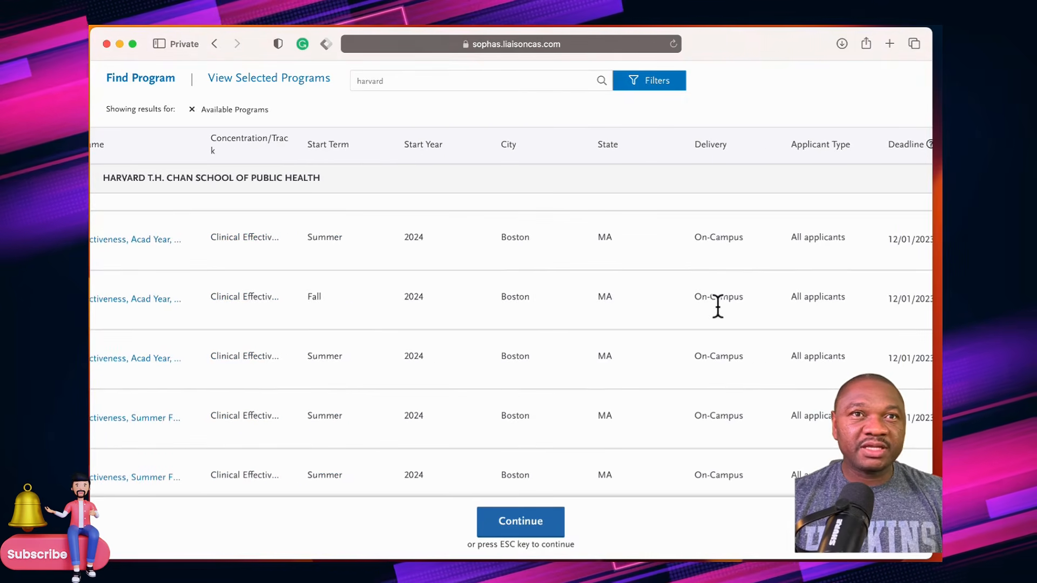
scroll(717, 307, right, 3)
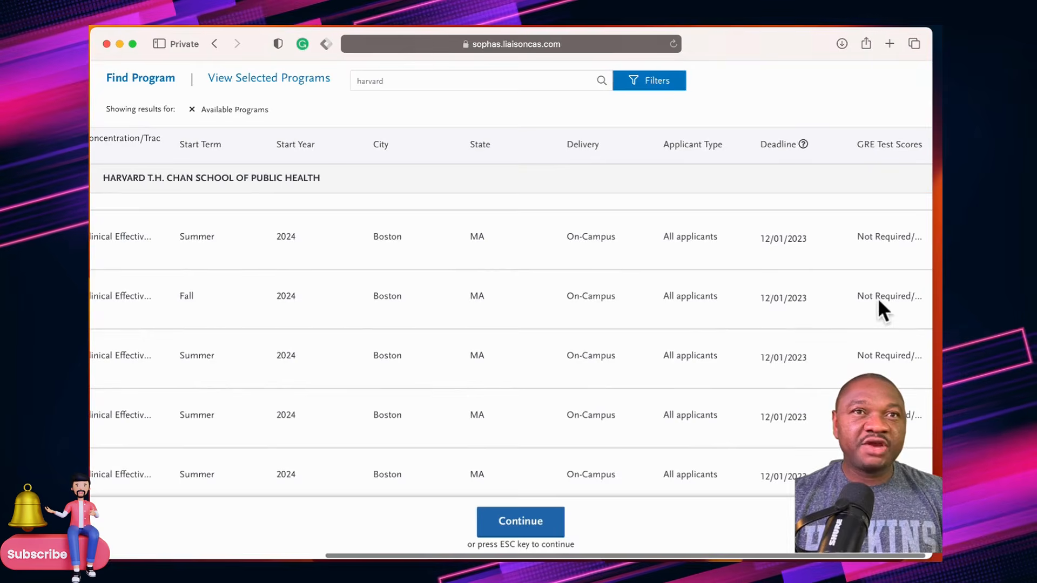
scroll(597, 308, left, 8)
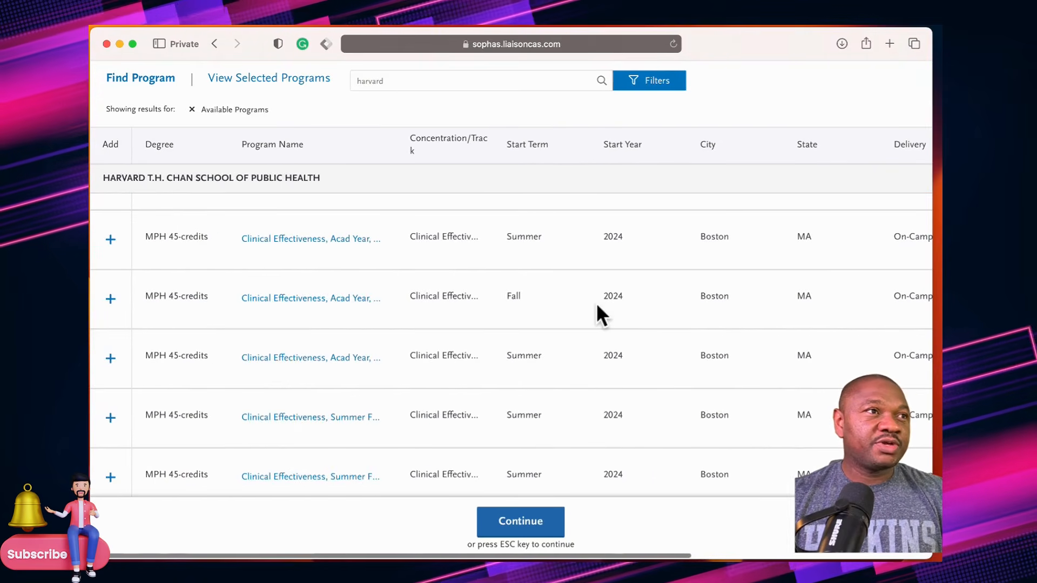
click(111, 298)
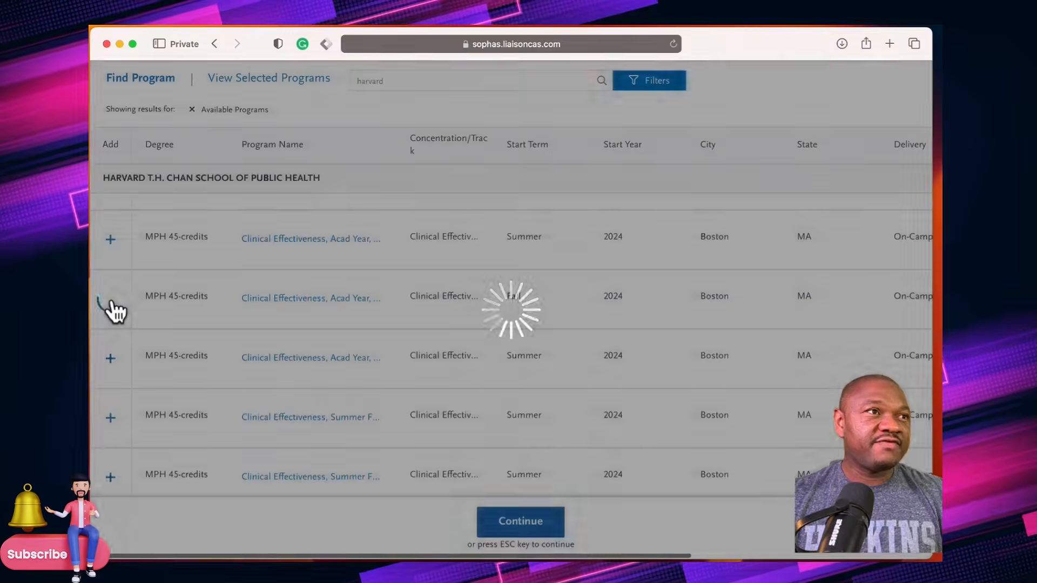
scroll(381, 308, up, 5)
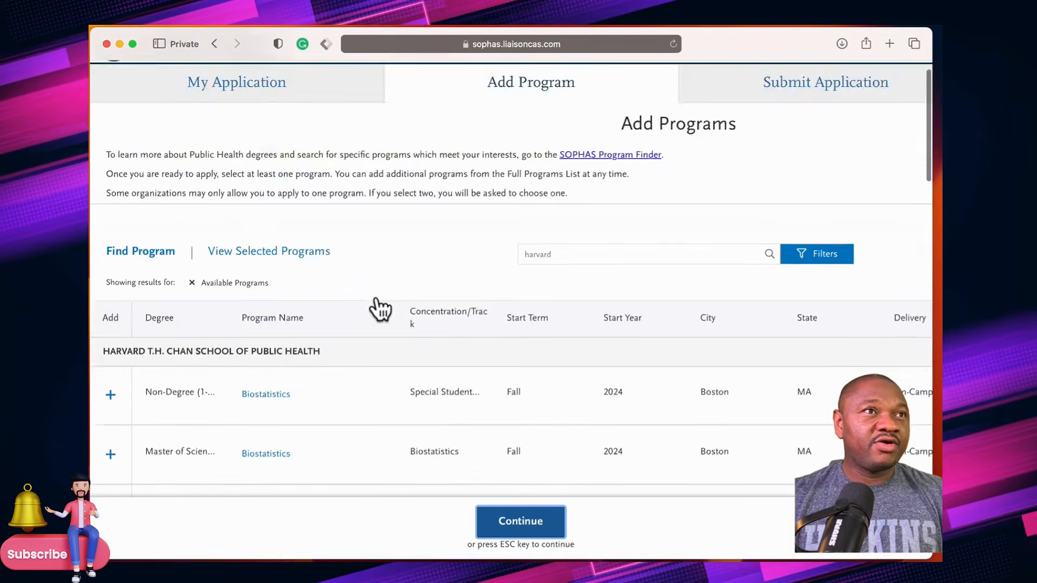
click(580, 295)
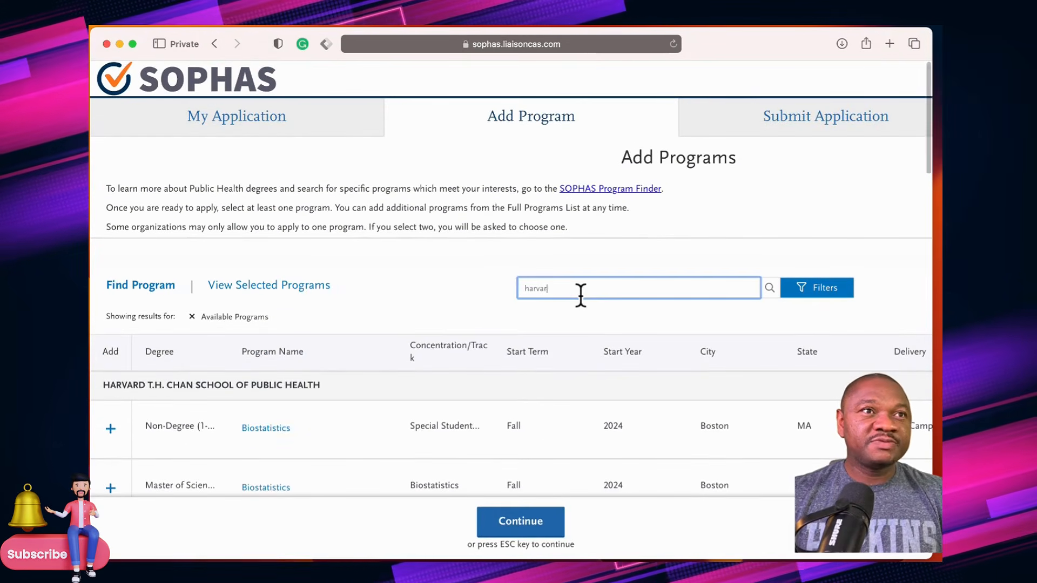
Replace the 'harvard' program search with 'Ya' to list Yale School of Public Health programs
key(BackSpace)
key(BackSpace)
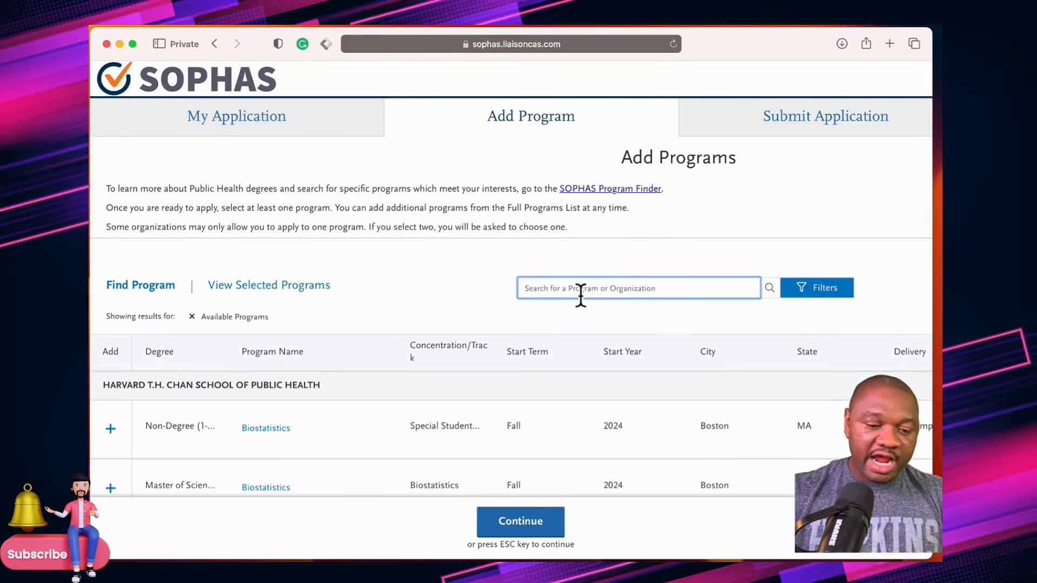
text(Yale)
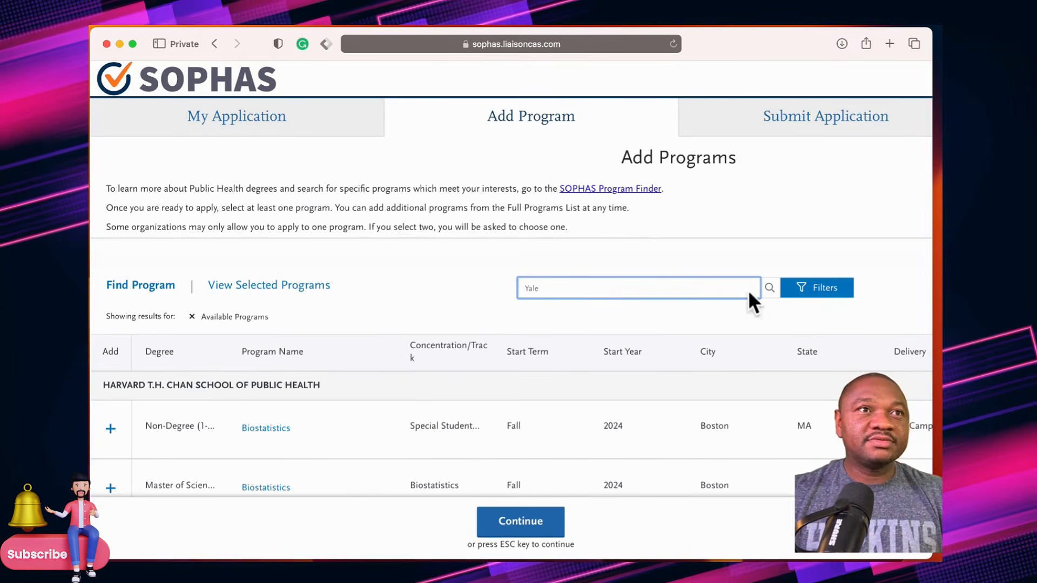
scroll(348, 422, down, 4)
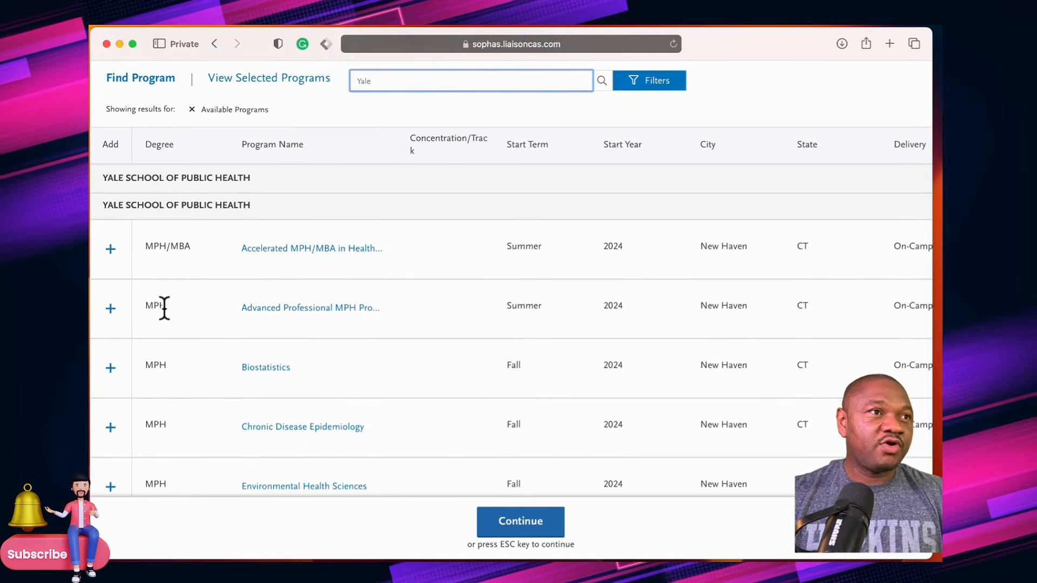
Review the Advanced Professional MPH description (December 15, 2023 deadline, GRE optional) and close it
click(311, 310)
scroll(508, 356, down, 8)
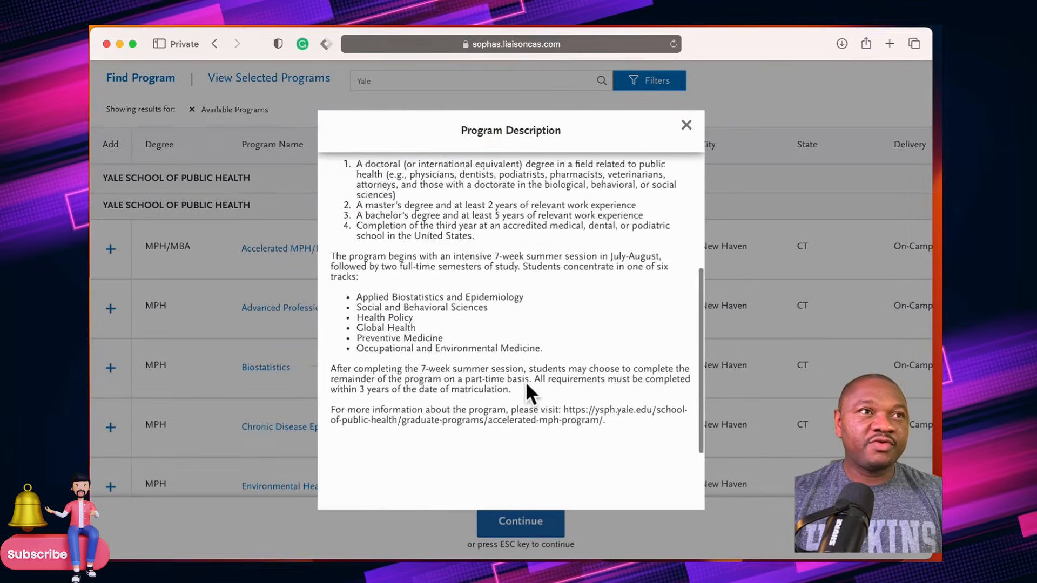
scroll(526, 381, up, 5)
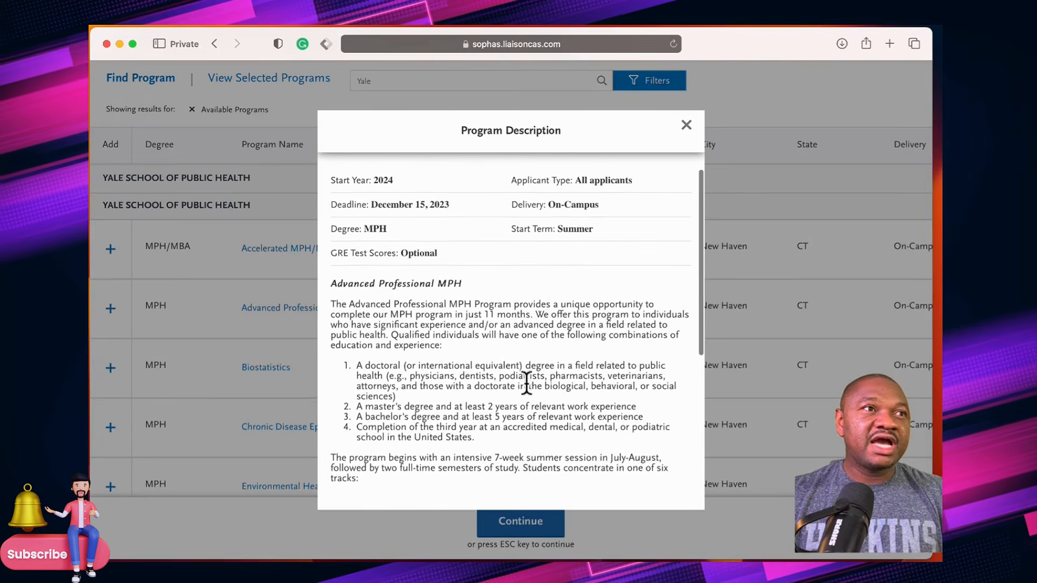
click(686, 125)
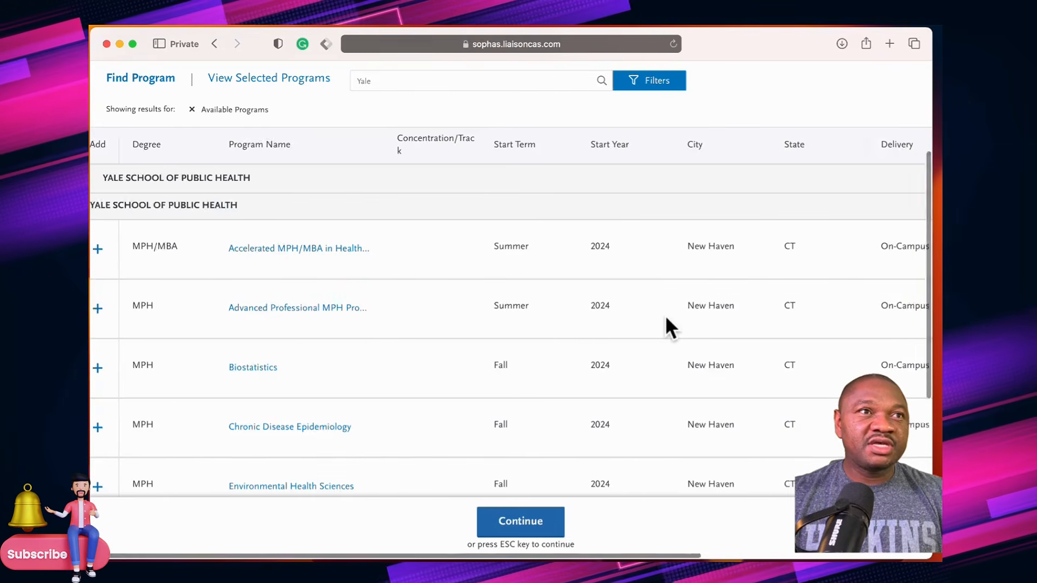
Add Yale's Advanced Professional MPH Program to the selected programs
scroll(666, 317, right, 5)
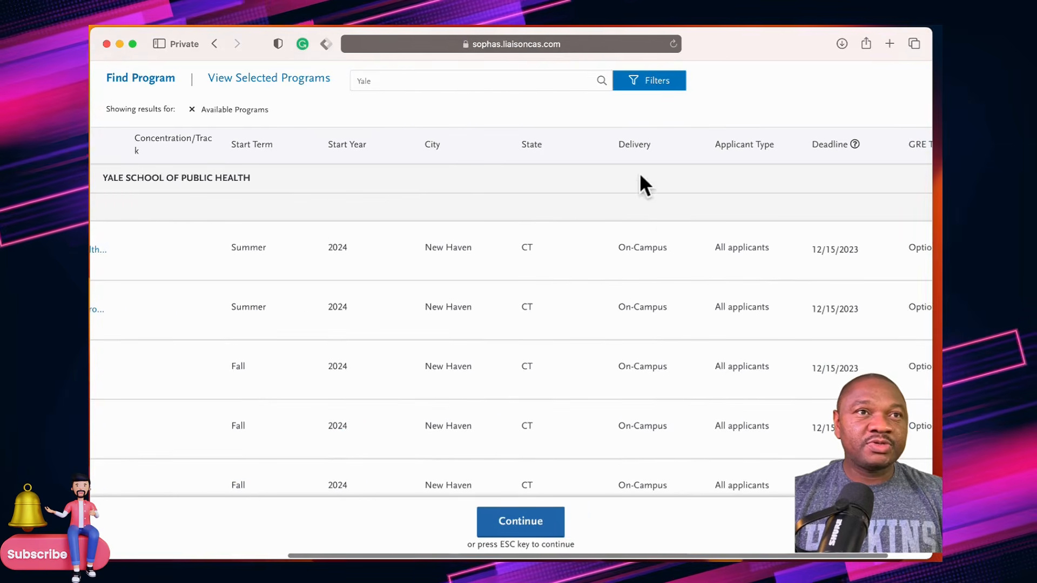
scroll(654, 317, right, 2)
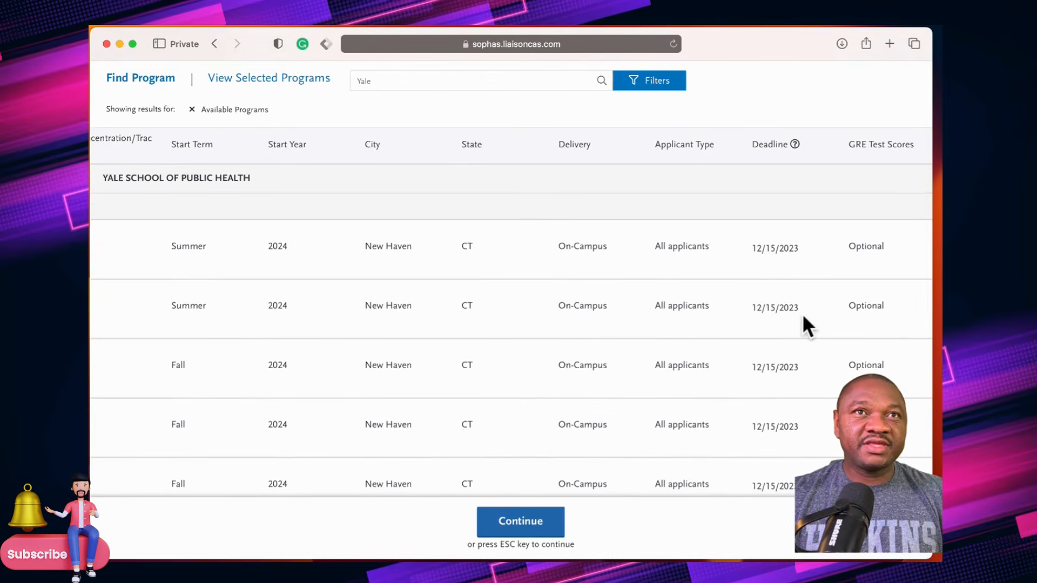
scroll(604, 329, left, 5)
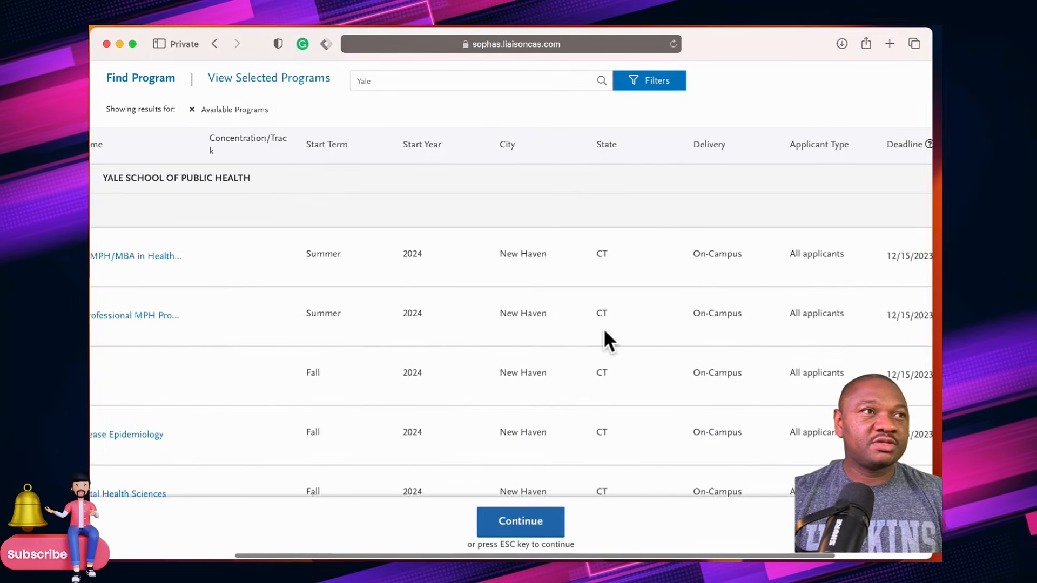
scroll(604, 330, left, 5)
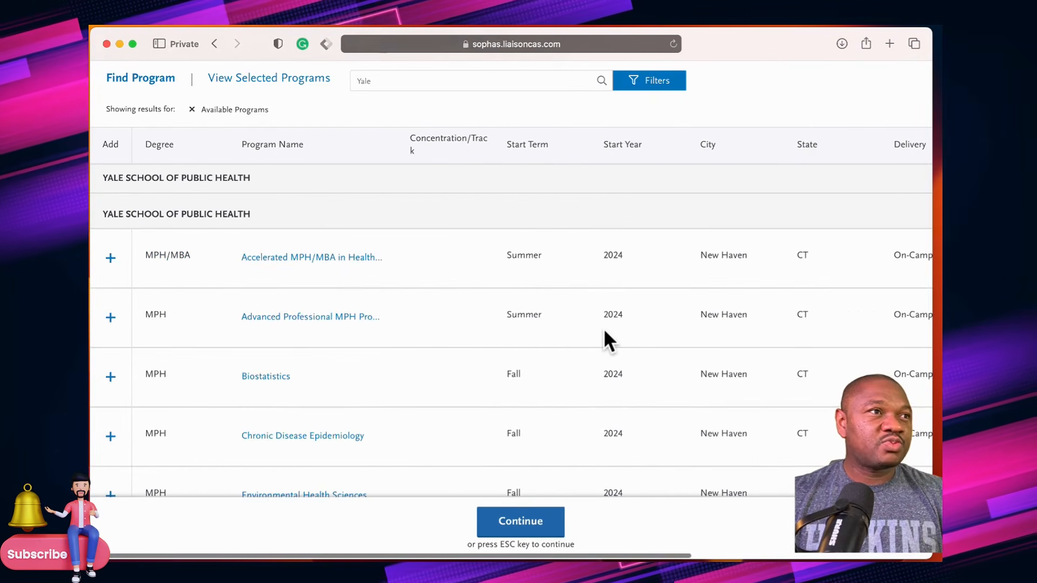
click(110, 317)
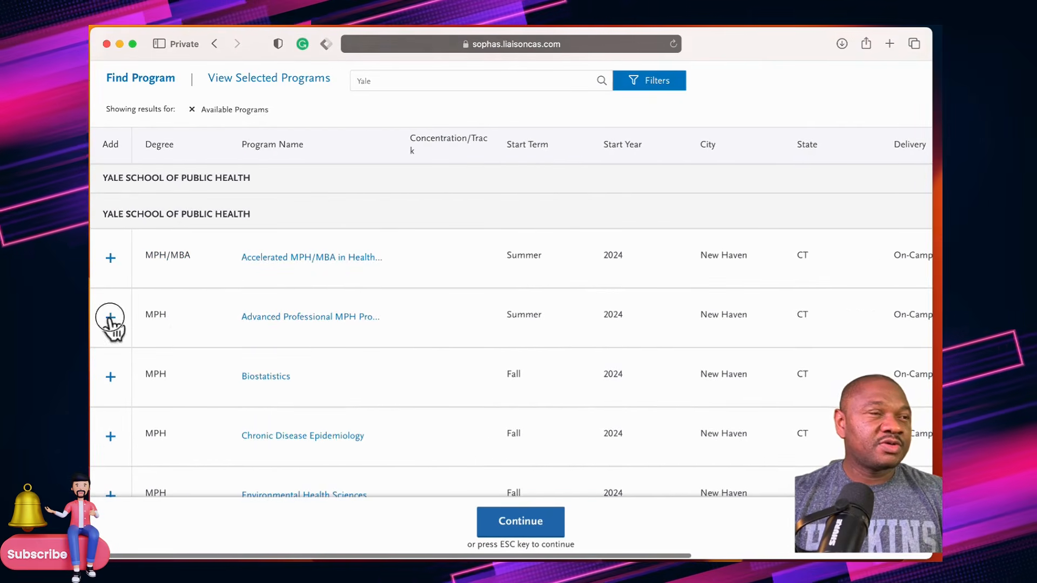
Review the three selected programs totalling $255.00 and continue to My Application
scroll(412, 324, up, 5)
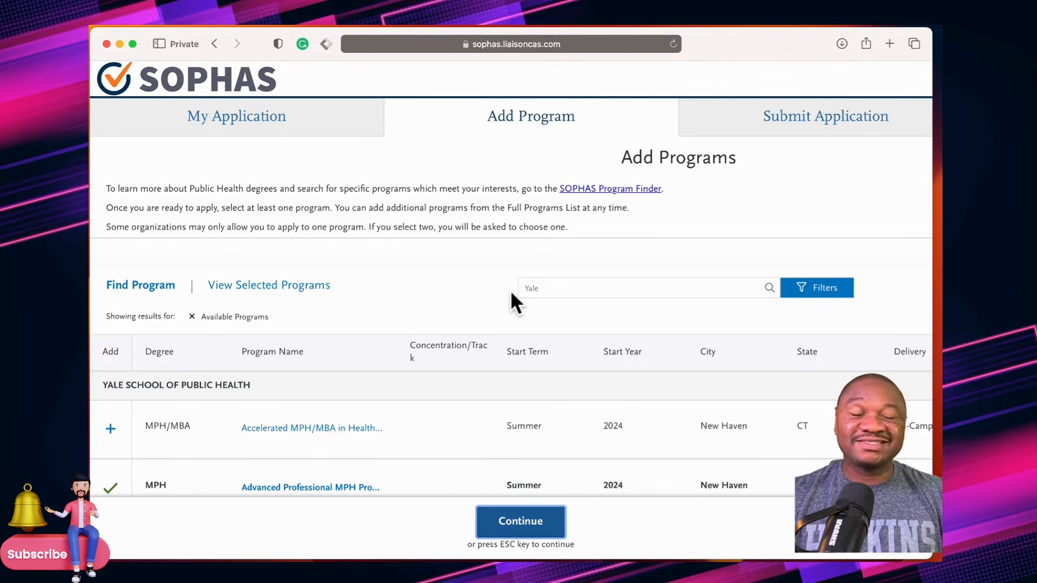
scroll(517, 398, down, 1)
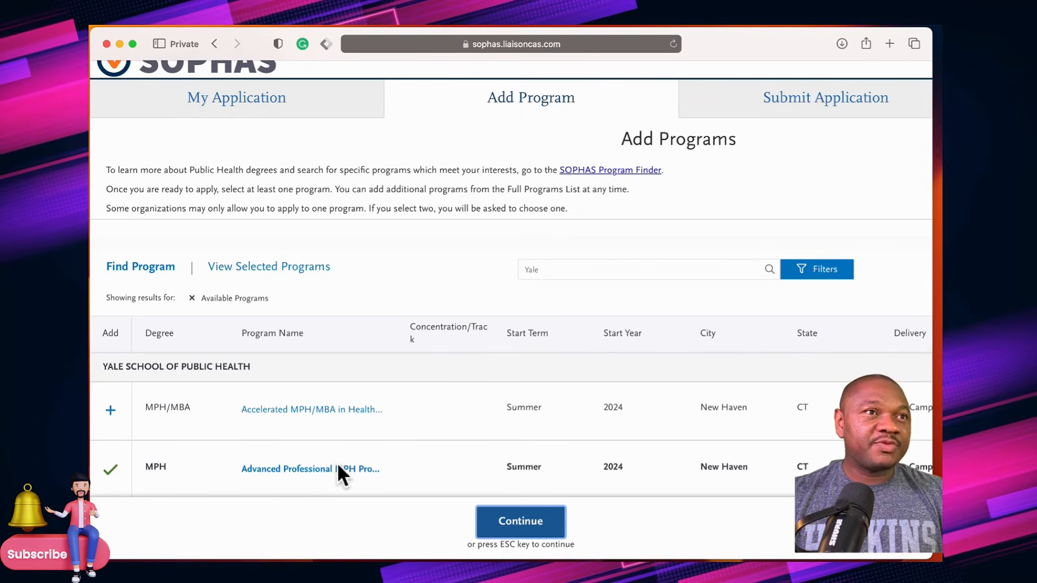
scroll(479, 426, up, 1)
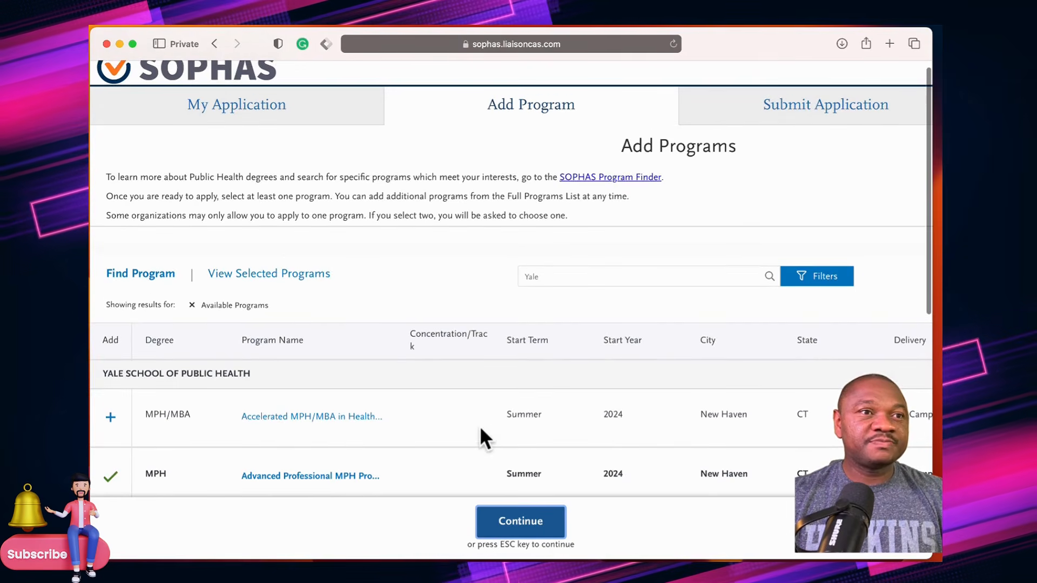
click(521, 526)
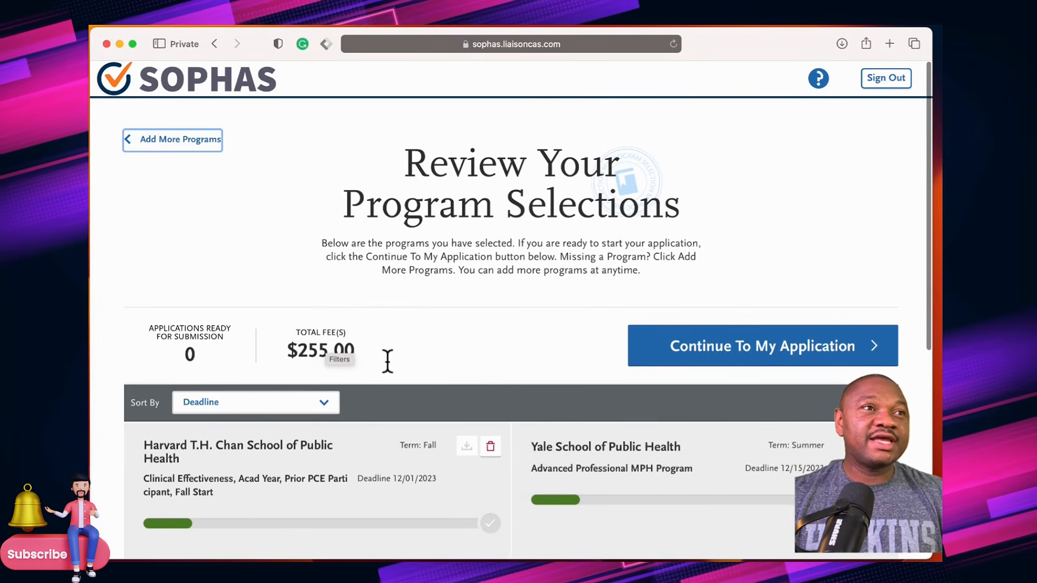
scroll(388, 360, down, 2)
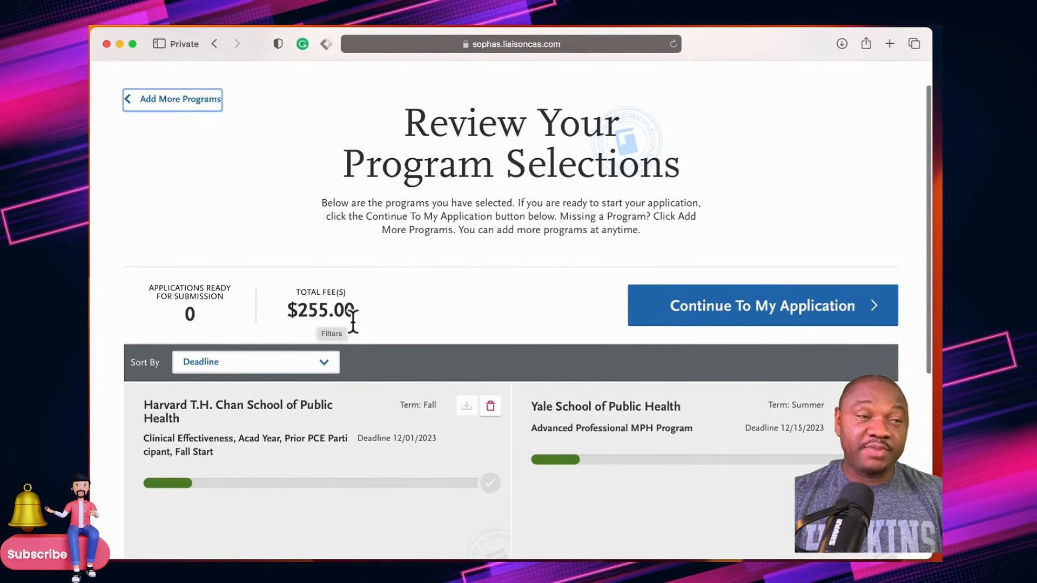
scroll(385, 379, down, 5)
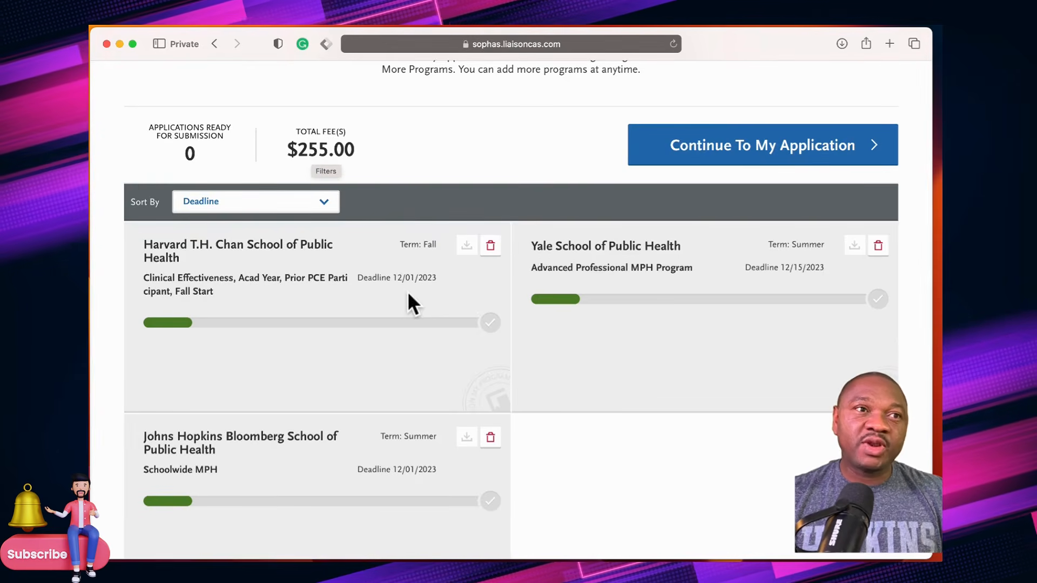
scroll(419, 299, up, 3)
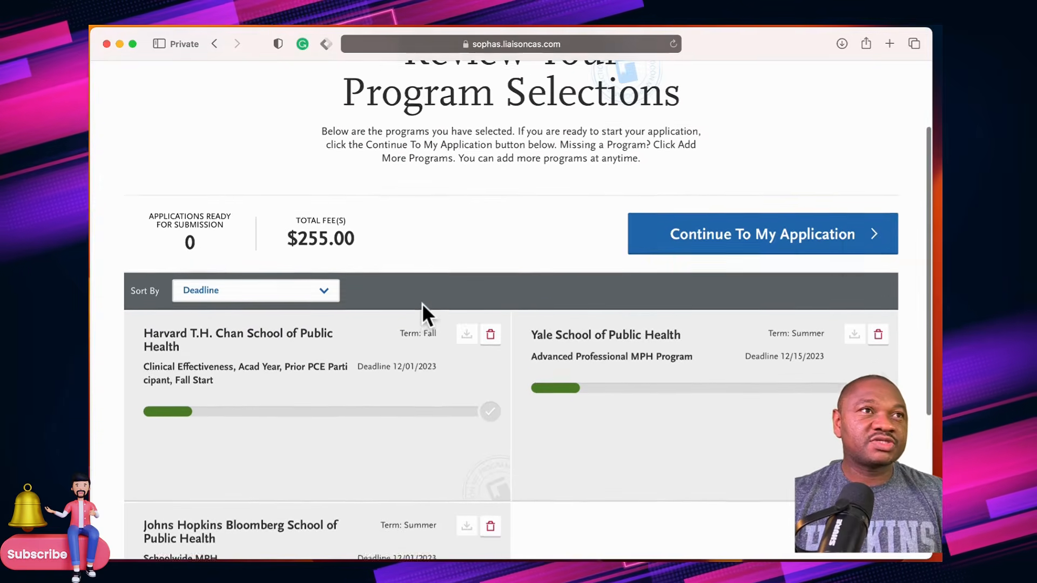
scroll(423, 303, up, 3)
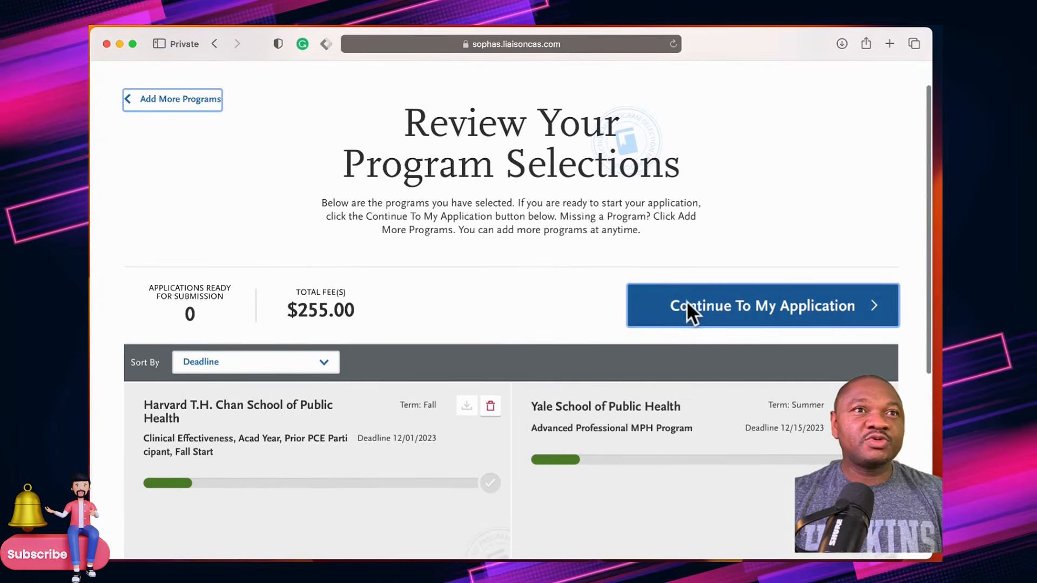
click(687, 304)
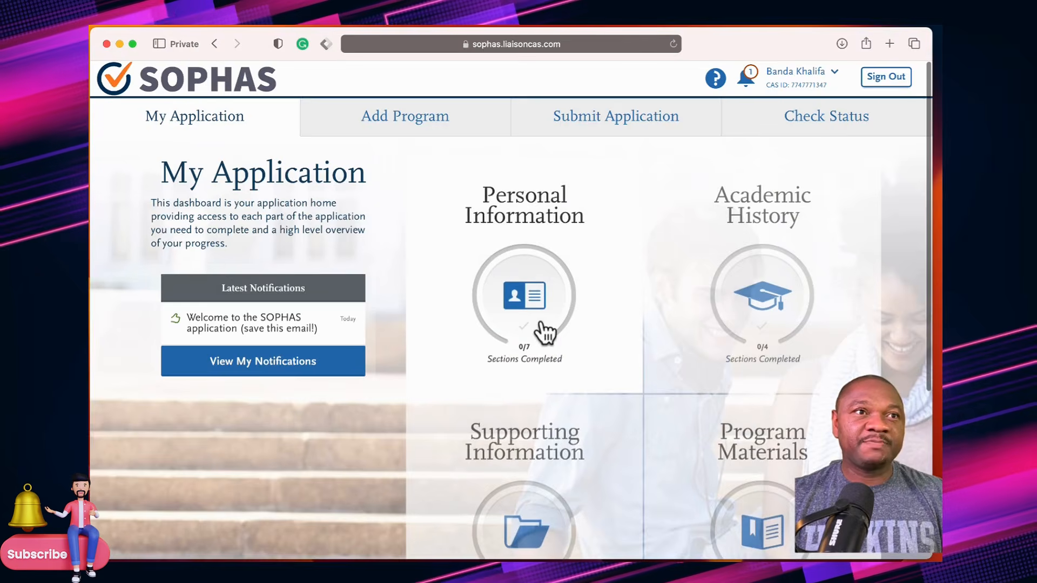
Scroll the My Application dashboard to review each section's progress, all still at zero
scroll(546, 333, down, 5)
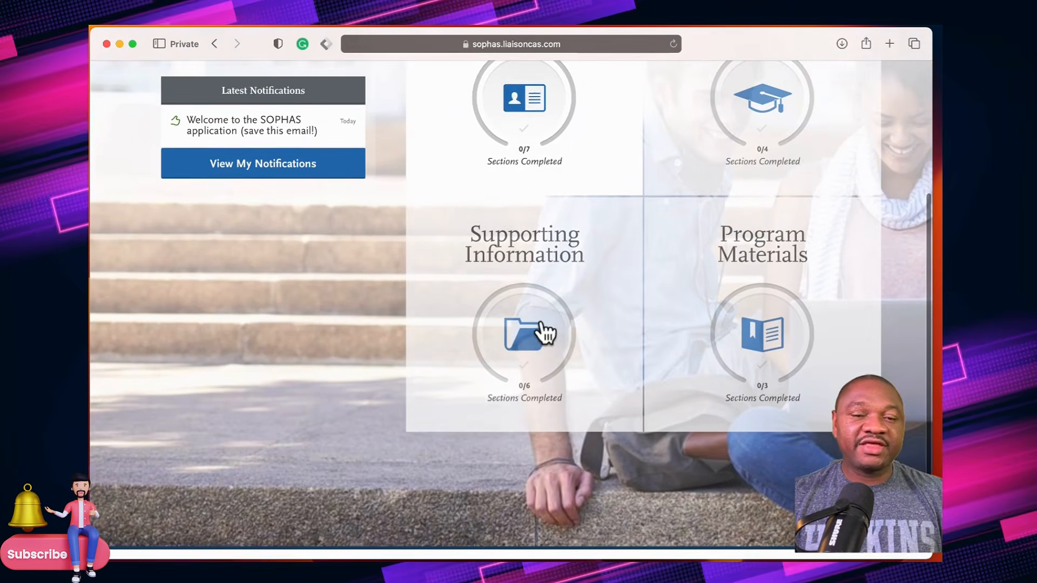
scroll(538, 330, up, 1)
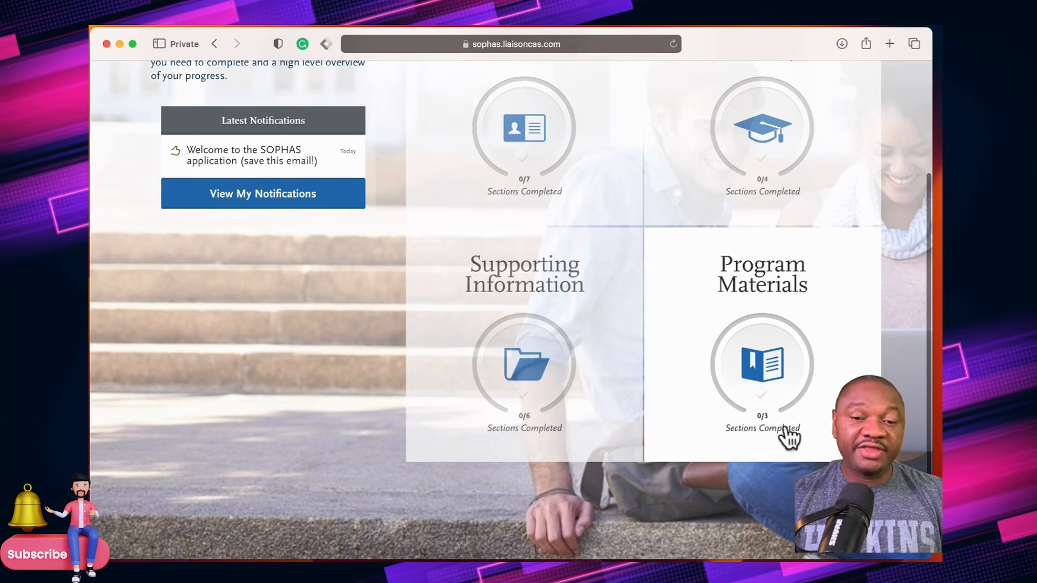
scroll(632, 400, up, 3)
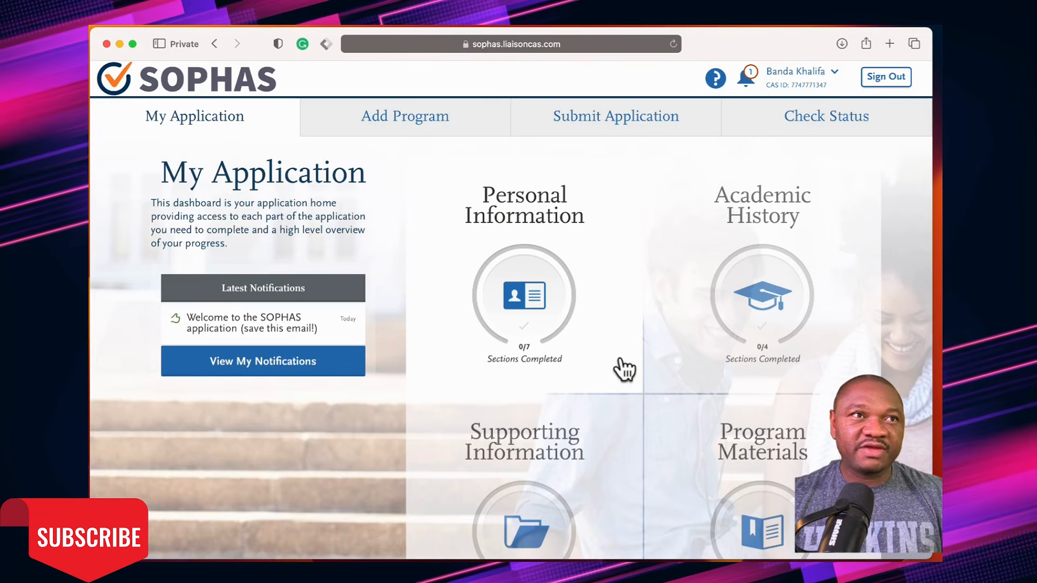
scroll(616, 377, down, 2)
scroll(621, 378, up, 1)
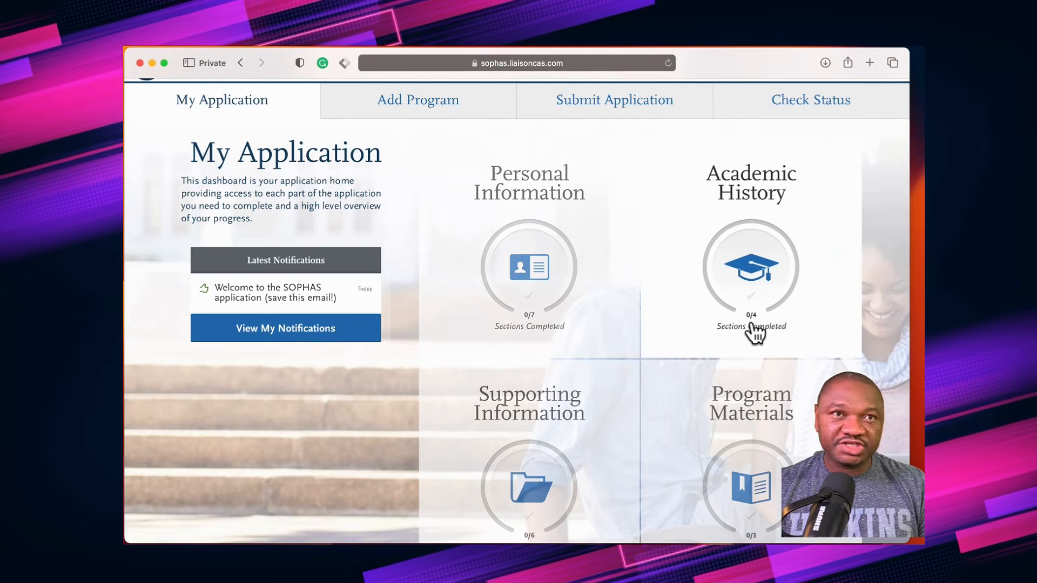
scroll(753, 332, down, 2)
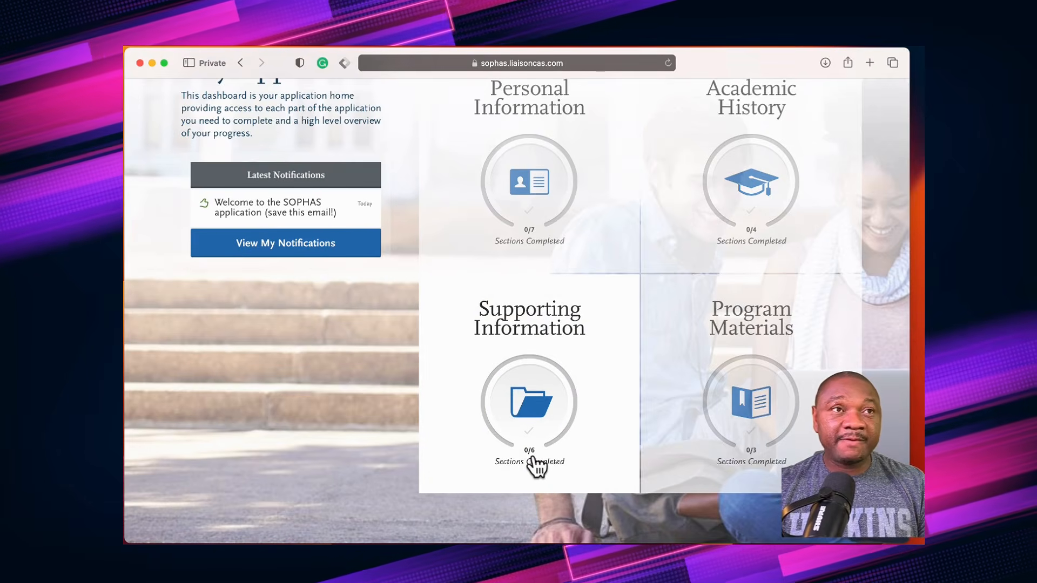
scroll(554, 302, up, 3)
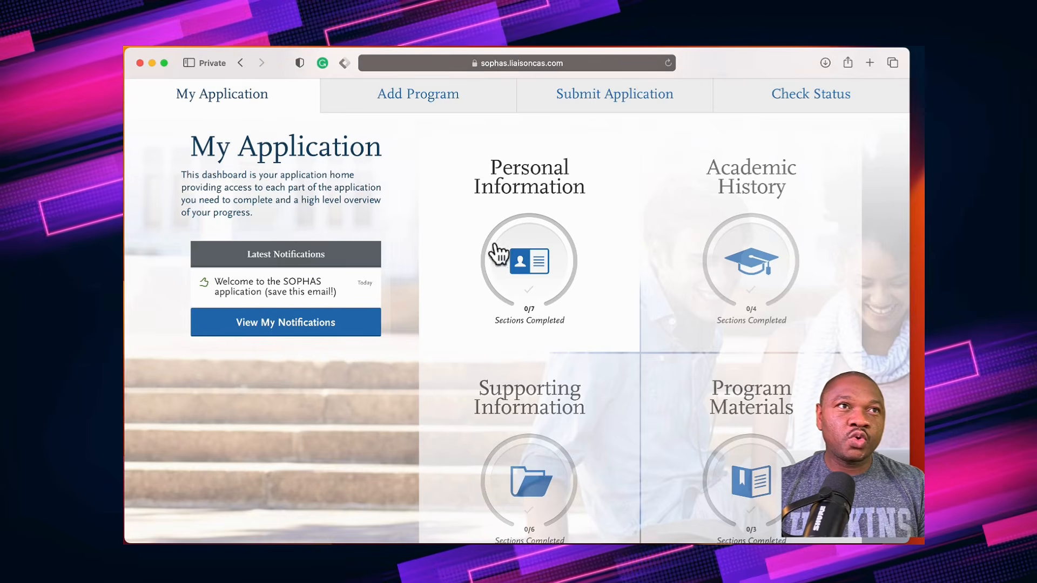
Expand the Personal Information sections and choose Release Statement
click(522, 279)
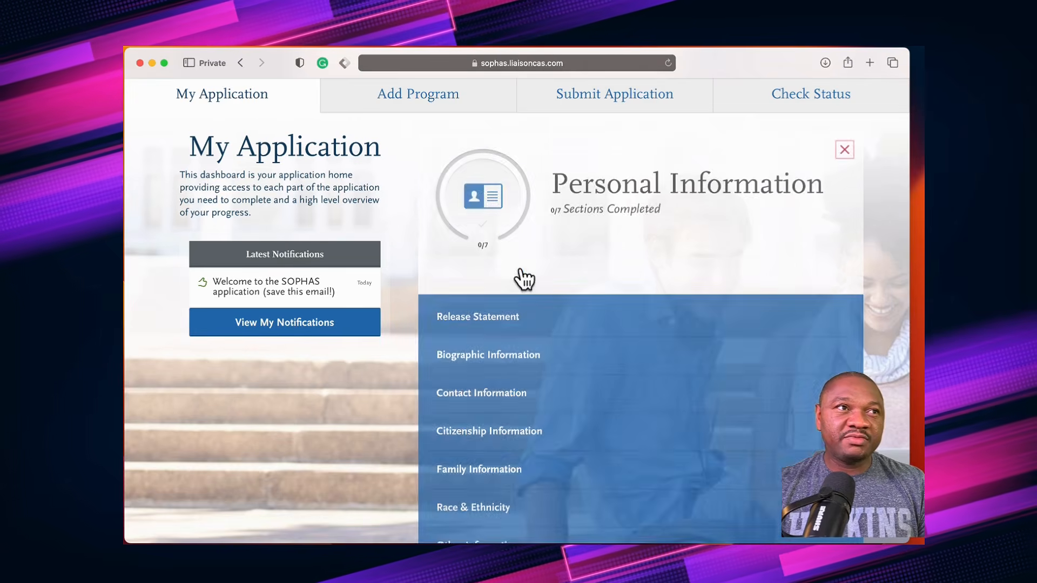
scroll(576, 339, down, 3)
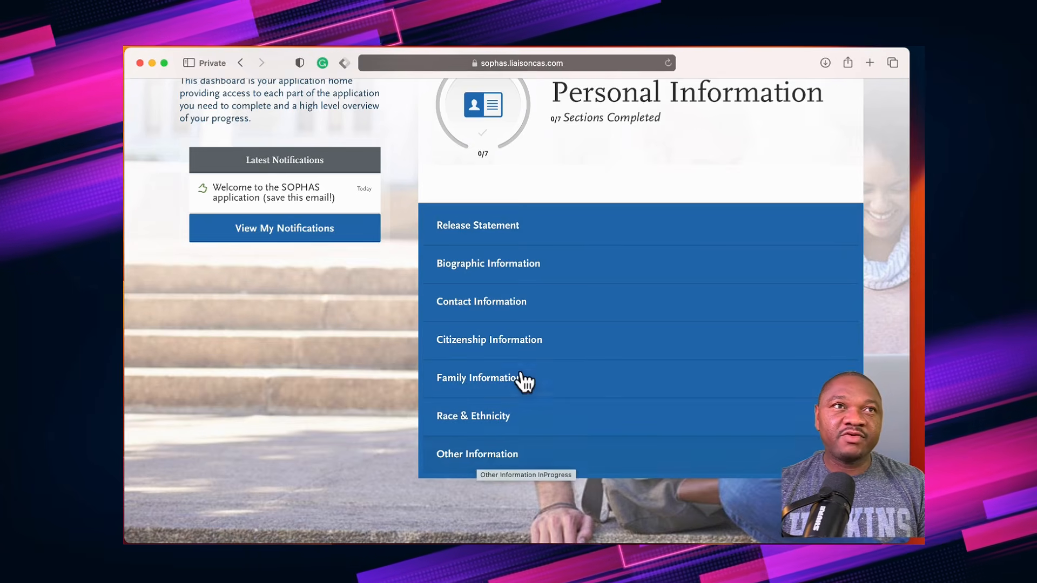
scroll(522, 382, up, 5)
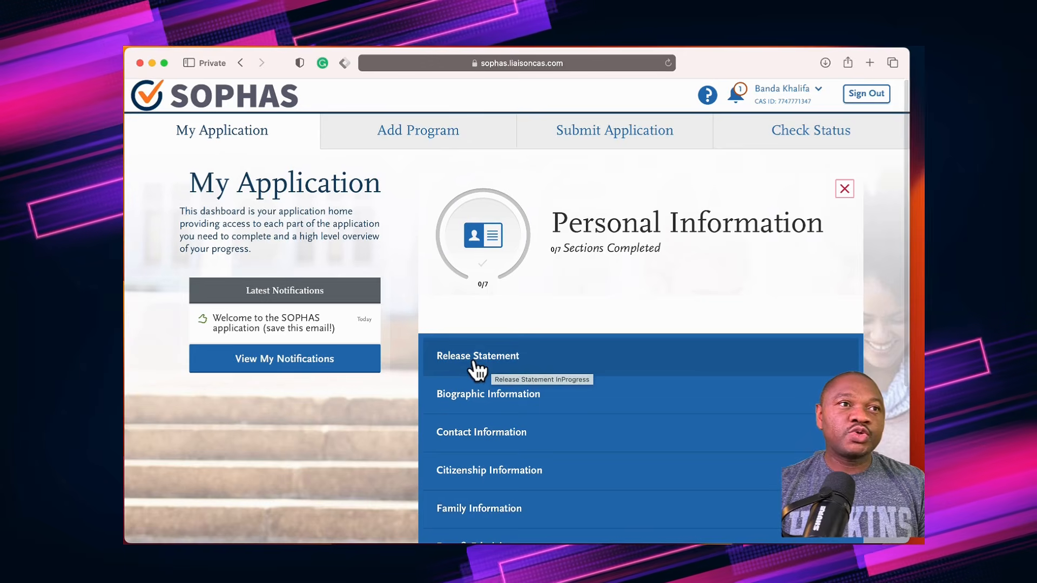
click(475, 361)
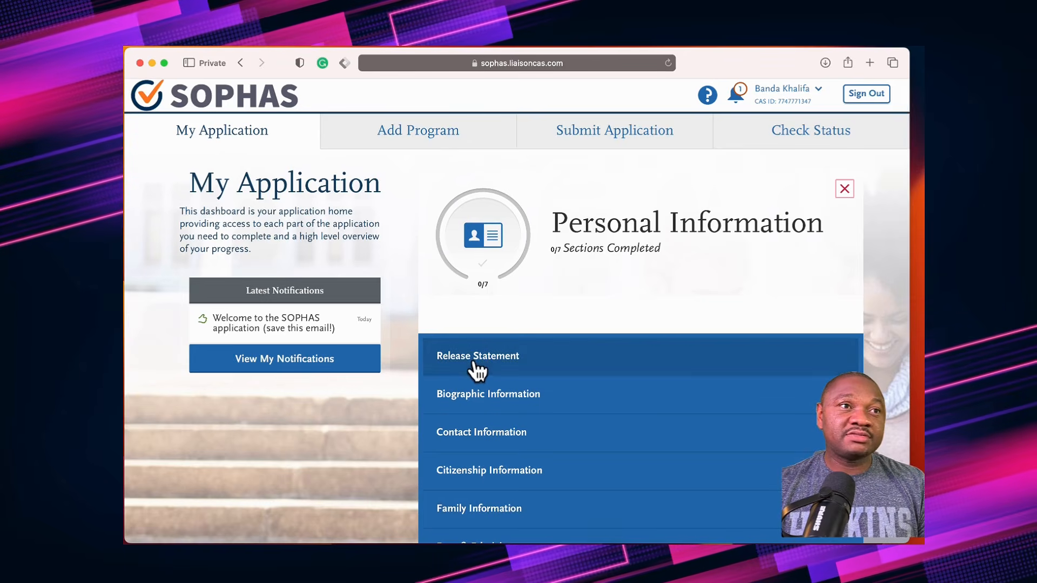
Check the affirmation, set Advisor Release Statement to Yes, and save the Release Statement
click(489, 362)
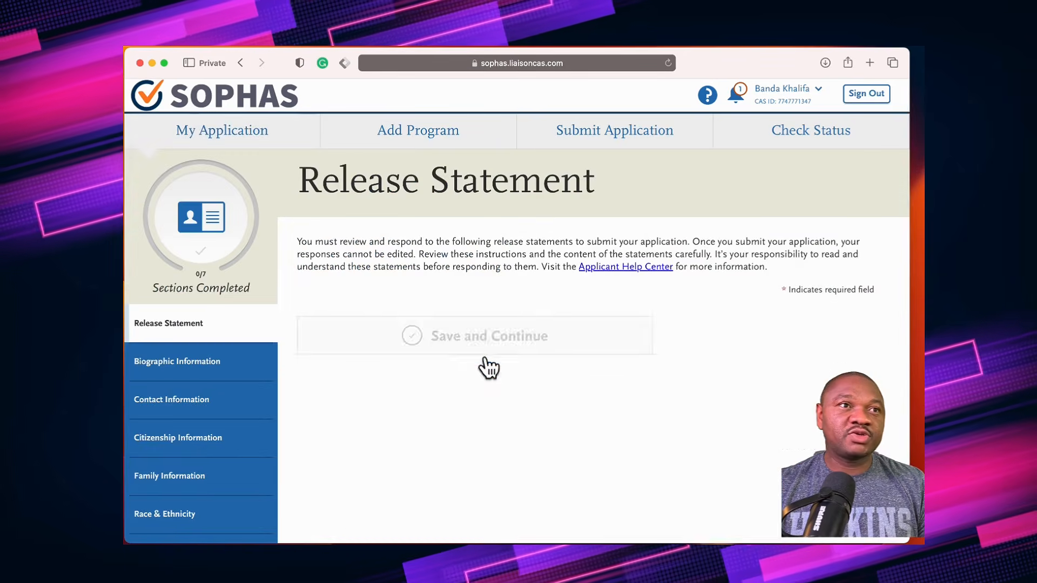
scroll(486, 378, down, 5)
scroll(487, 398, up, 4)
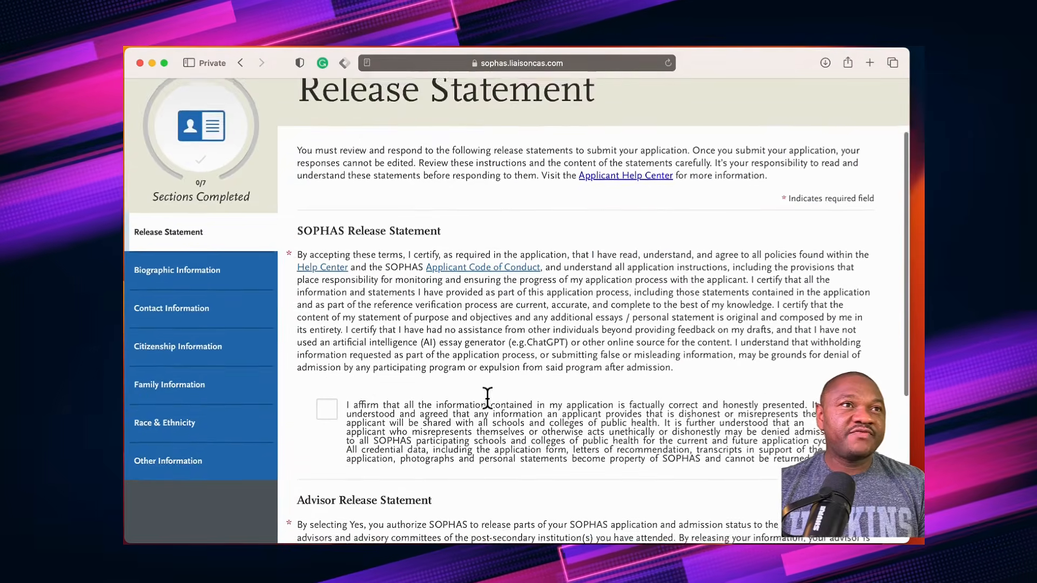
scroll(487, 398, down, 4)
scroll(487, 398, up, 1)
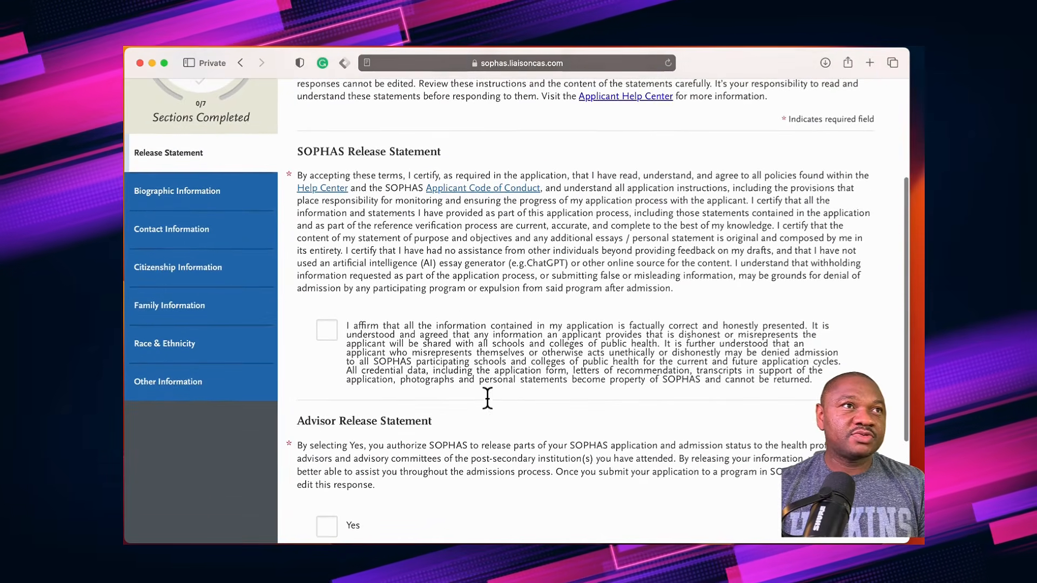
click(326, 333)
scroll(416, 372, down, 4)
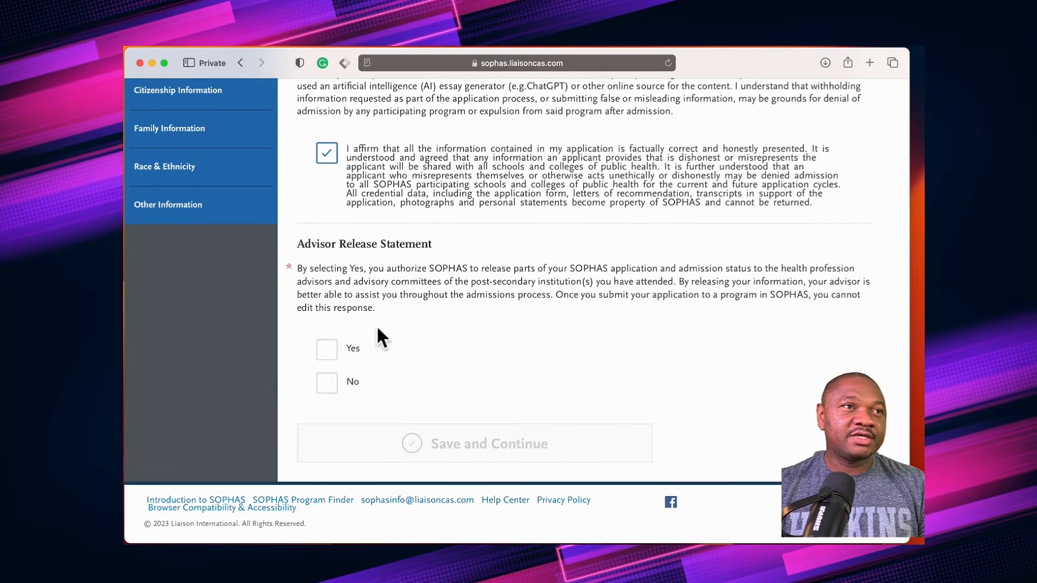
click(331, 350)
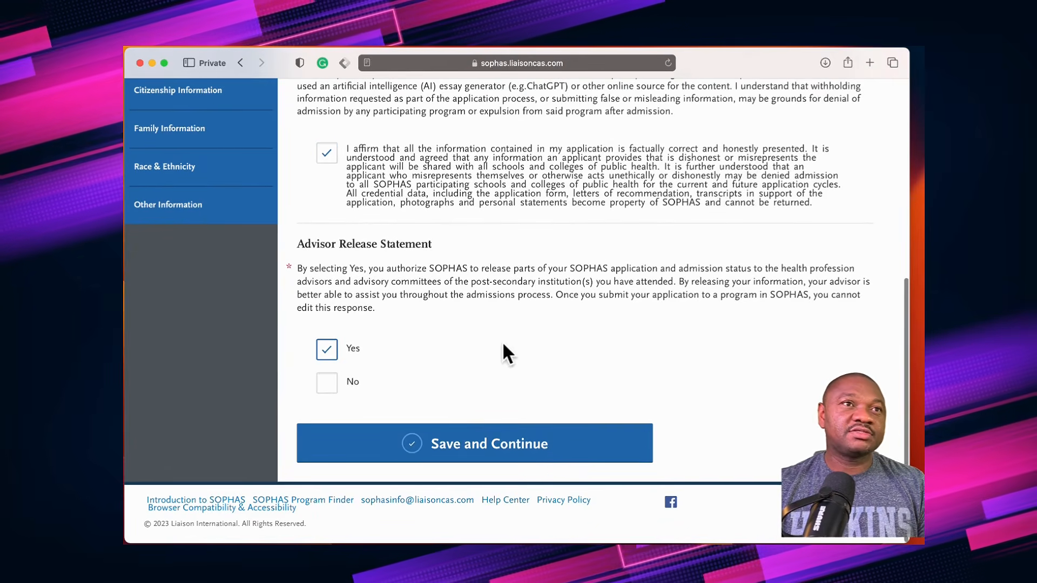
scroll(492, 320, up, 5)
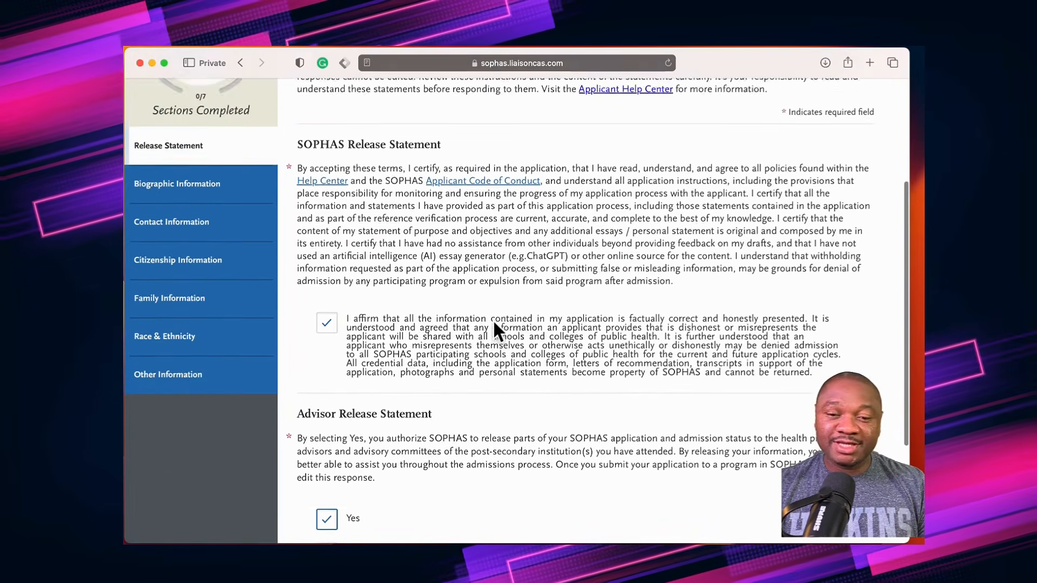
scroll(494, 330, down, 2)
scroll(495, 332, down, 3)
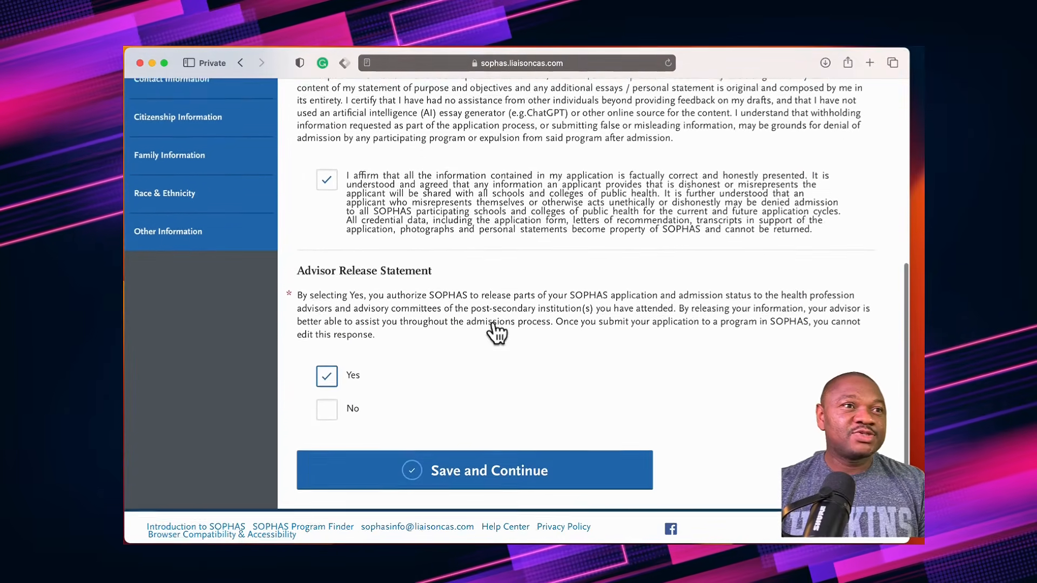
click(507, 475)
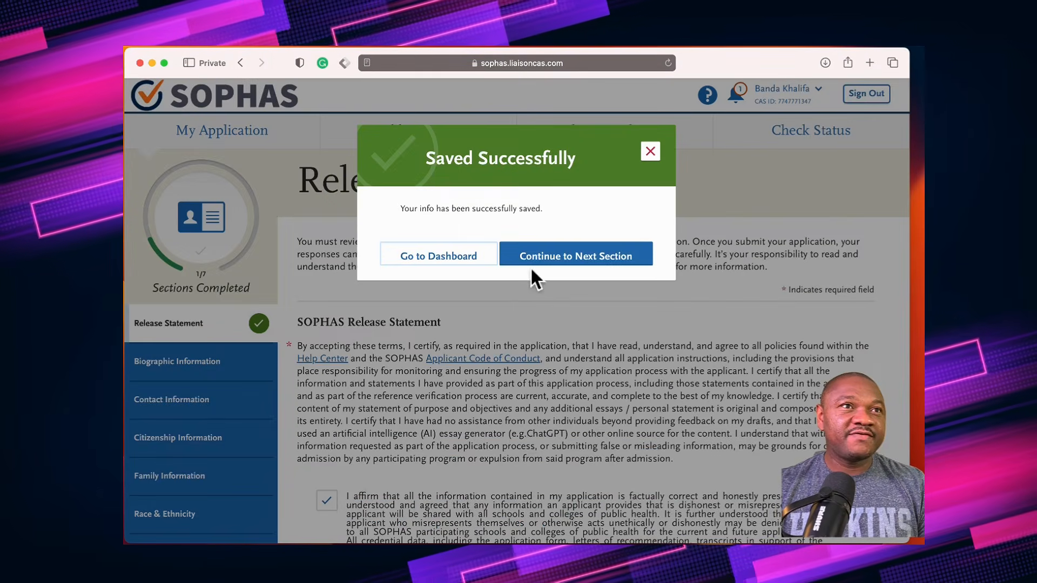
click(550, 258)
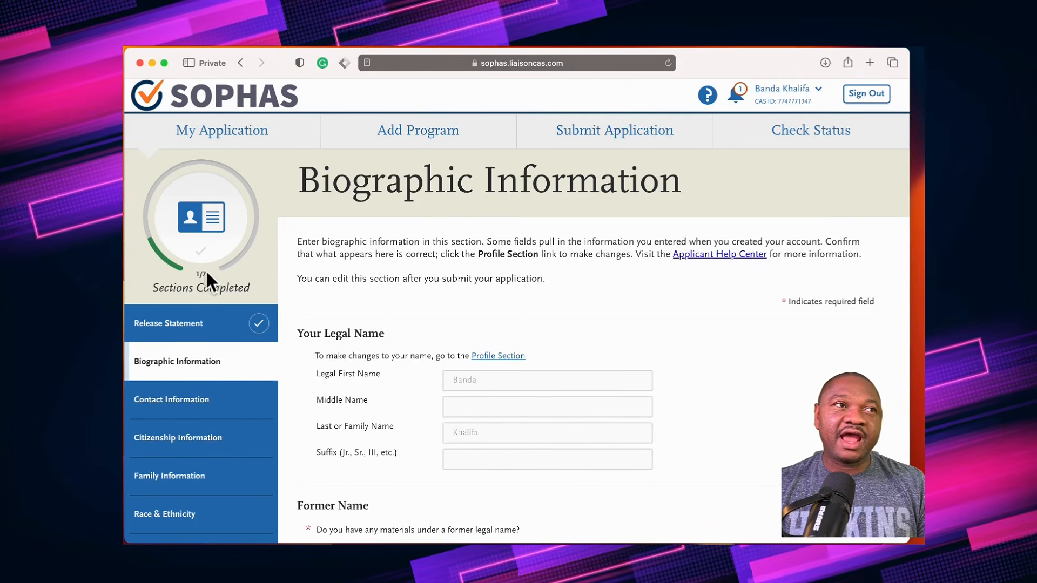
Move down the Biographic Information form and answer the Sex question with Male
scroll(261, 337, down, 3)
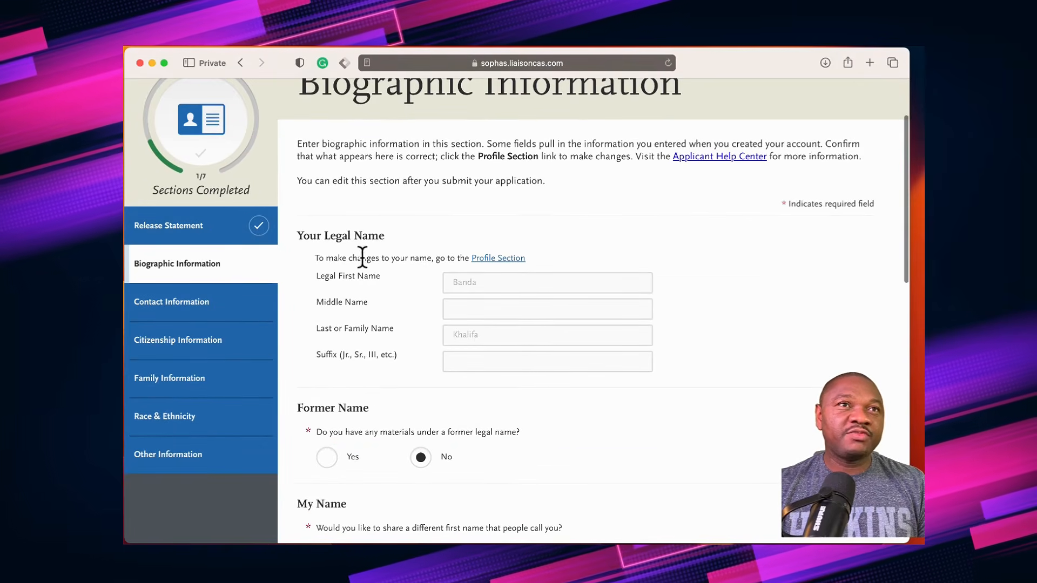
scroll(475, 348, down, 2)
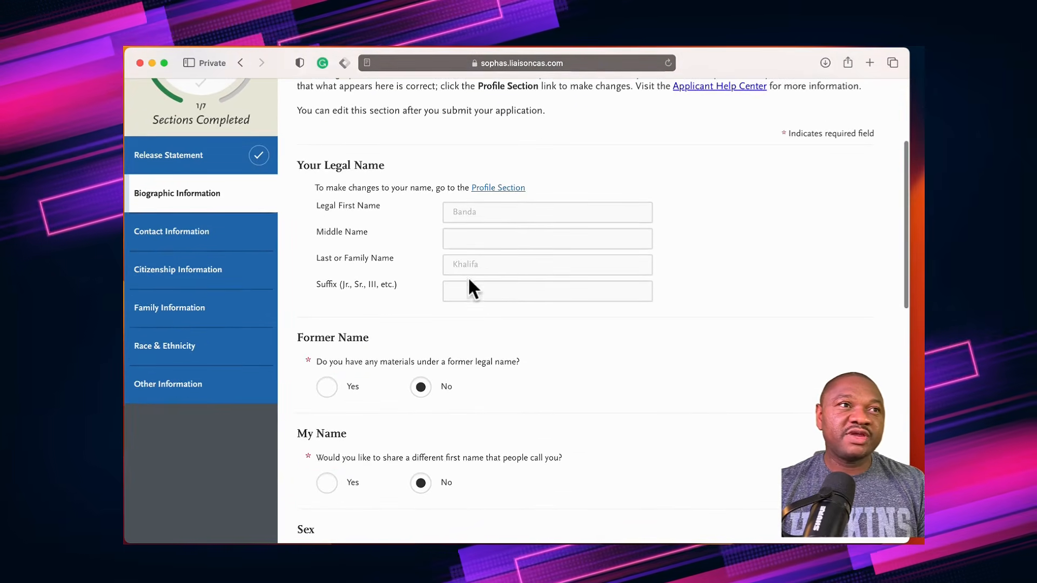
scroll(513, 381, down, 2)
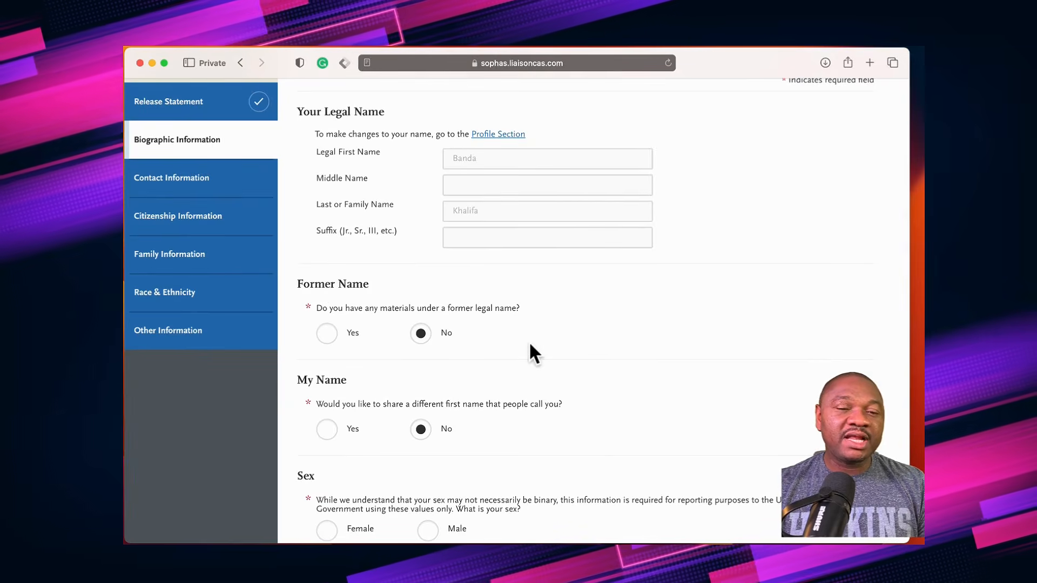
scroll(531, 352, down, 3)
scroll(530, 345, down, 1)
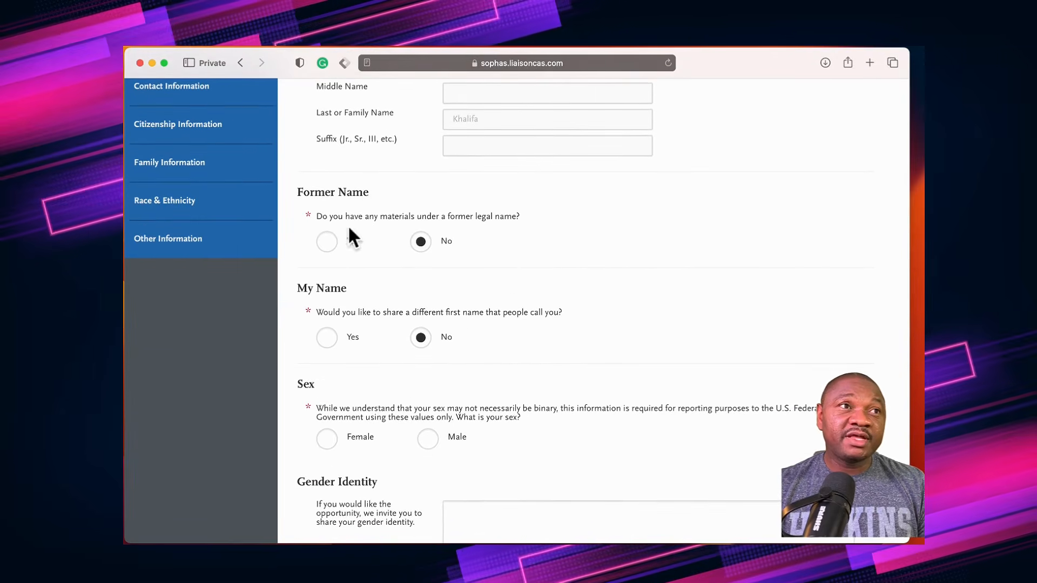
scroll(361, 324, down, 3)
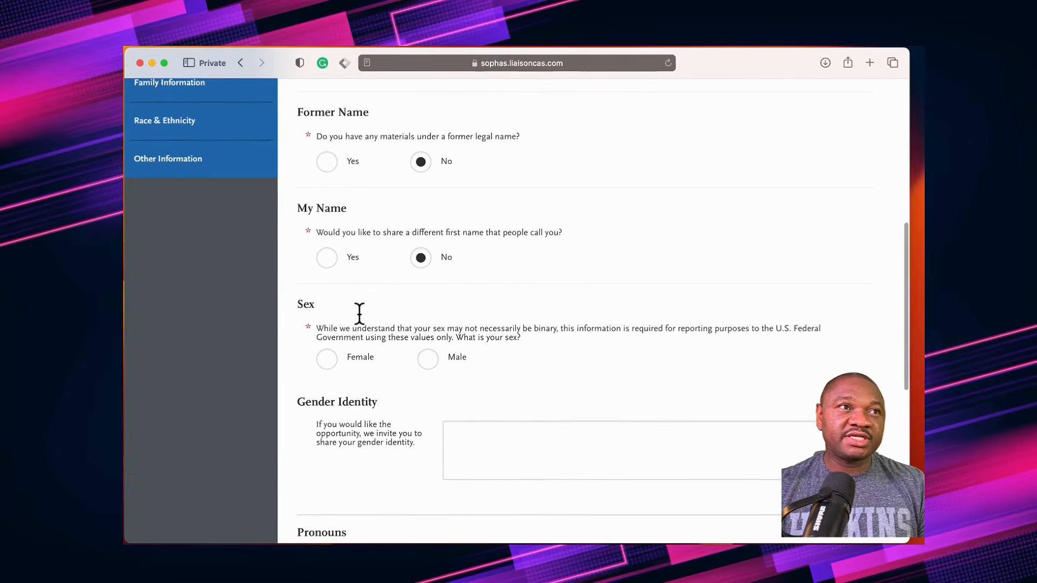
scroll(313, 324, down, 4)
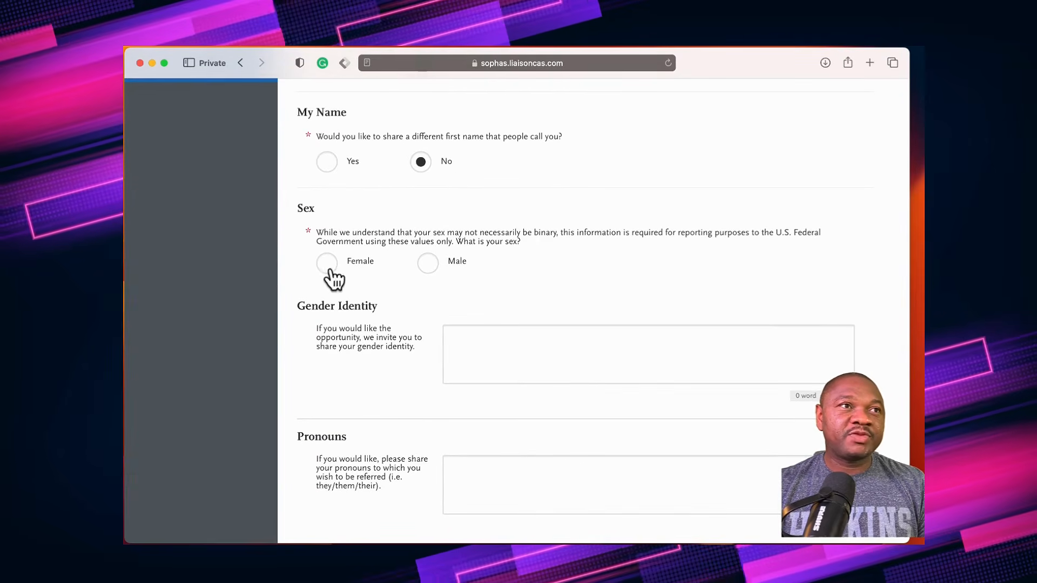
click(429, 263)
scroll(430, 270, down, 3)
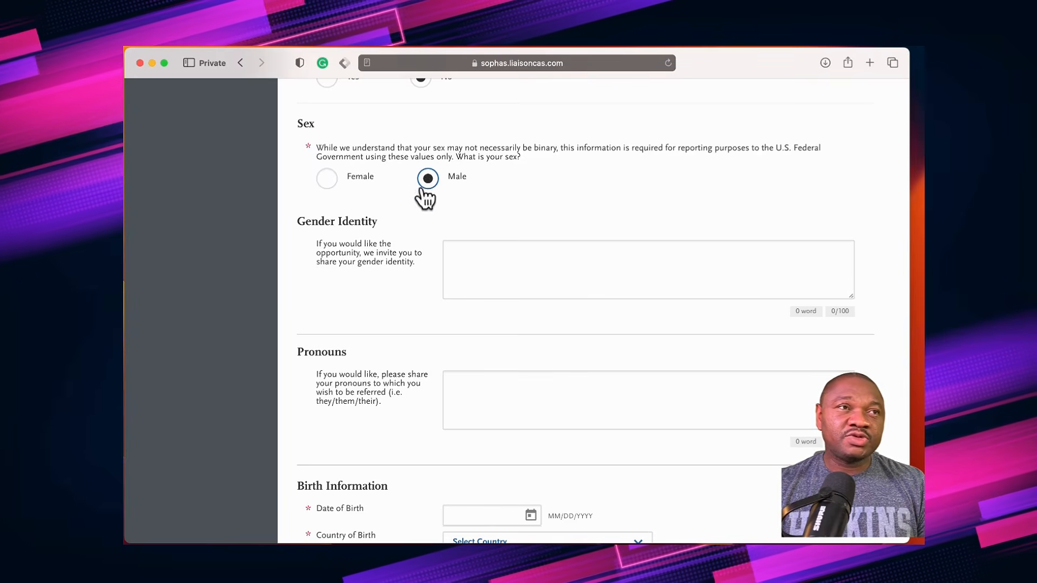
scroll(465, 264, down, 3)
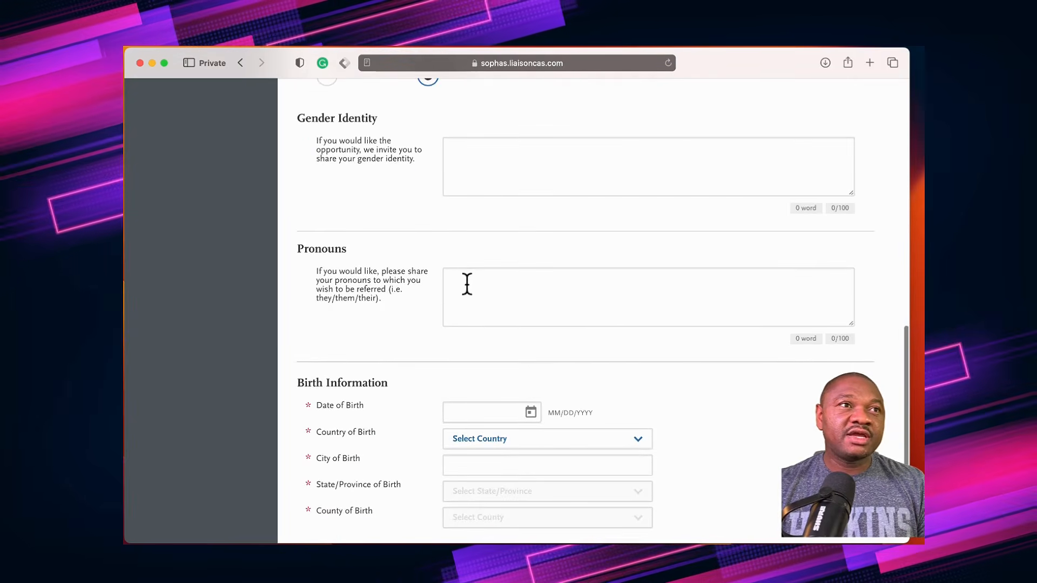
Enter He/Him as the pronouns on the Biographic Information page
click(468, 285)
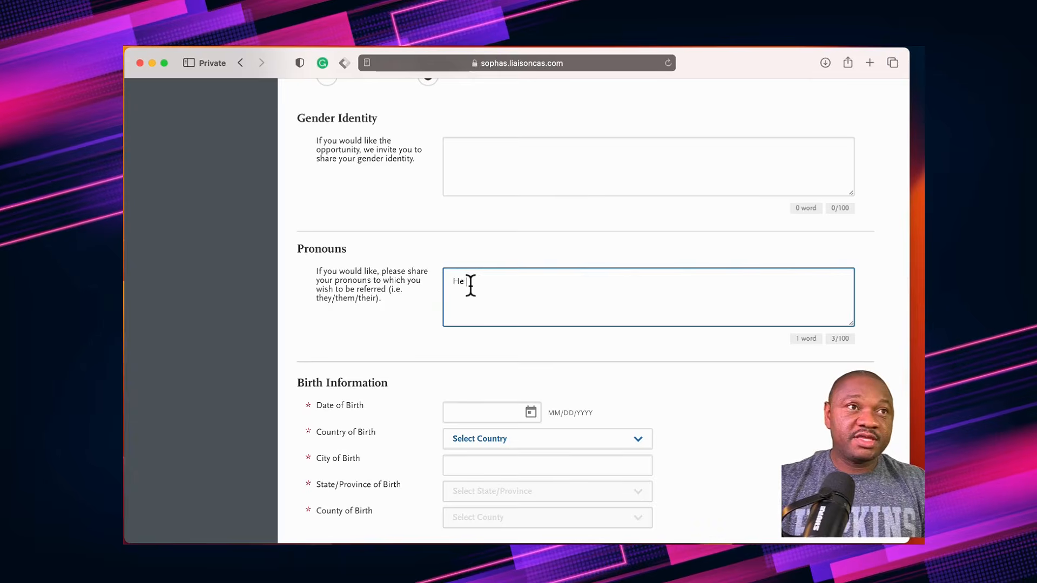
text(He/Him)
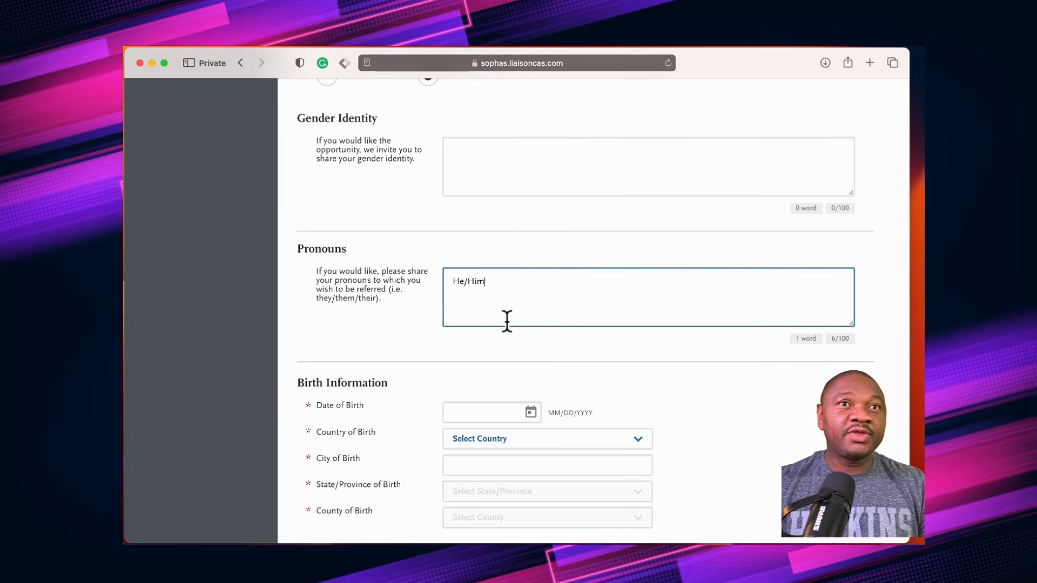
scroll(478, 332, up, 1)
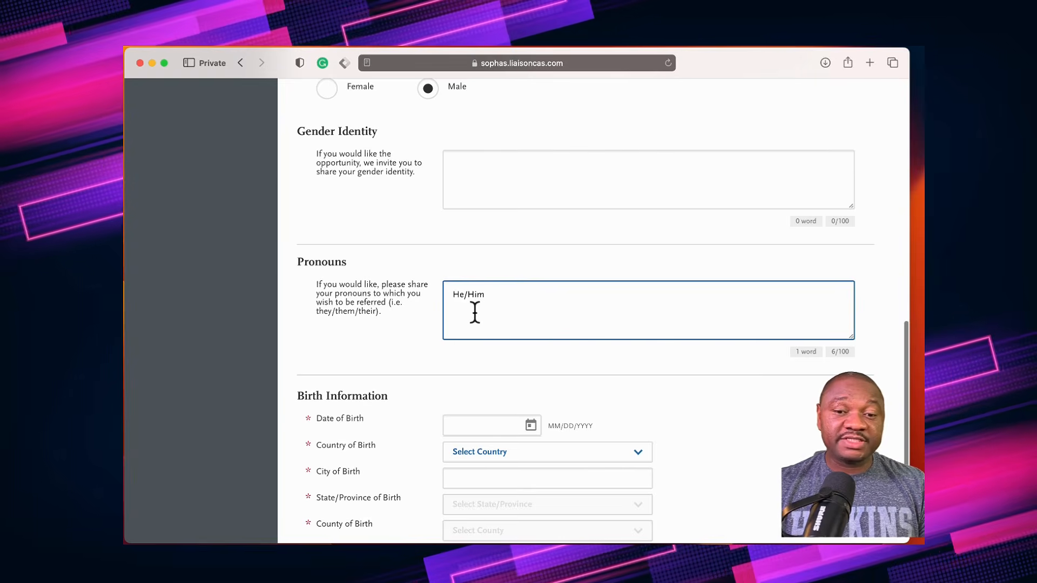
scroll(502, 329, down, 2)
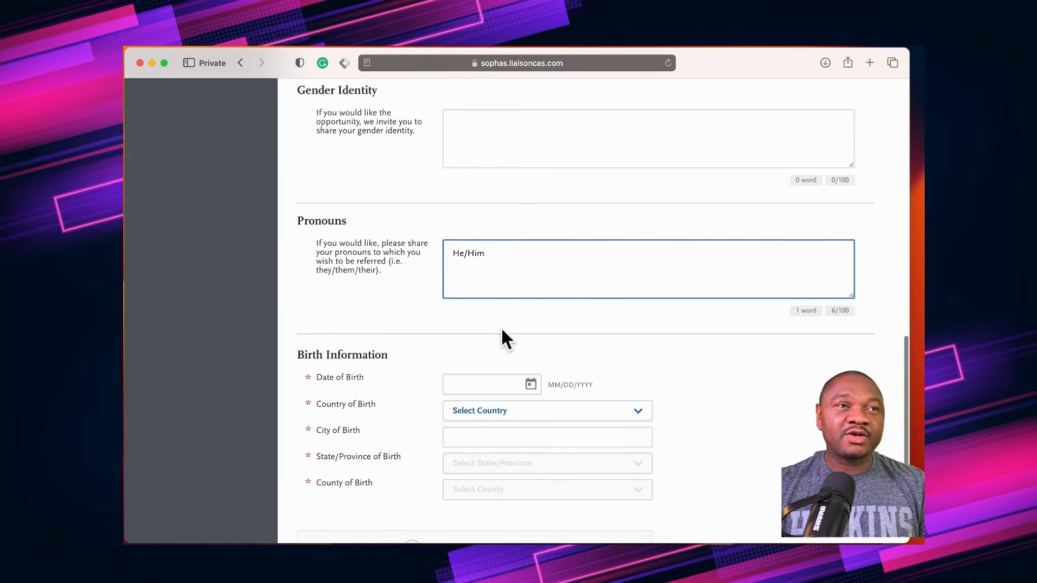
scroll(502, 330, down, 3)
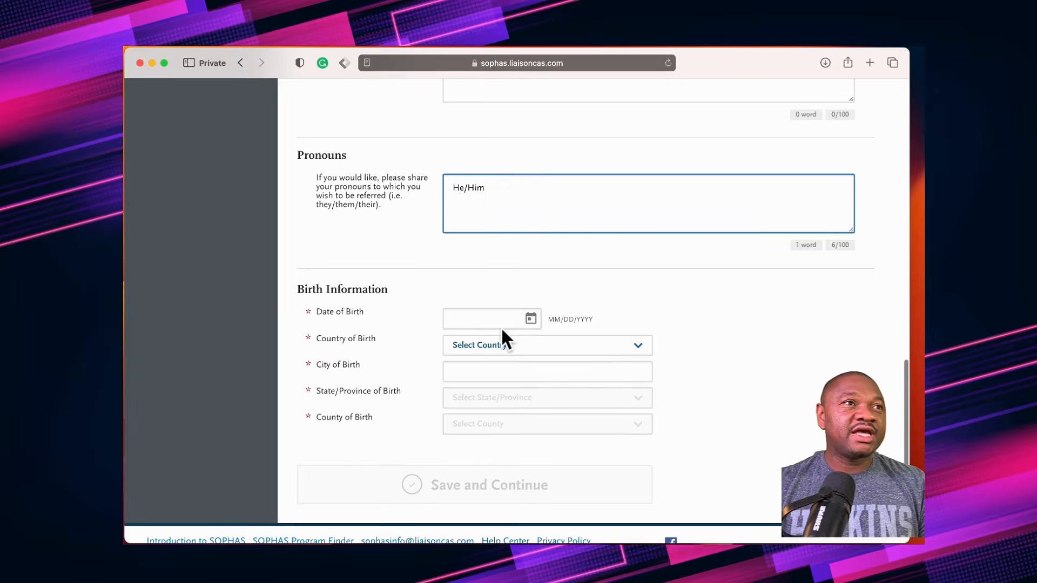
scroll(409, 282, down, 1)
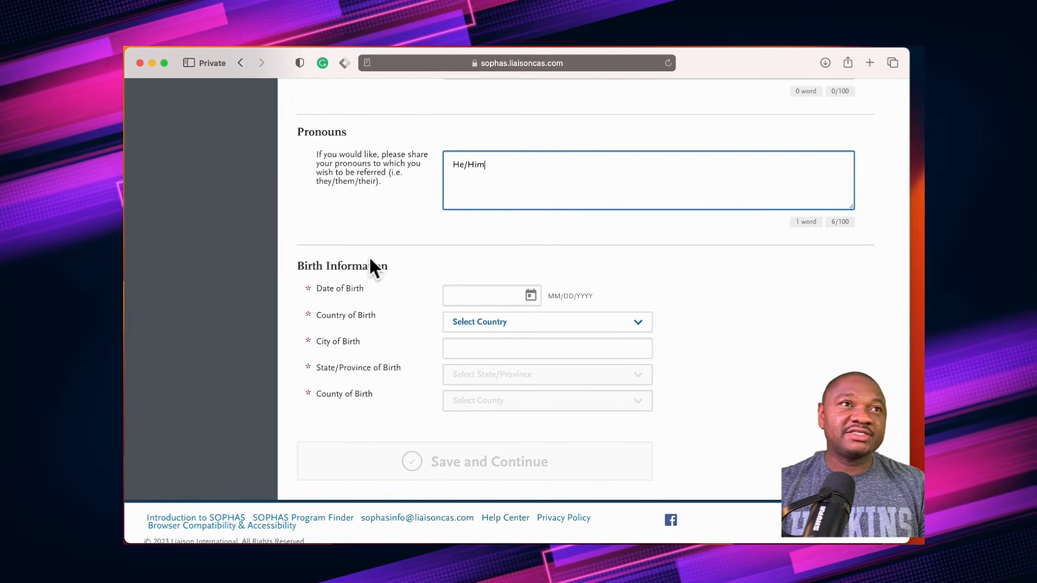
scroll(371, 260, down, 1)
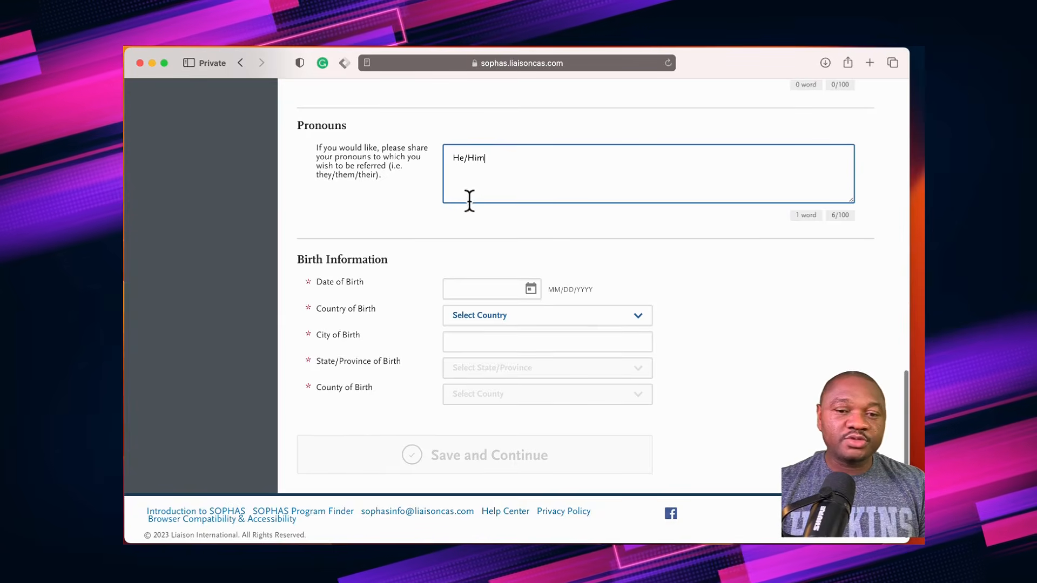
scroll(465, 176, up, 5)
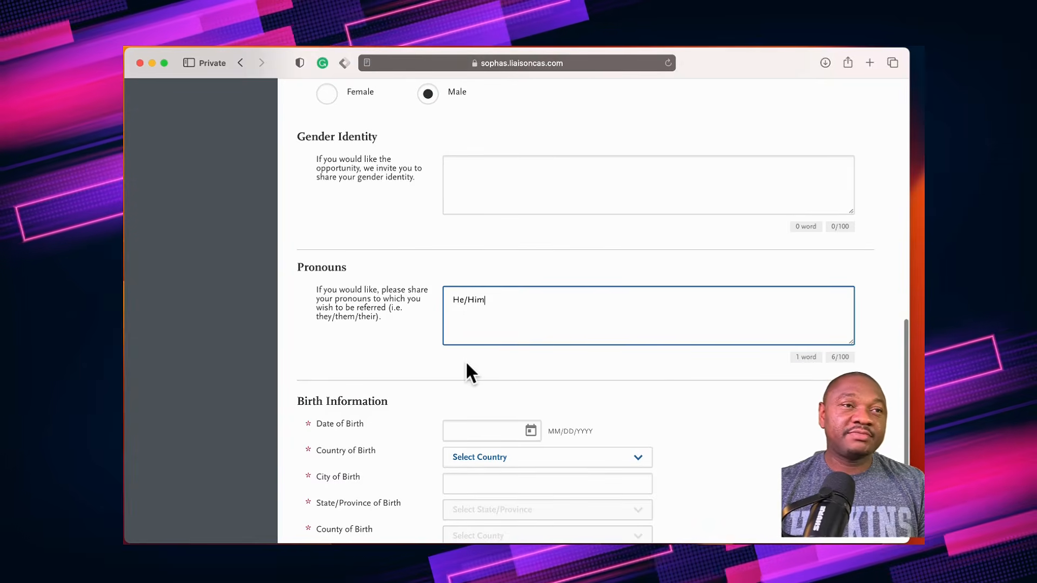
scroll(467, 365, down, 3)
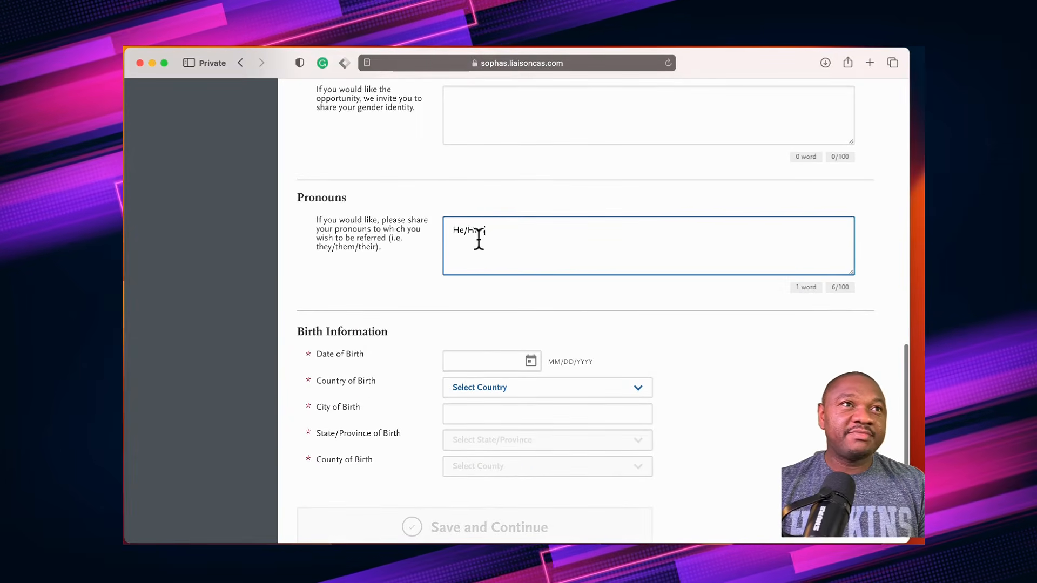
scroll(469, 369, down, 1)
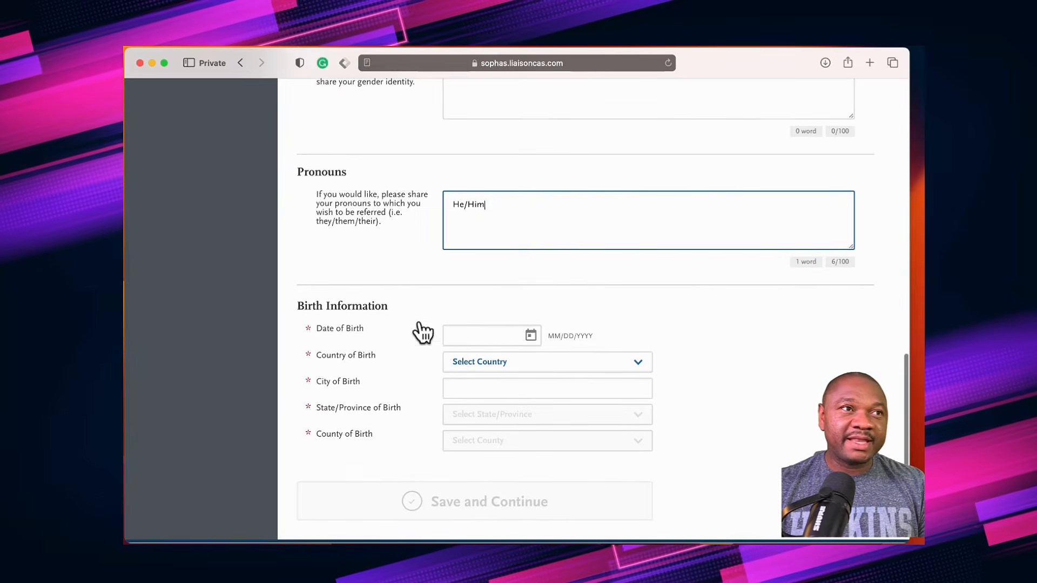
scroll(386, 324, down, 2)
scroll(331, 278, down, 1)
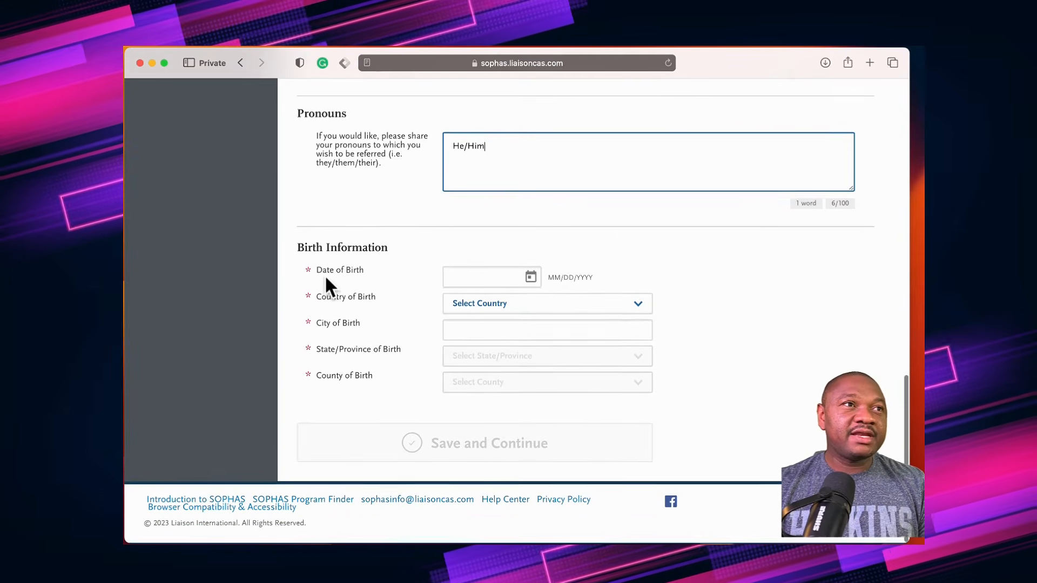
click(513, 275)
click(531, 279)
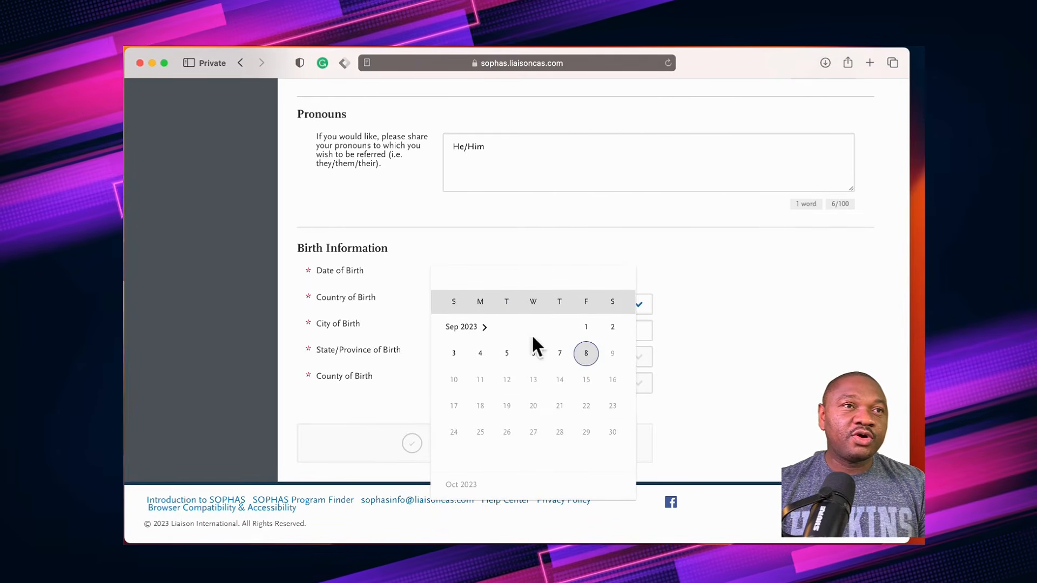
click(463, 327)
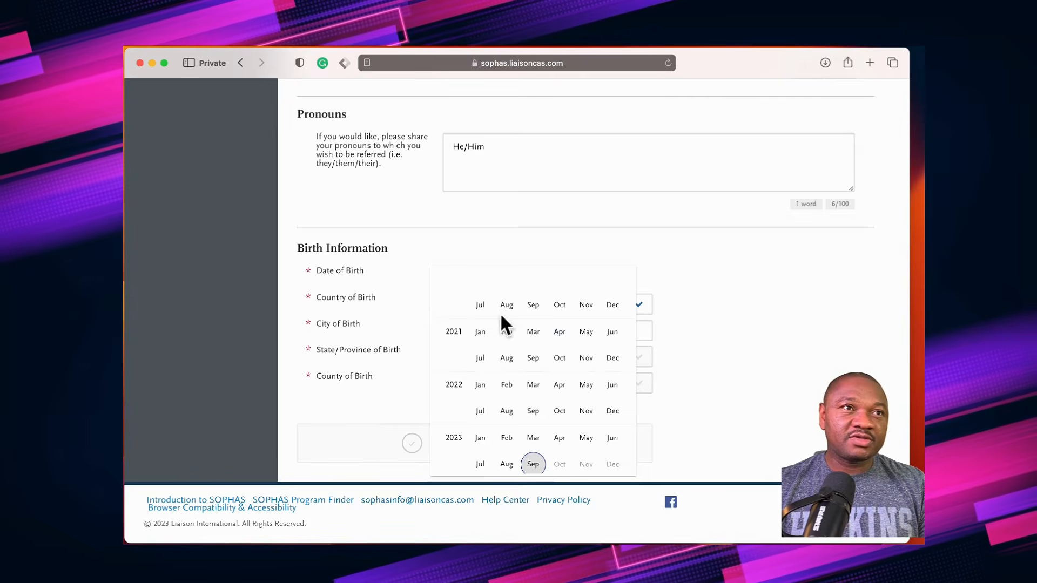
scroll(489, 368, up, 10)
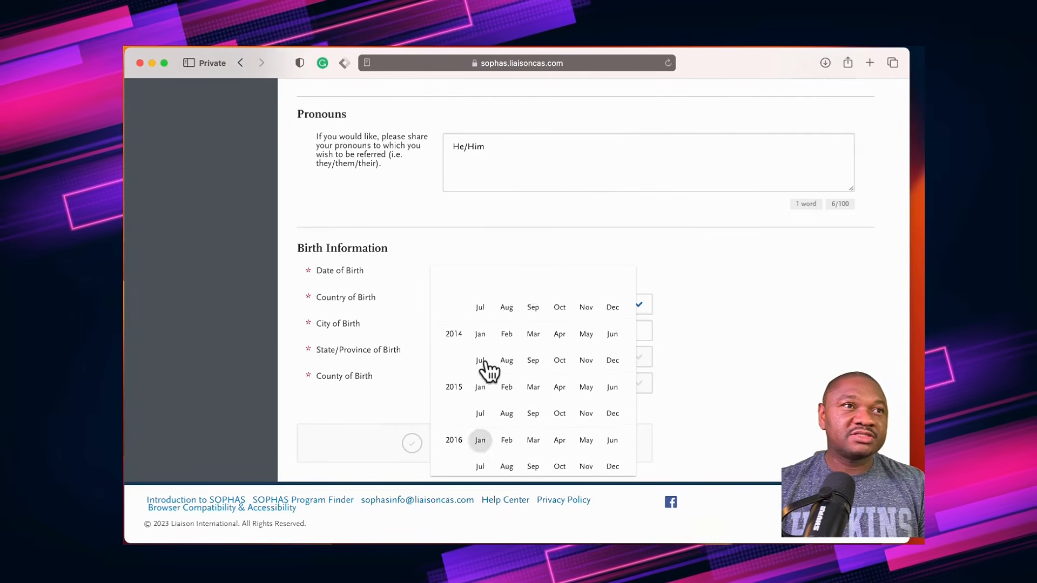
scroll(489, 369, up, 15)
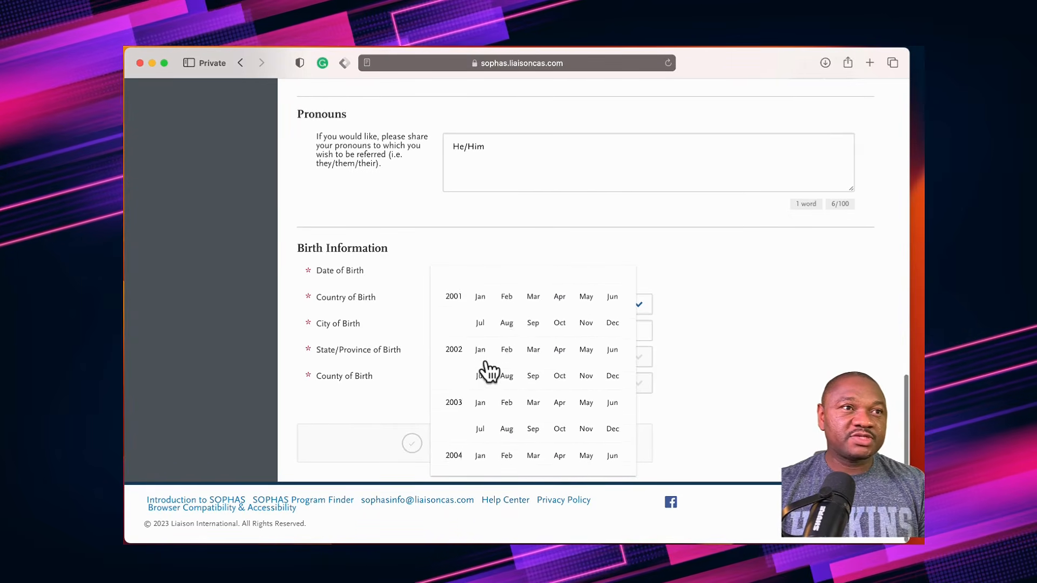
scroll(490, 370, up, 5)
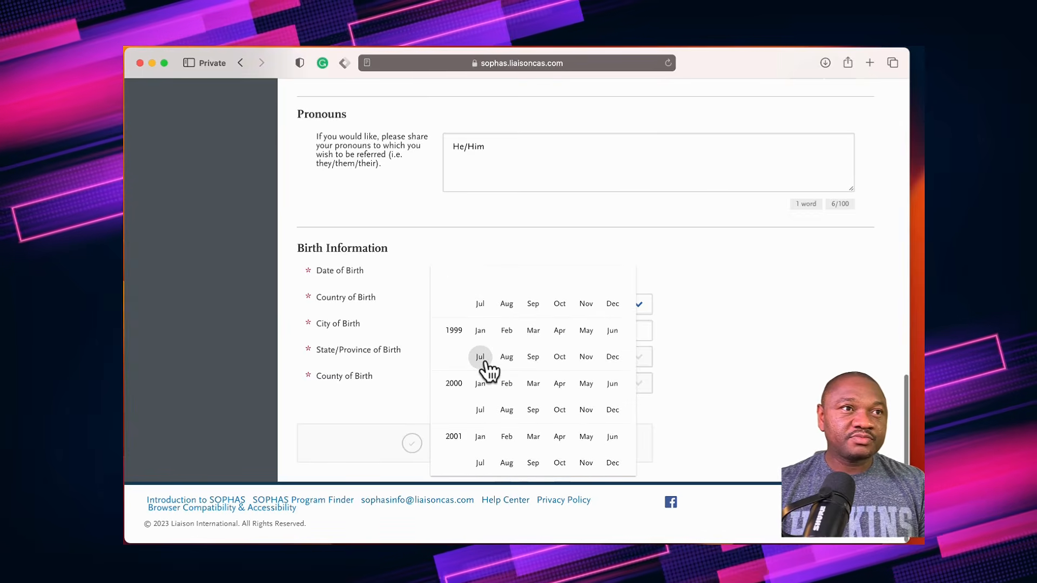
scroll(489, 369, up, 1)
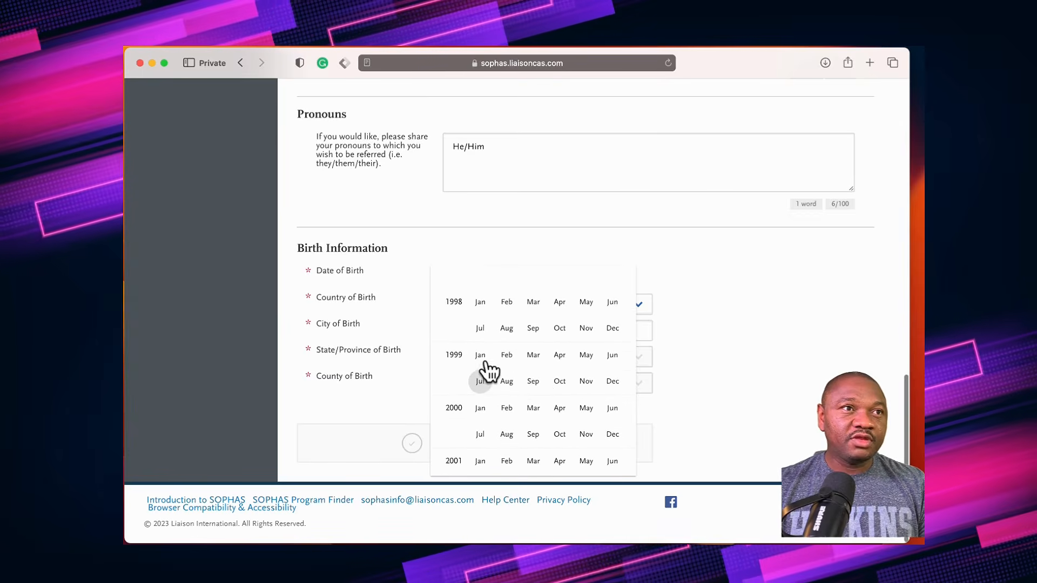
click(611, 381)
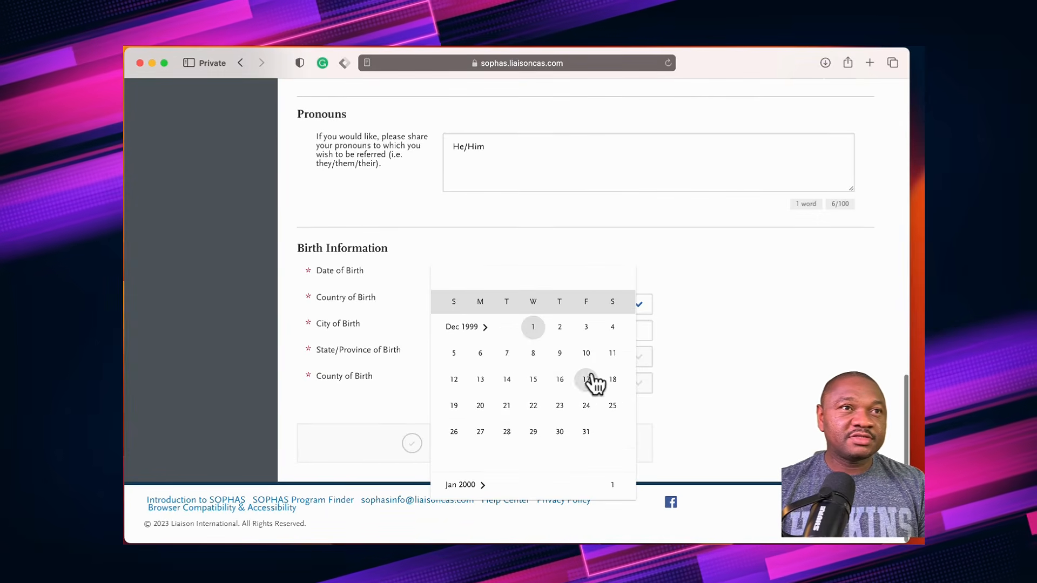
click(534, 351)
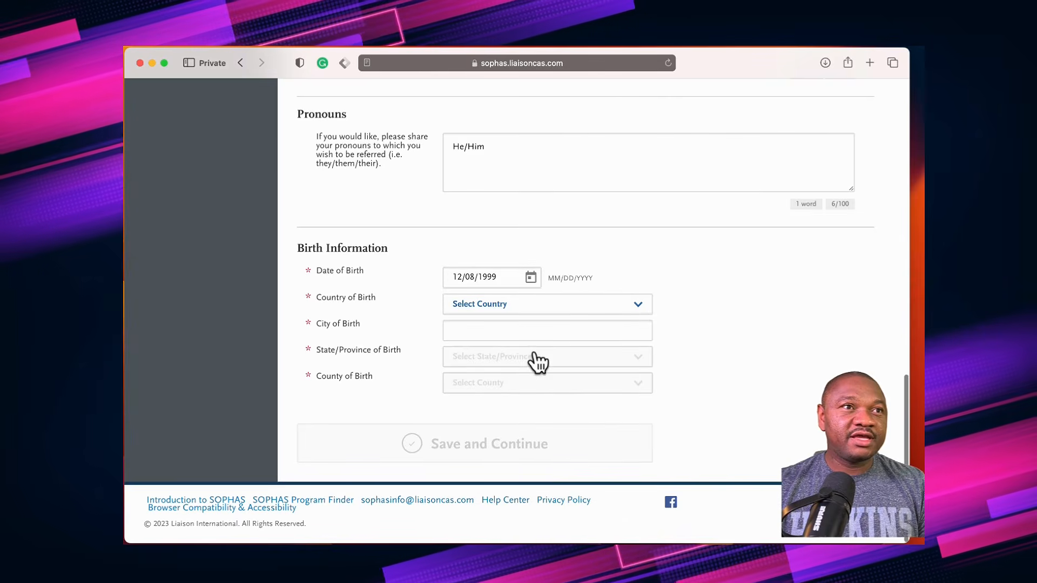
Set birthplace to Accra, Greater Accra, Ghana with county N/A, and save
click(480, 305)
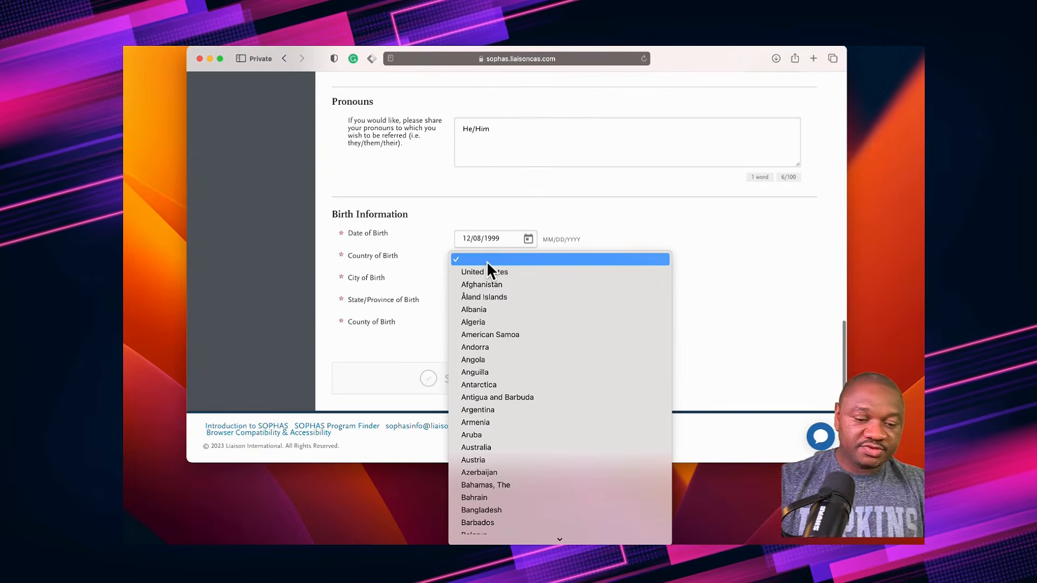
text(gh)
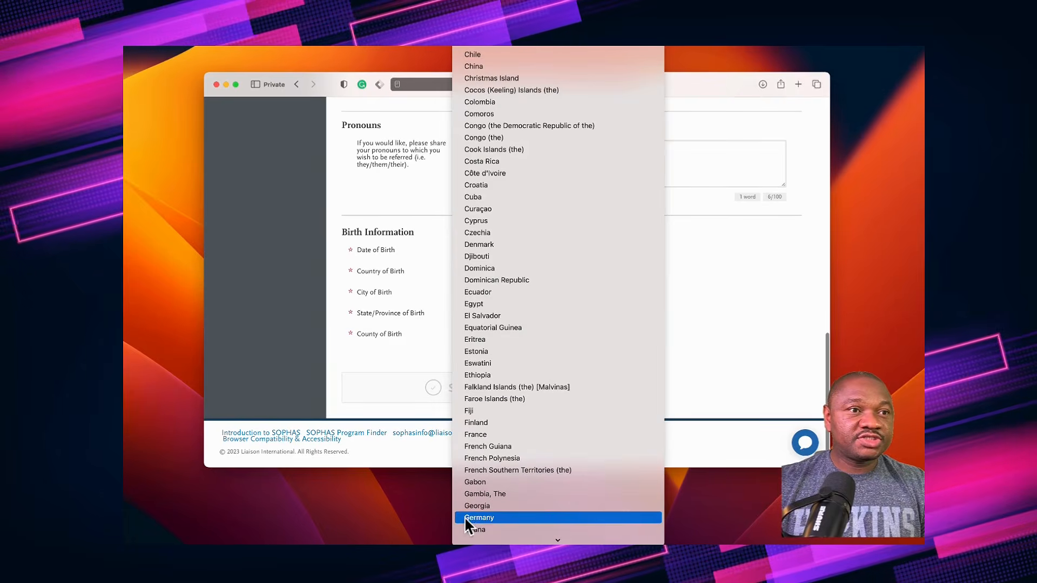
click(470, 528)
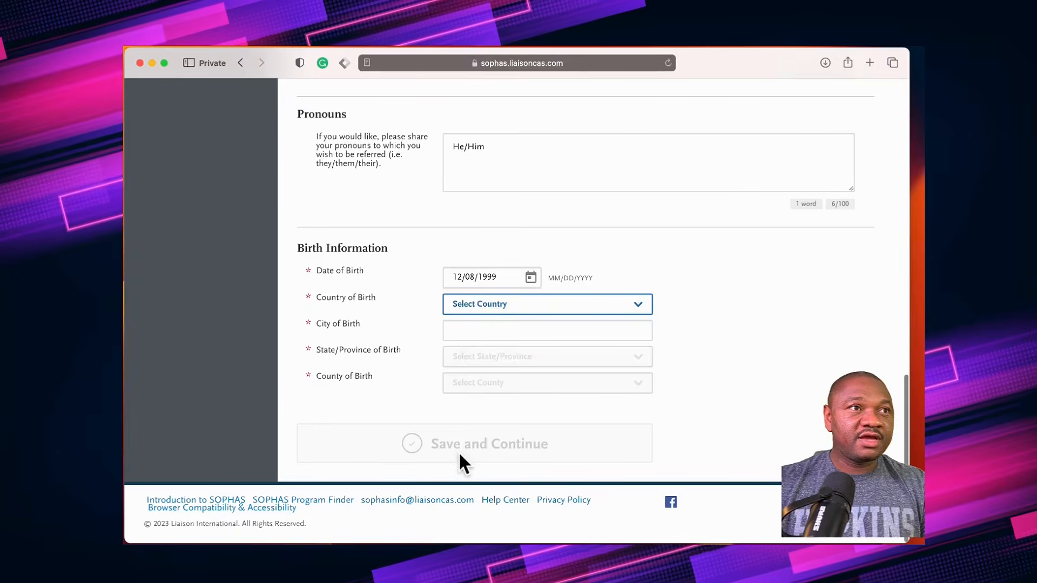
click(475, 325)
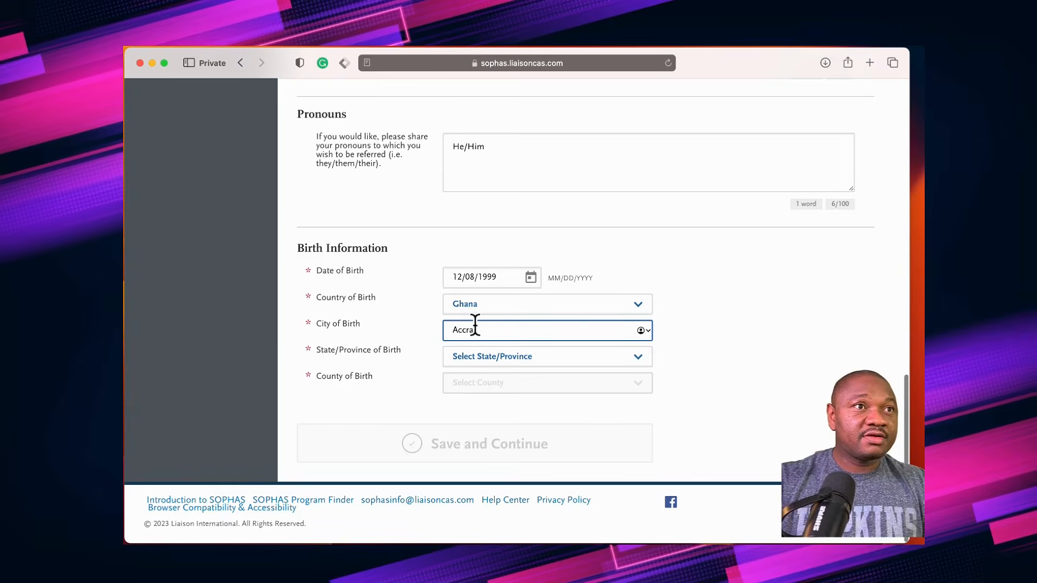
click(498, 357)
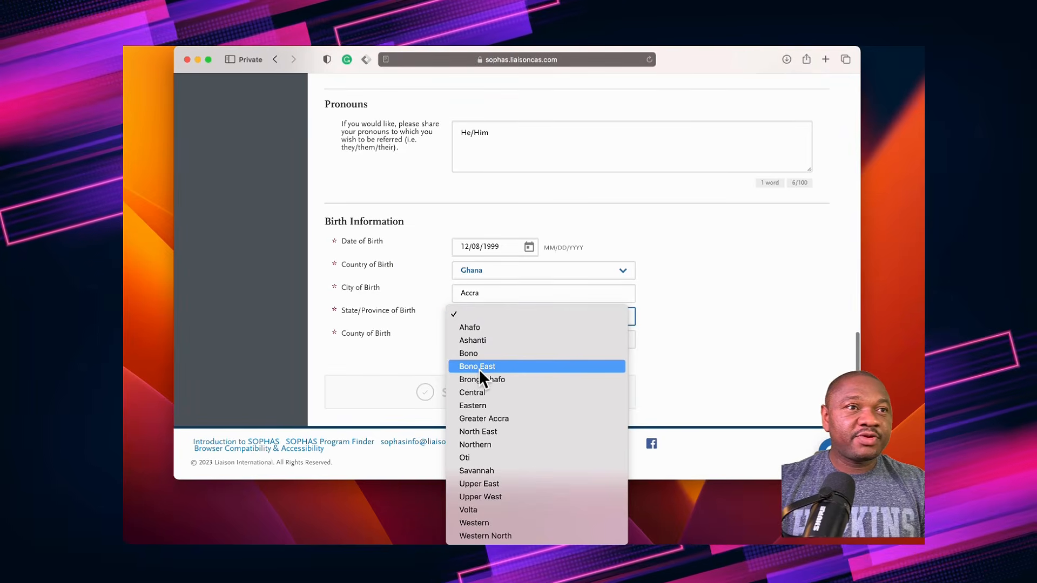
click(480, 419)
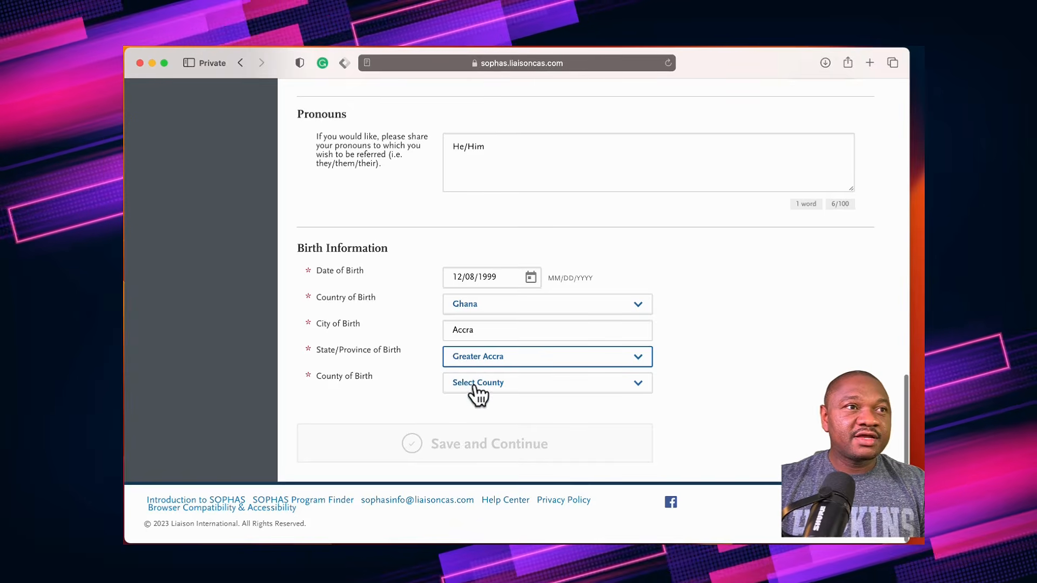
click(471, 383)
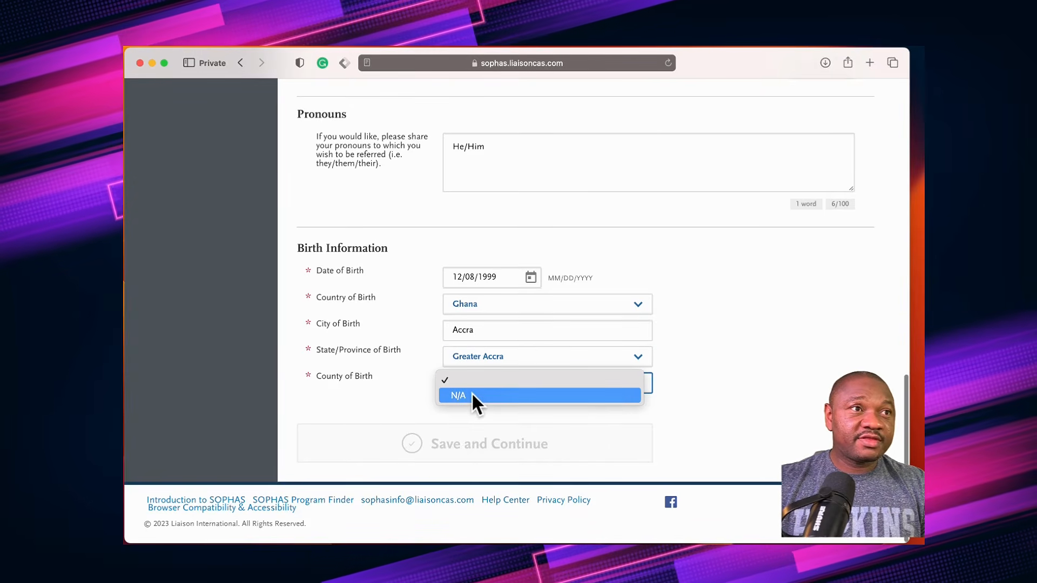
click(471, 396)
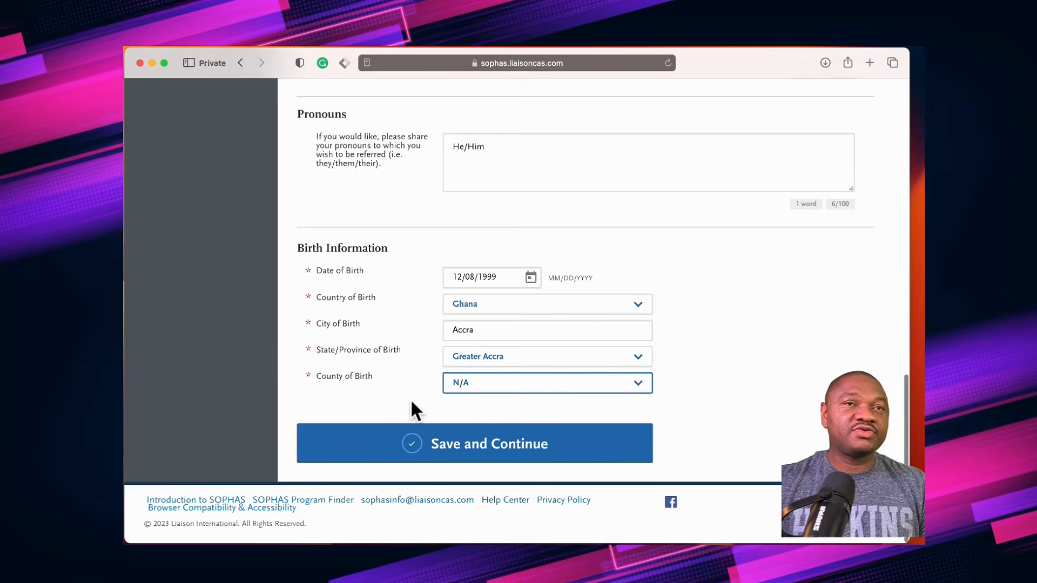
click(473, 447)
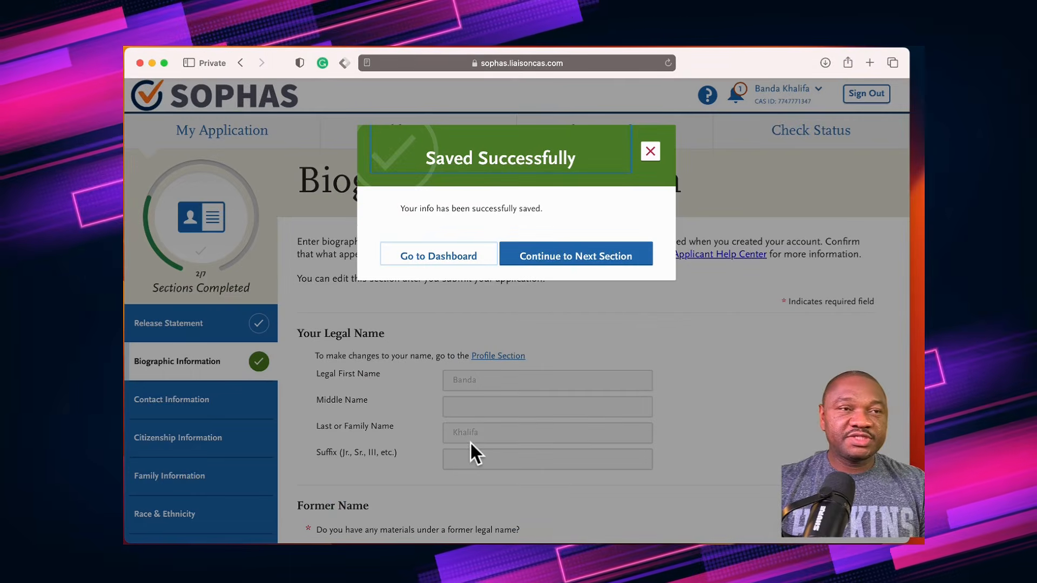
Continue to Contact Information and bring up the Current Address country list
click(561, 258)
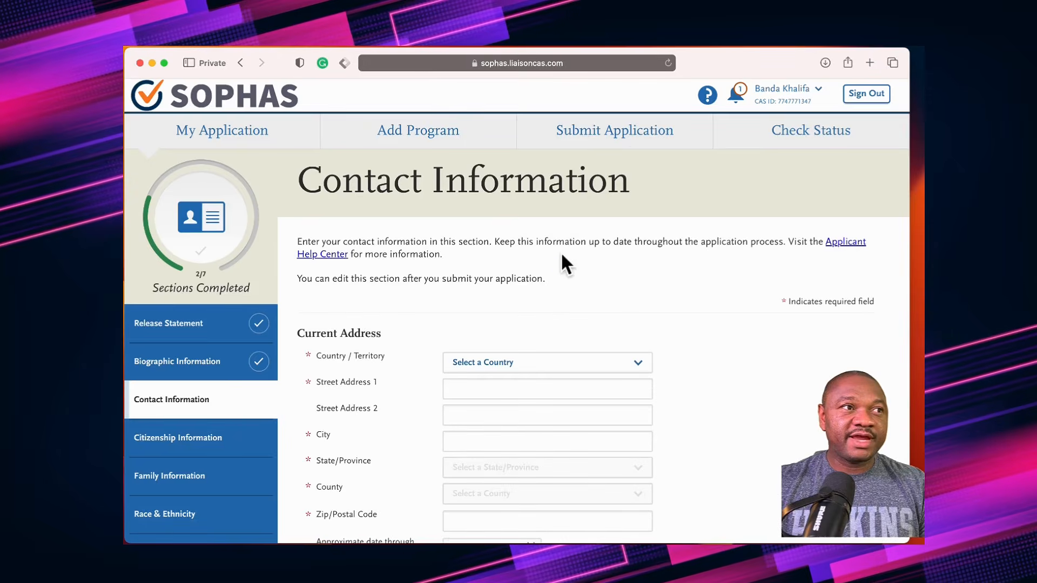
scroll(547, 385, down, 1)
scroll(547, 386, down, 1)
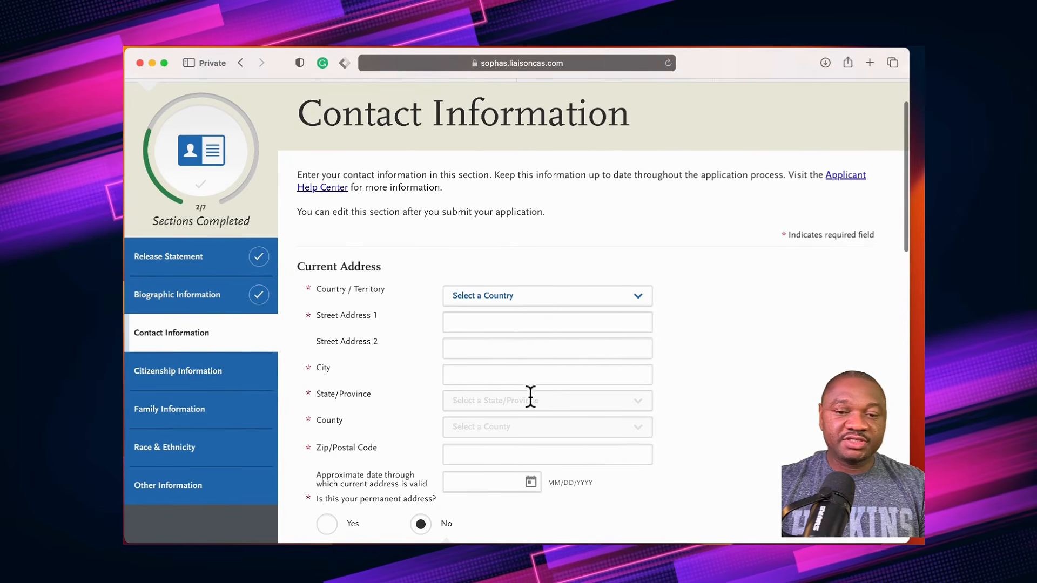
scroll(531, 399, down, 3)
scroll(531, 406, up, 5)
scroll(530, 400, down, 1)
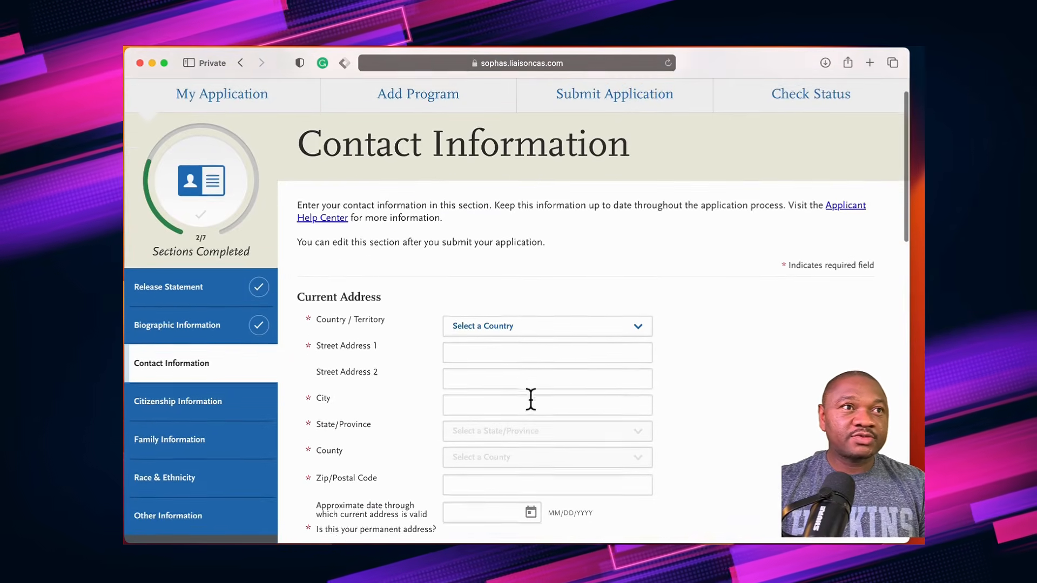
click(505, 324)
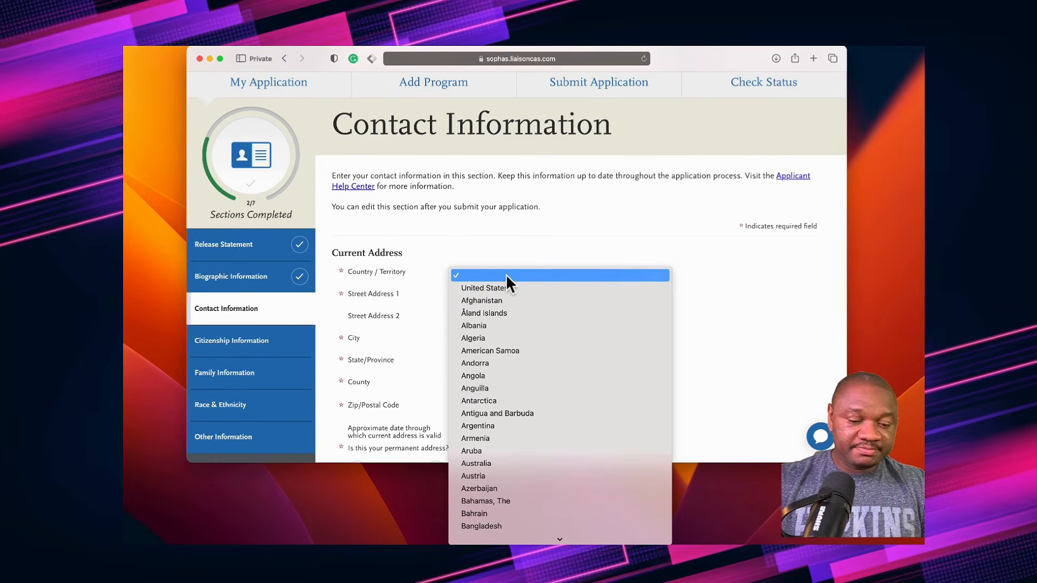
Set the current address country to Ghana and enter street address Giffard Road
text(gh)
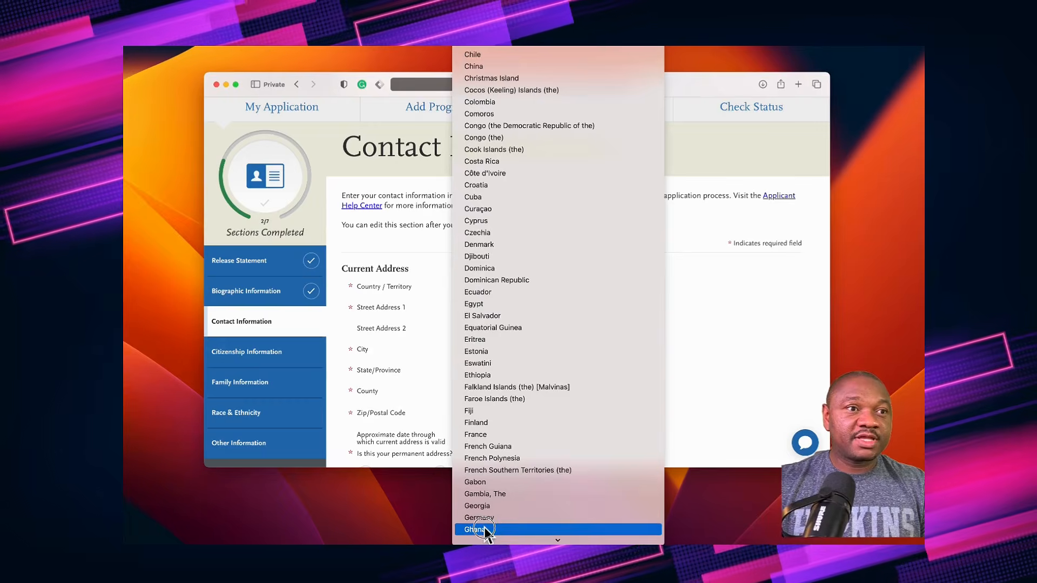
click(485, 531)
scroll(487, 335, down, 1)
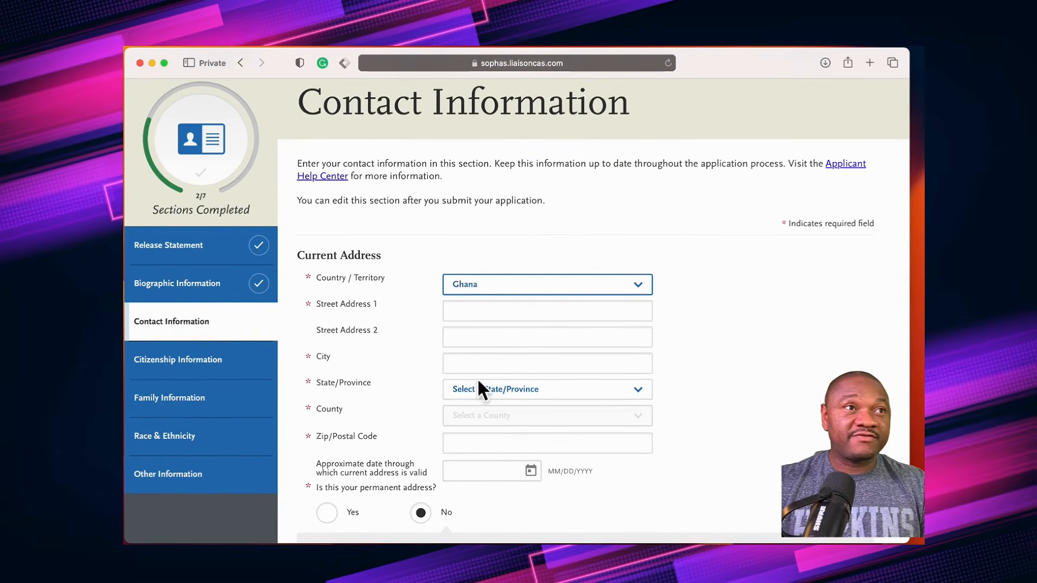
click(463, 309)
text(E)
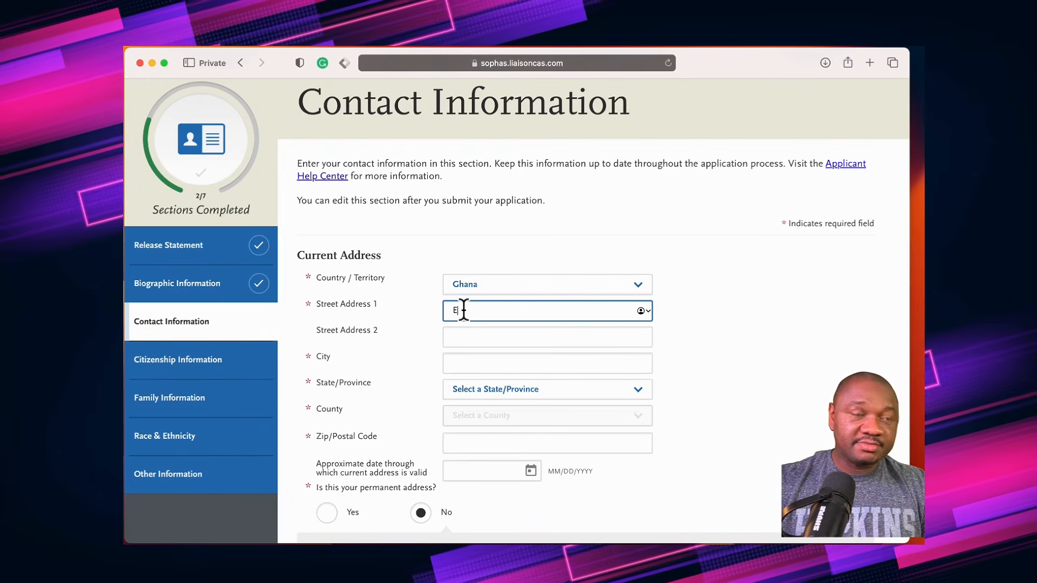
text(kAsanye)
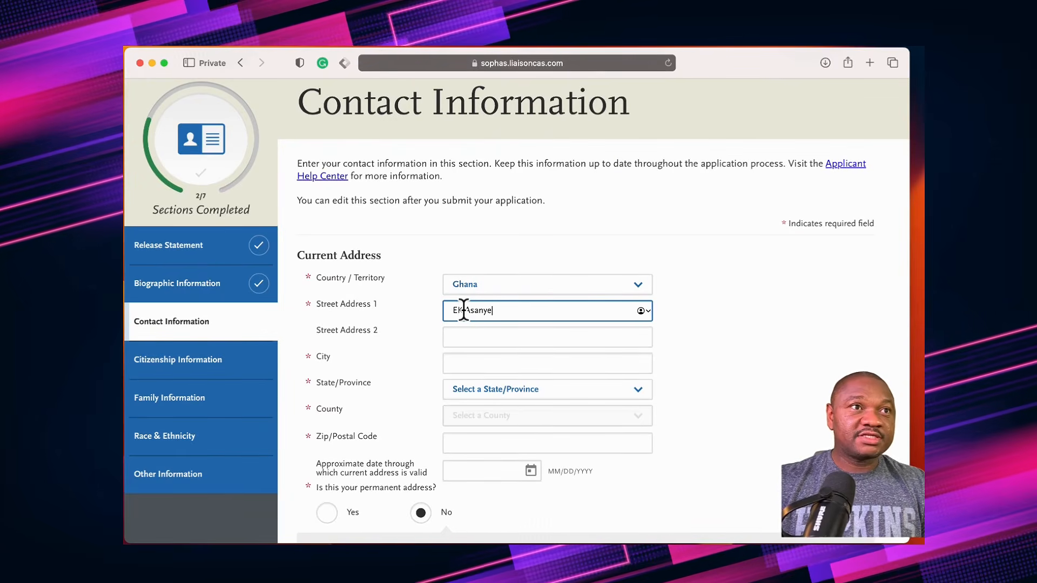
key(BackSpace)
key(BackSpace)
key(BackSpace)
key(BackSpace)
key(BackSpace)
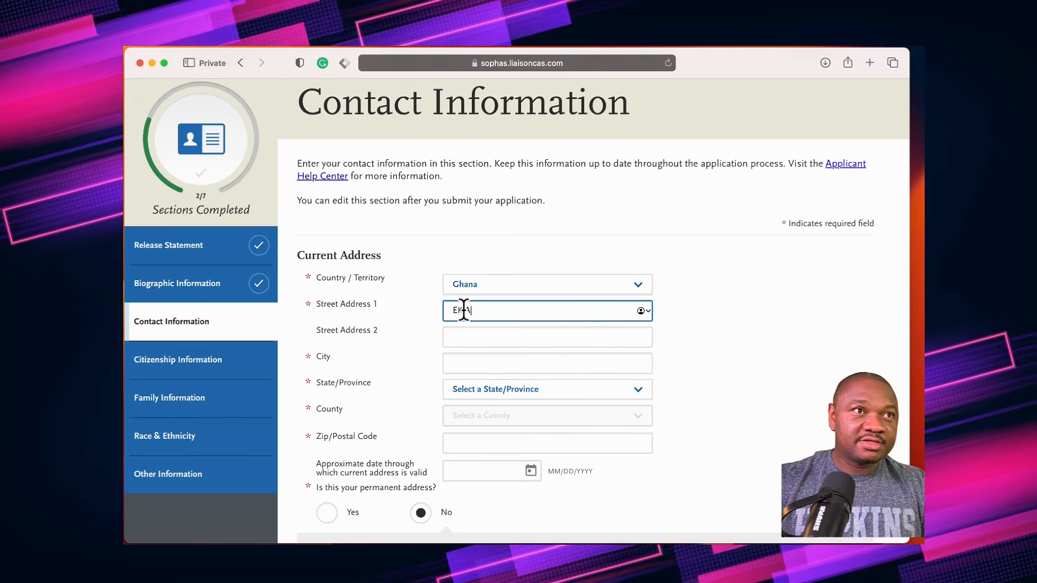
key(BackSpace)
key(BackSpace)
text(Giffard Road)
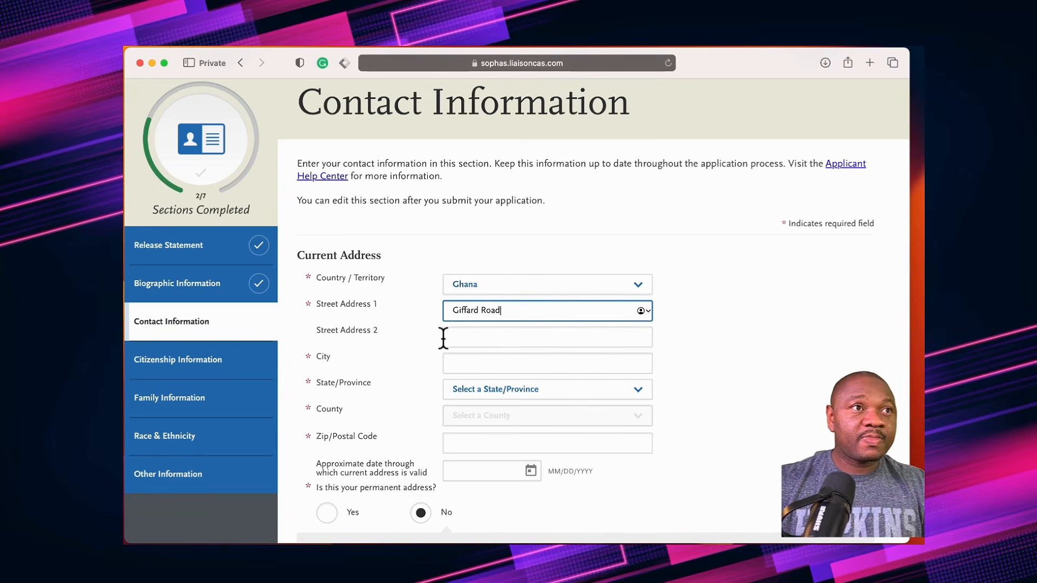
click(384, 359)
Enter current city Accra, region Greater Accra, county N/A and postal code 0000
scroll(384, 359, down, 2)
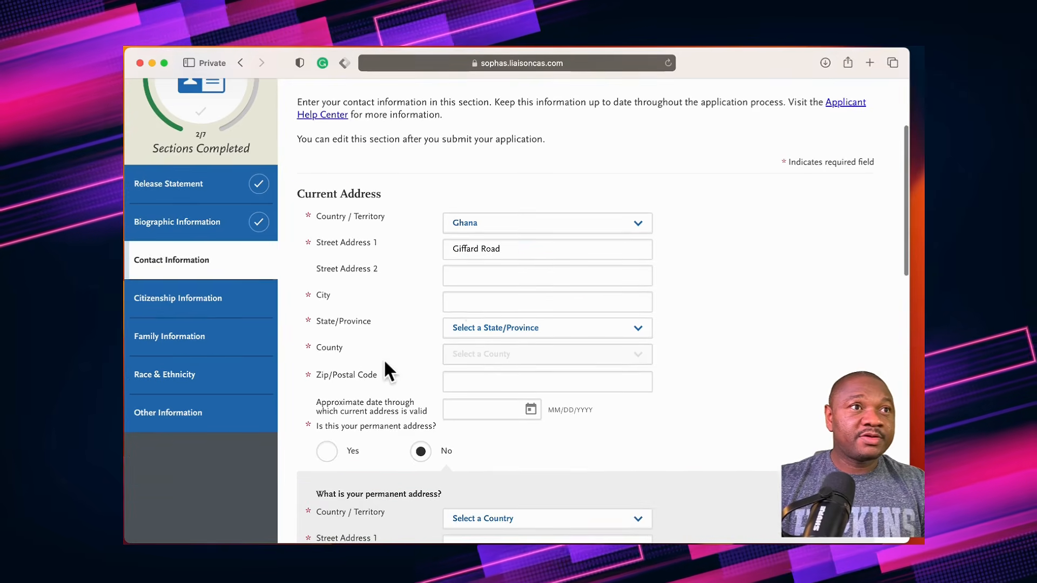
click(477, 304)
text(Accra)
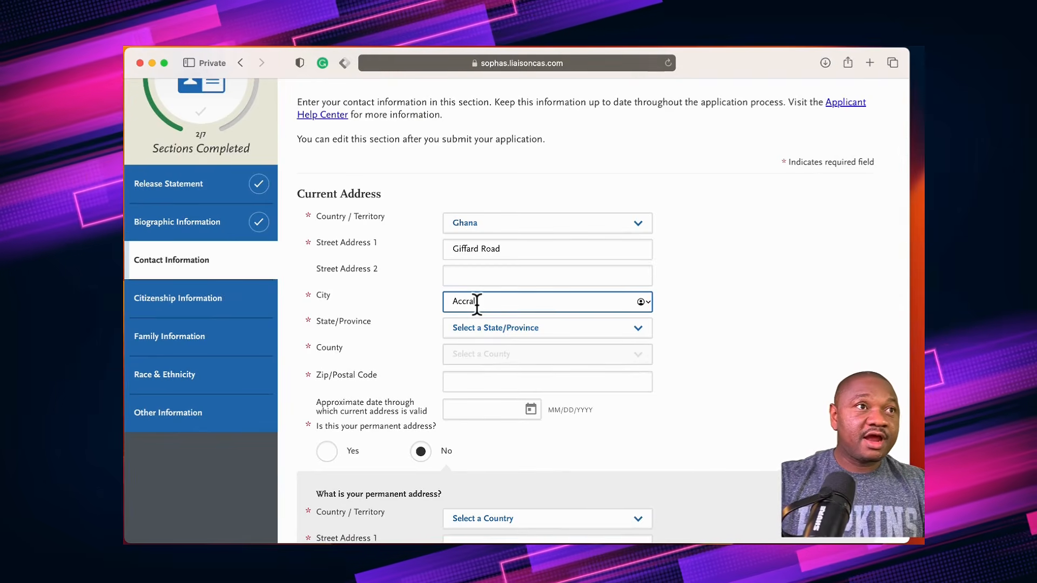
click(501, 336)
click(500, 409)
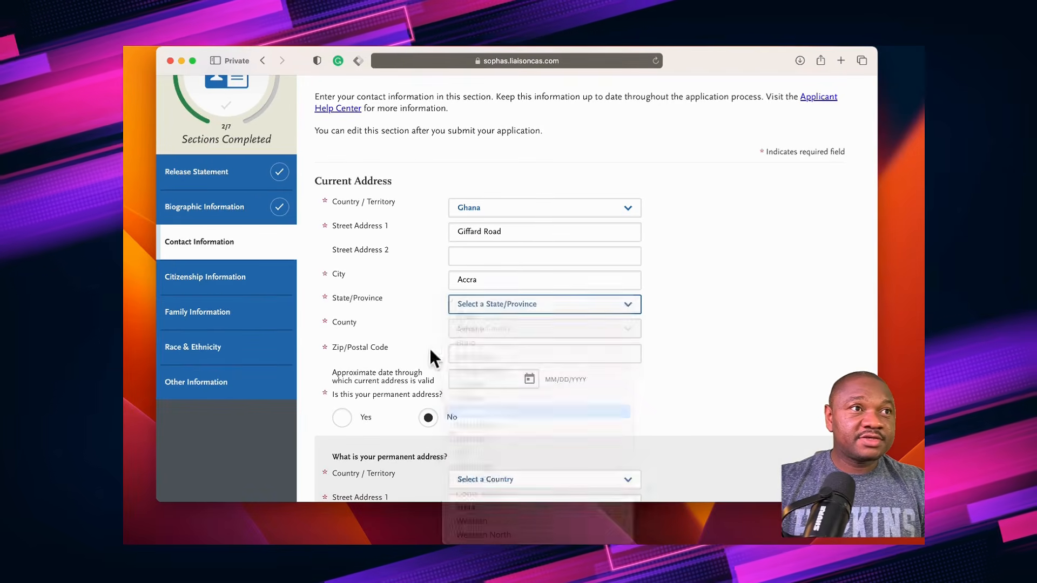
click(488, 327)
click(476, 339)
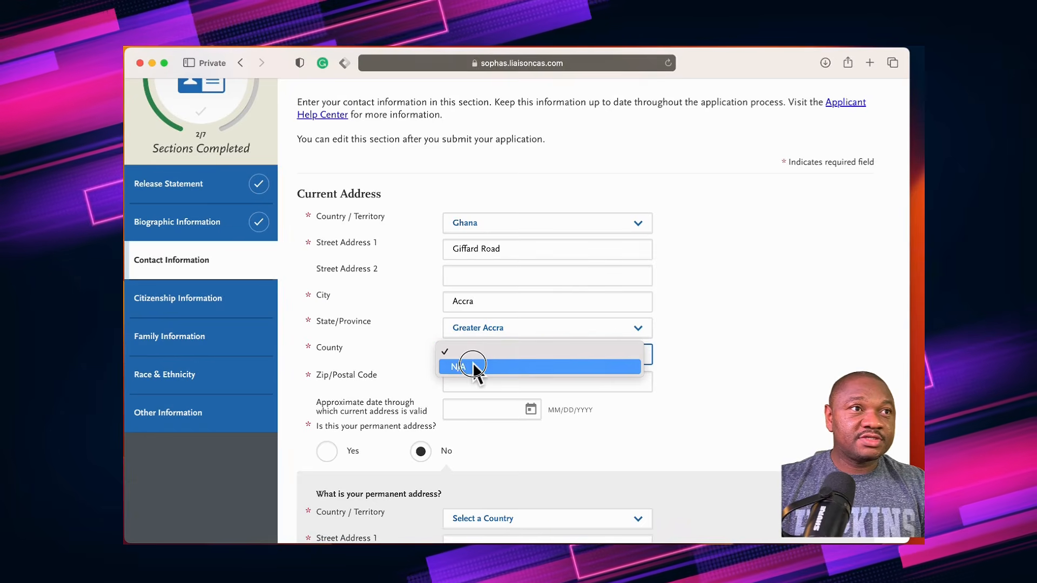
click(471, 367)
click(473, 379)
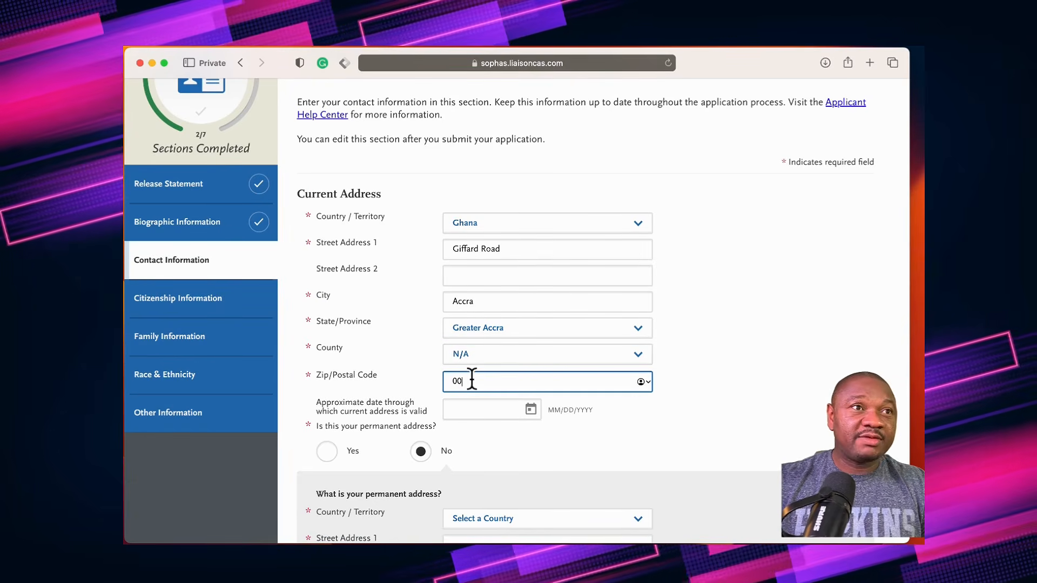
click(417, 371)
scroll(417, 370, down, 3)
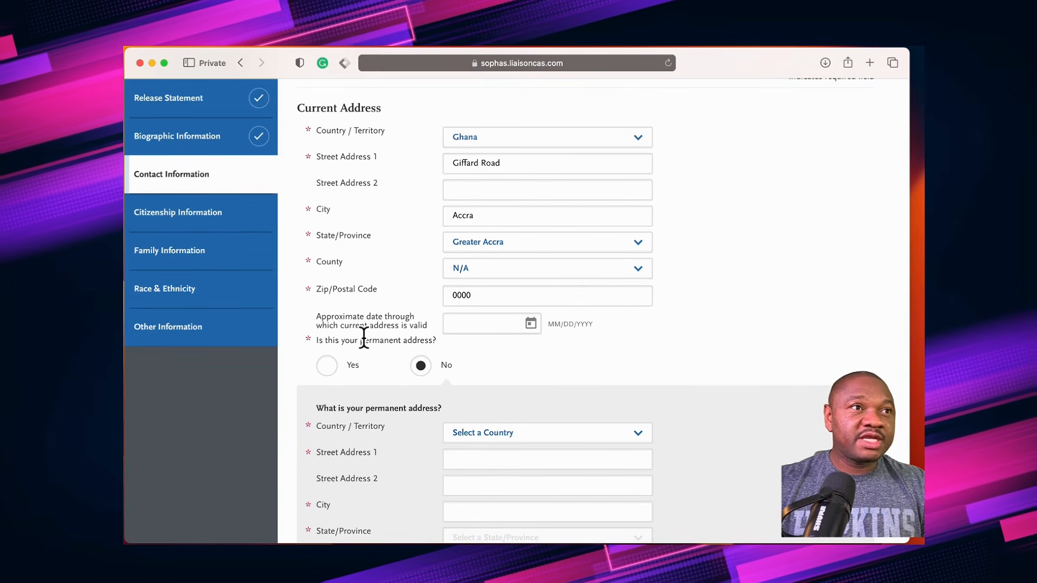
Pick January 31, 2024 in the calendar as the current address valid-through date
click(531, 325)
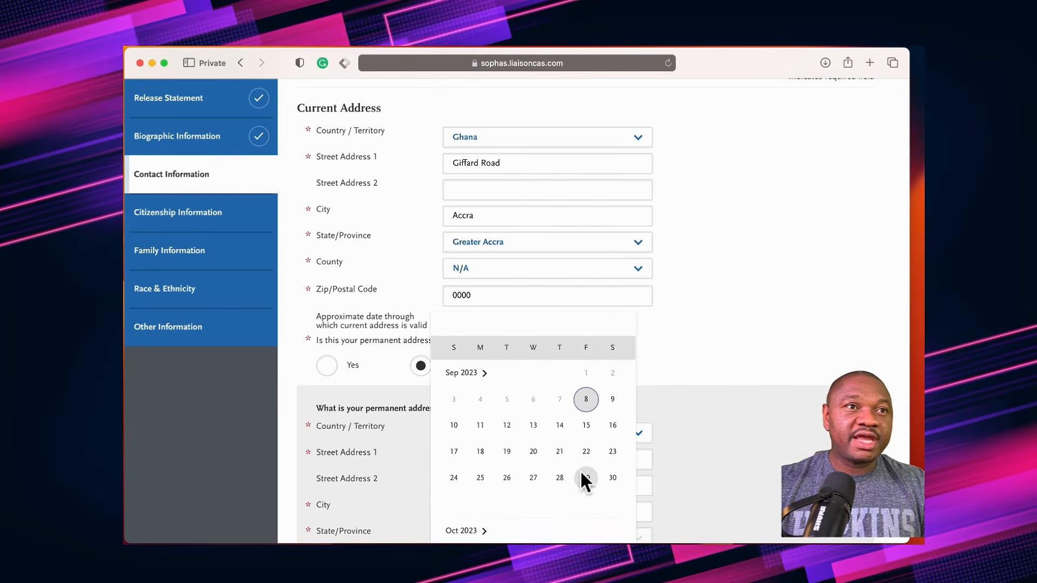
scroll(583, 481, down, 5)
scroll(585, 483, down, 8)
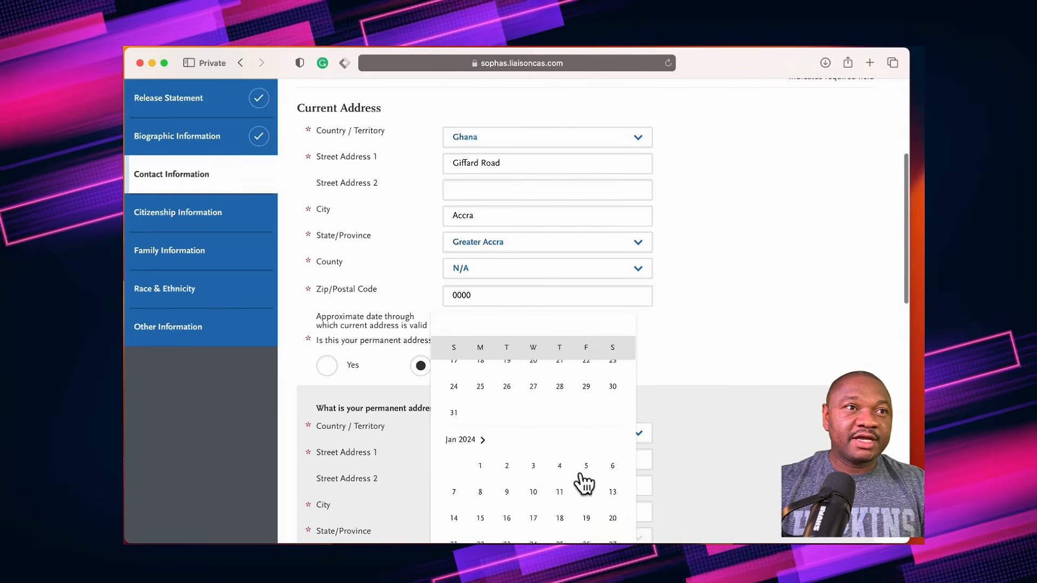
click(534, 505)
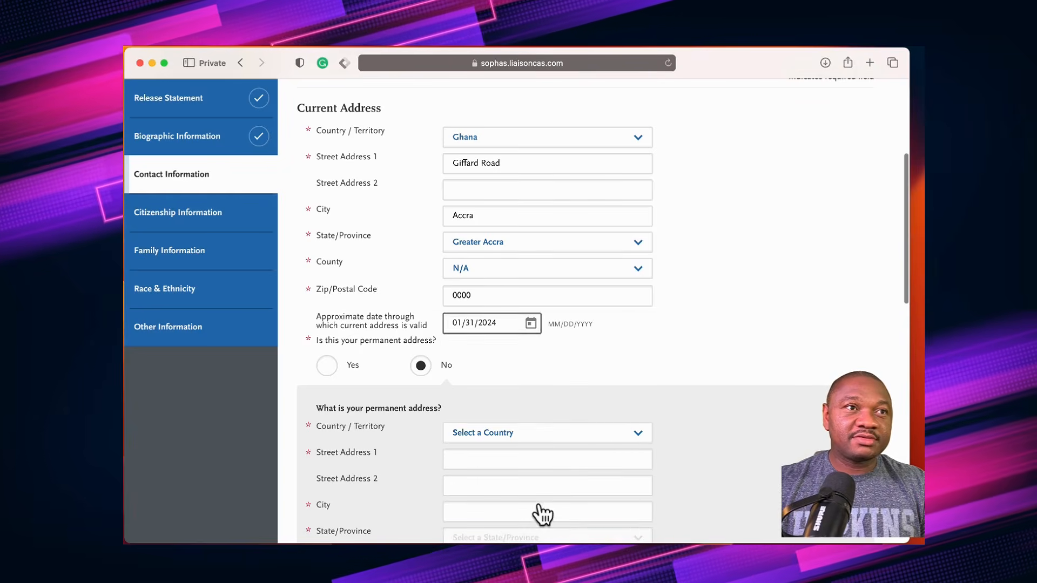
scroll(547, 367, down, 1)
scroll(546, 367, down, 2)
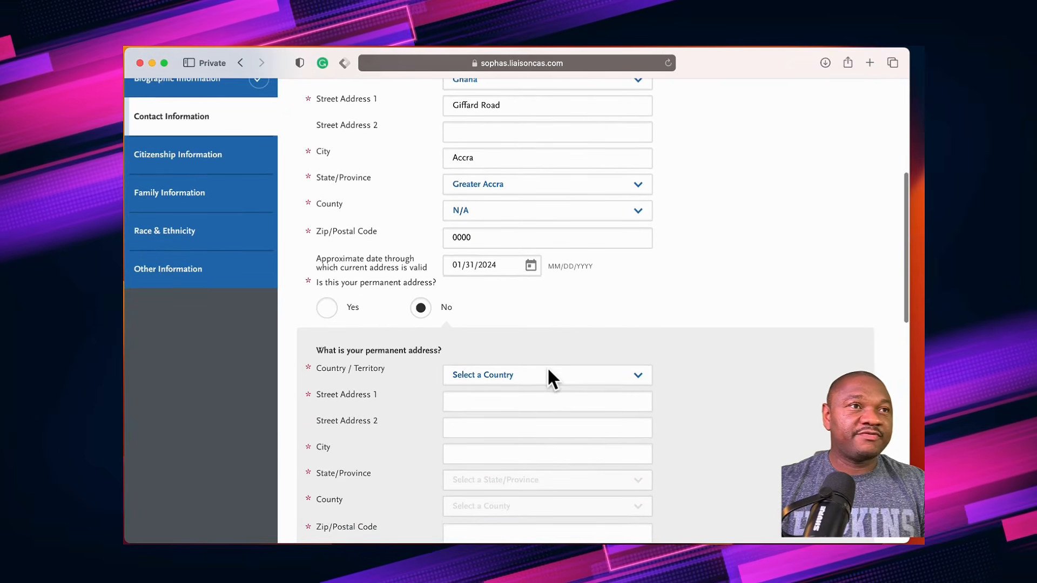
scroll(506, 362, down, 3)
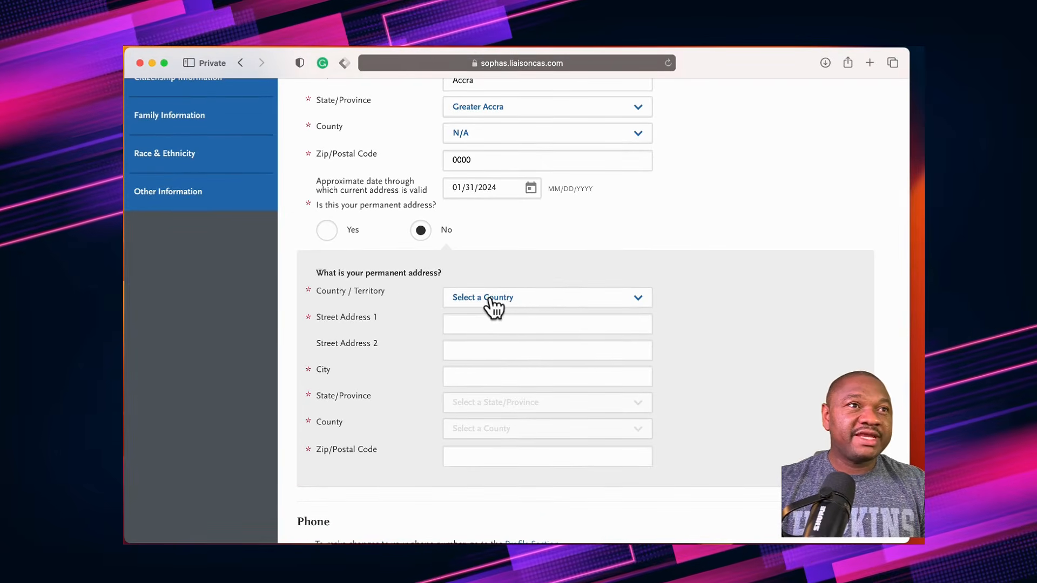
Set the permanent address country to Ghana and street to Giffard Road
click(492, 301)
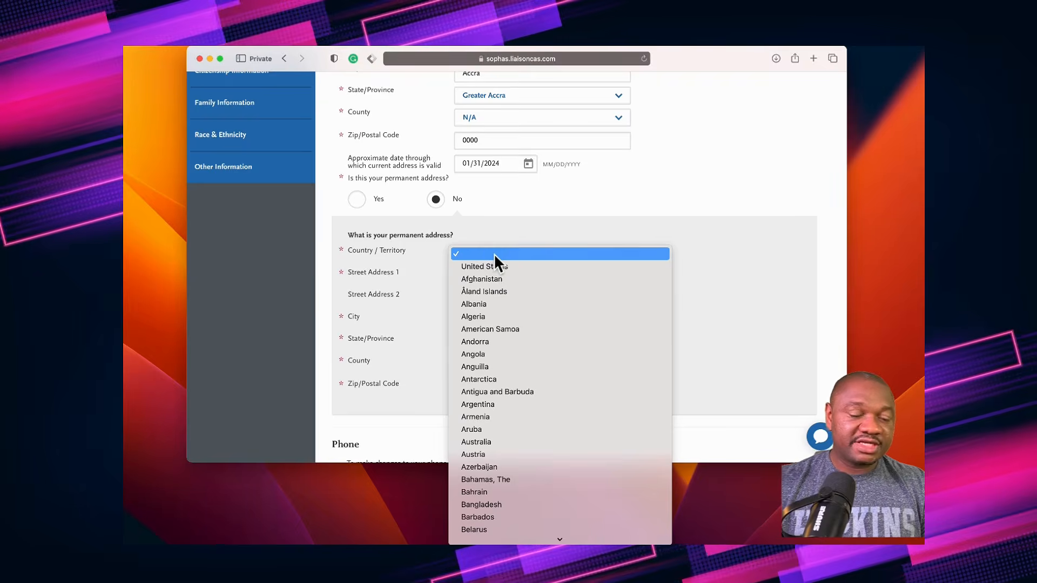
scroll(495, 269, down, 10)
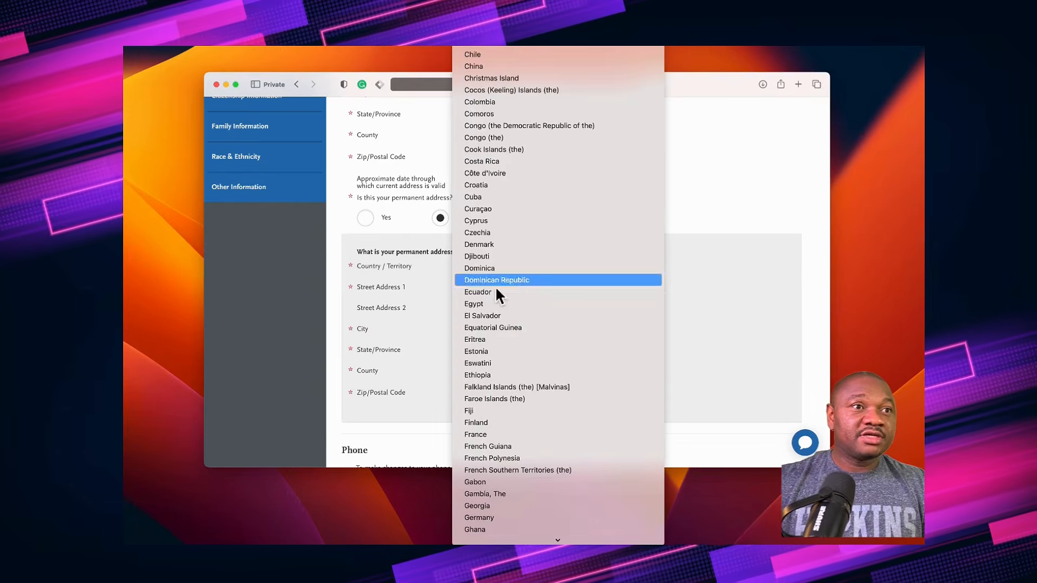
click(475, 529)
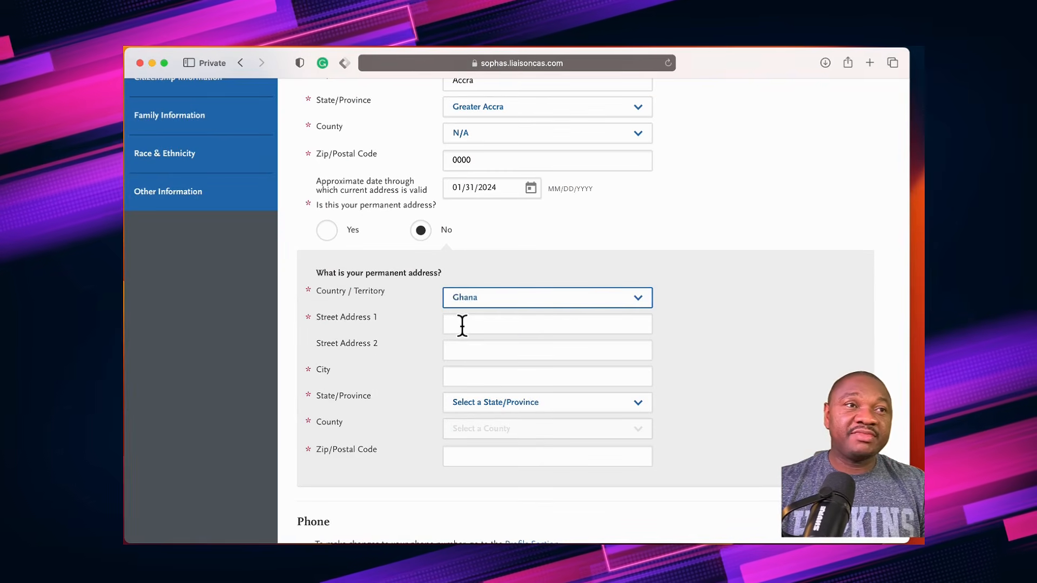
click(463, 325)
text(Giff)
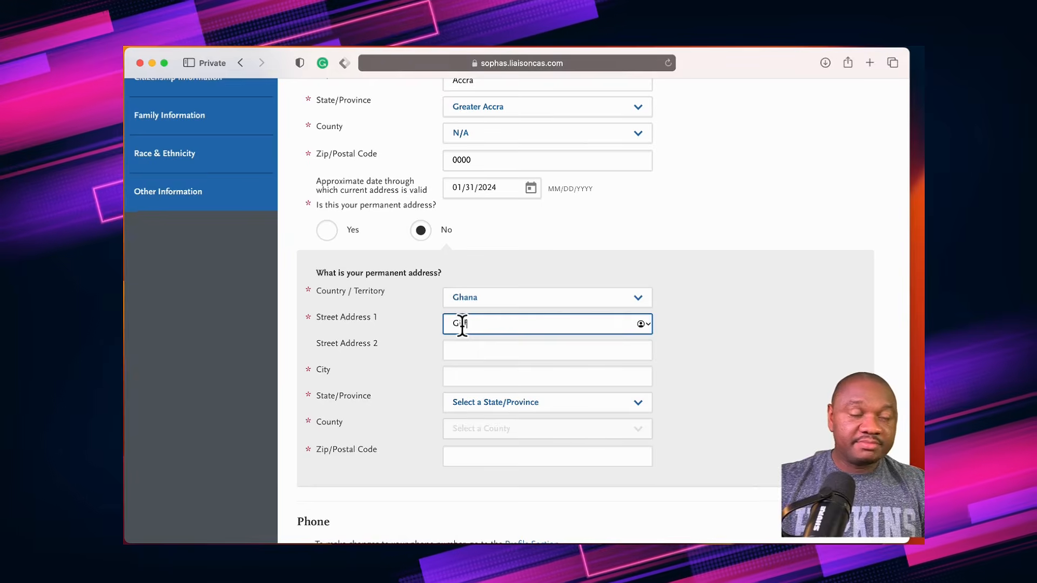
text(ard Road)
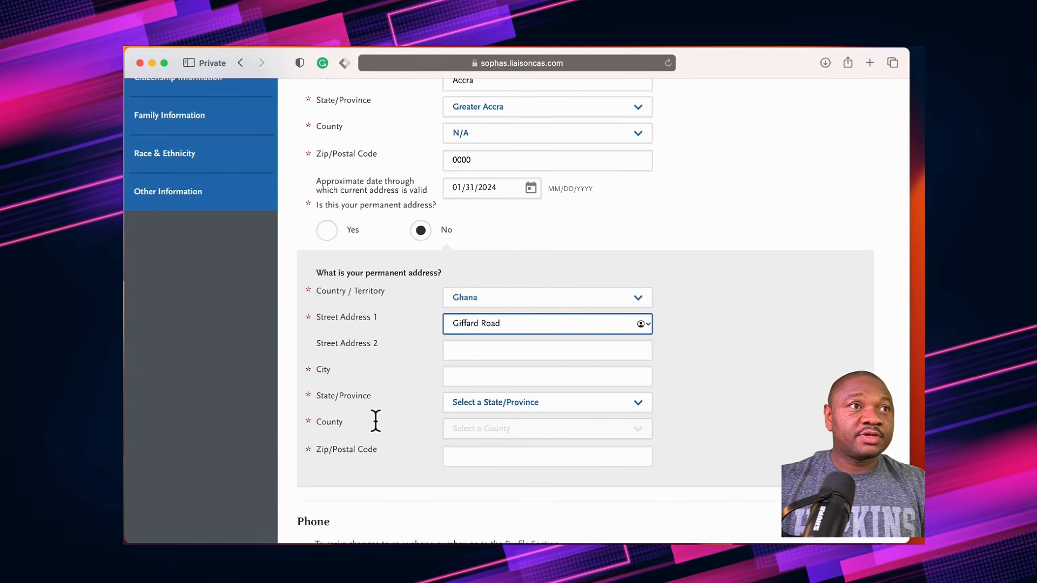
scroll(375, 421, down, 2)
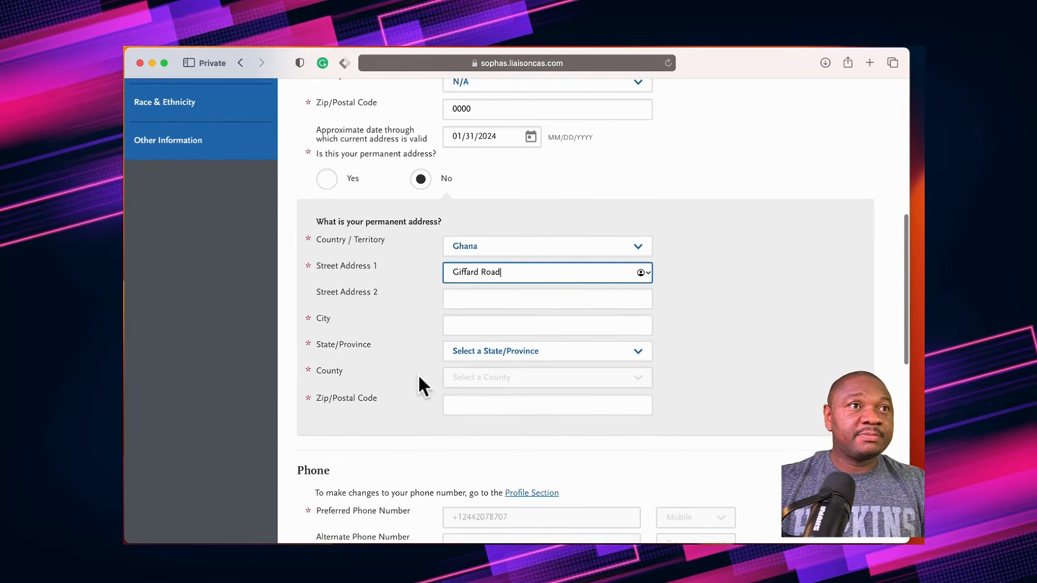
Enter permanent city Accra, region Greater Accra, county N/A and postal code 0000
click(477, 326)
text(Accra)
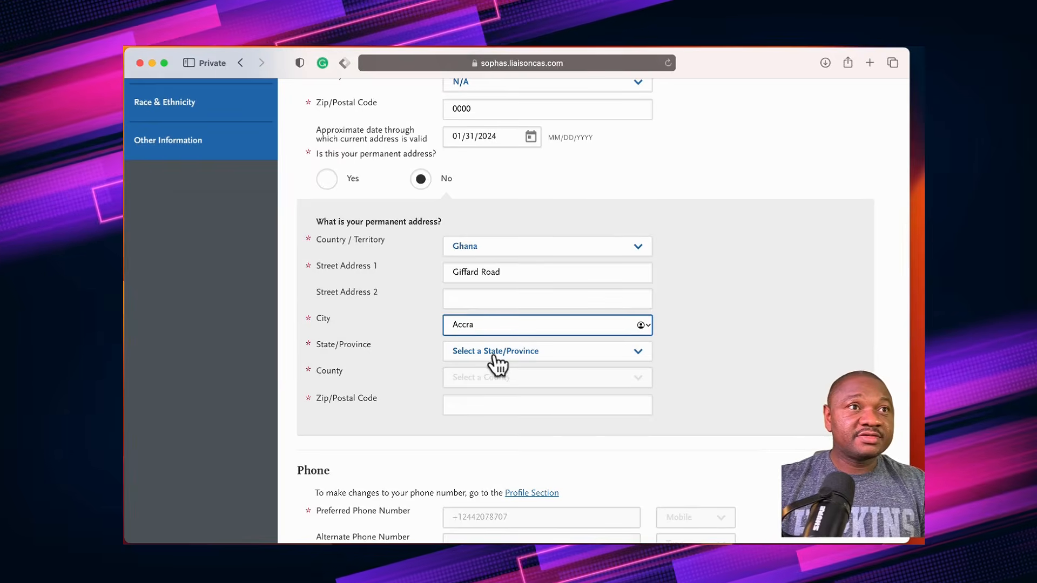
click(492, 353)
click(497, 417)
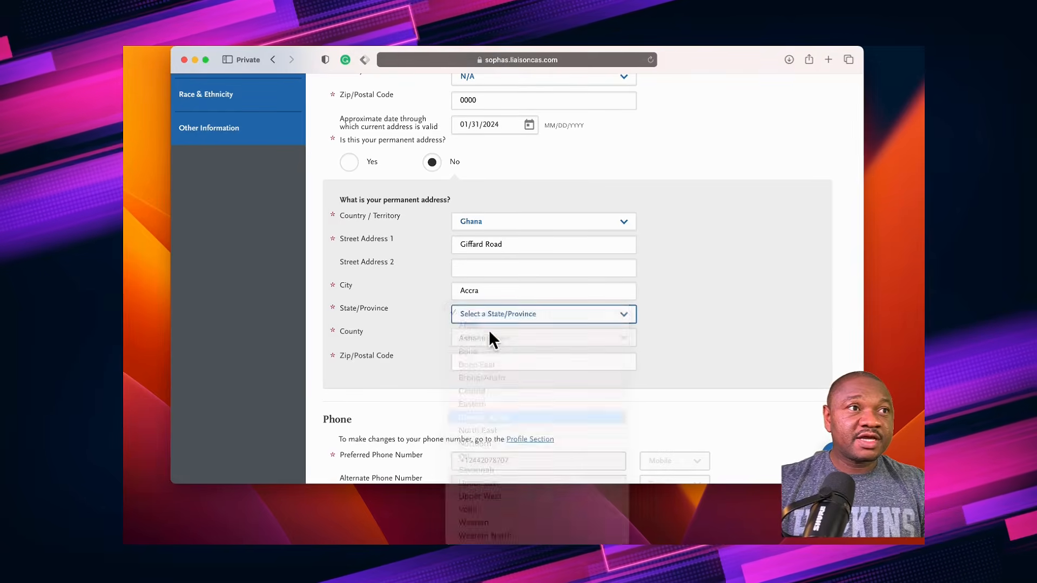
click(497, 345)
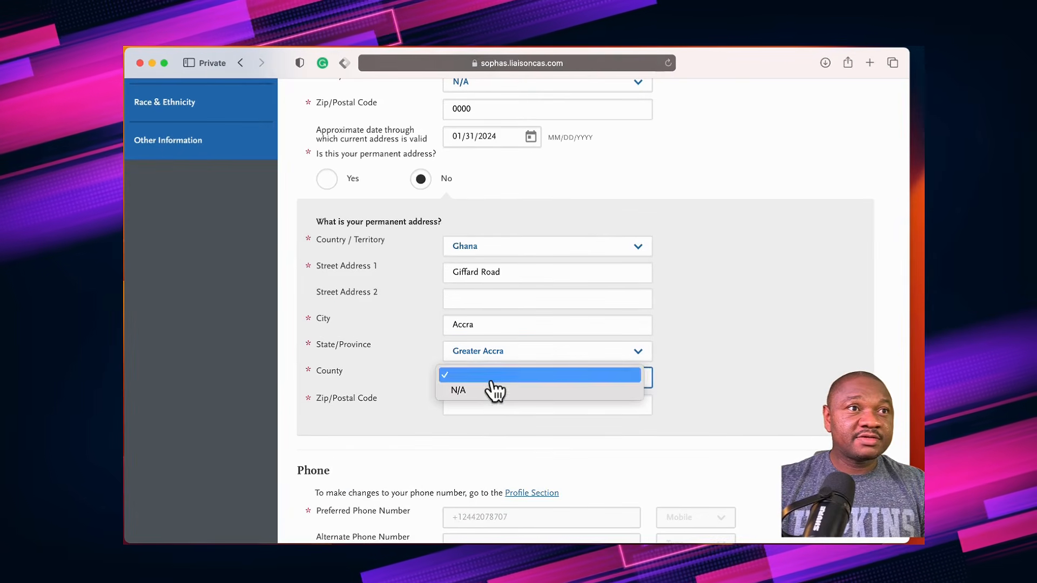
click(478, 391)
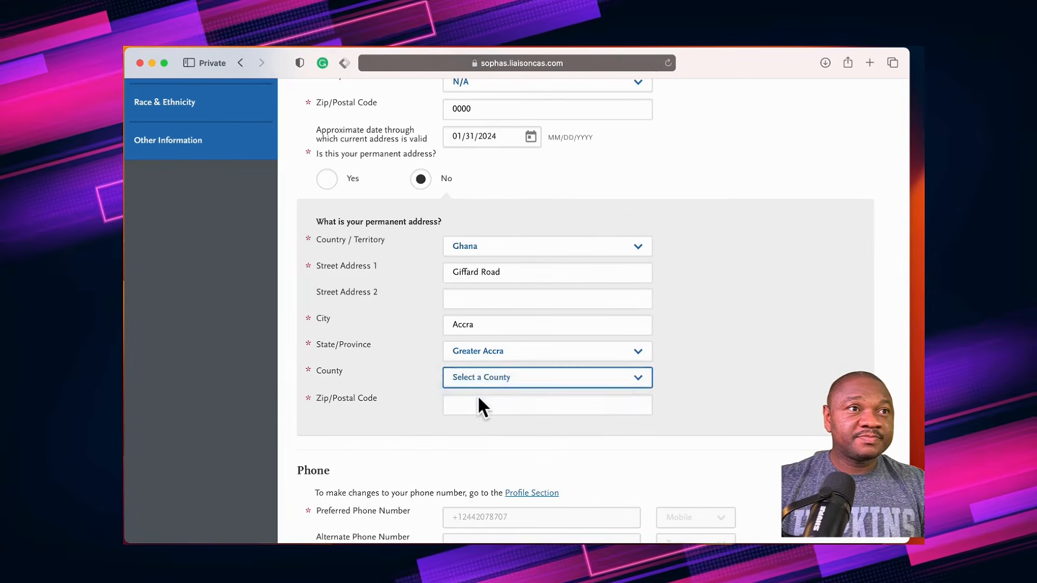
click(478, 403)
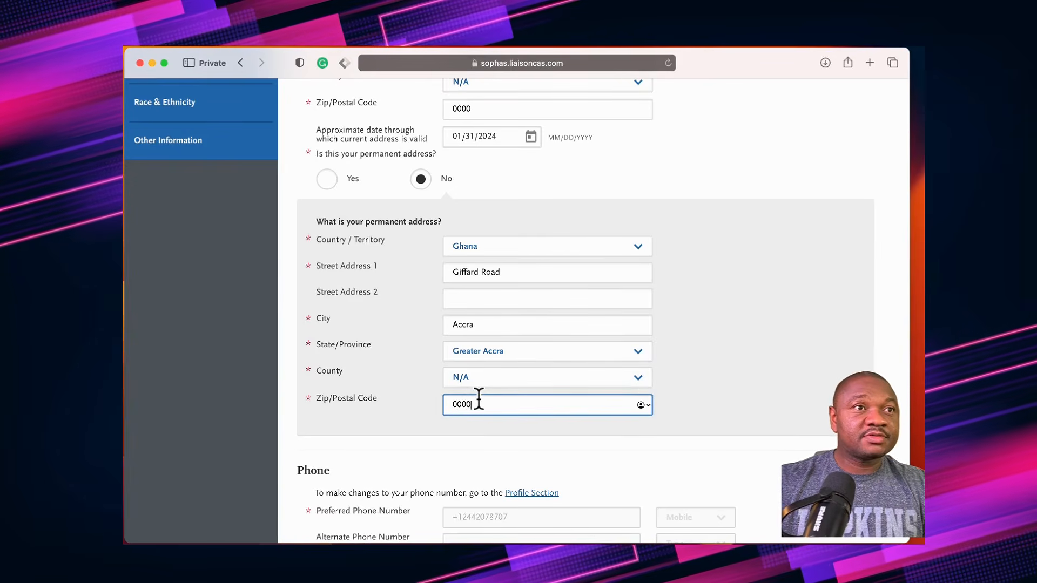
Save the contact information and continue to Citizenship Information
scroll(414, 461, down, 5)
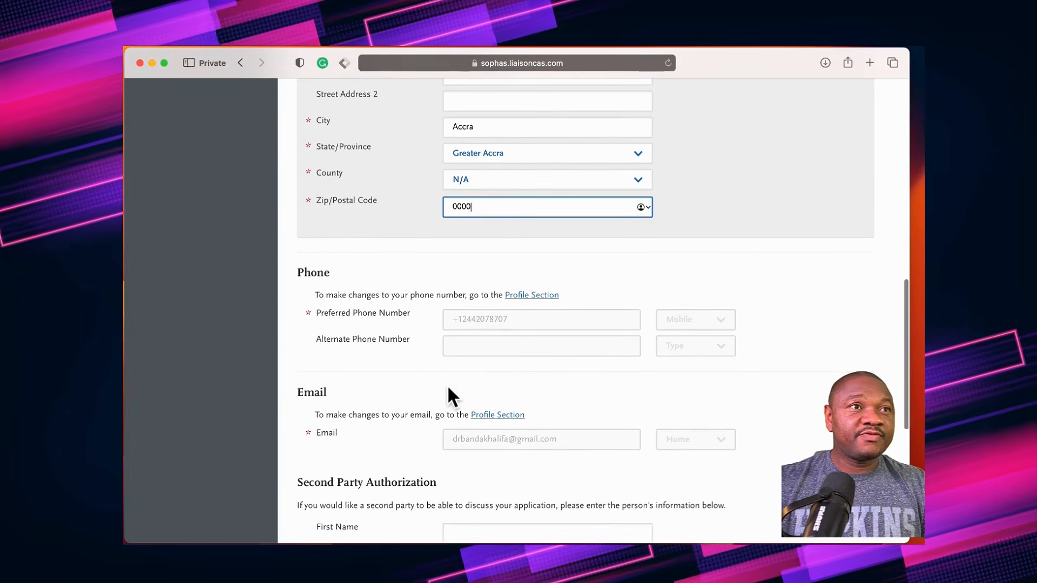
scroll(448, 389, down, 3)
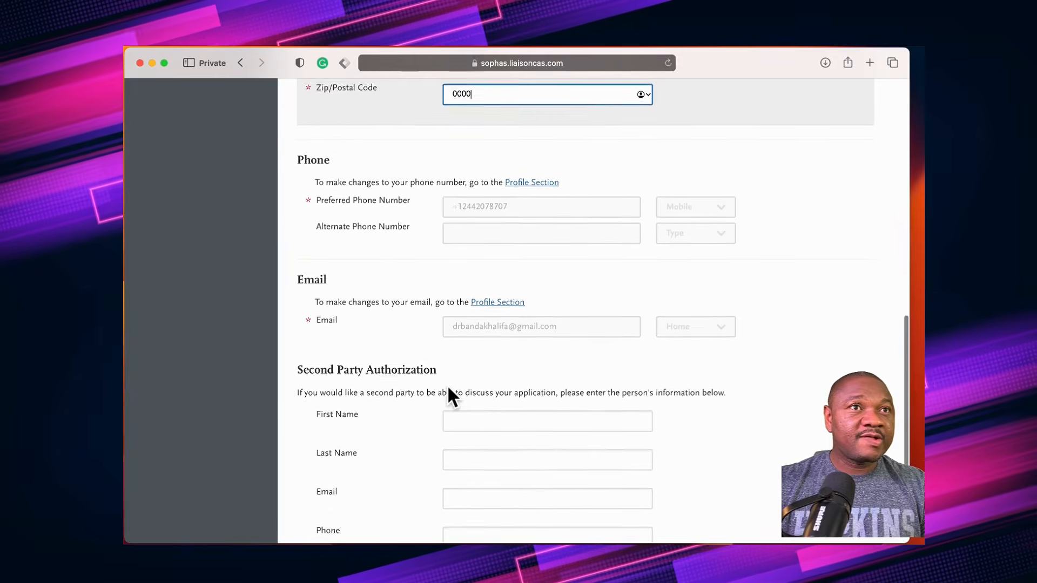
scroll(448, 388, down, 4)
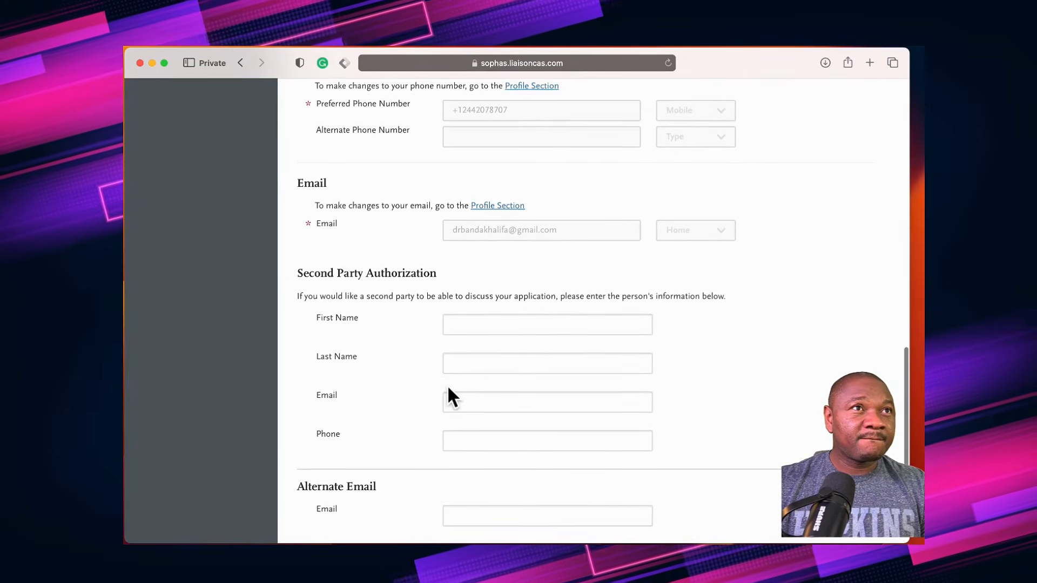
scroll(448, 388, down, 1)
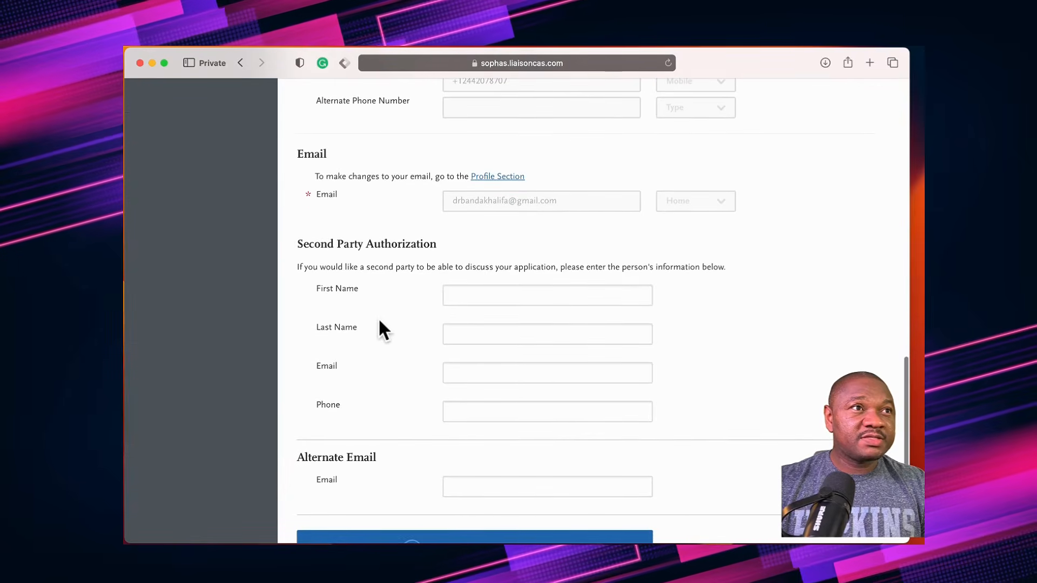
scroll(379, 321, down, 2)
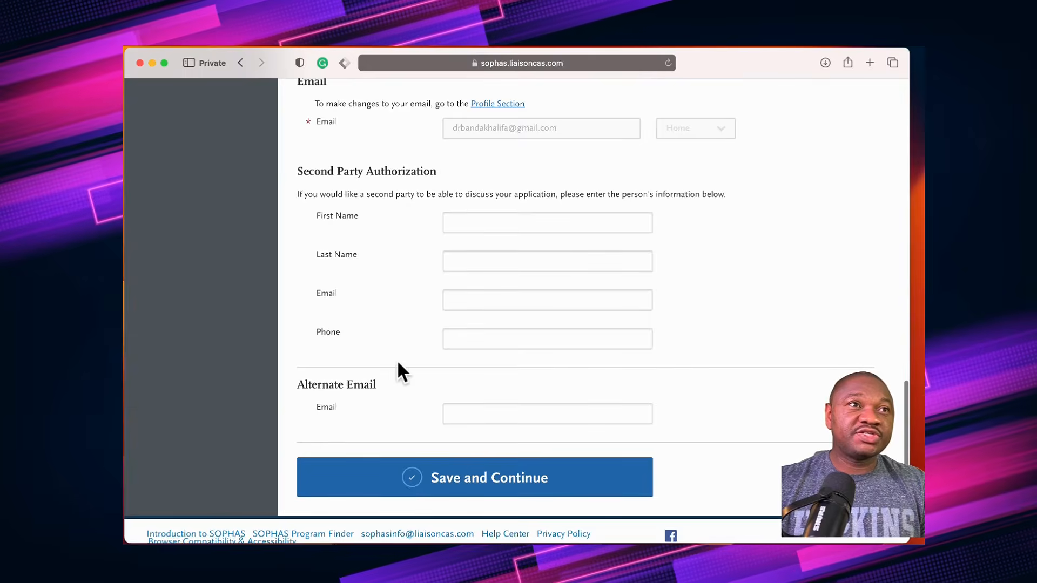
scroll(398, 362, down, 1)
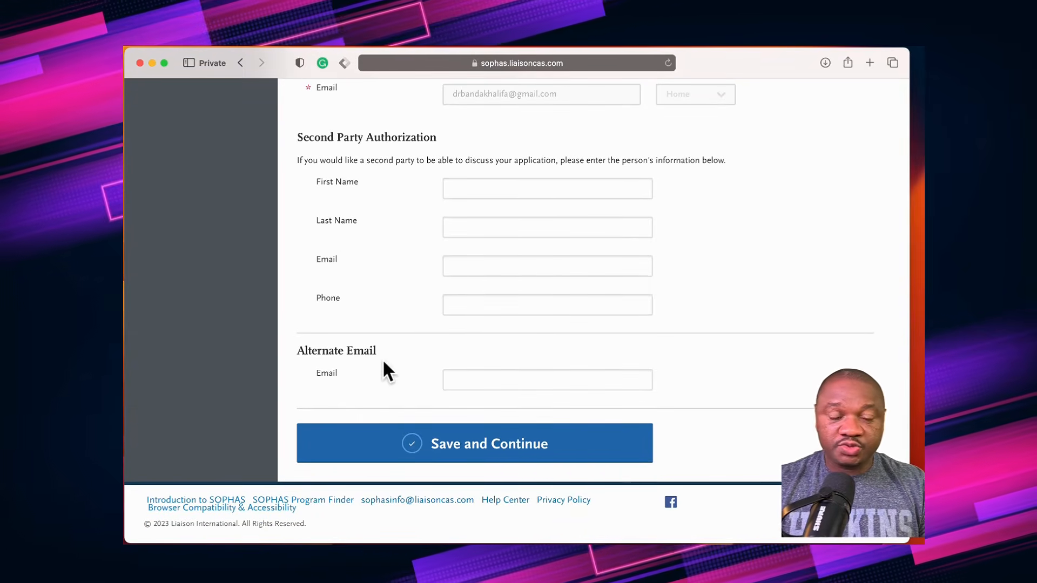
scroll(372, 370, down, 1)
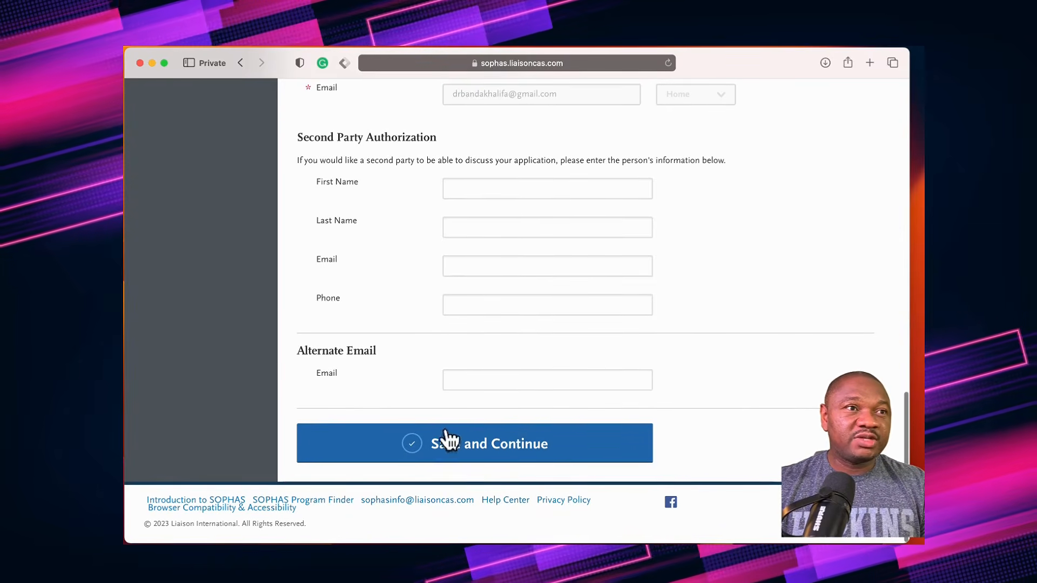
click(466, 447)
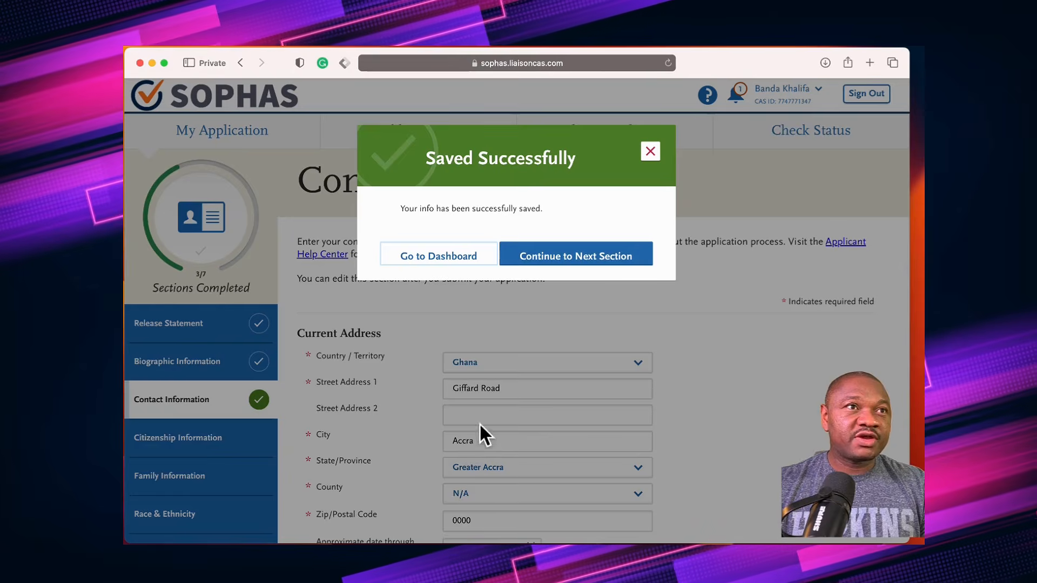
click(574, 260)
Set citizenship status Non Resident, citizenship country Ghana, and no dual citizenship
scroll(502, 401, down, 5)
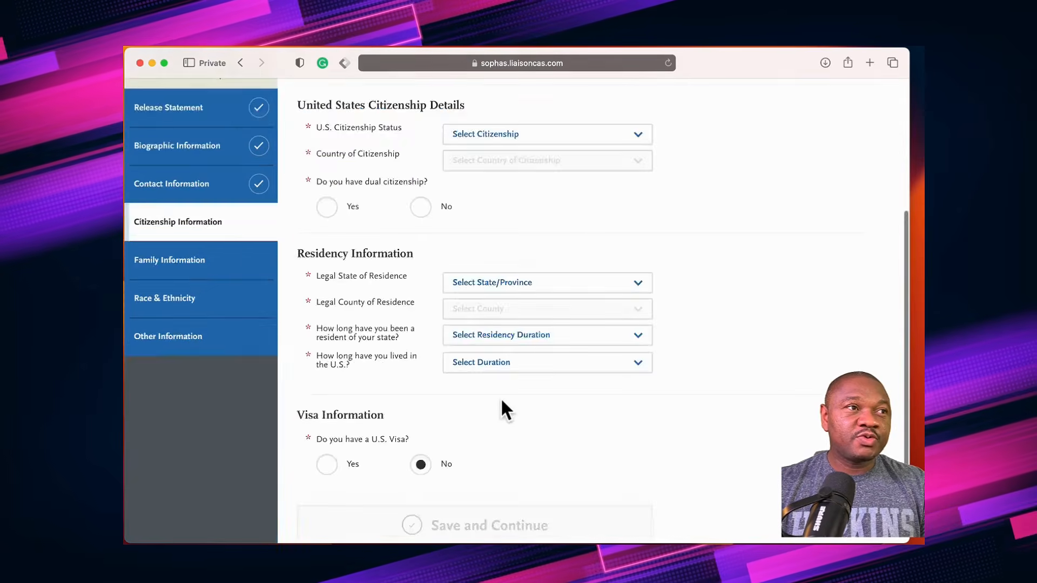
scroll(503, 401, up, 2)
scroll(503, 401, up, 2)
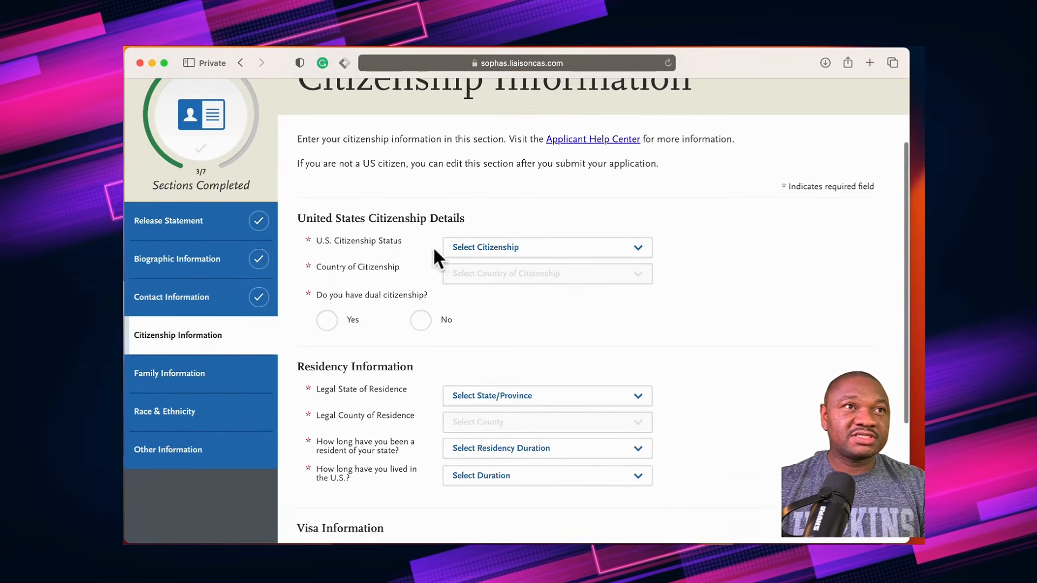
click(468, 257)
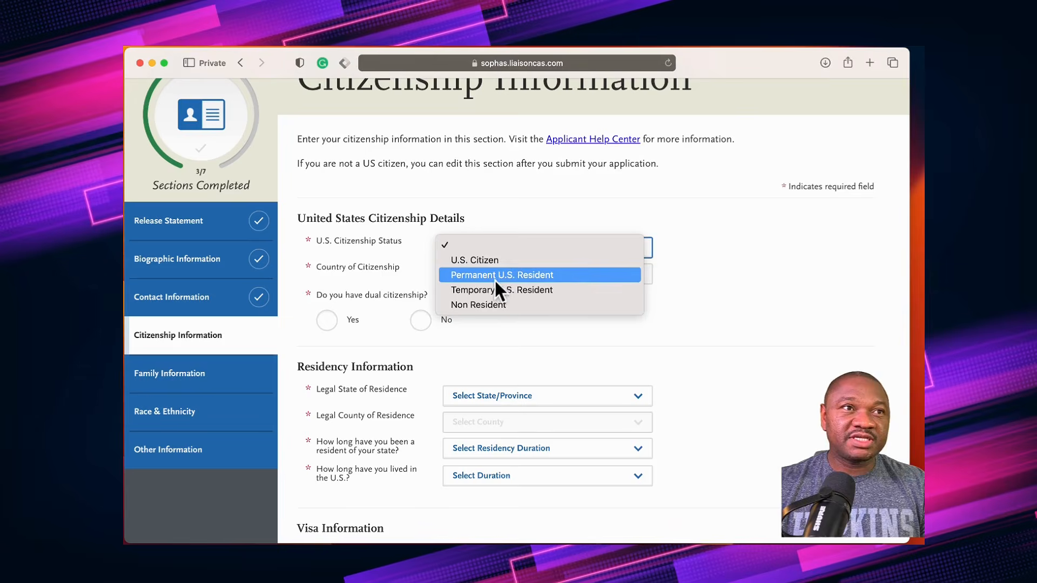
click(480, 306)
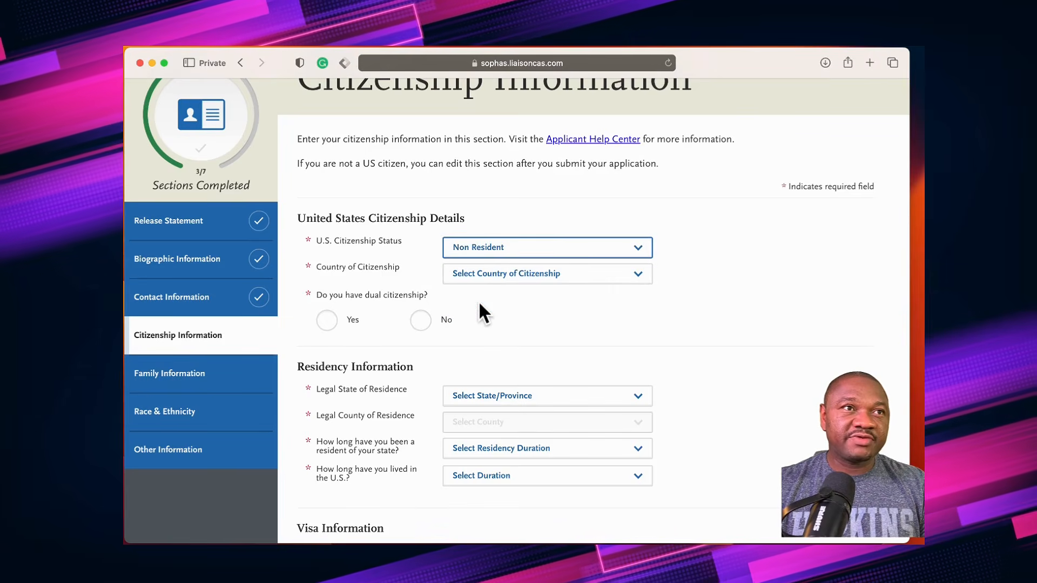
click(492, 274)
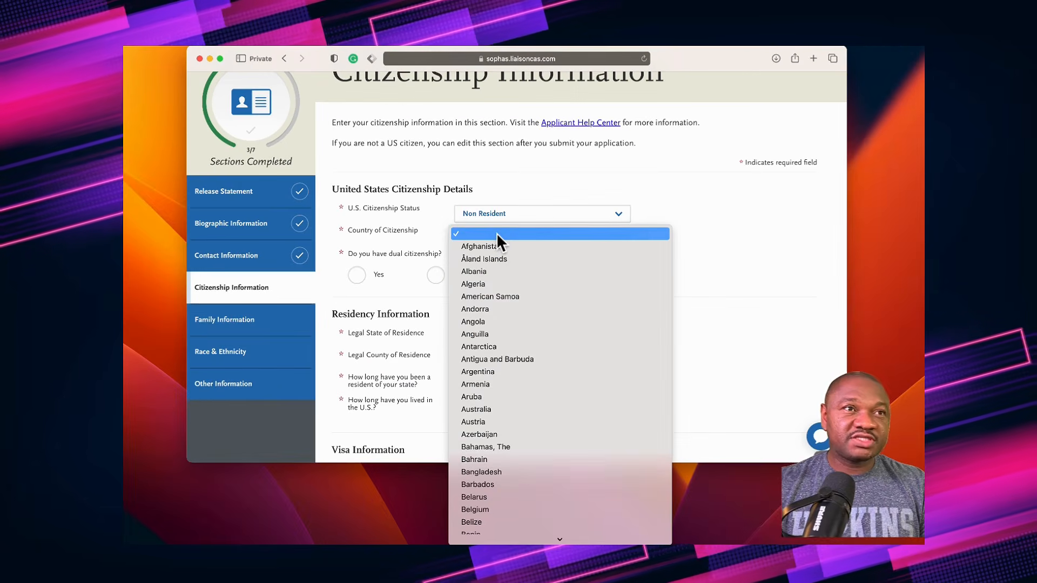
text(gh)
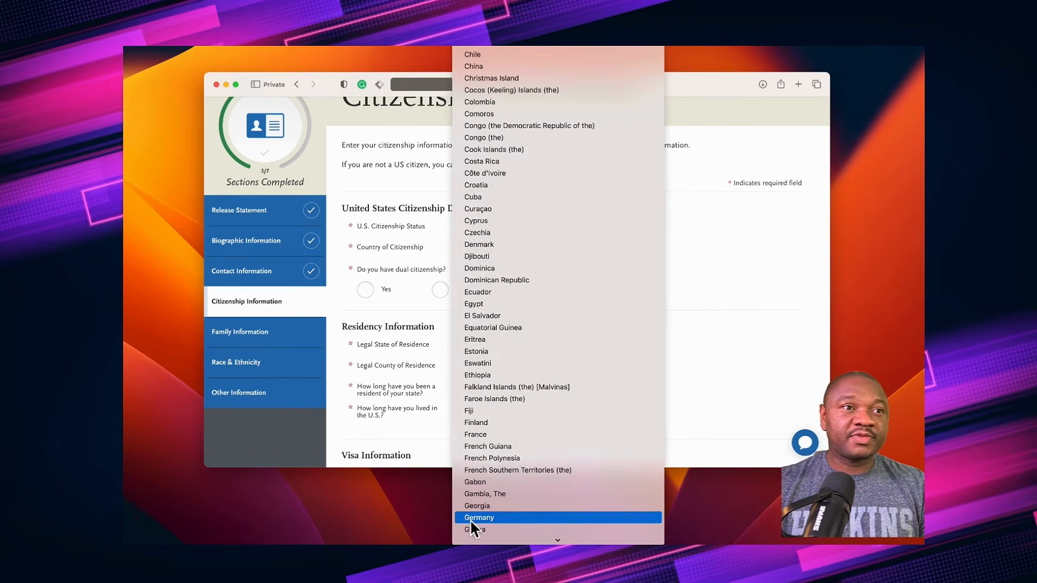
click(475, 528)
scroll(454, 324, down, 2)
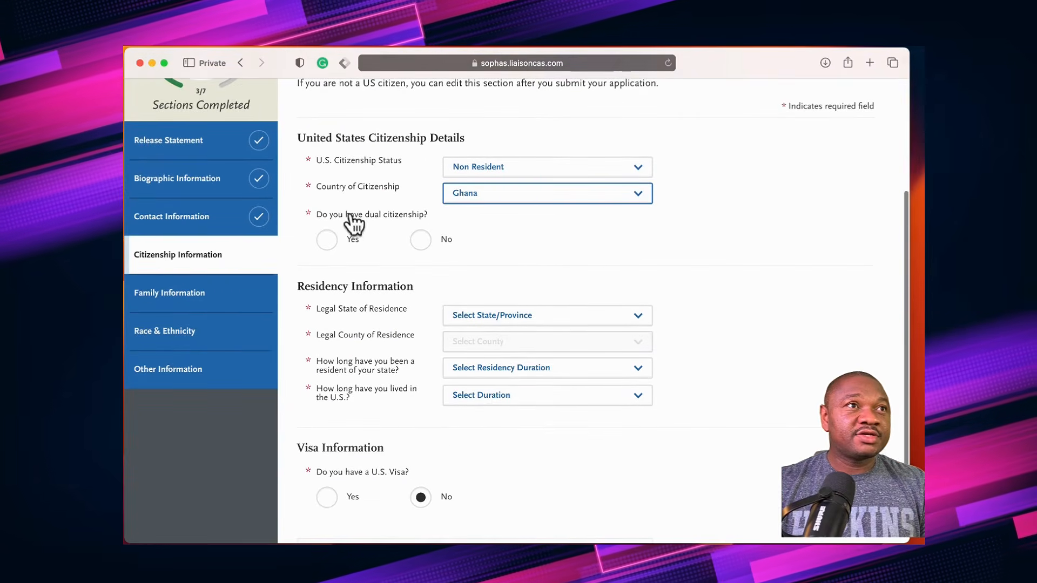
click(421, 239)
scroll(424, 306, down, 2)
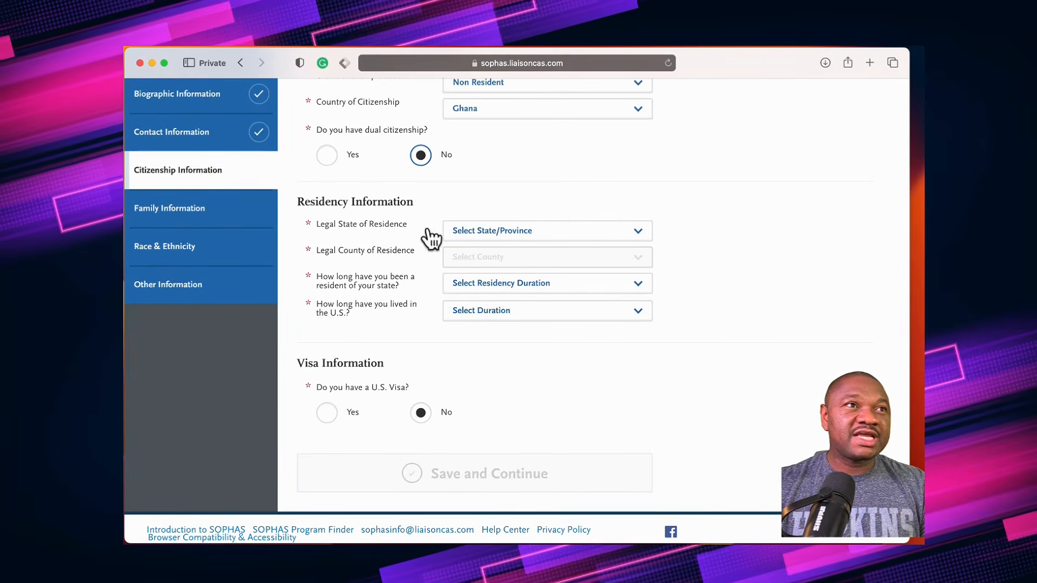
Choose International legal state and N/A county, then save and continue to Family Information
click(483, 236)
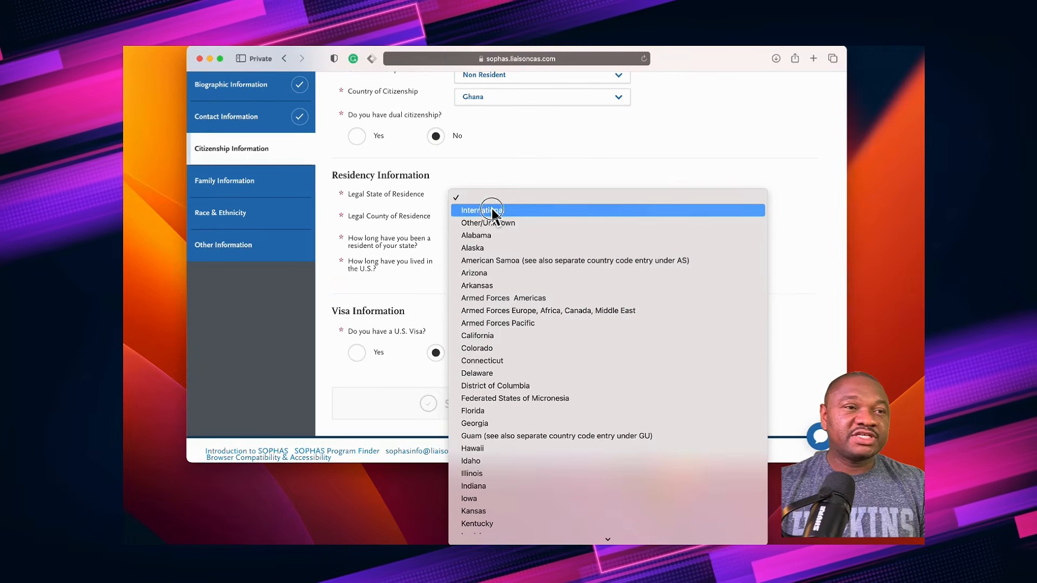
click(486, 211)
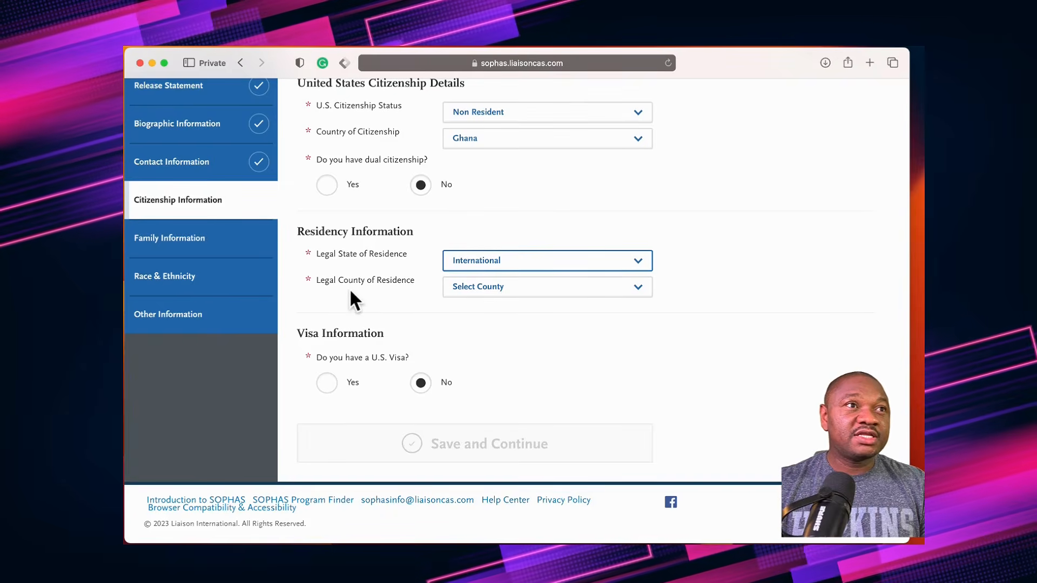
click(460, 287)
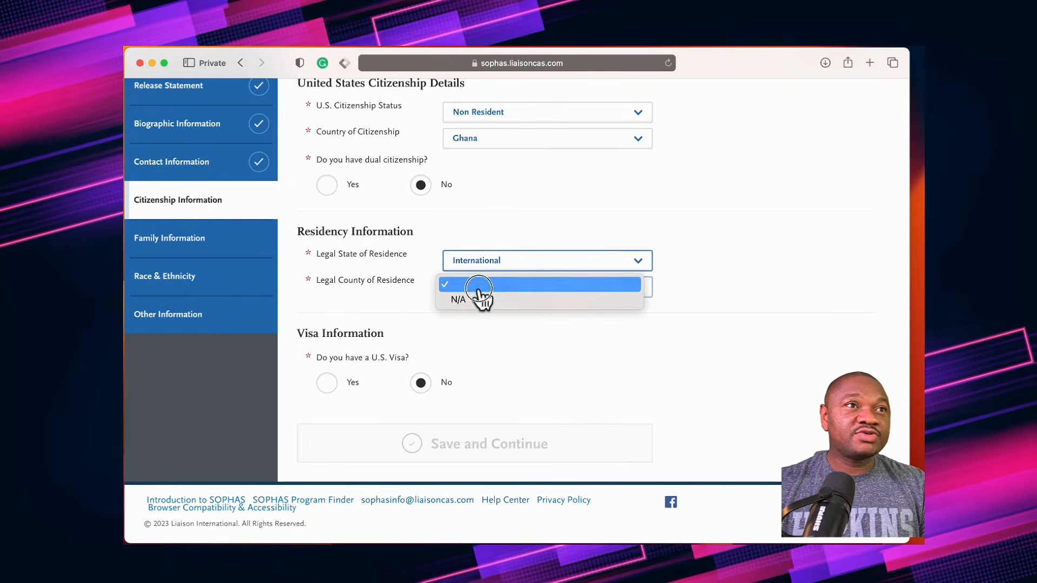
click(476, 301)
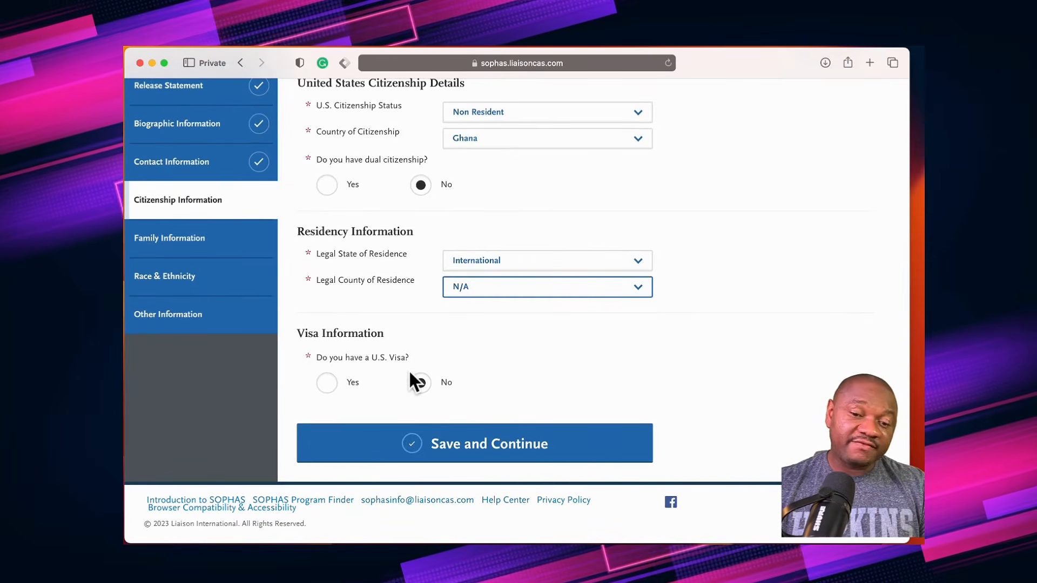
click(470, 454)
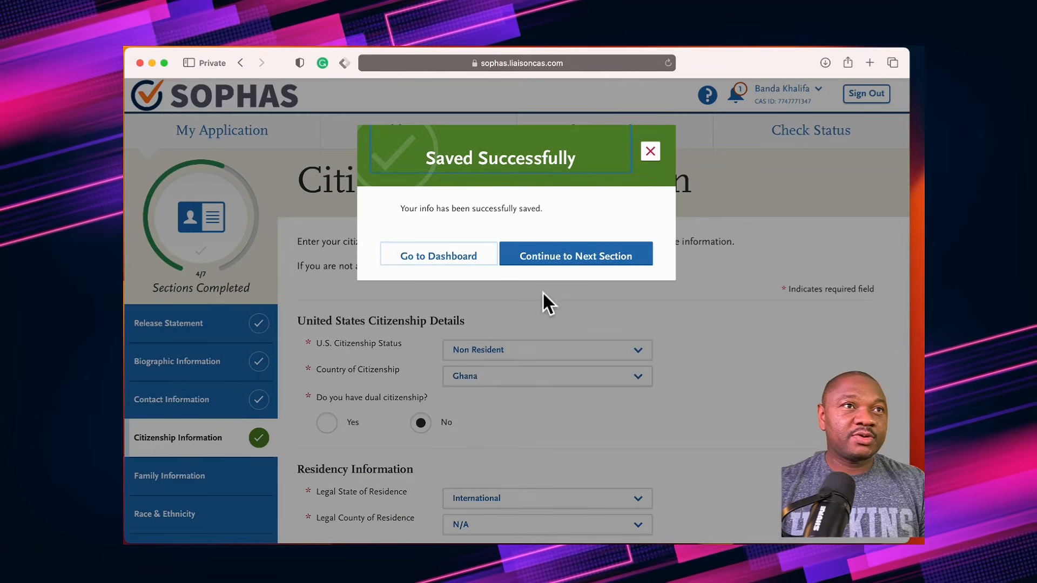
click(565, 261)
scroll(548, 390, down, 2)
Scroll through the Family Information page without adding a parent or guardian
scroll(548, 385, up, 2)
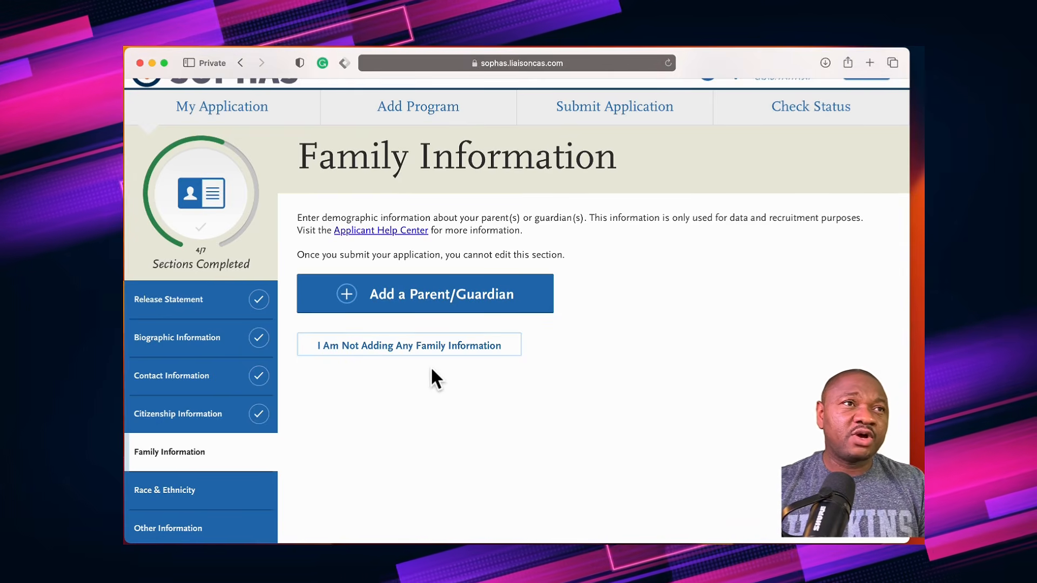
scroll(432, 370, down, 2)
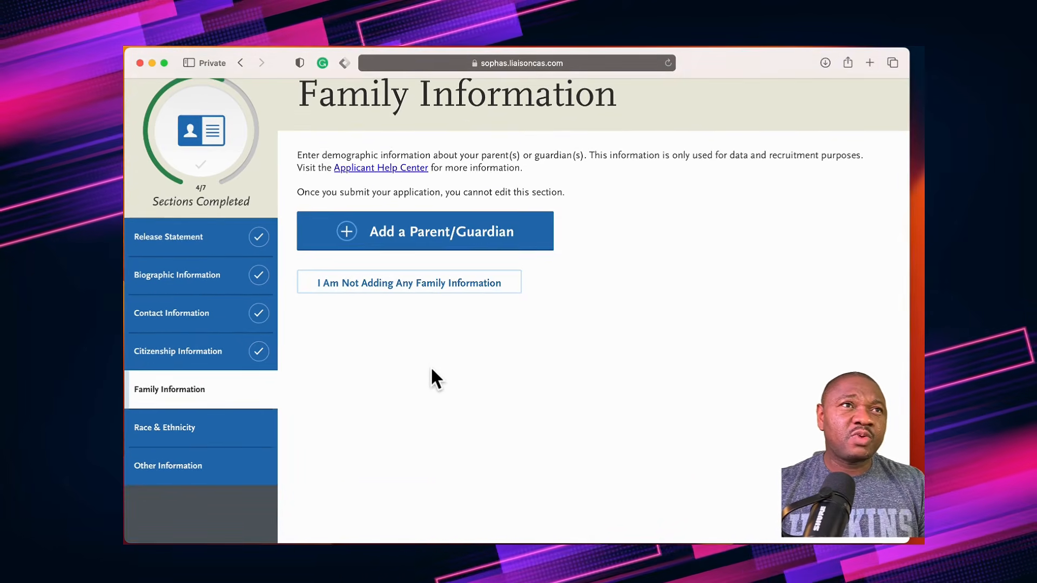
scroll(433, 378, down, 2)
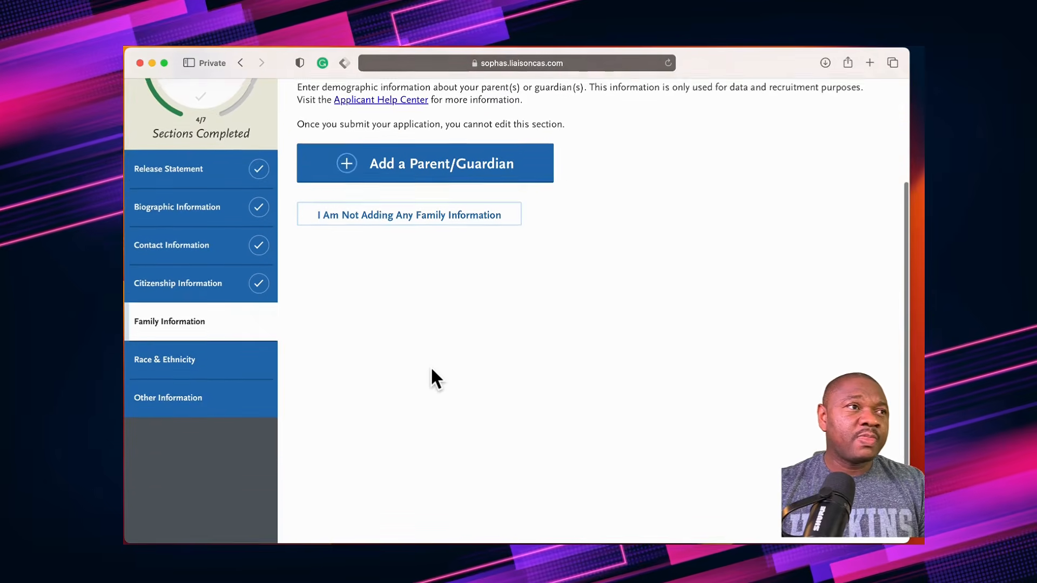
In Race & Ethnicity, answer No to Hispanic/Latino, check Black or African-American, and save
click(202, 355)
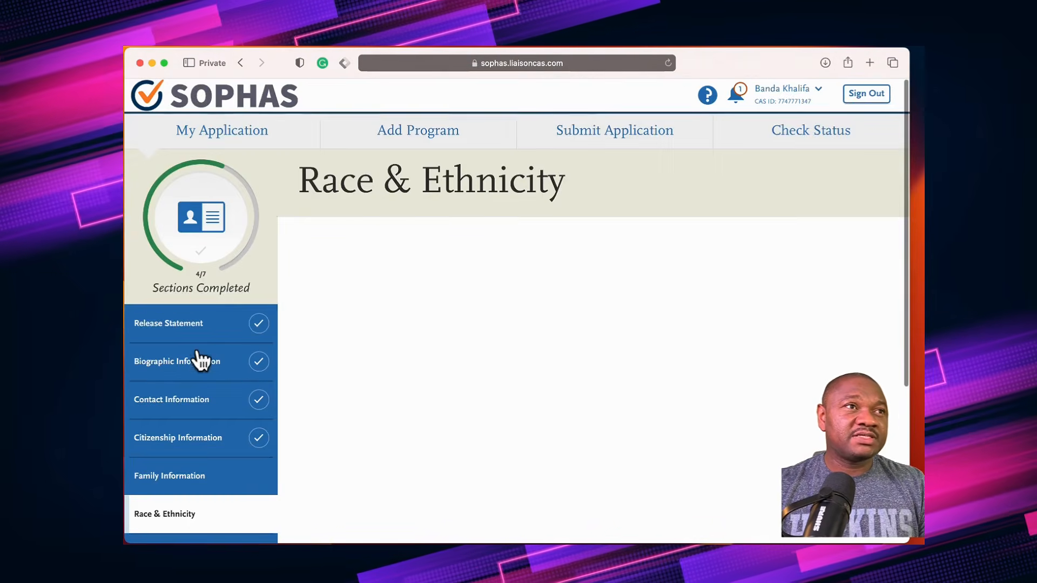
scroll(387, 262, down, 5)
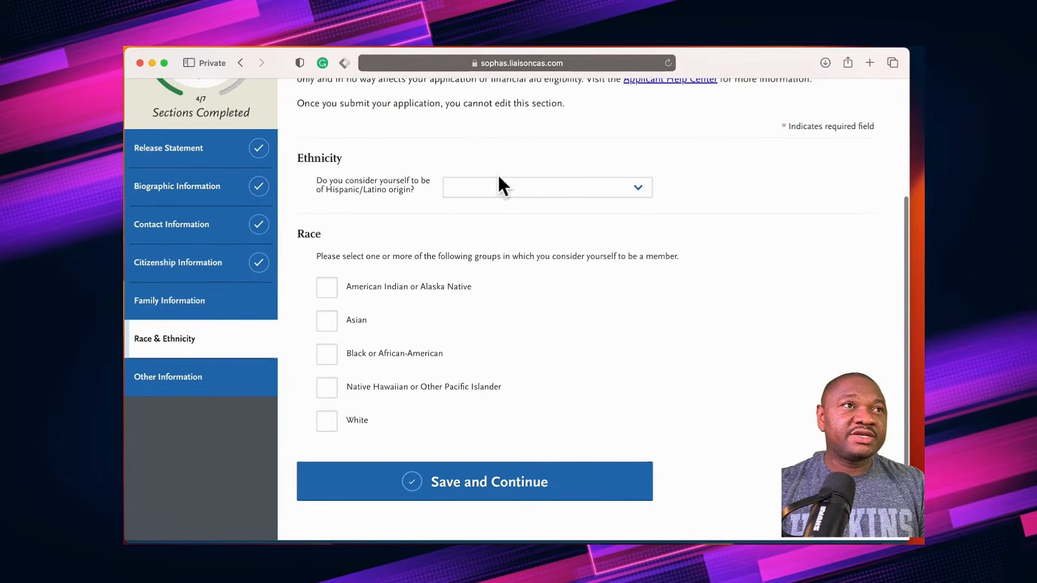
click(494, 190)
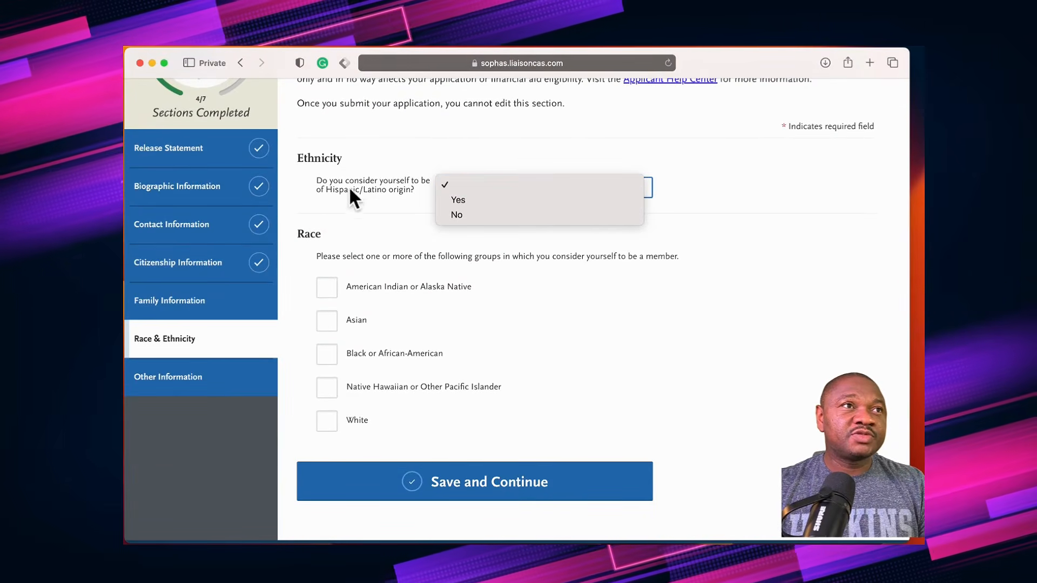
click(460, 215)
scroll(360, 292, down, 2)
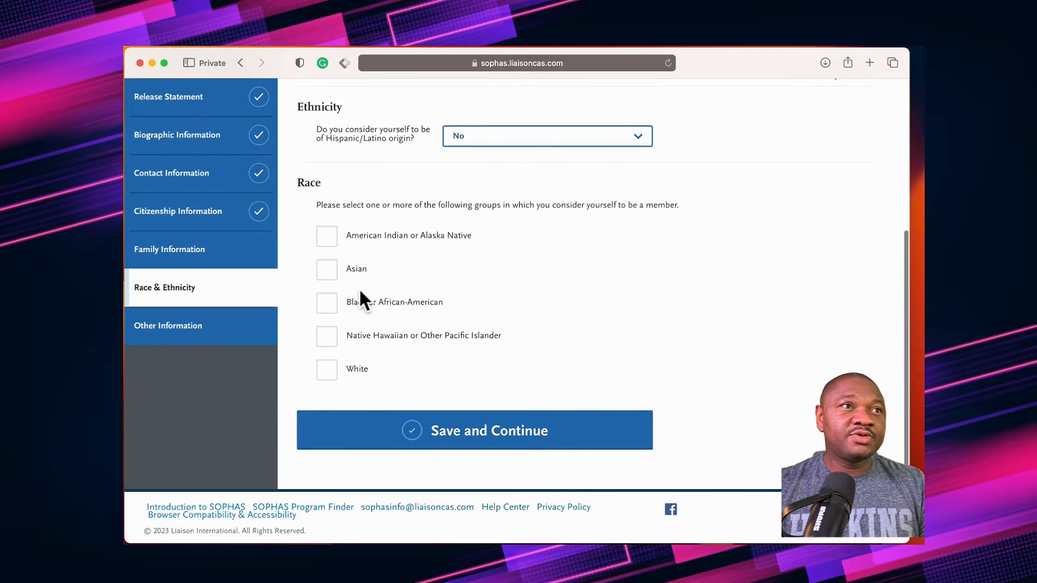
click(332, 302)
scroll(389, 329, down, 1)
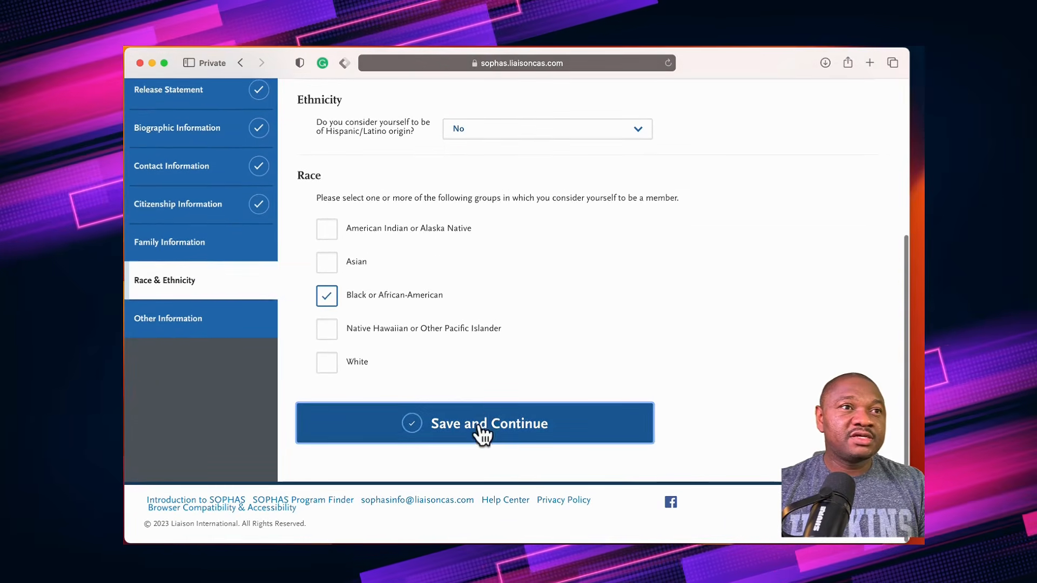
click(479, 427)
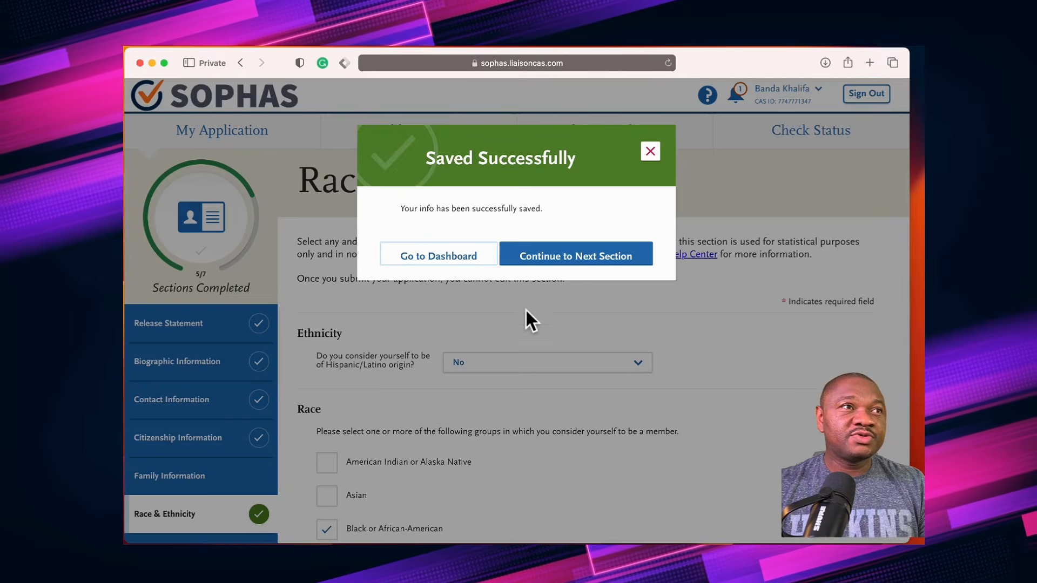
click(560, 258)
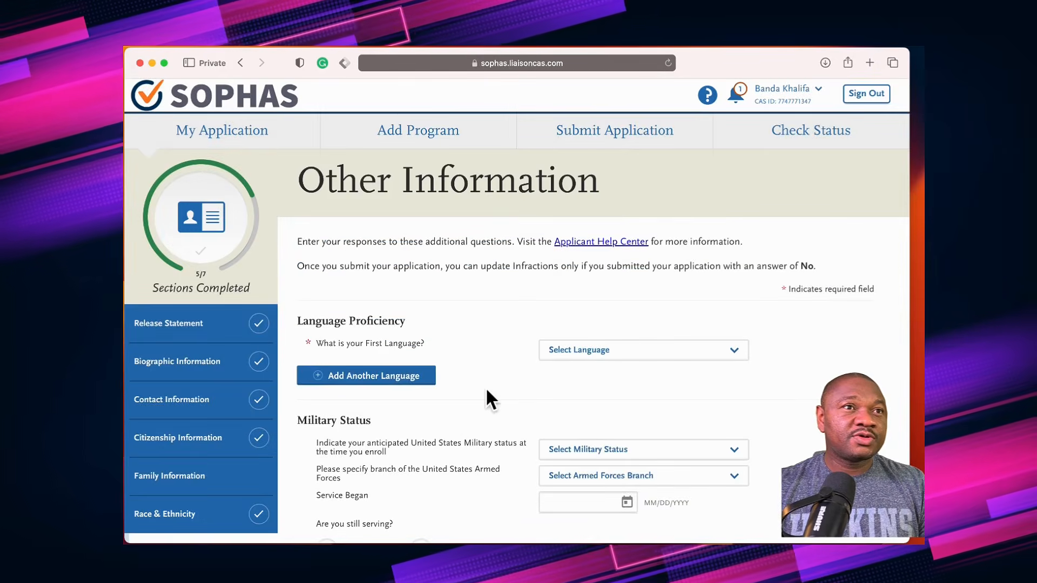
Choose English as first language, Not a member of the military, and armed forces branch N/A
scroll(485, 387, down, 3)
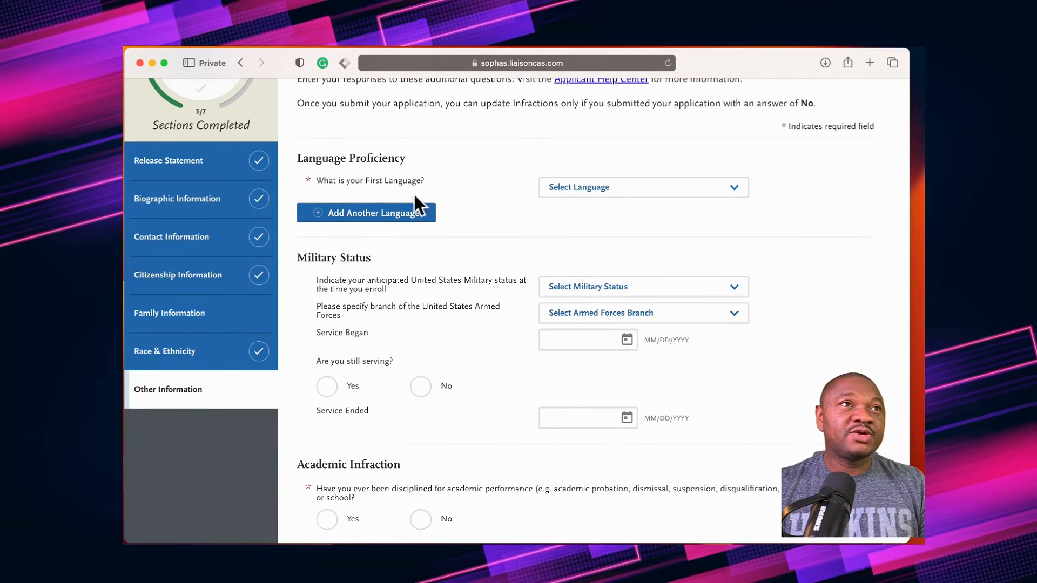
click(567, 189)
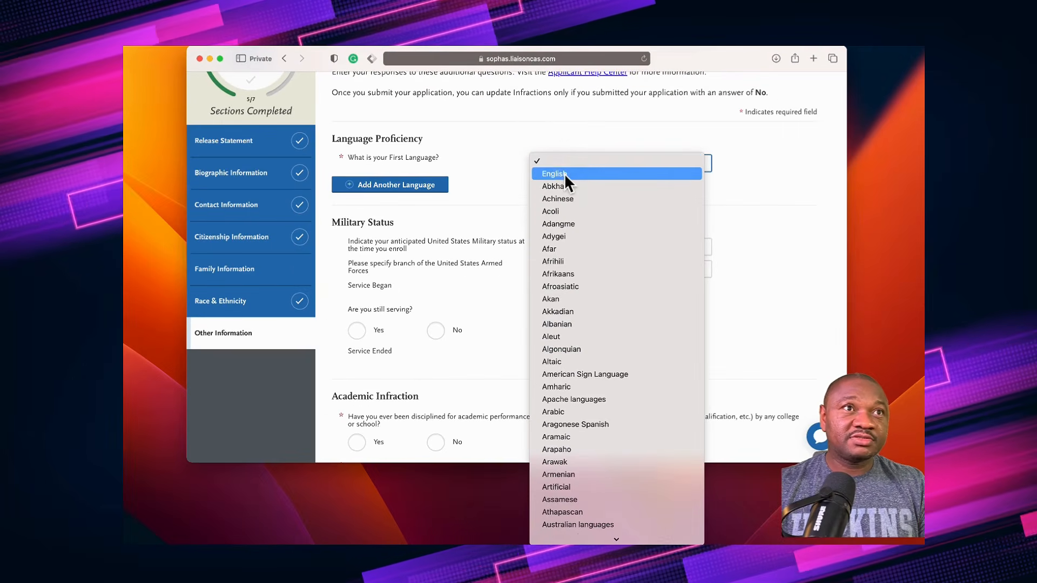
click(565, 174)
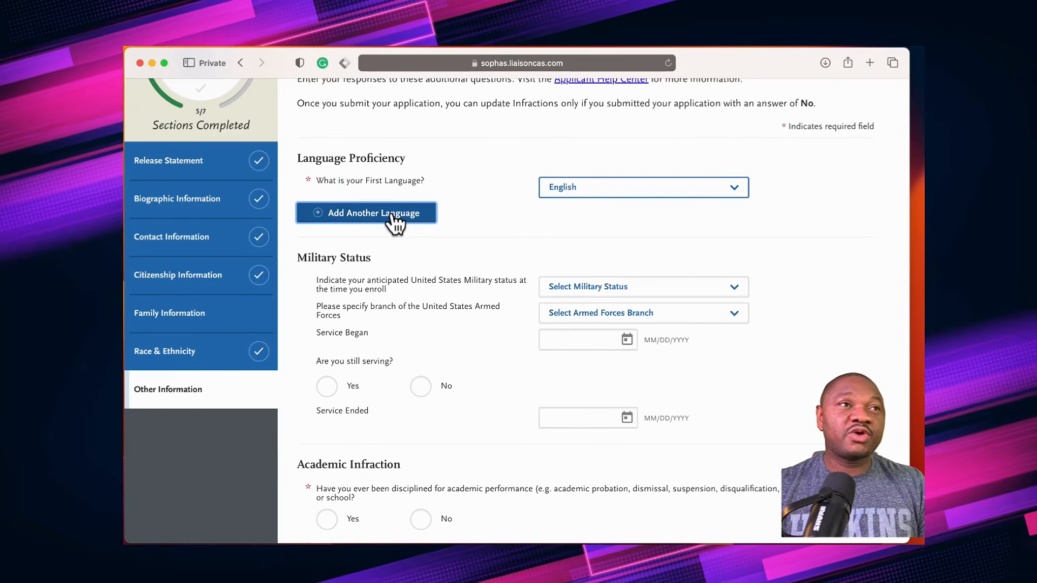
scroll(429, 300, down, 3)
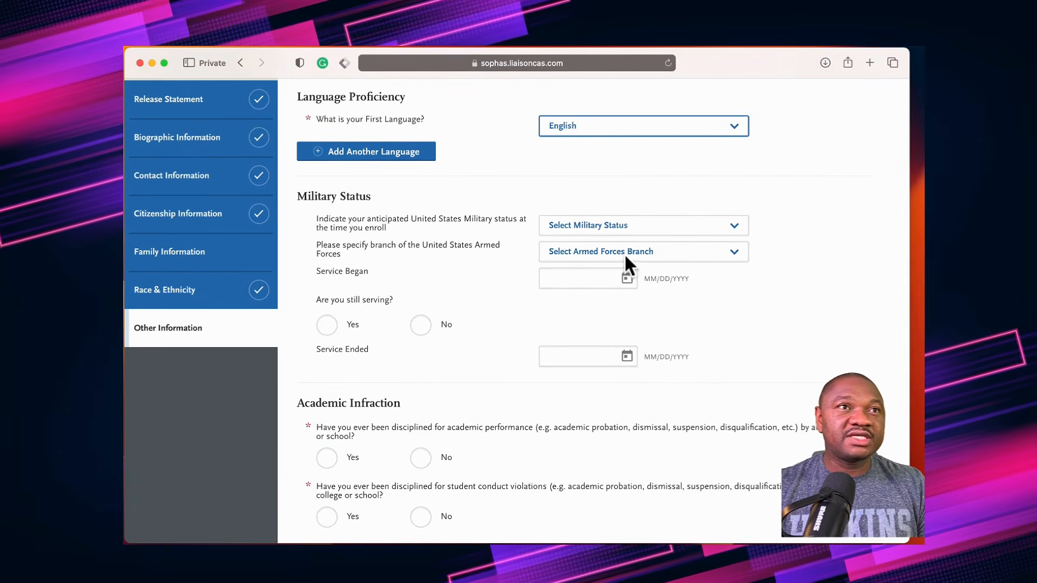
click(621, 227)
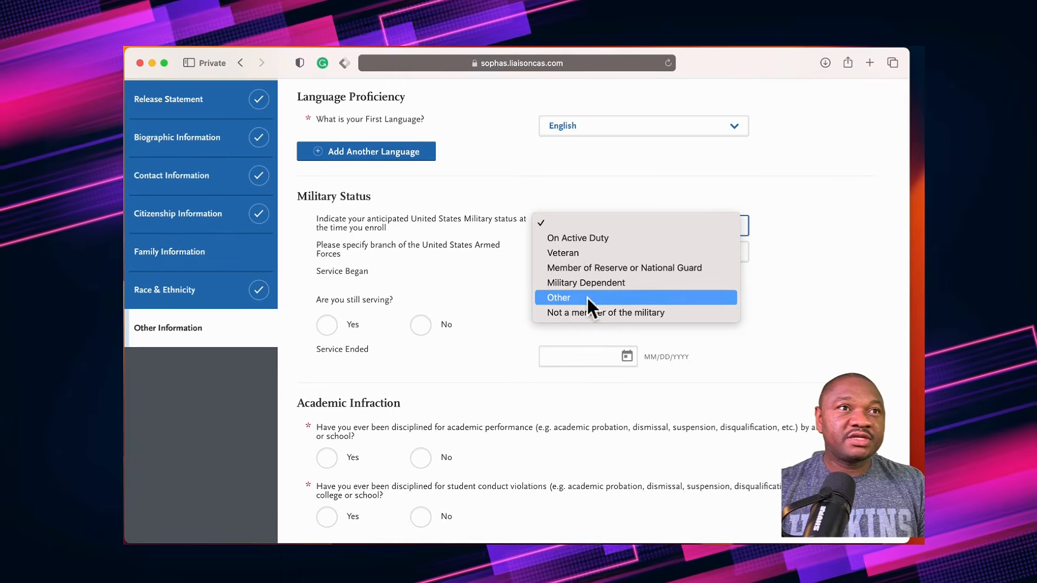
click(588, 312)
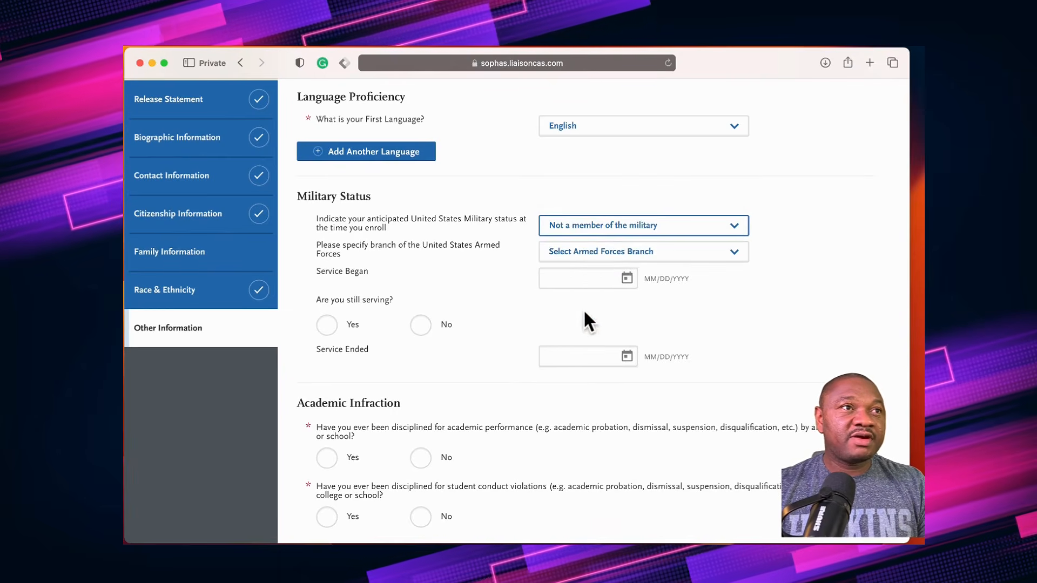
click(607, 256)
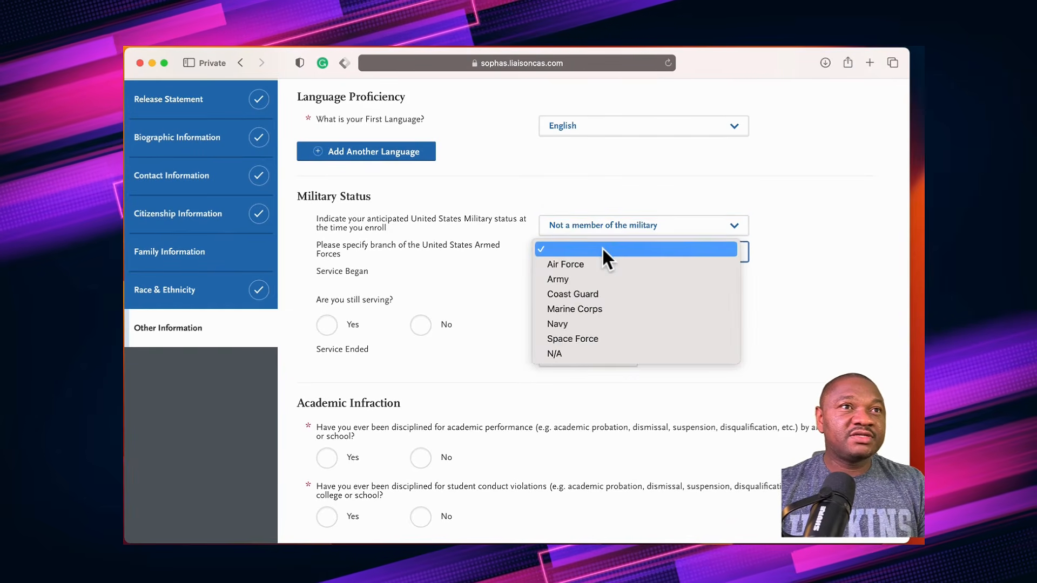
click(575, 355)
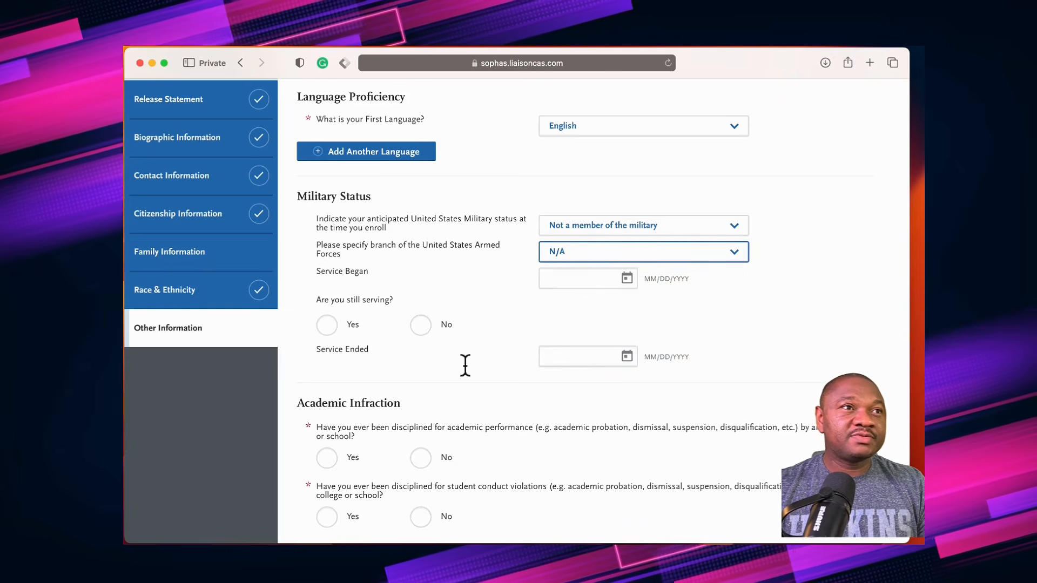
scroll(455, 274, down, 1)
scroll(455, 274, down, 3)
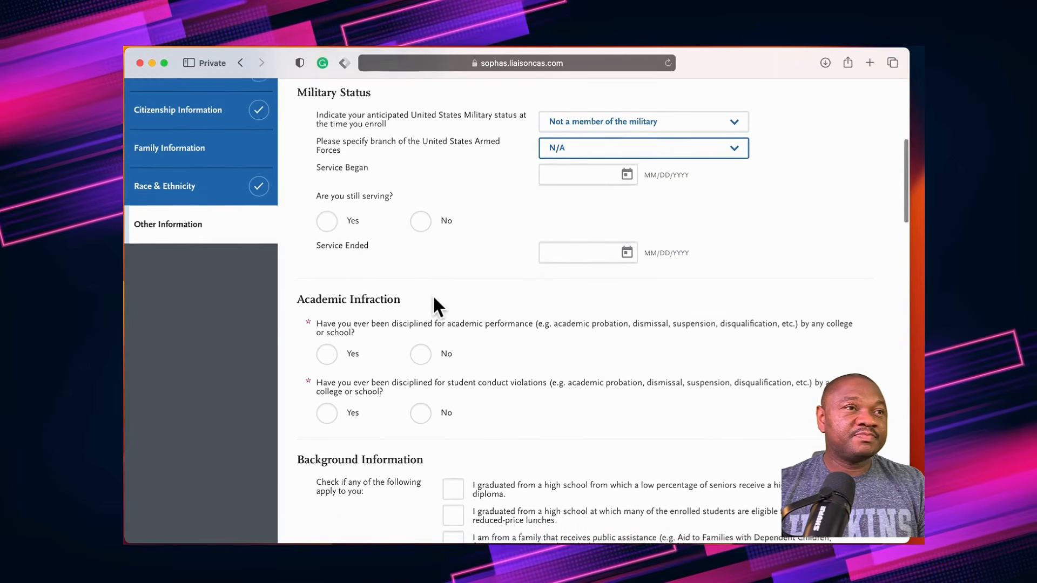
Answer No to the academic performance and student conduct discipline questions
scroll(435, 303, down, 4)
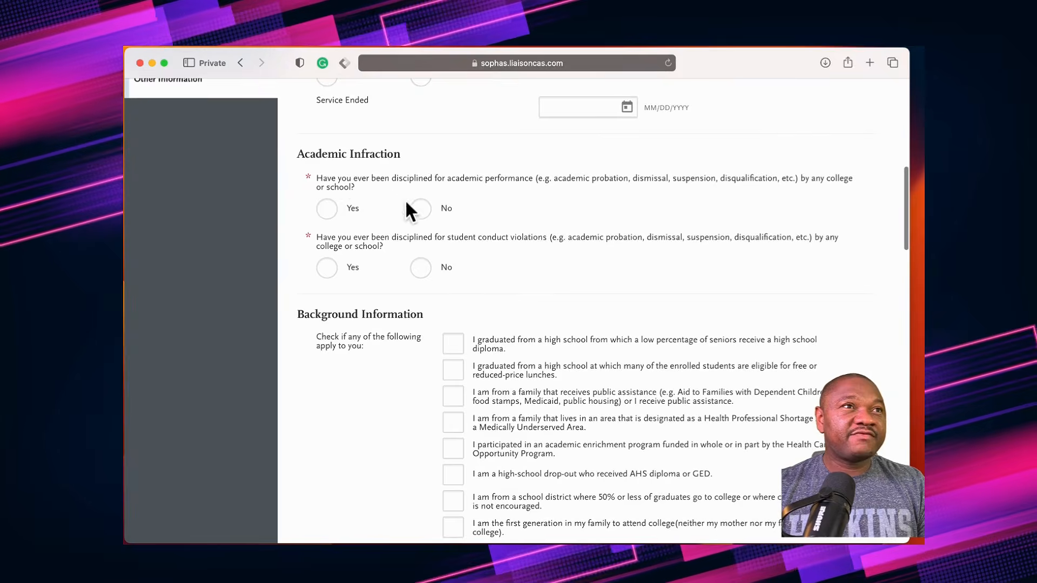
click(420, 211)
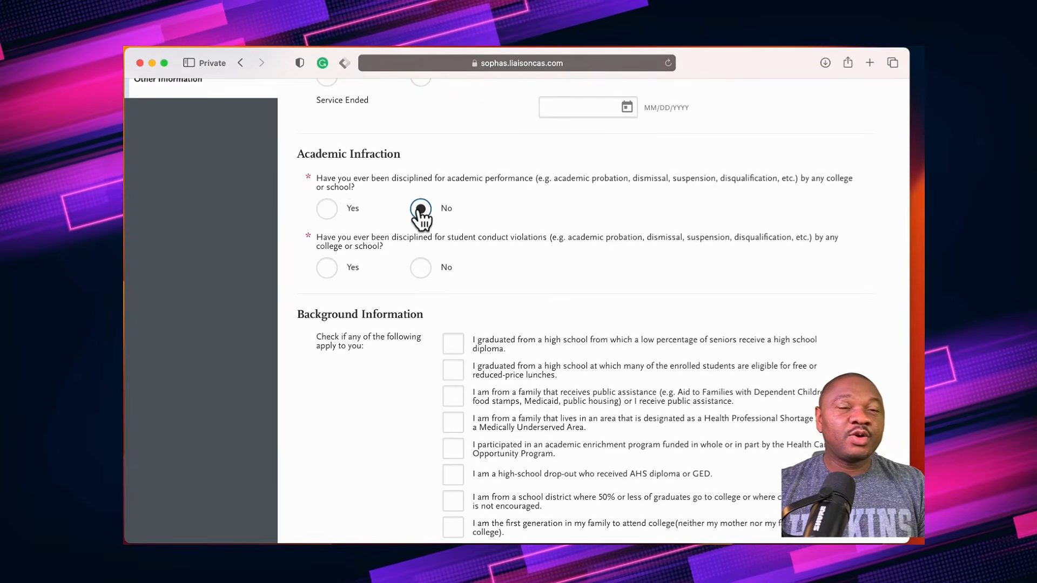
click(422, 269)
scroll(436, 350, down, 3)
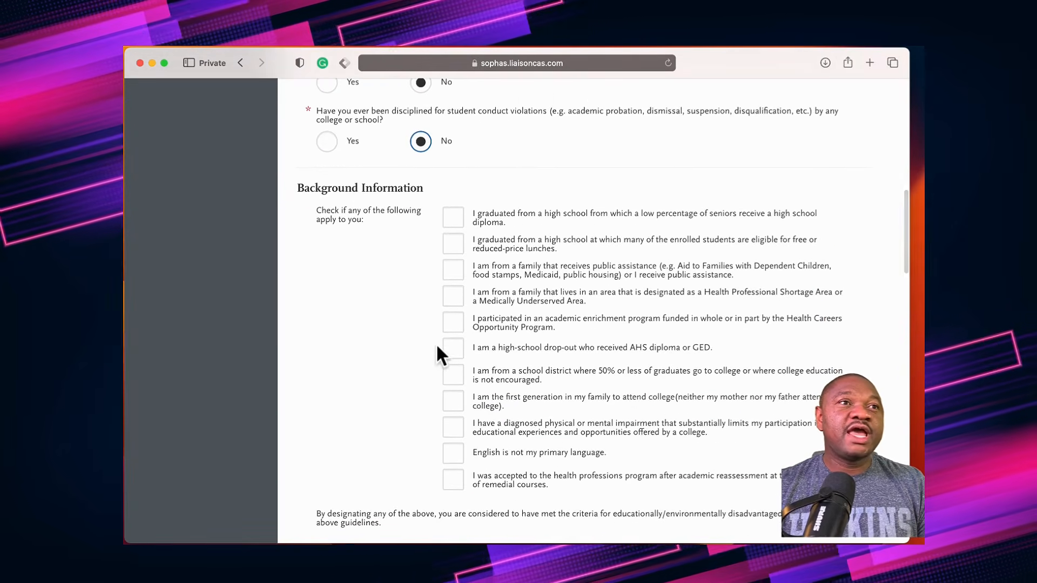
scroll(388, 307, down, 5)
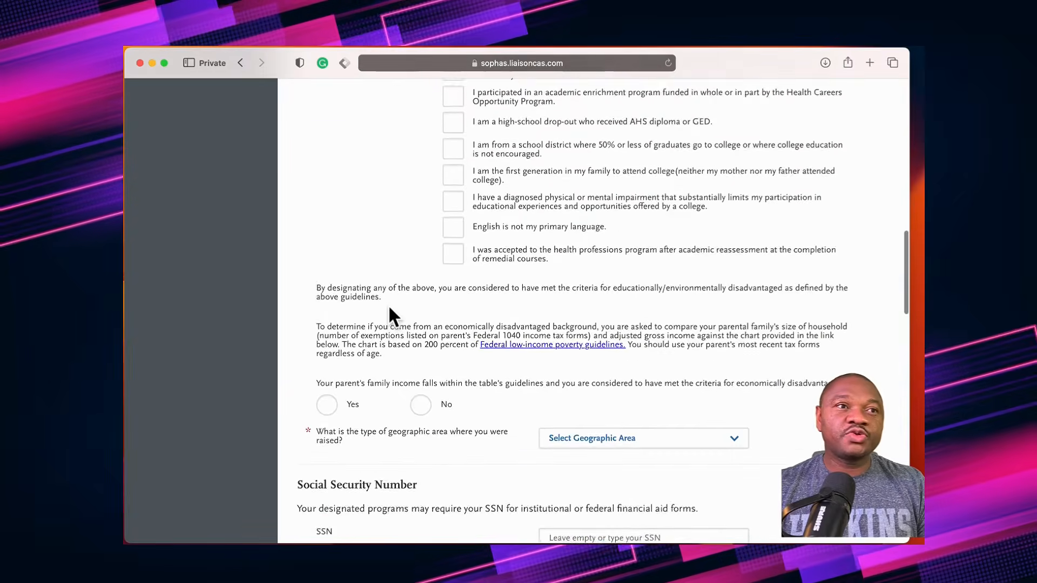
scroll(389, 307, up, 3)
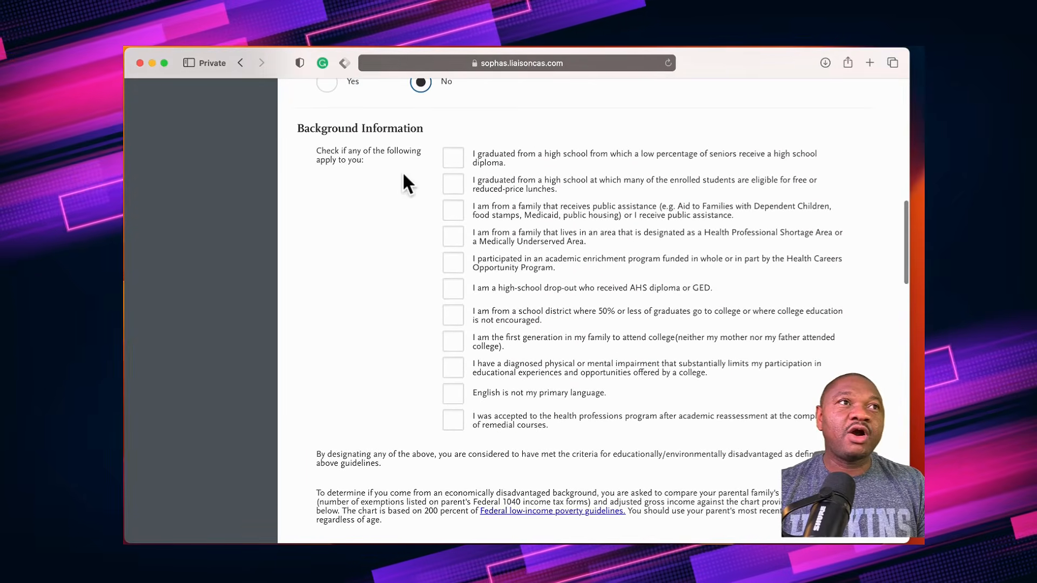
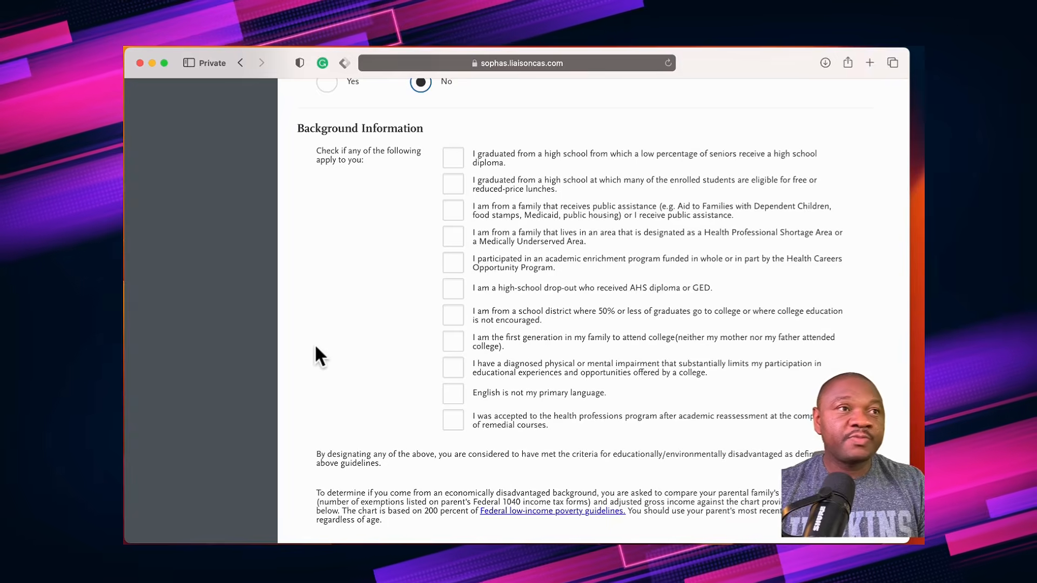
Answer Yes to the family-income question and set the area raised to Small Town (2,500–9,999)
scroll(319, 356, down, 4)
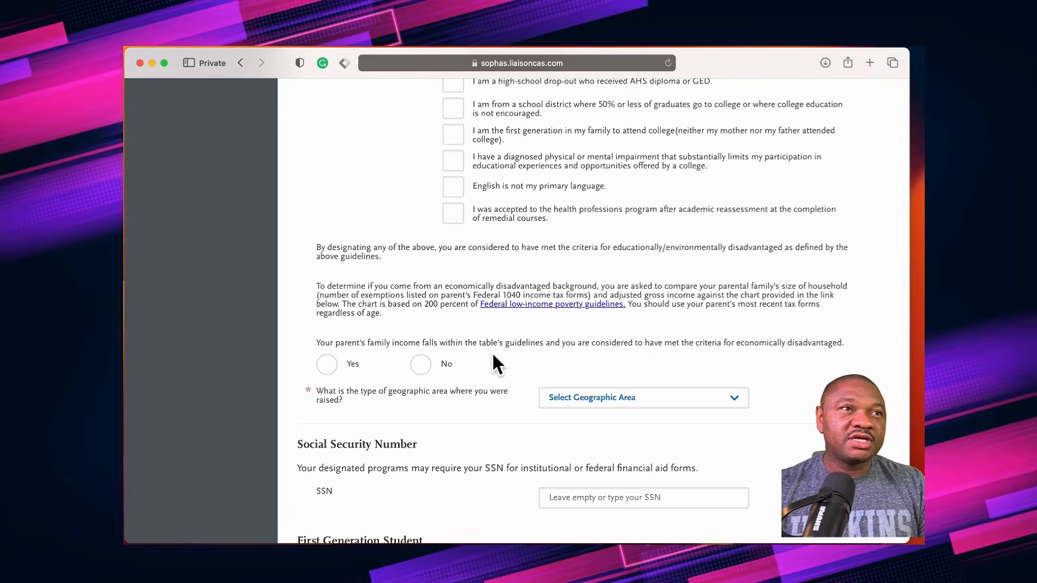
click(326, 367)
scroll(419, 427, down, 1)
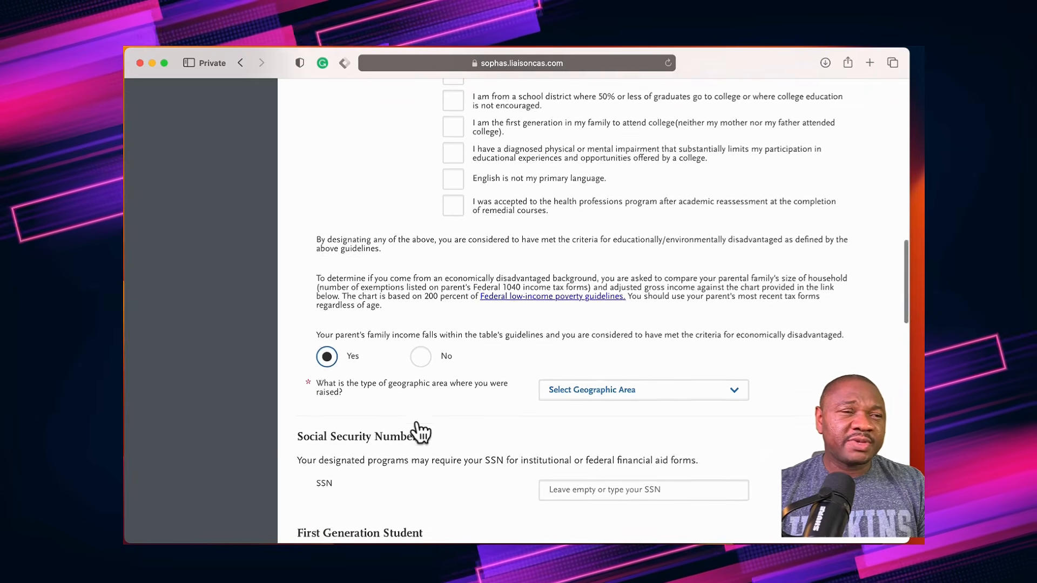
scroll(417, 424, down, 1)
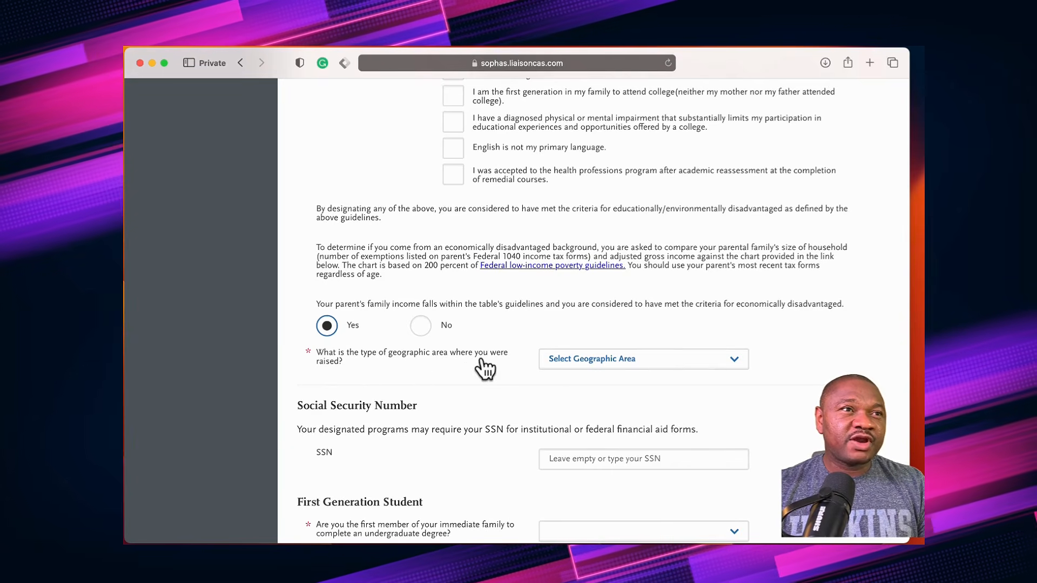
click(607, 360)
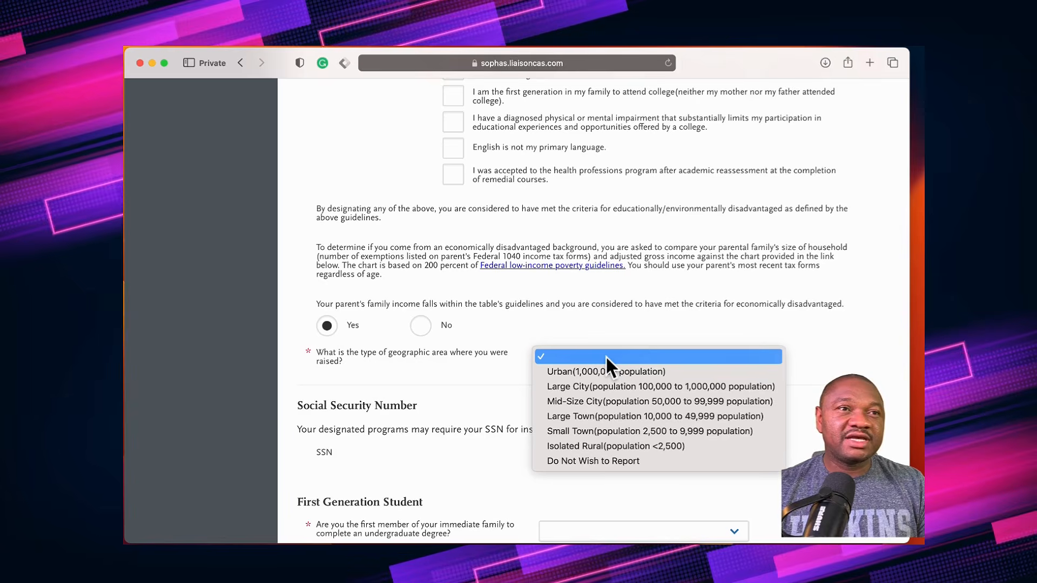
click(575, 432)
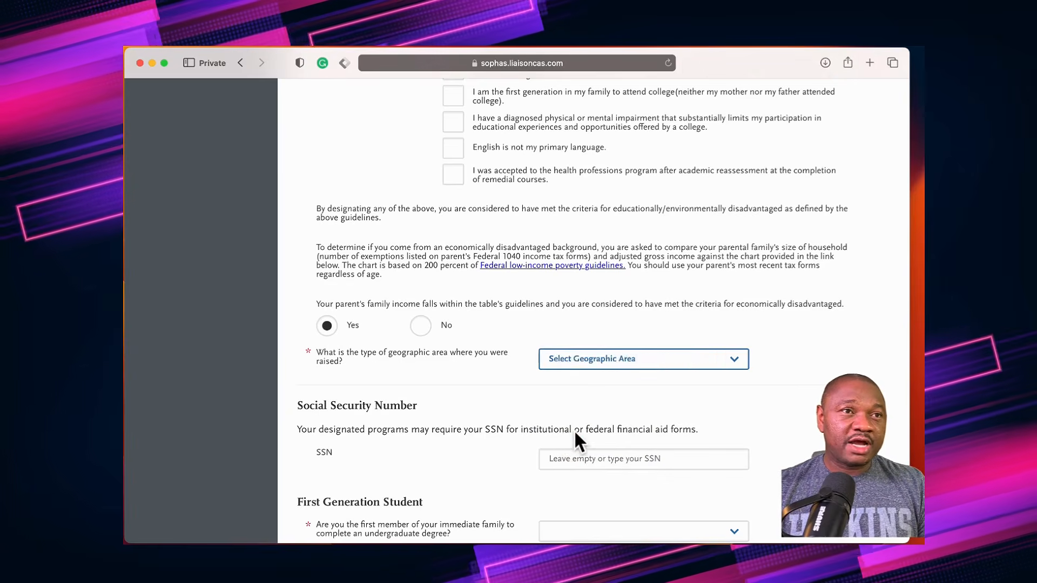
scroll(564, 448, down, 3)
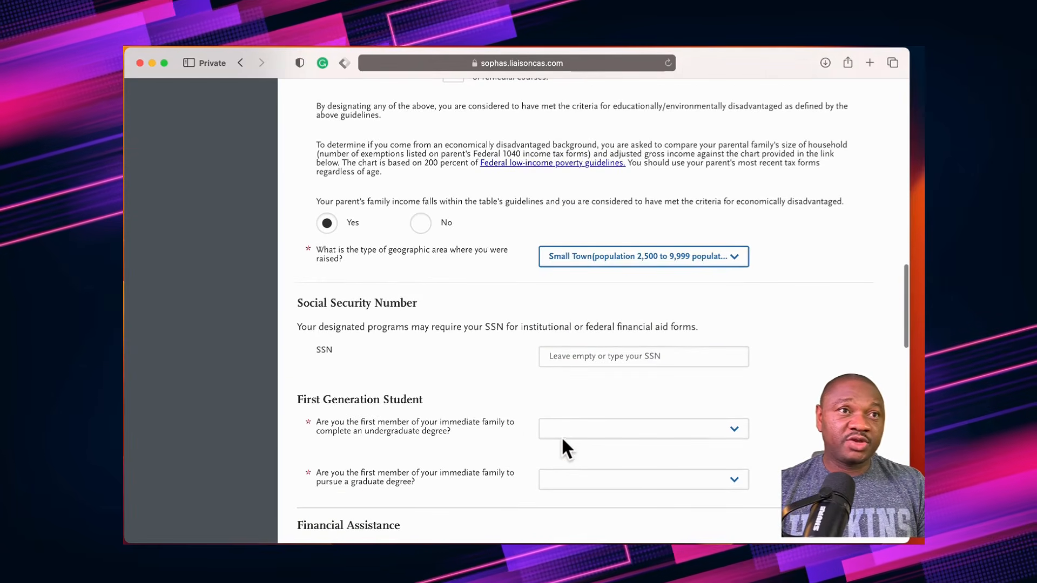
Answer Yes to first to complete undergraduate and graduate degrees, and No to military education benefits
scroll(533, 426, down, 3)
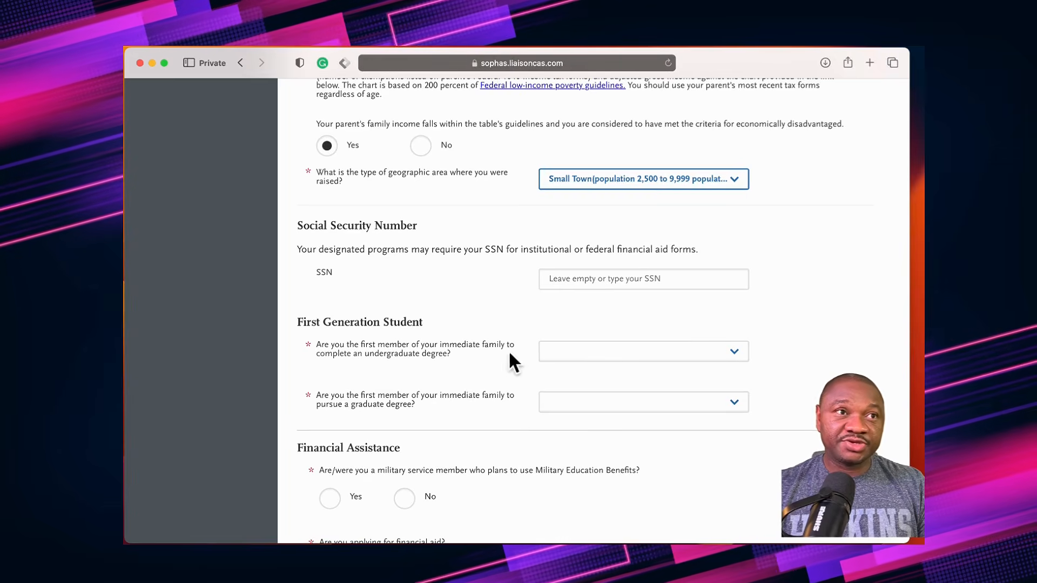
click(556, 352)
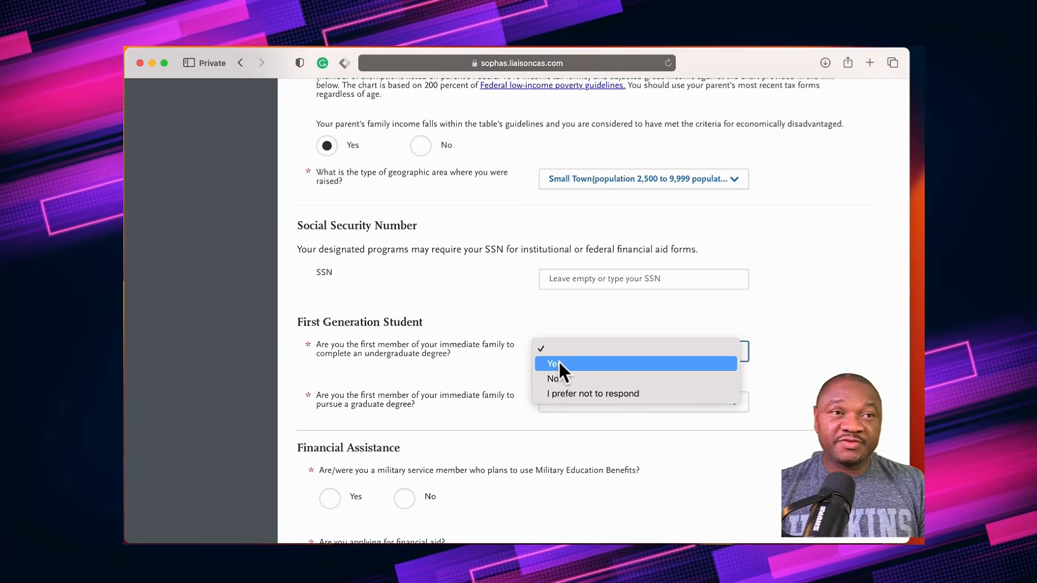
click(558, 361)
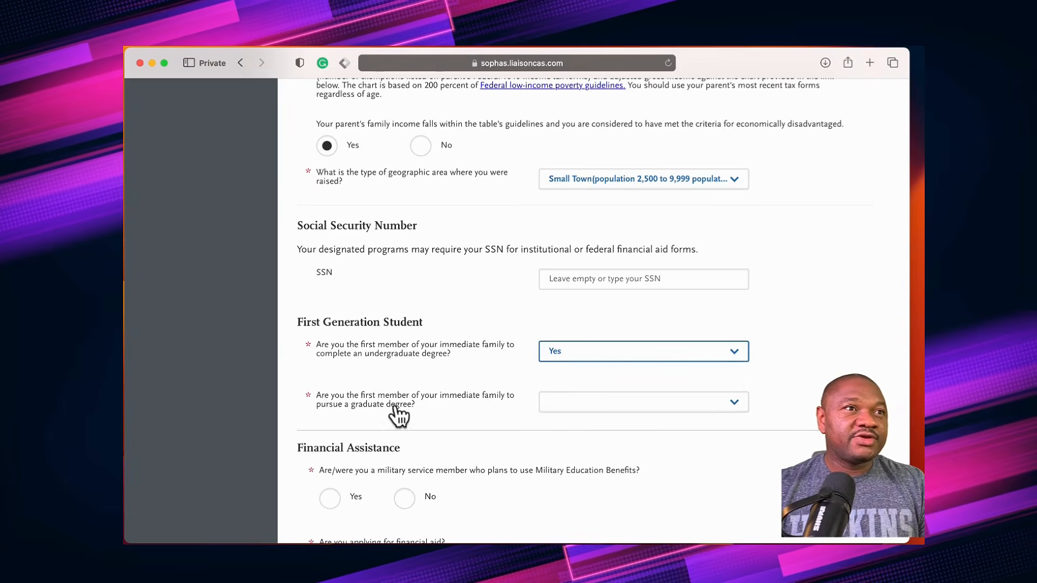
scroll(463, 415, down, 1)
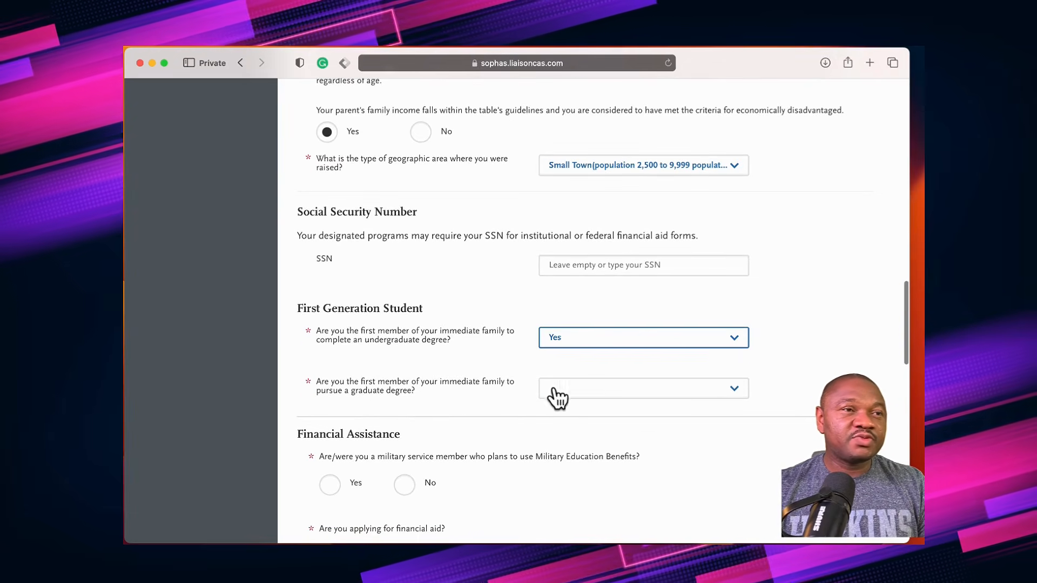
click(573, 390)
click(568, 401)
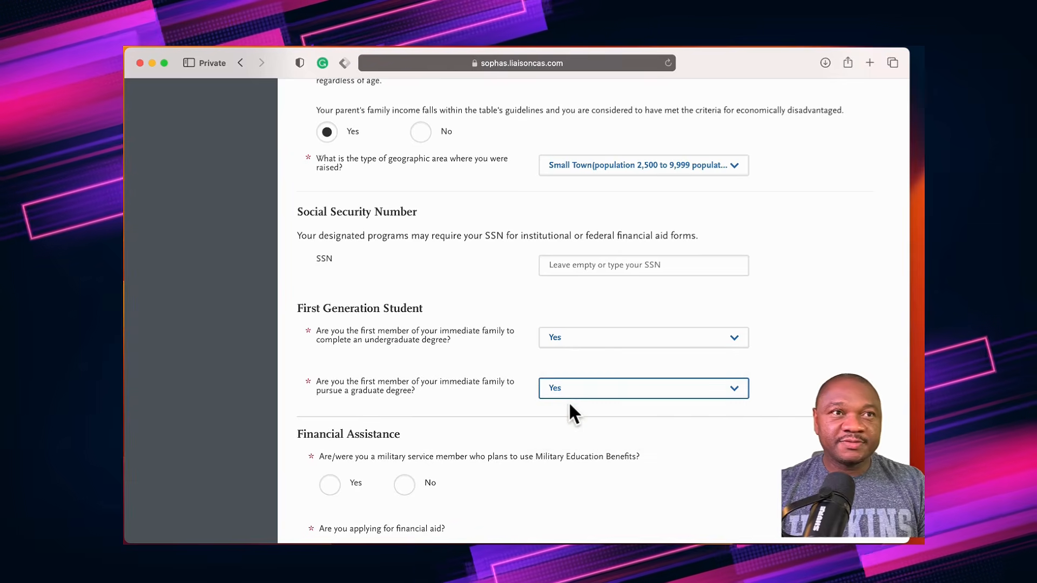
scroll(568, 401, down, 5)
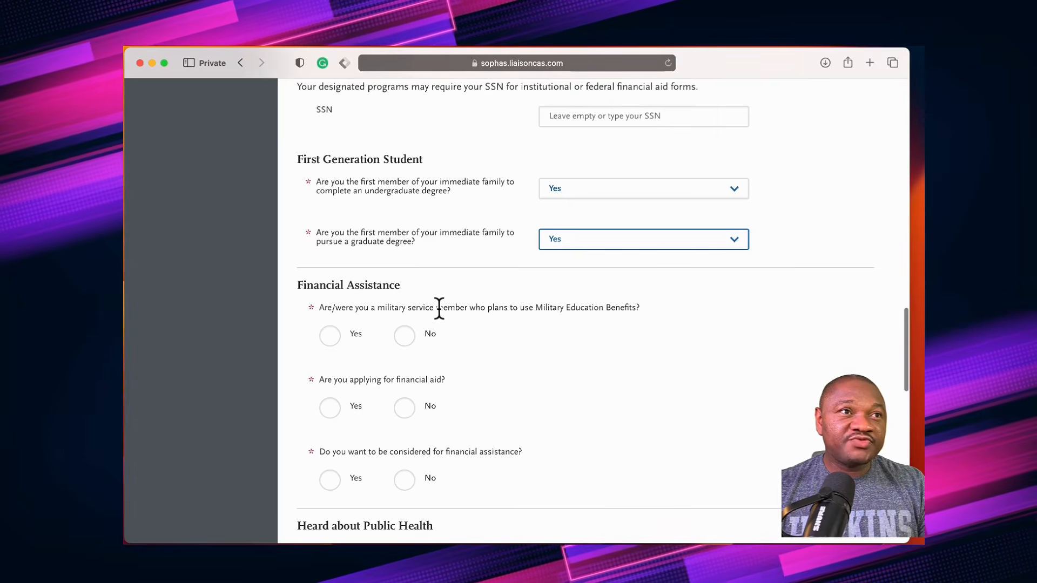
click(411, 336)
scroll(427, 343, down, 3)
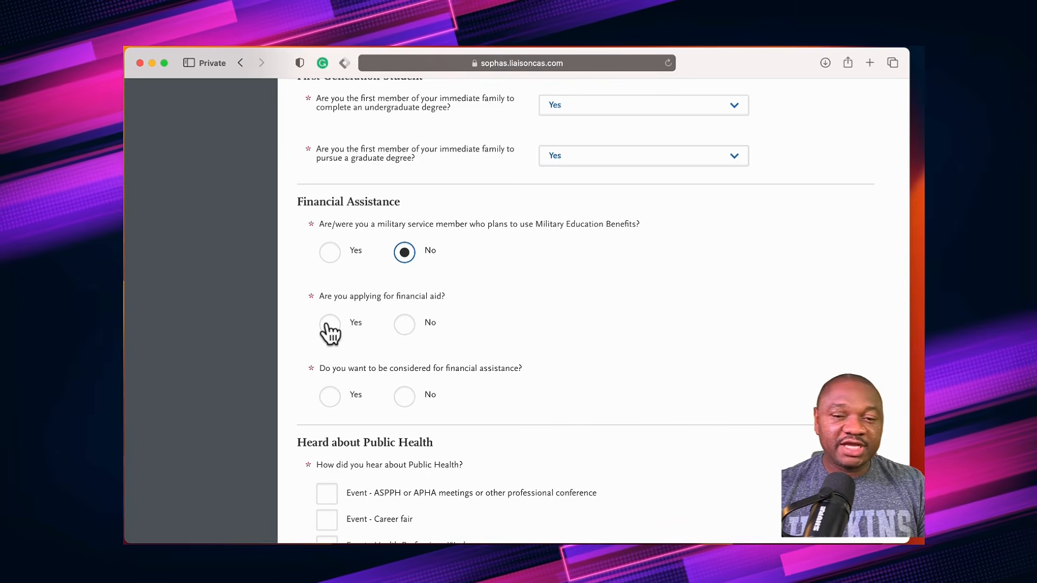
Save the section with both financial aid answers Yes and Event - Idealist grad fair checked
scroll(330, 328, down, 2)
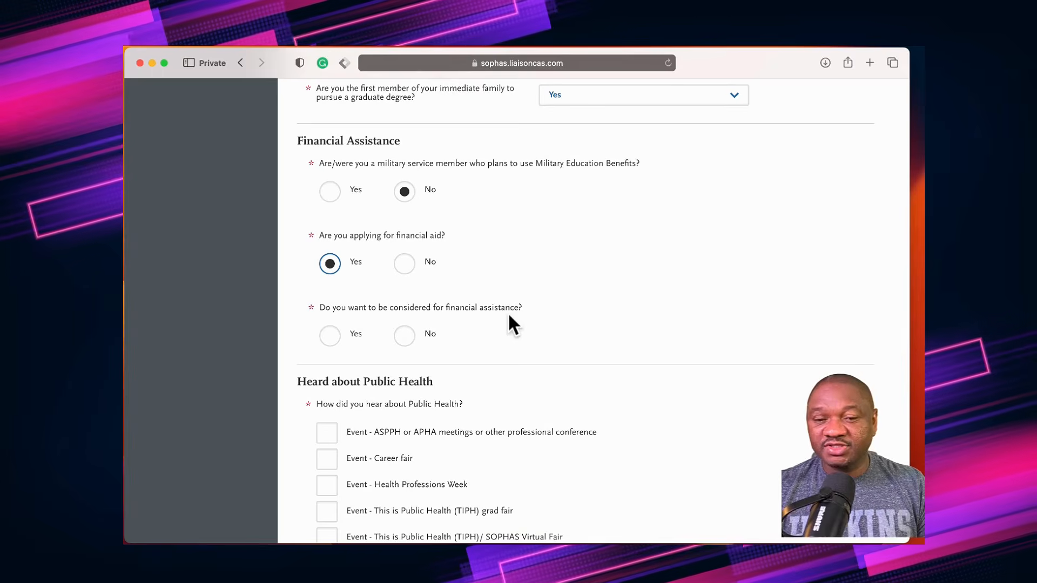
scroll(510, 367, down, 5)
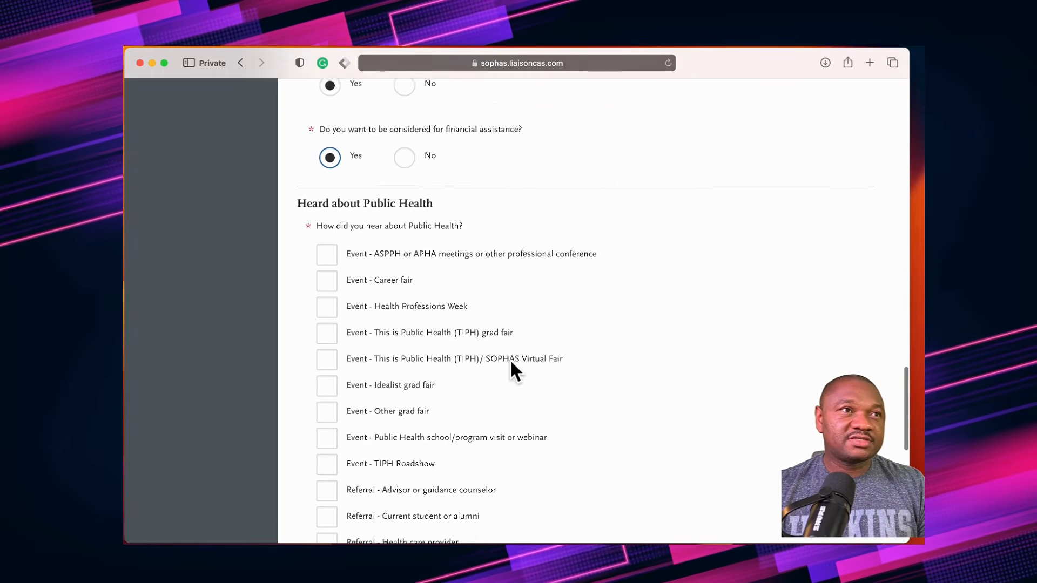
scroll(397, 324, down, 3)
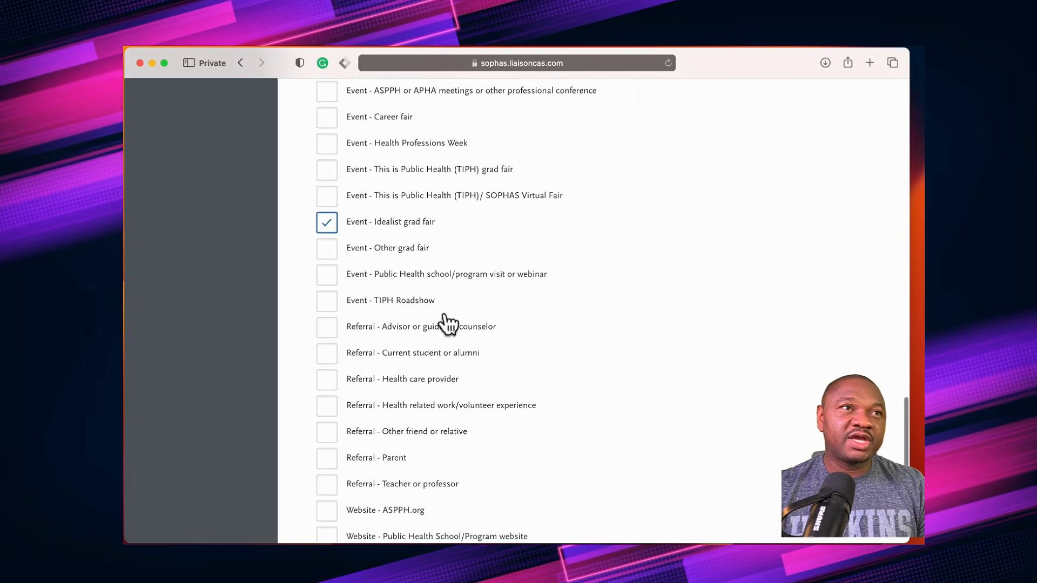
scroll(446, 324, down, 10)
click(479, 441)
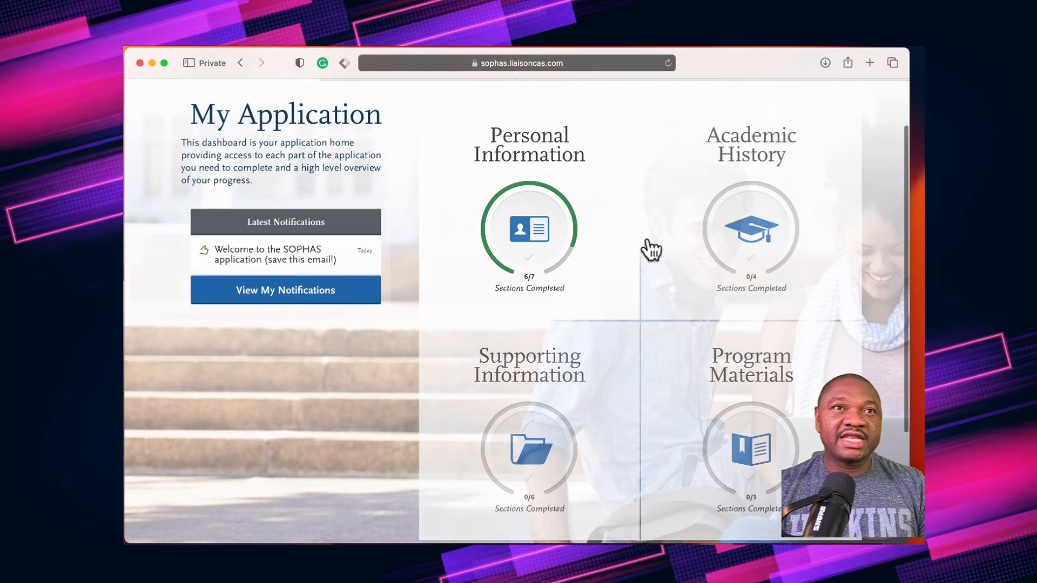
Go to Academic History and open its High School Attended page
click(718, 236)
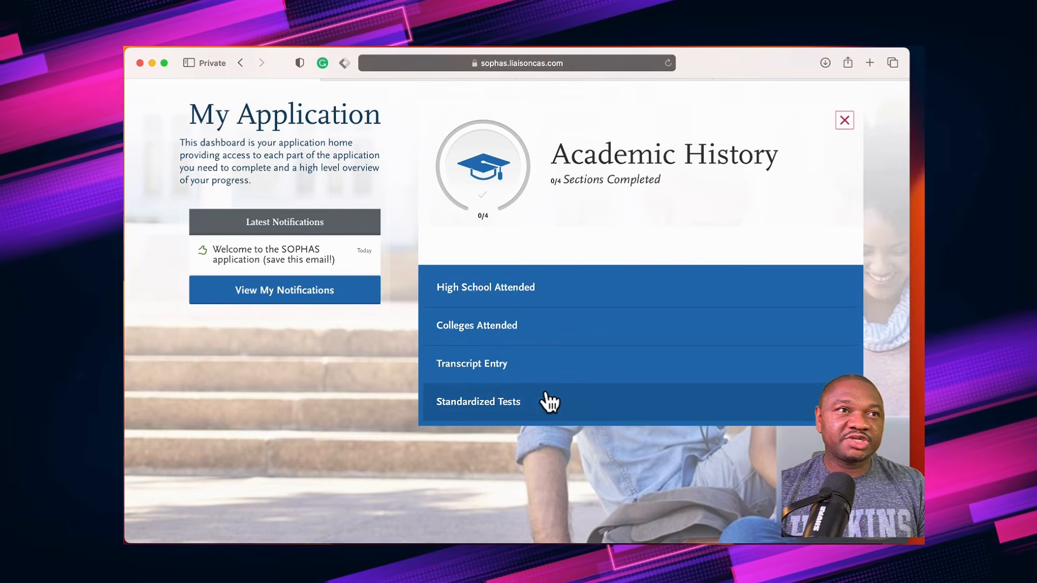
click(523, 288)
scroll(545, 401, down, 1)
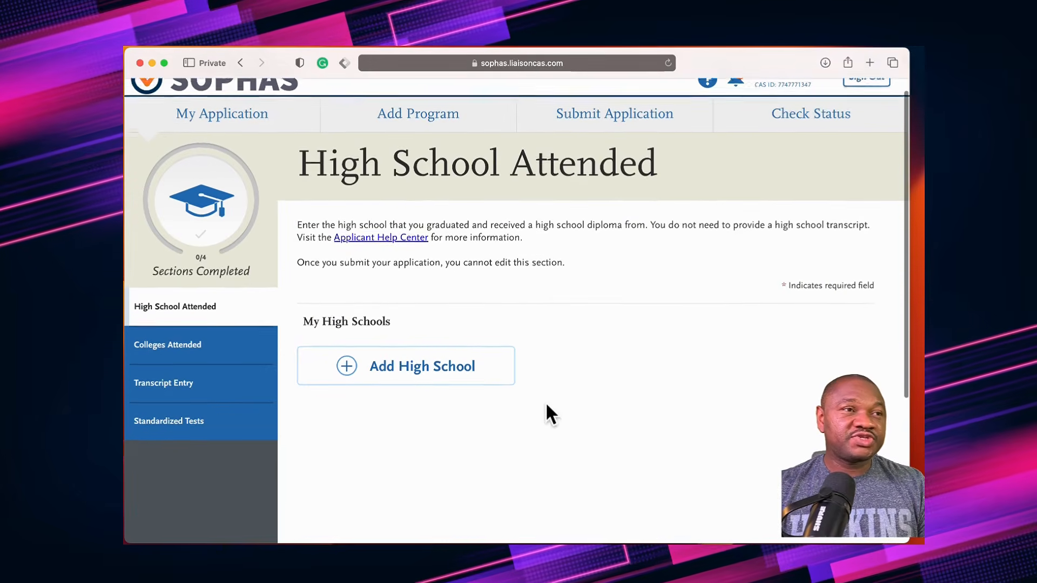
Start a new high school entry with Country set to Ghana
click(413, 346)
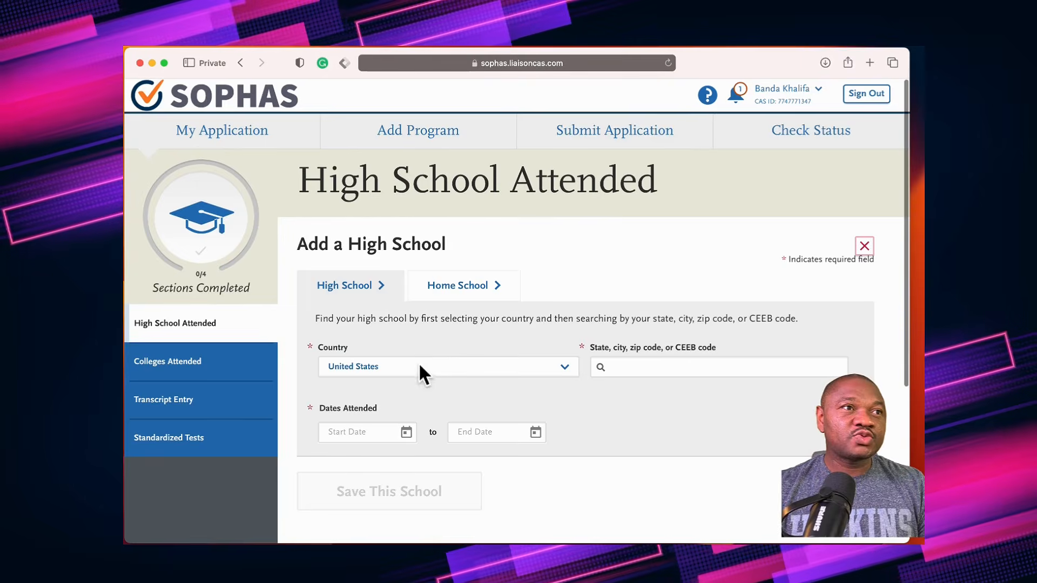
click(419, 362)
scroll(432, 324, down, 10)
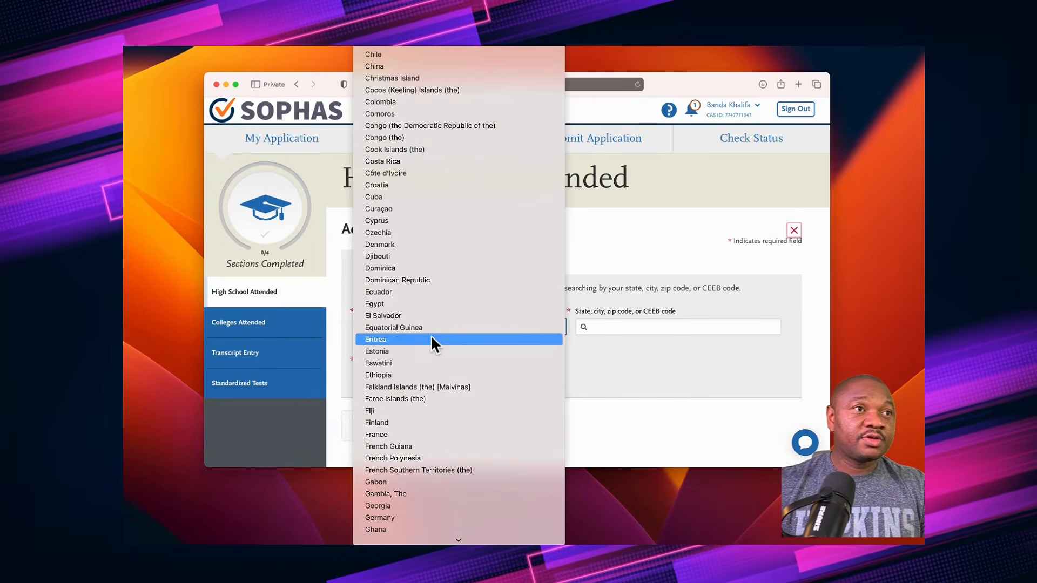
click(393, 529)
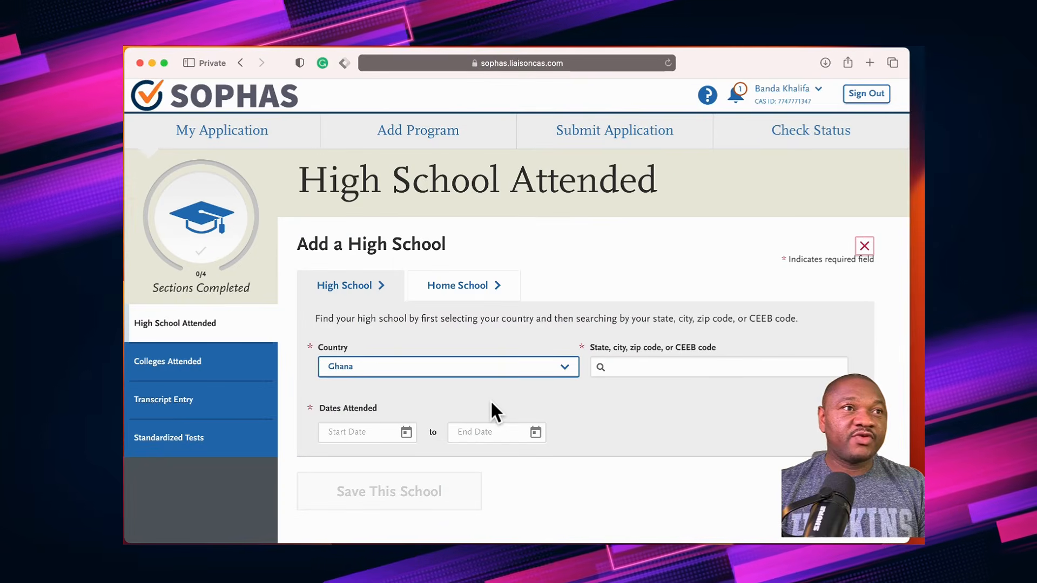
scroll(420, 447, down, 2)
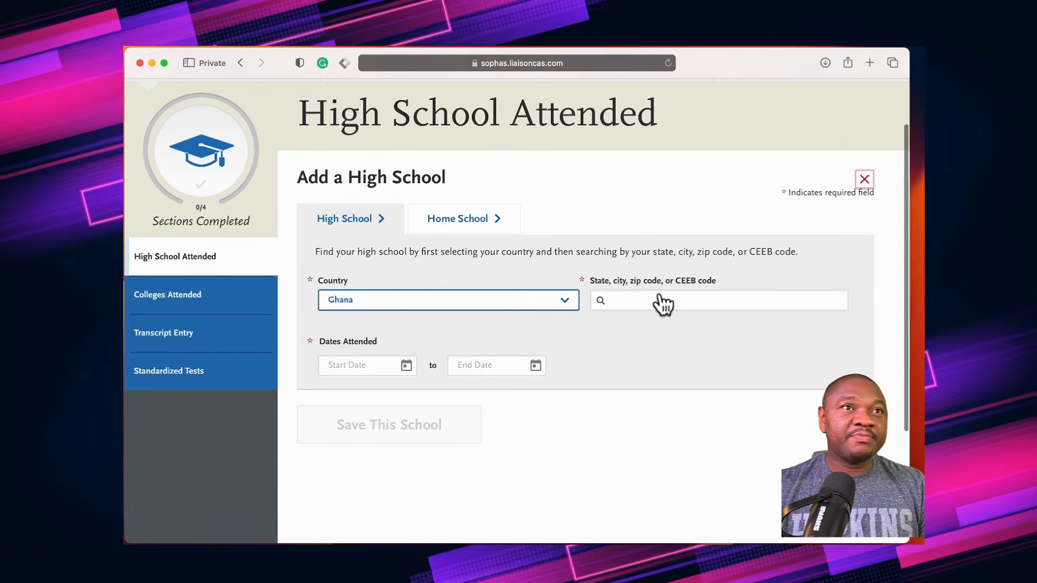
Set the dates attended from February 2008 to April 2019
click(407, 368)
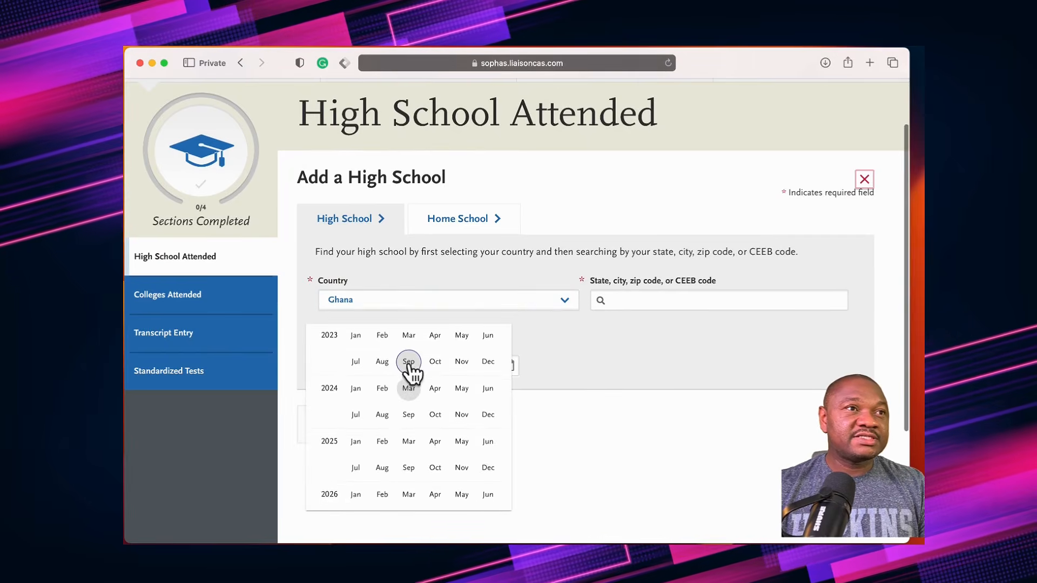
scroll(384, 375, up, 15)
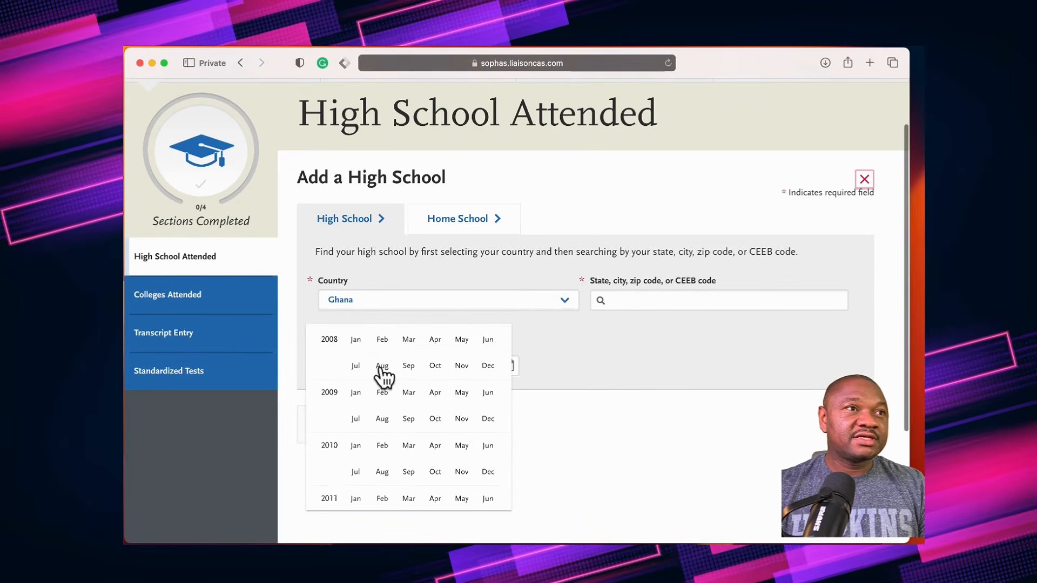
click(382, 365)
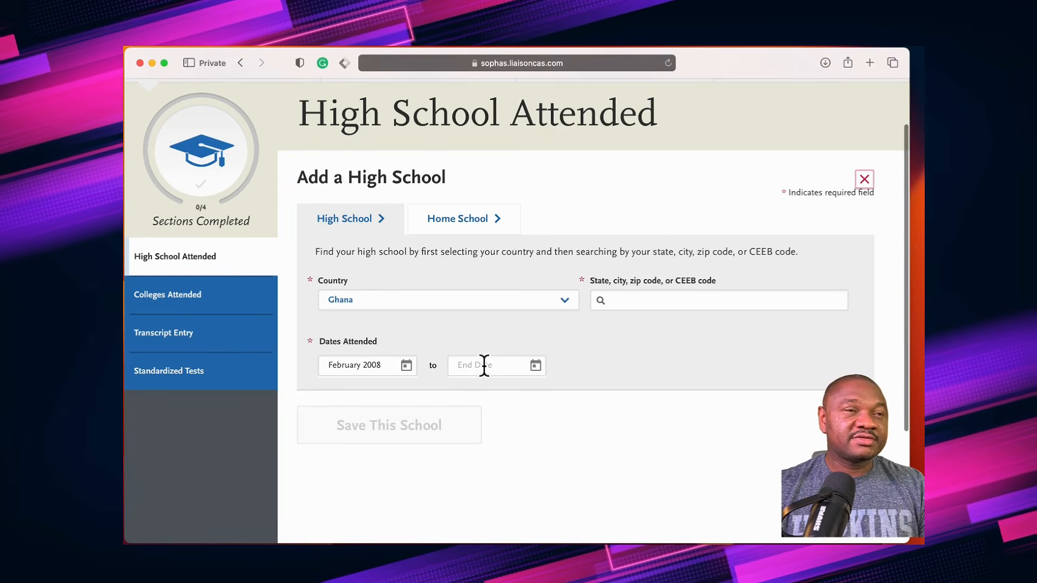
click(536, 365)
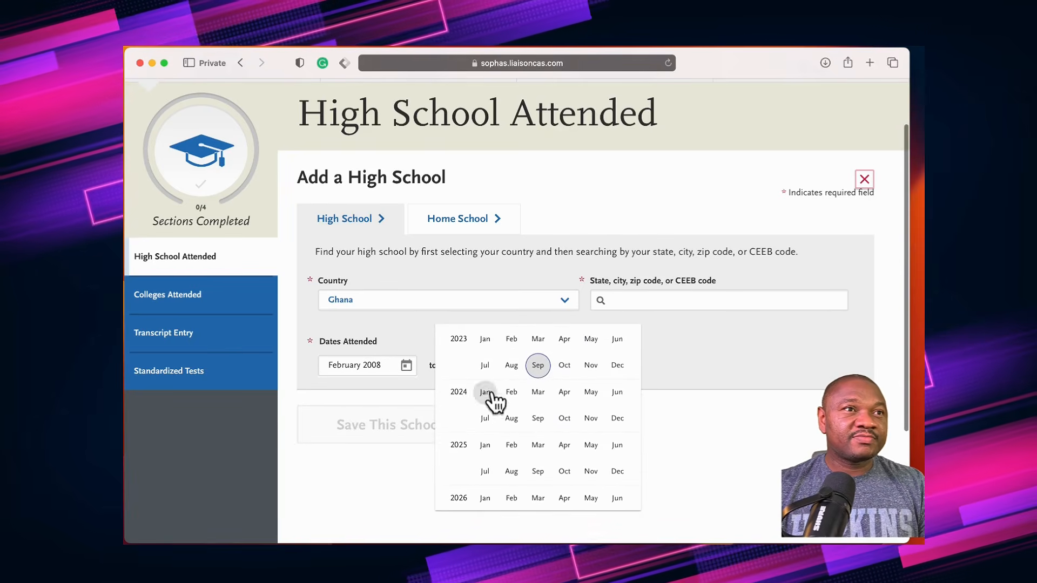
scroll(538, 464, down, 3)
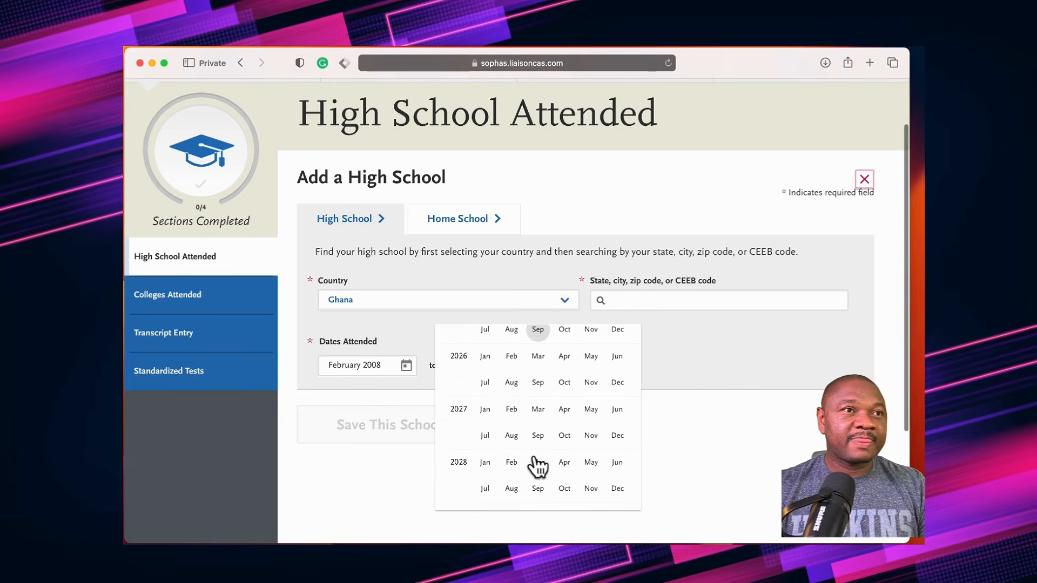
scroll(539, 416, up, 8)
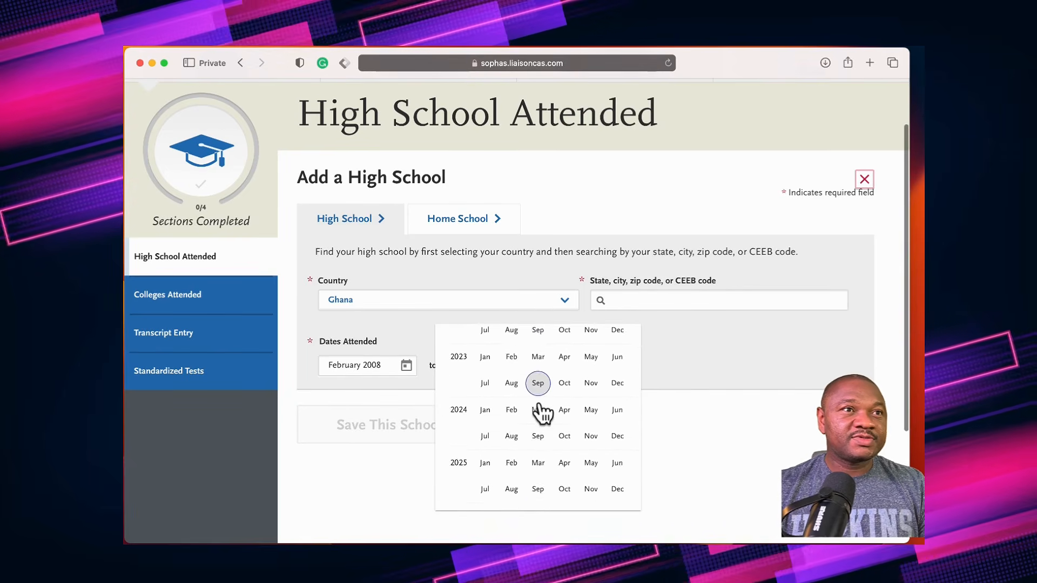
scroll(540, 413, up, 2)
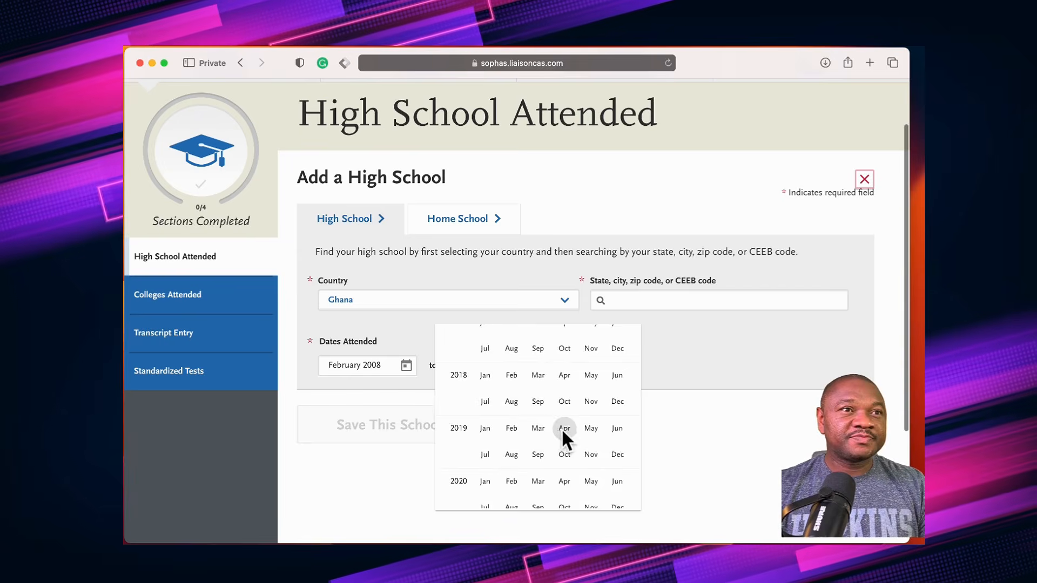
click(563, 427)
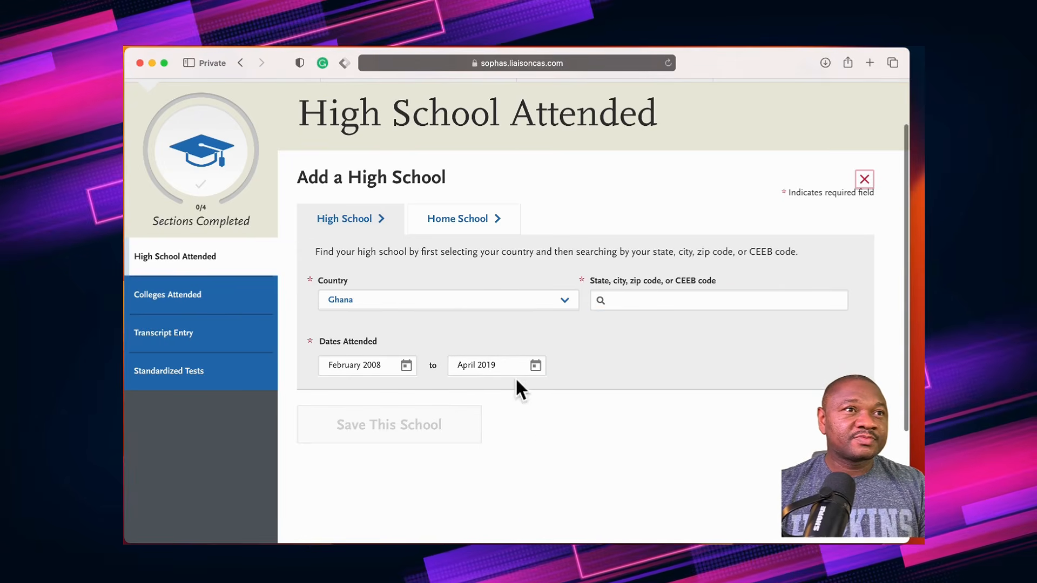
scroll(608, 362, down, 2)
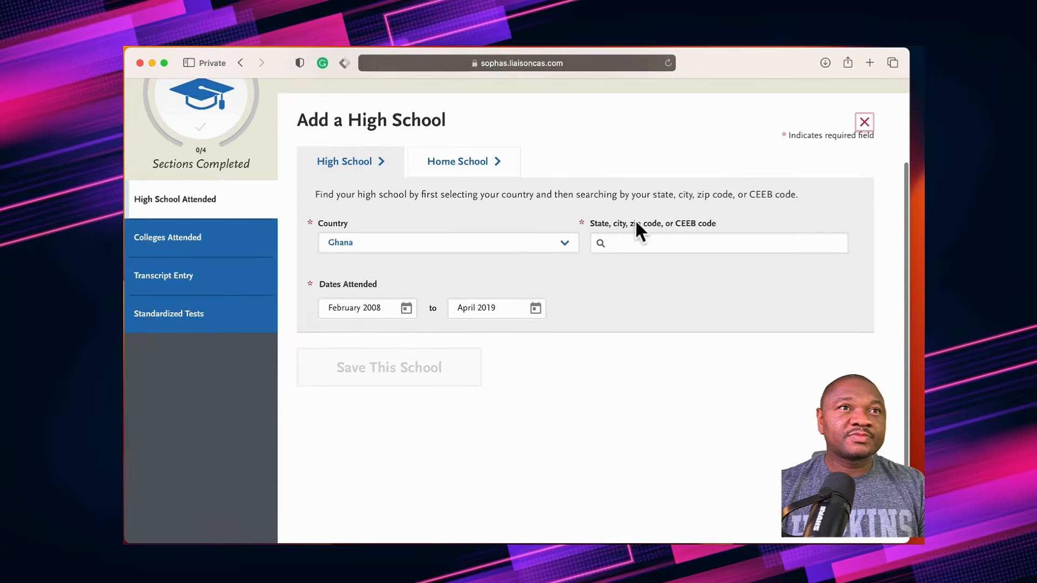
Enter Accra in the school location search
click(628, 244)
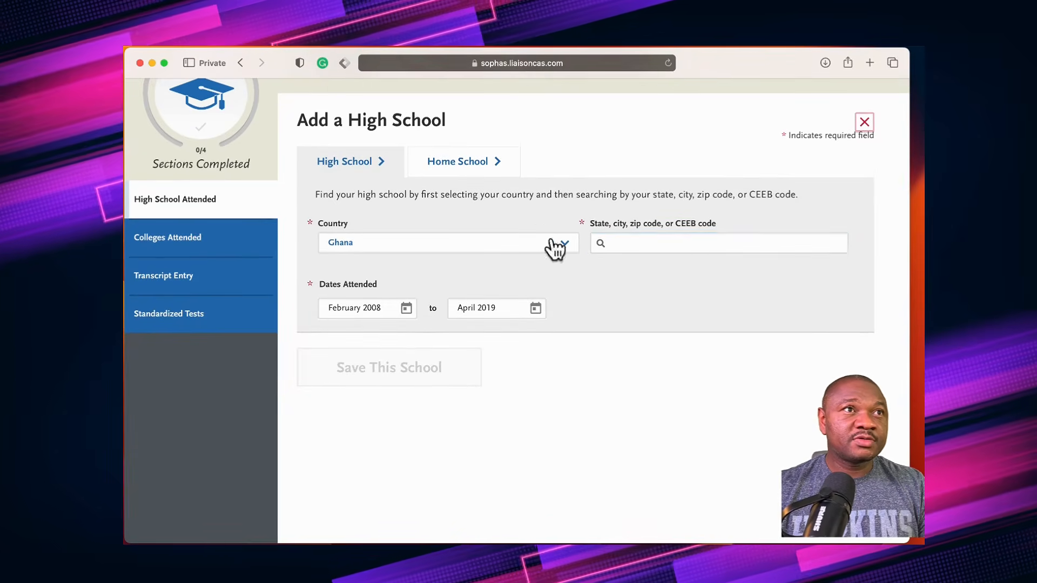
click(621, 241)
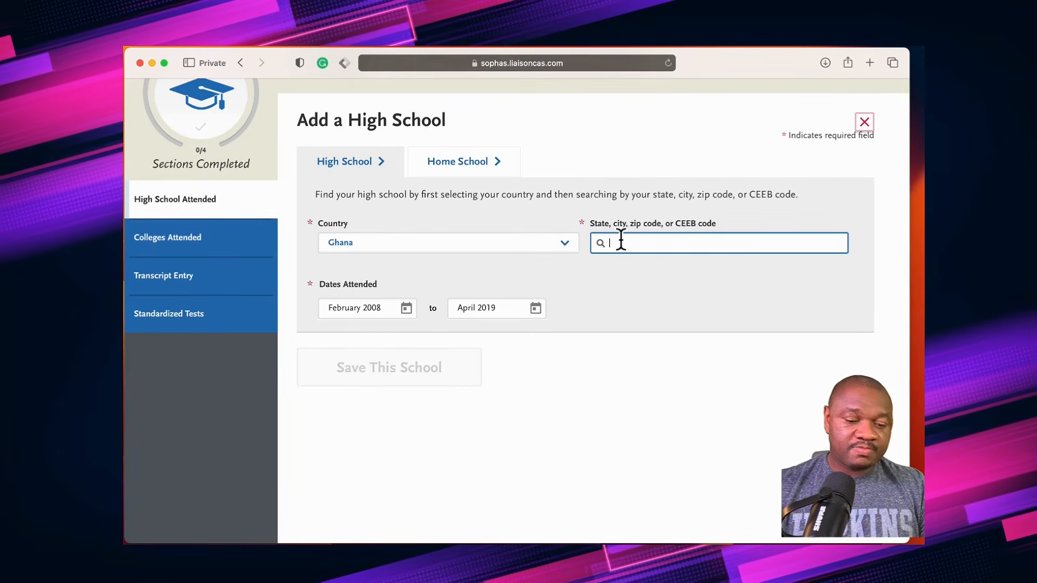
text(Accra)
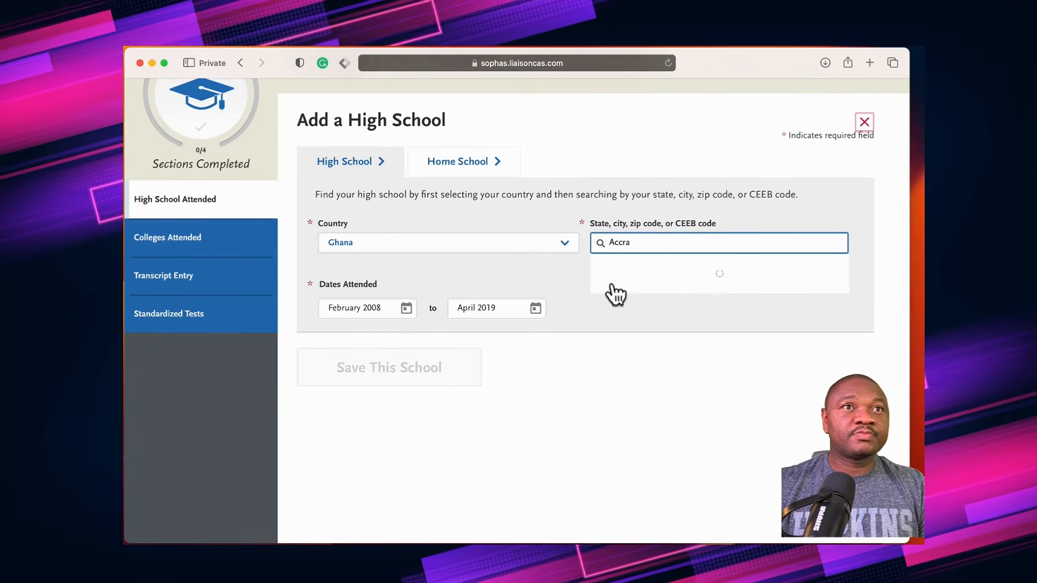
click(525, 257)
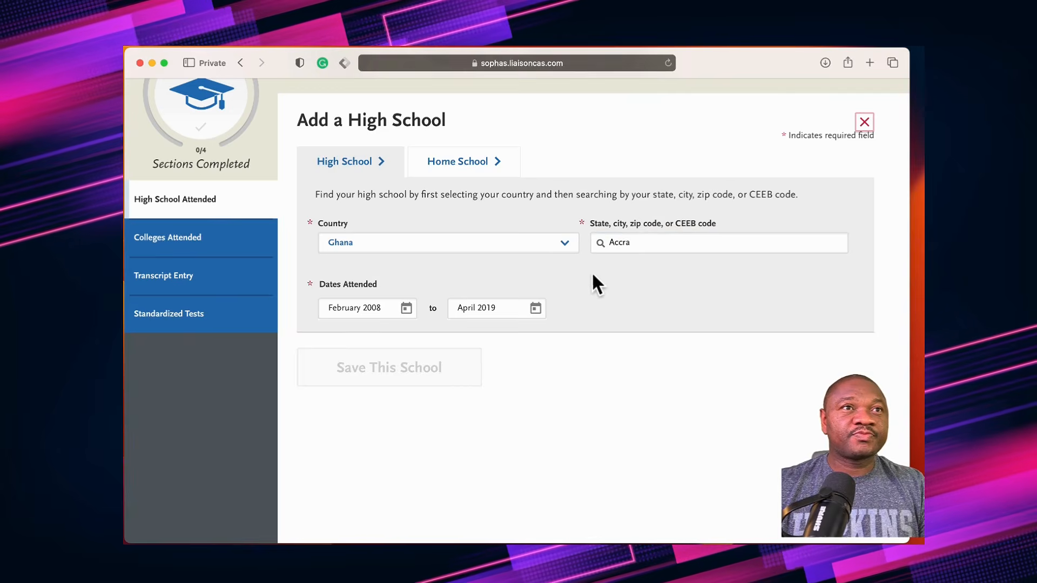
Change the dates attended to February 2002 through September 2019
click(406, 311)
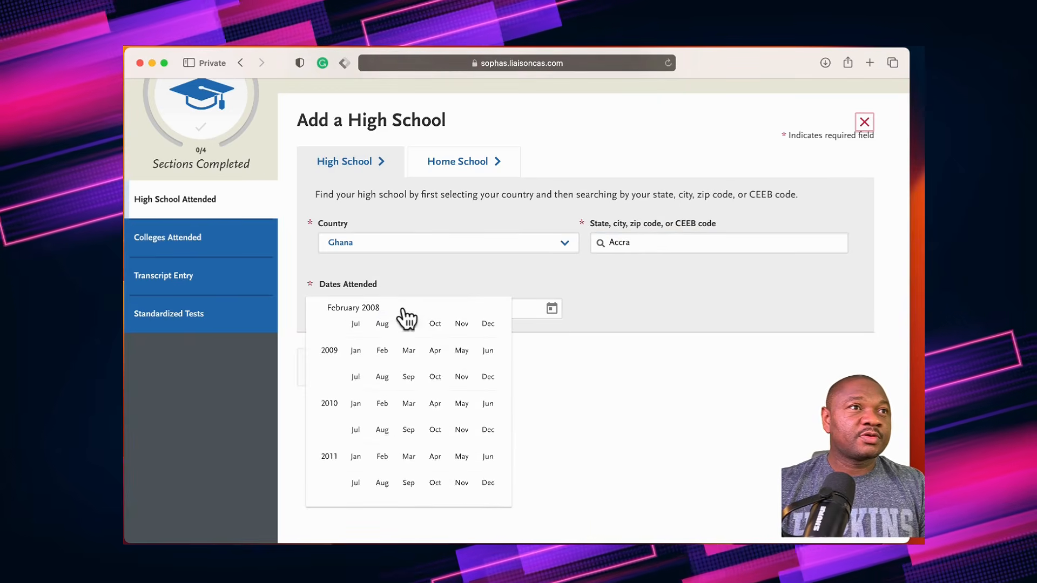
scroll(404, 345, up, 10)
scroll(400, 378, up, 3)
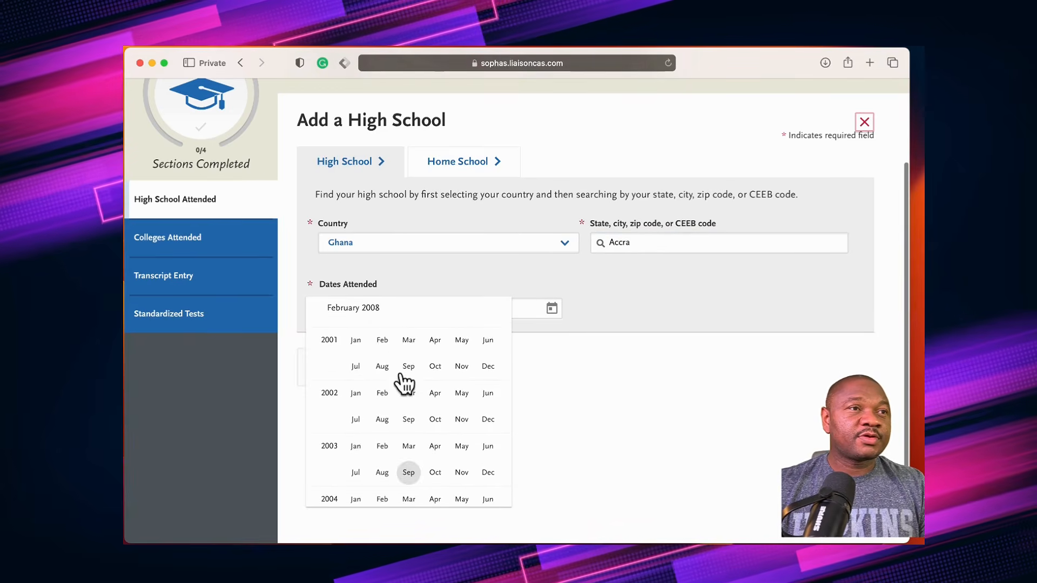
scroll(400, 380, down, 3)
click(381, 290)
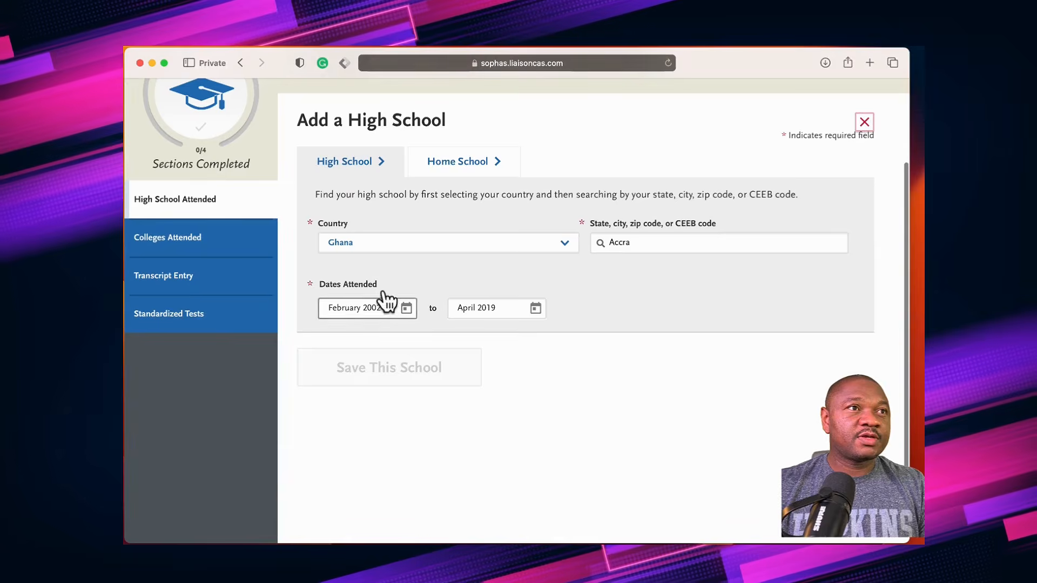
click(526, 309)
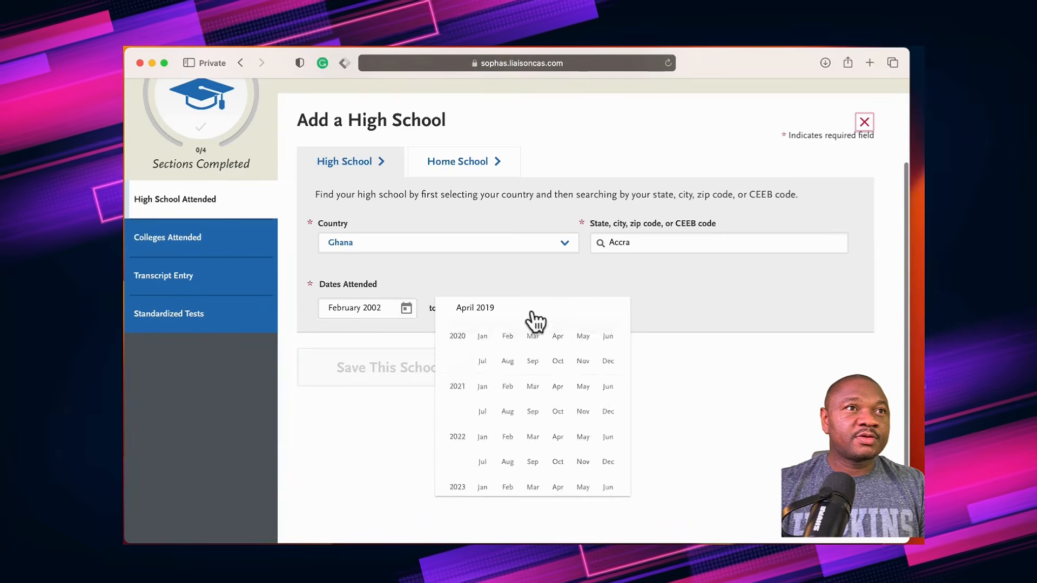
click(538, 362)
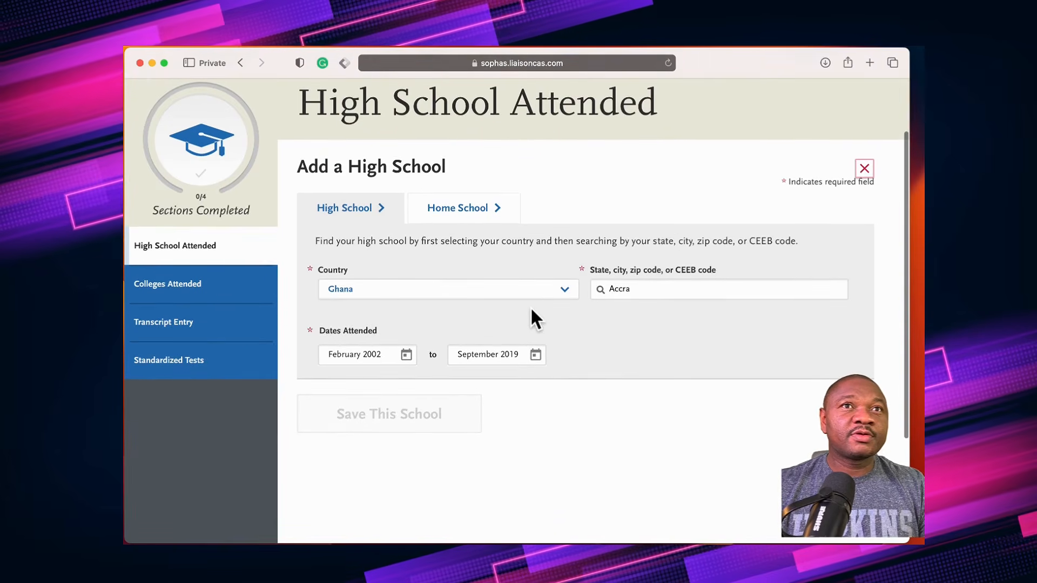
Keep Ghana as the country and bring up city suggestions for Accra
click(427, 289)
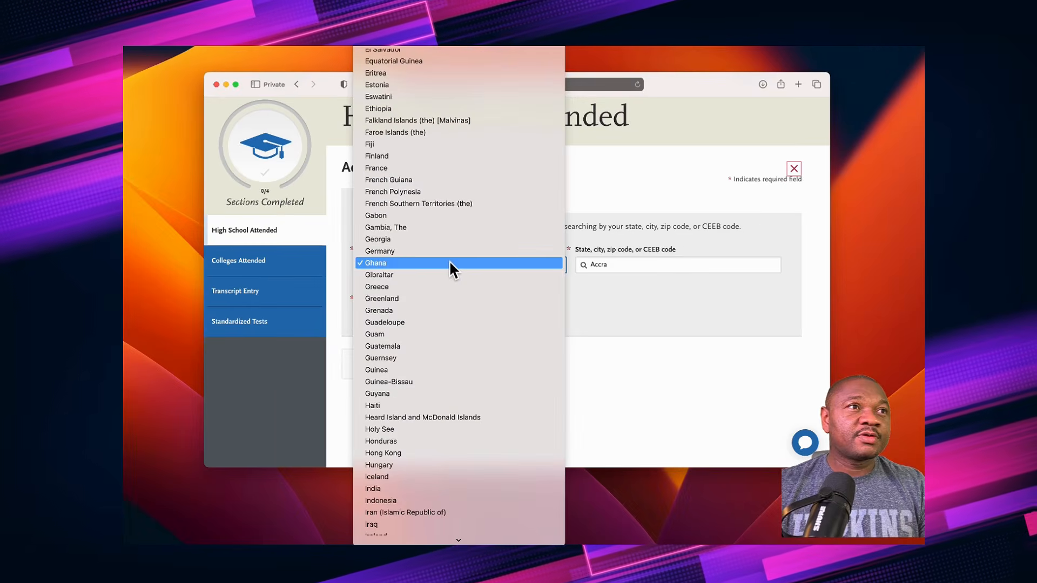
click(450, 263)
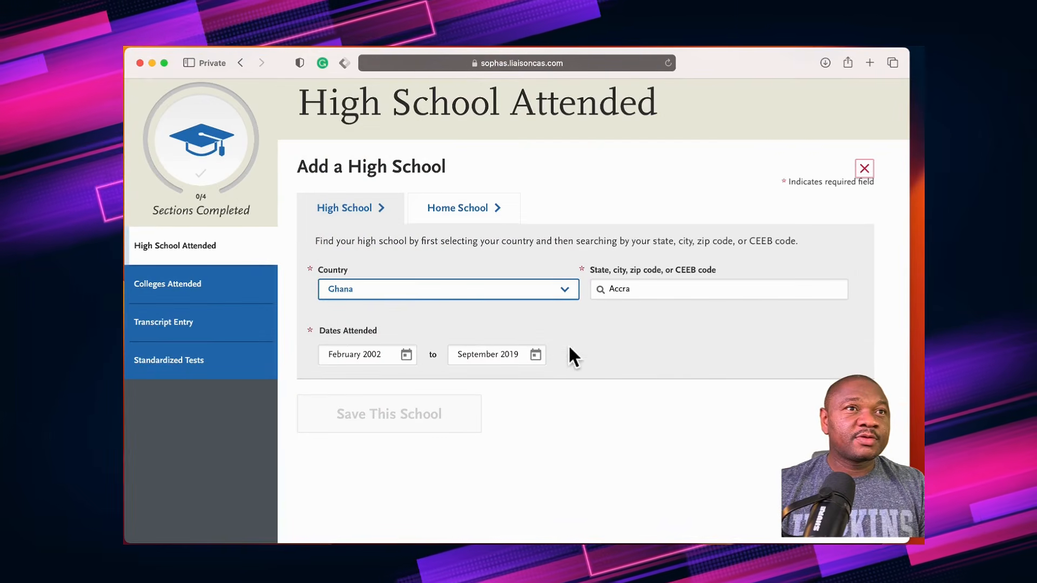
click(643, 288)
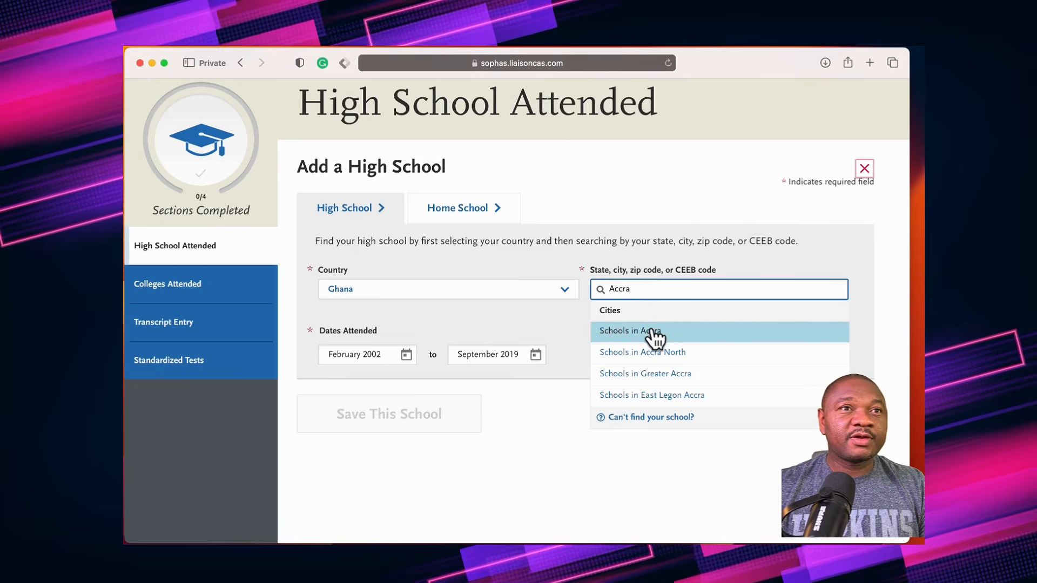
Pick Schools in Greater Accra, then choose 'Can't find your school?' for manual entry
click(648, 374)
scroll(621, 433, down, 3)
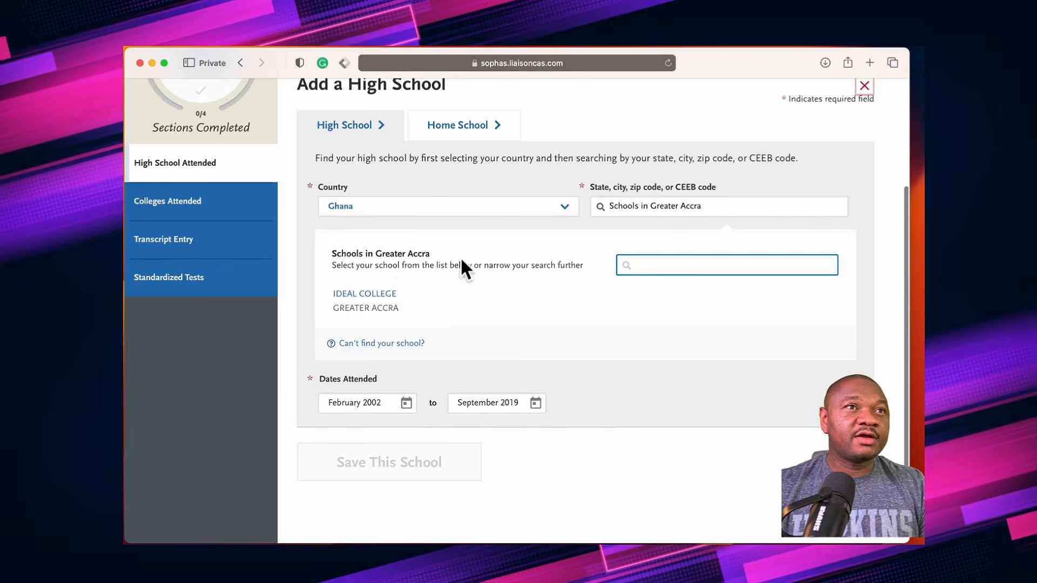
click(661, 207)
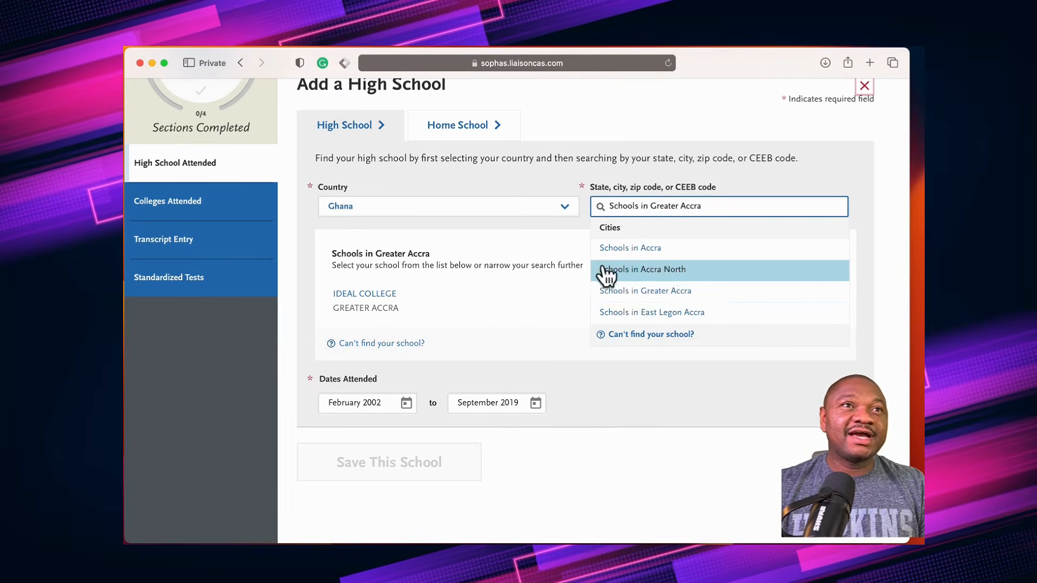
click(637, 226)
click(713, 207)
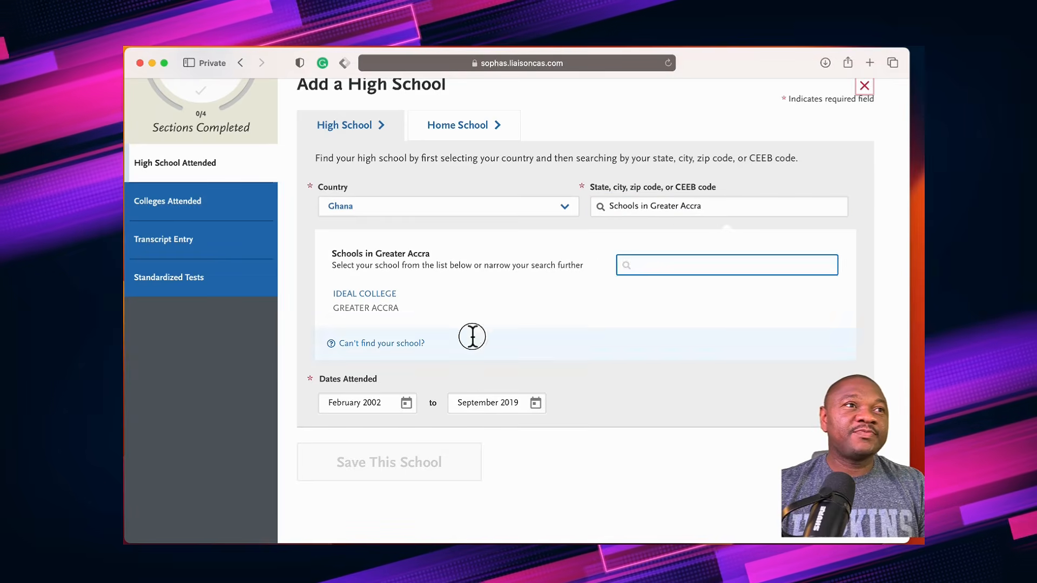
click(410, 343)
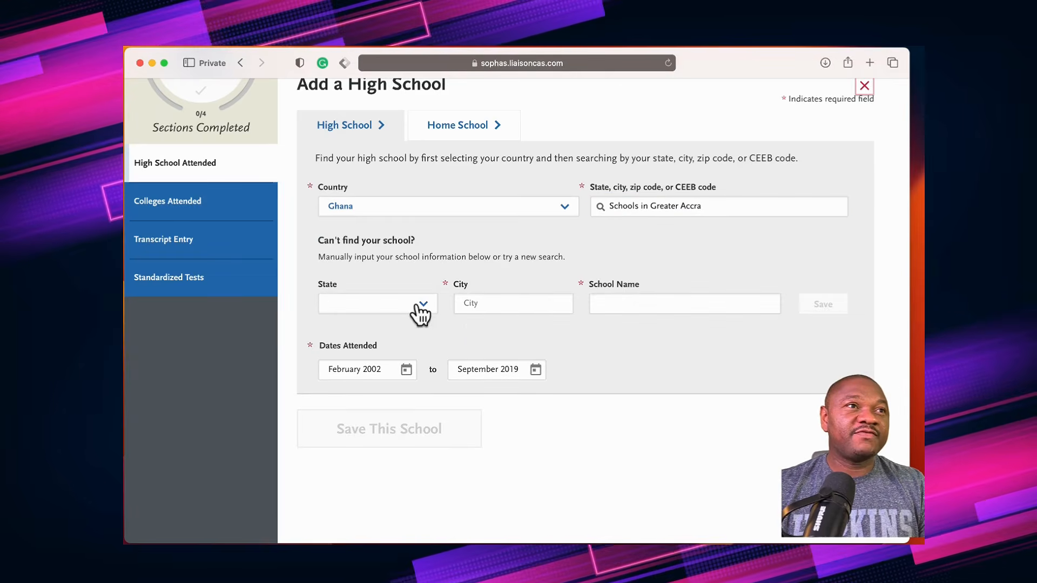
Manually add DASS in Offinso, Ashanti, and save it to My High Schools
click(424, 303)
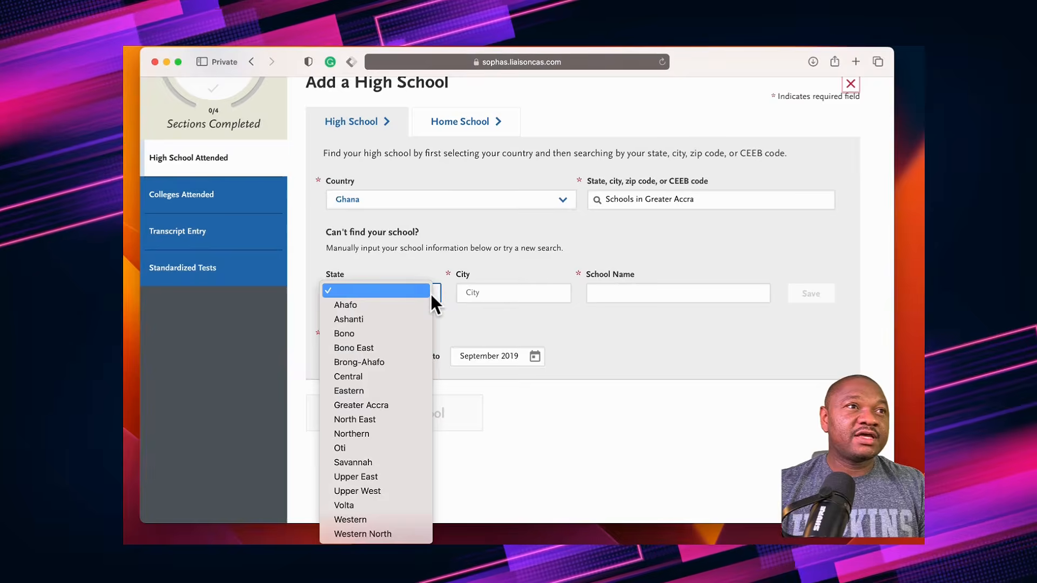
click(361, 321)
click(495, 303)
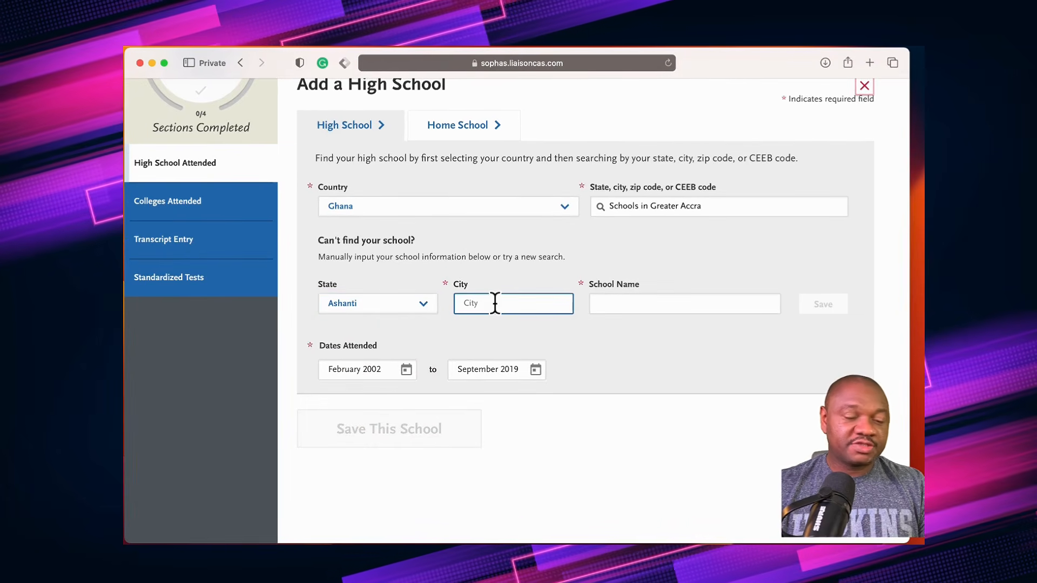
text(Of)
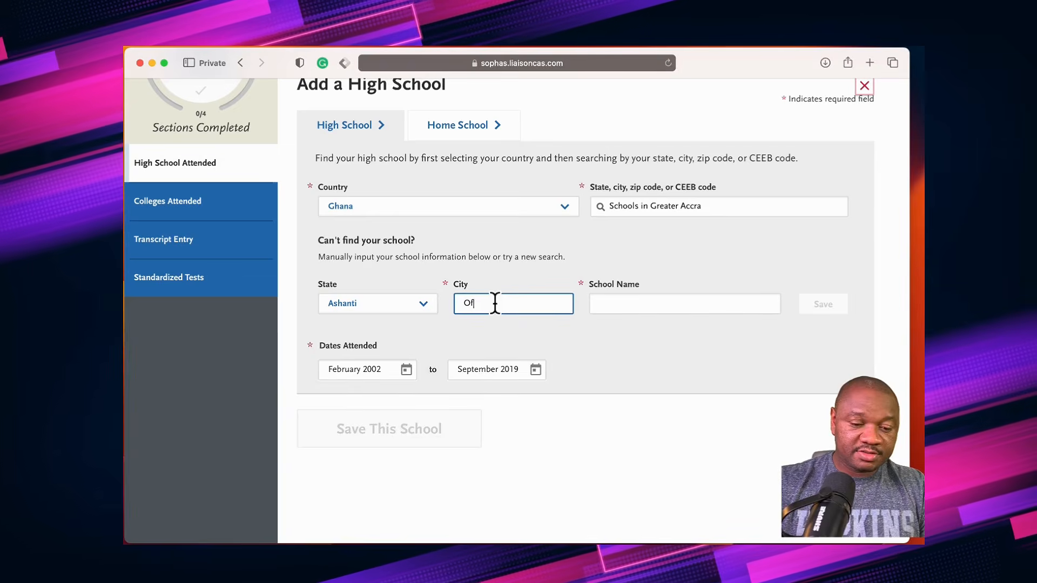
text(finso)
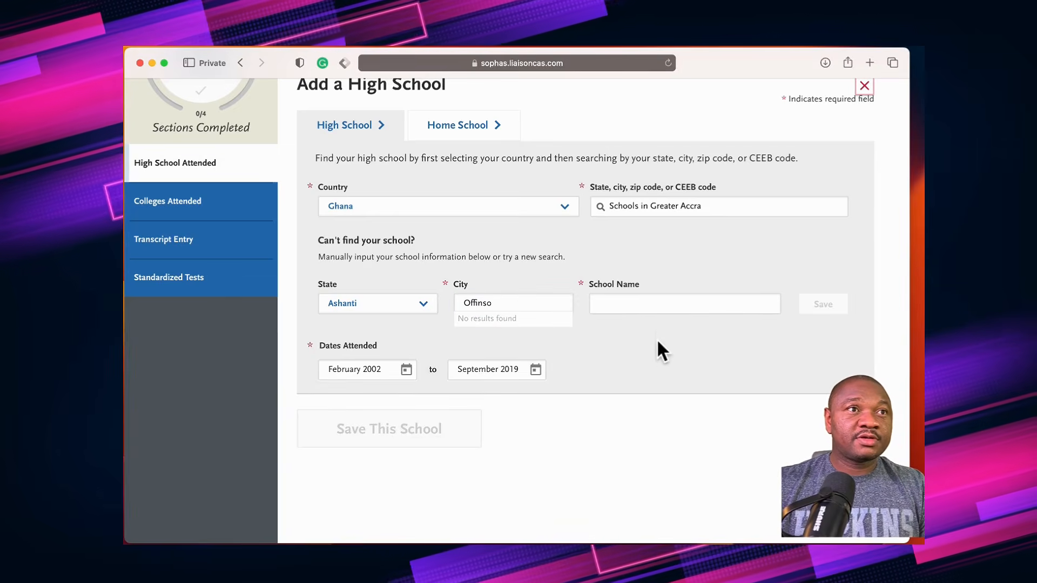
click(638, 302)
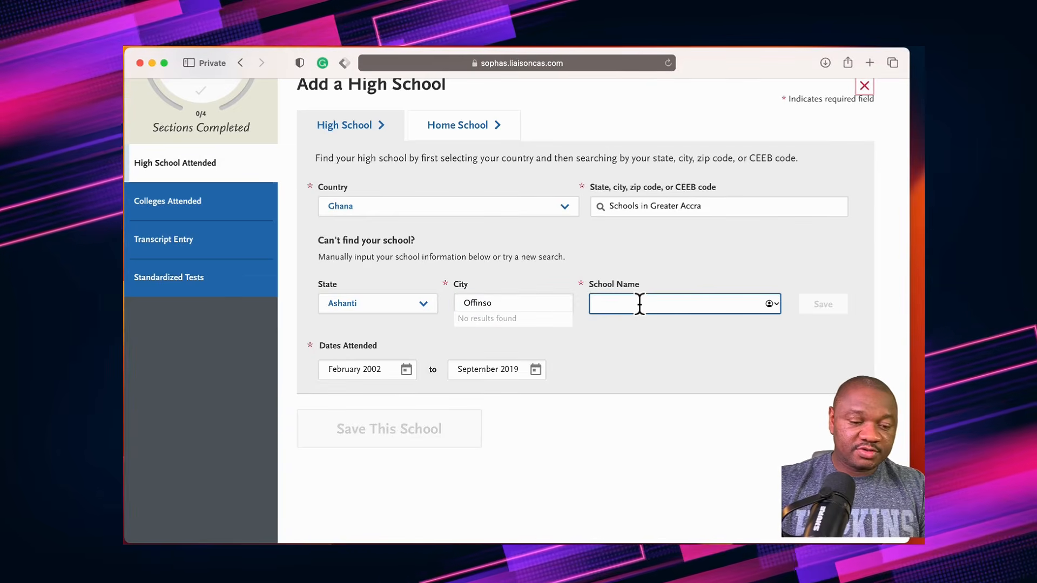
text(DASS)
click(679, 370)
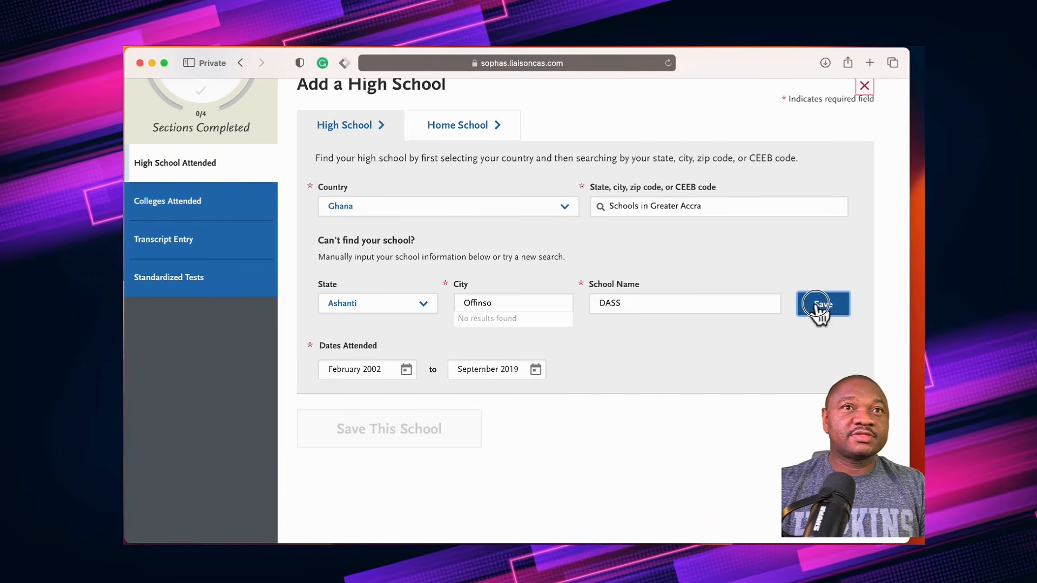
click(819, 305)
scroll(608, 431, down, 3)
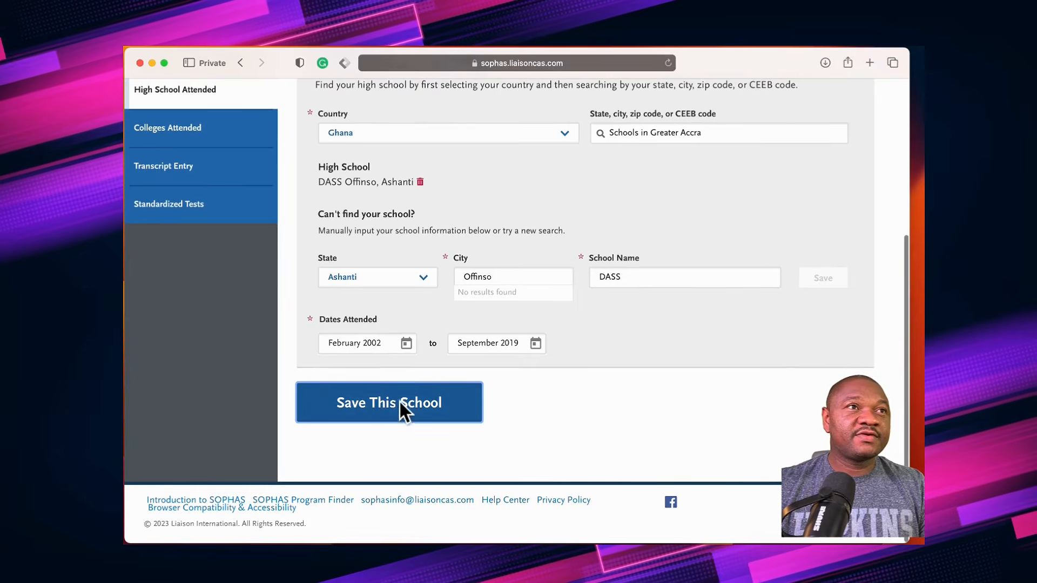
click(402, 415)
Indicate graduating with a high school diploma from DASS
scroll(443, 359, down, 4)
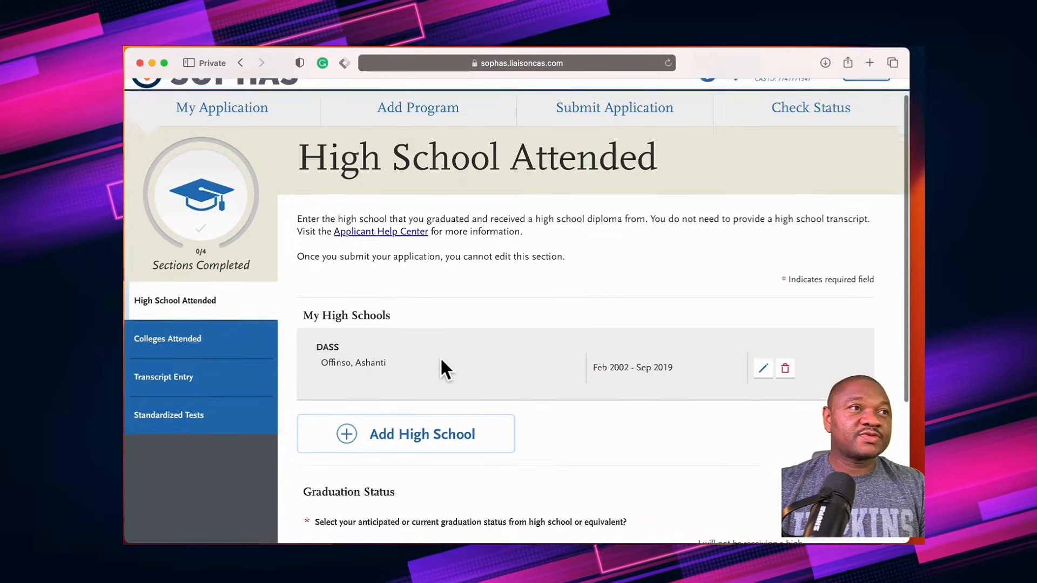
scroll(441, 367, up, 3)
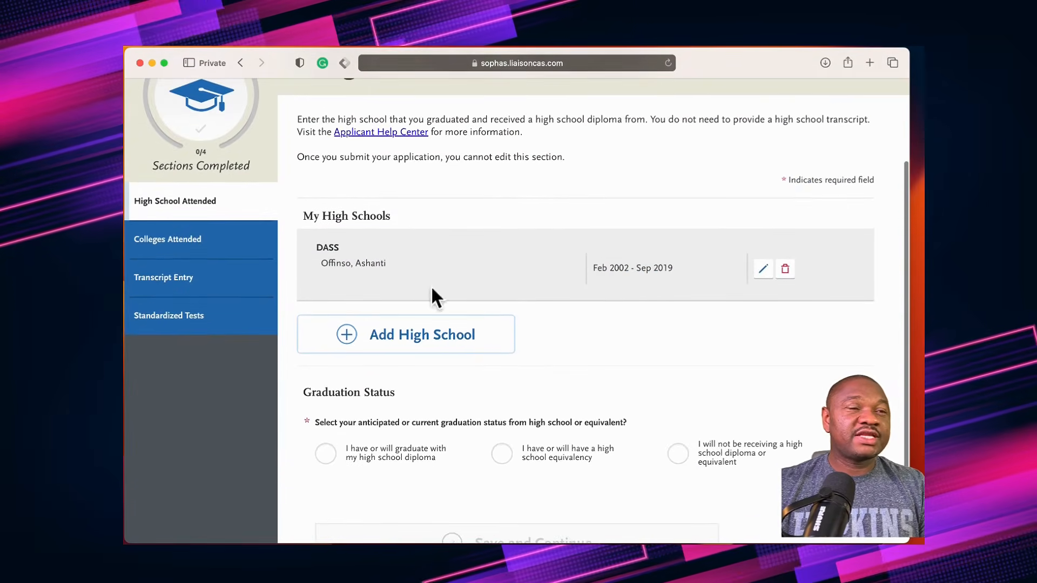
scroll(432, 297, down, 2)
scroll(473, 361, down, 2)
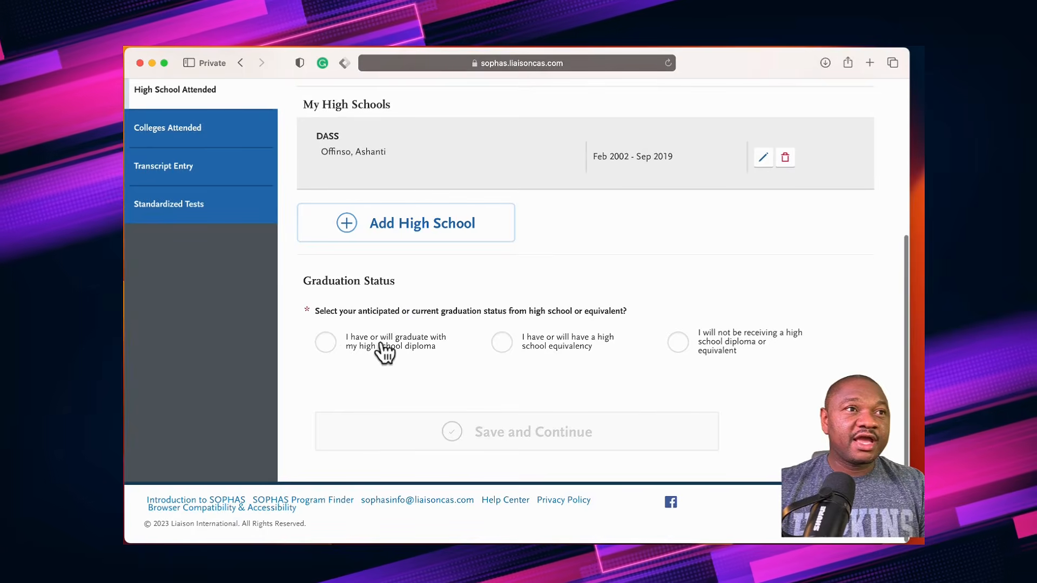
click(324, 348)
scroll(407, 427, down, 3)
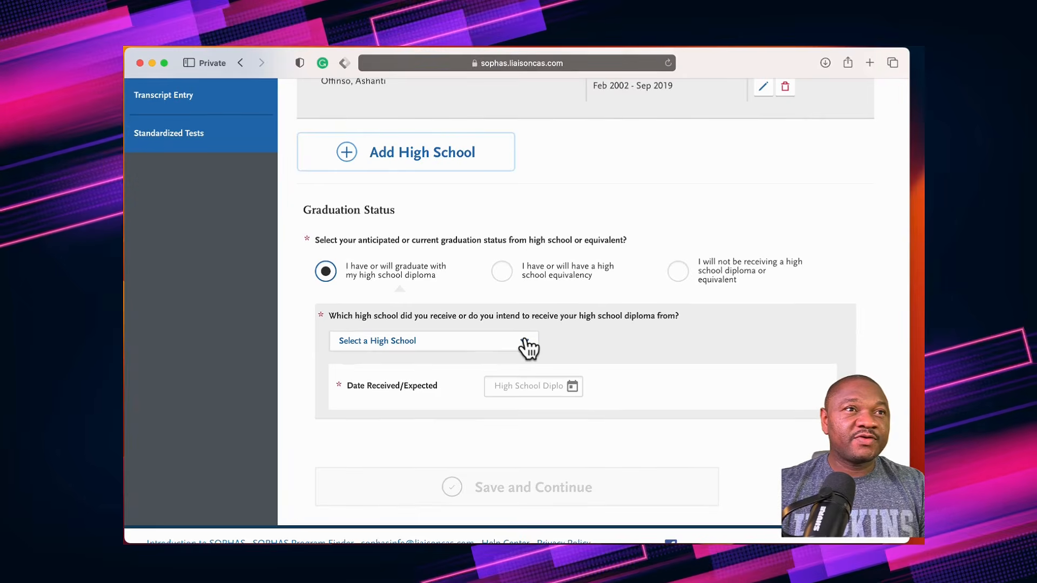
click(525, 342)
click(500, 352)
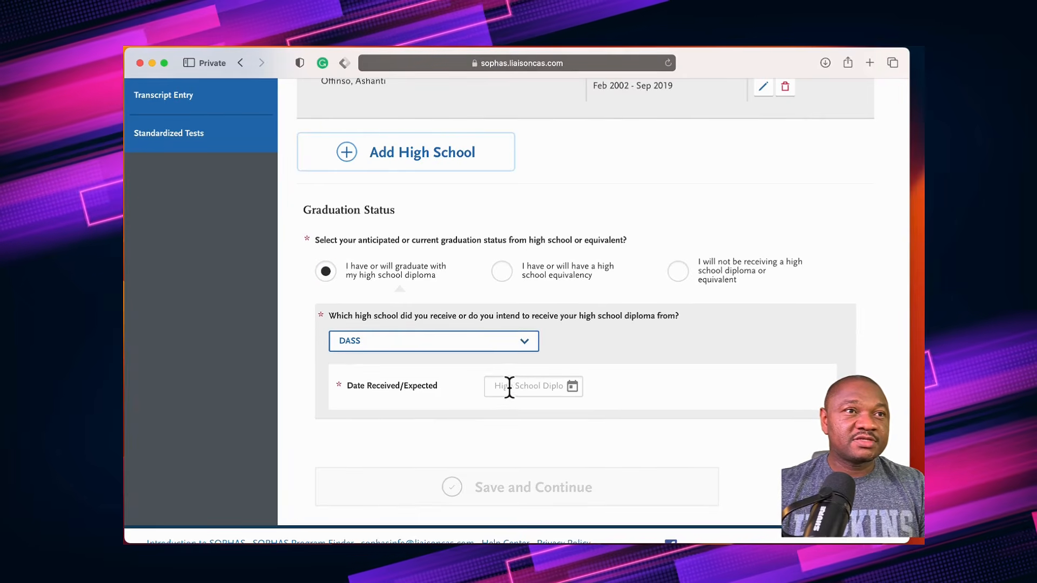
scroll(540, 399, down, 1)
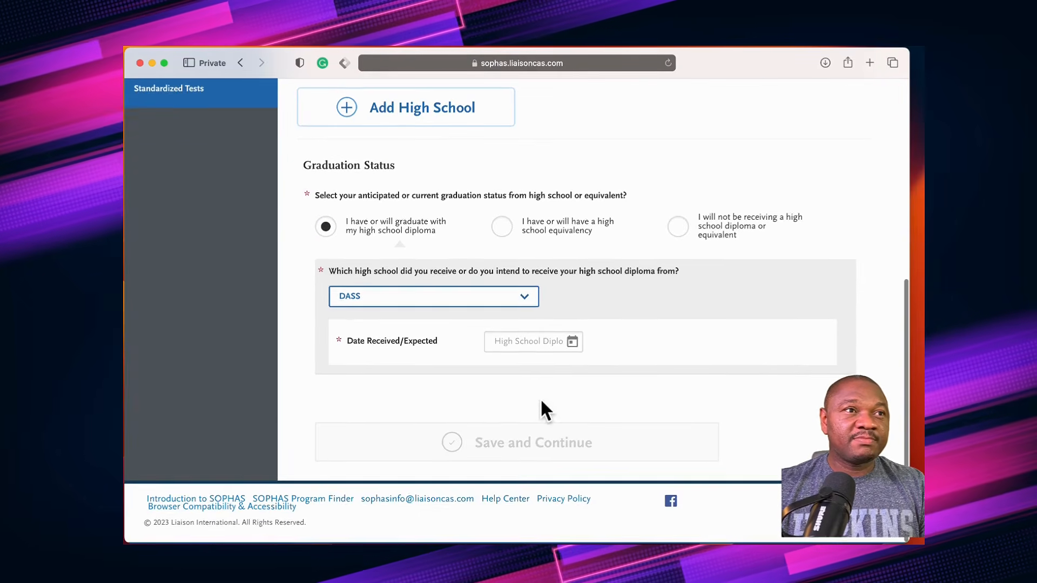
Set the diploma date received to March 2017
click(575, 342)
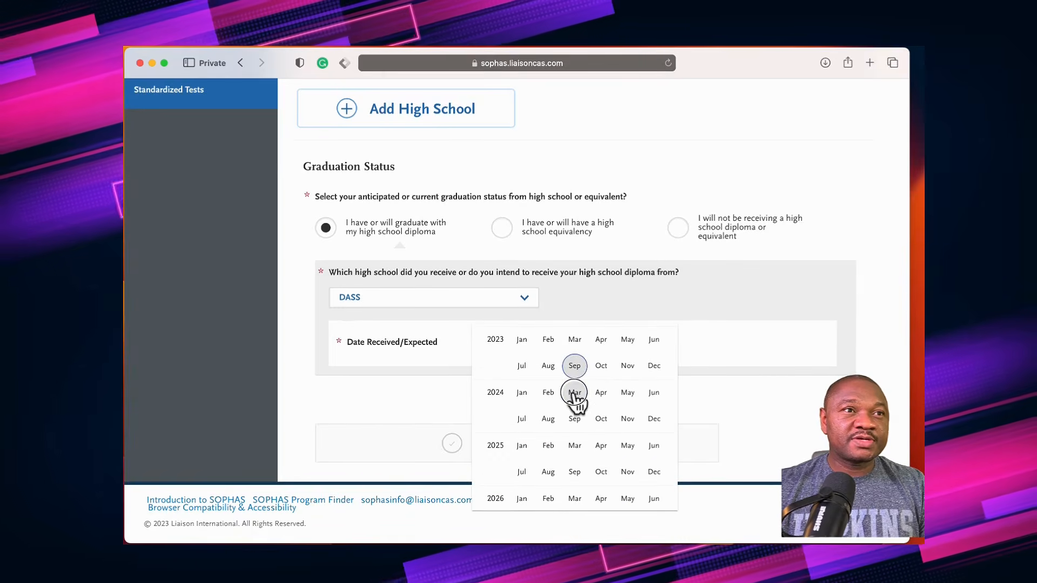
click(573, 392)
click(576, 344)
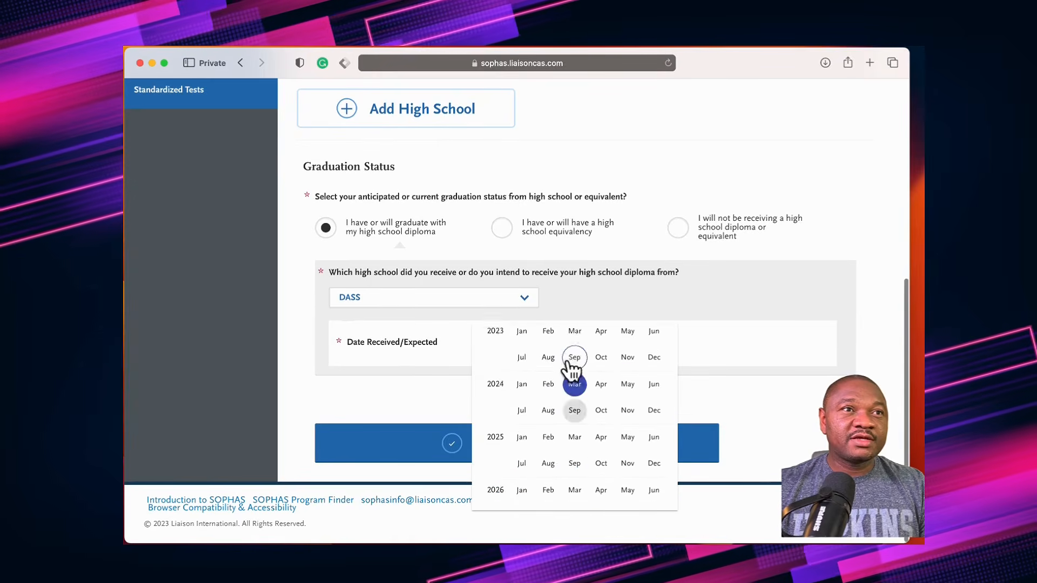
scroll(572, 368, up, 6)
click(574, 364)
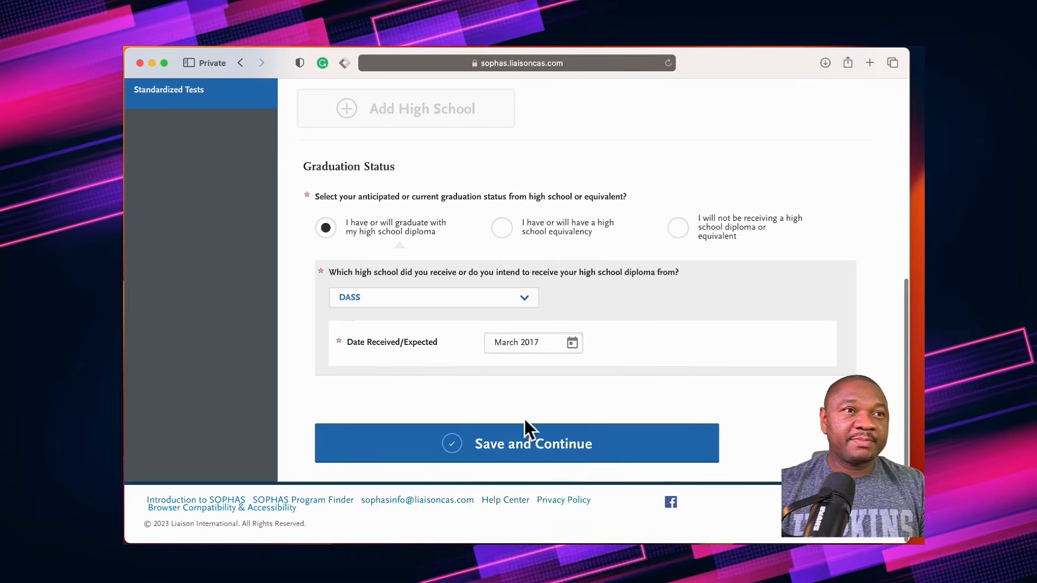
Save the High School Attended section, confirming the date is correct
click(520, 449)
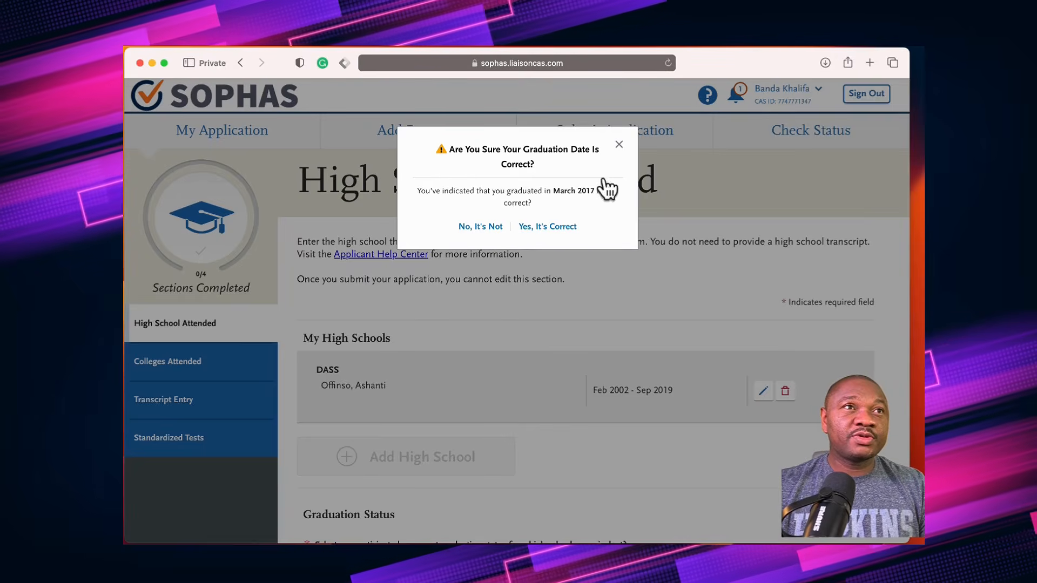
click(556, 226)
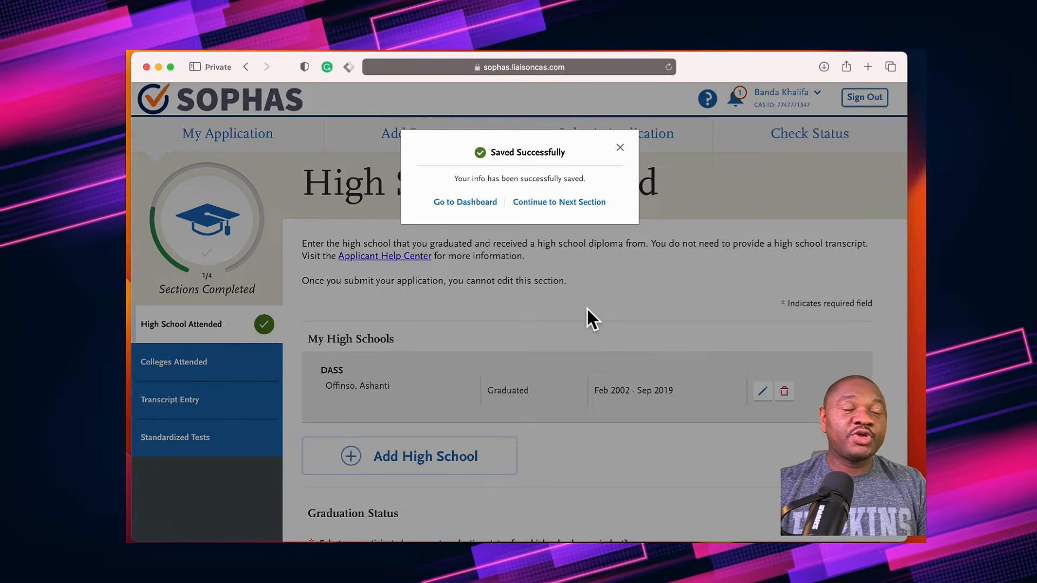
click(561, 204)
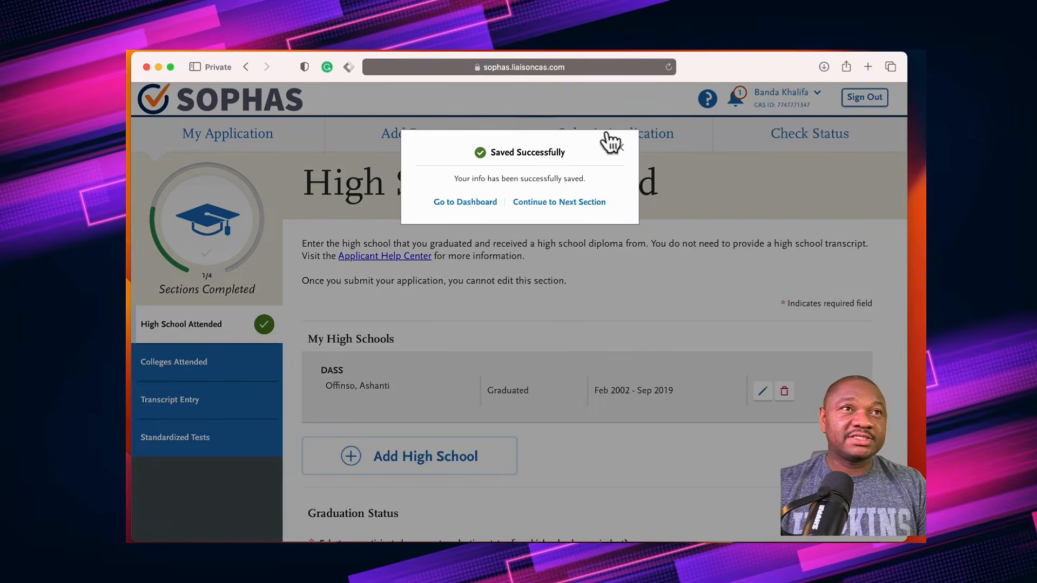
click(618, 147)
scroll(468, 308, down, 5)
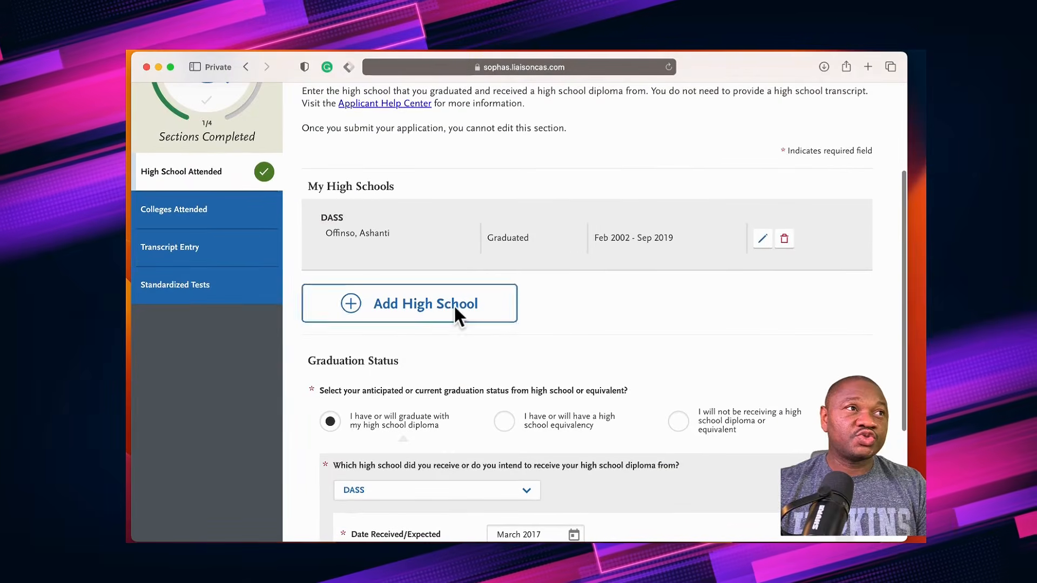
Add UNIVERSITY OF GHANA under Colleges Attended and answer Yes to earning a degree there
click(198, 216)
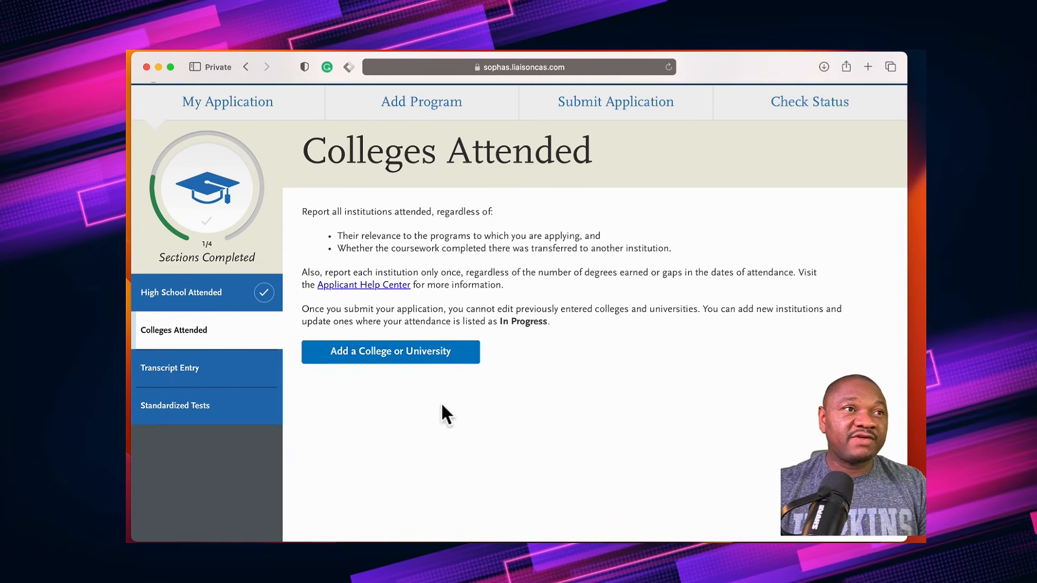
click(400, 351)
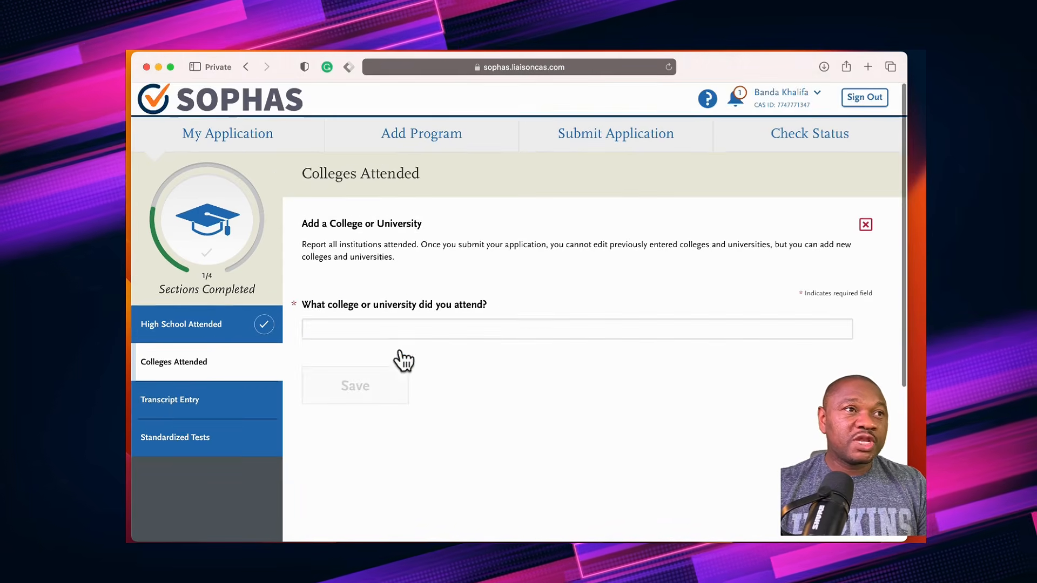
click(396, 331)
text(u)
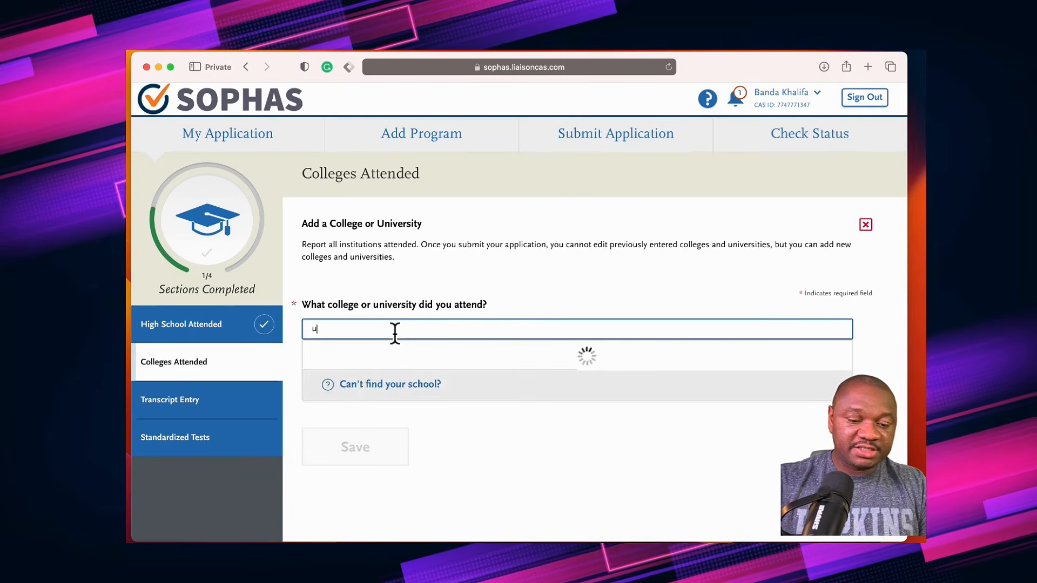
text(niversit)
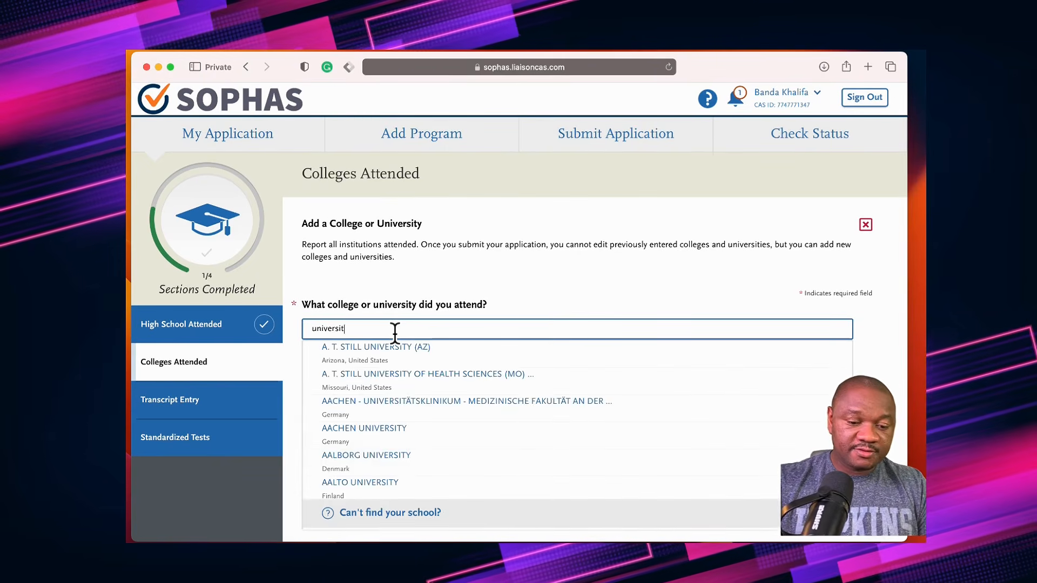
text(y of Ghana)
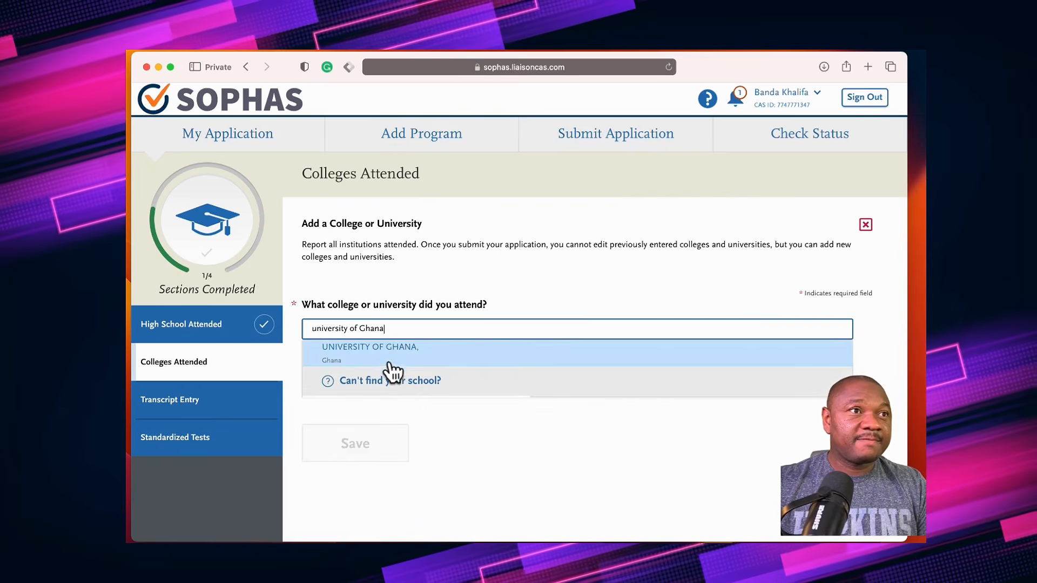
click(395, 354)
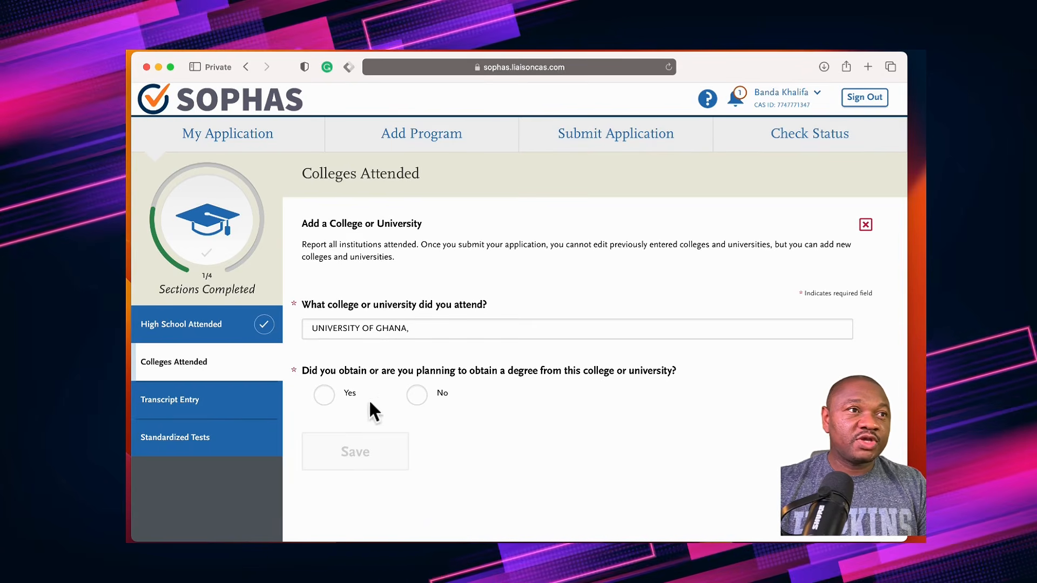
click(324, 399)
scroll(430, 437, down, 5)
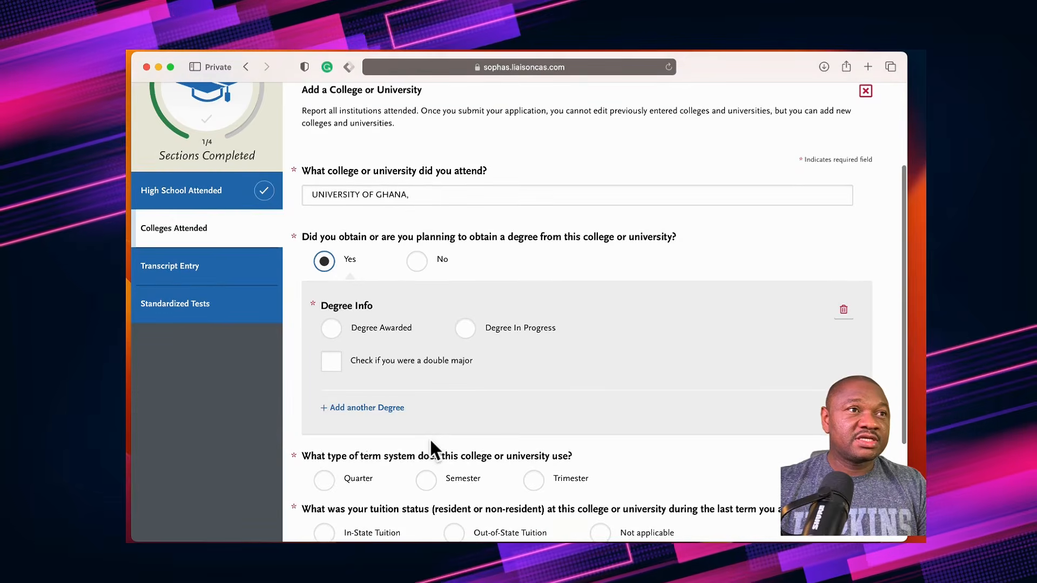
Mark the degree as awarded: Bachelor of Medicine and Bachelor of Surgery, majoring in Medicine
click(331, 328)
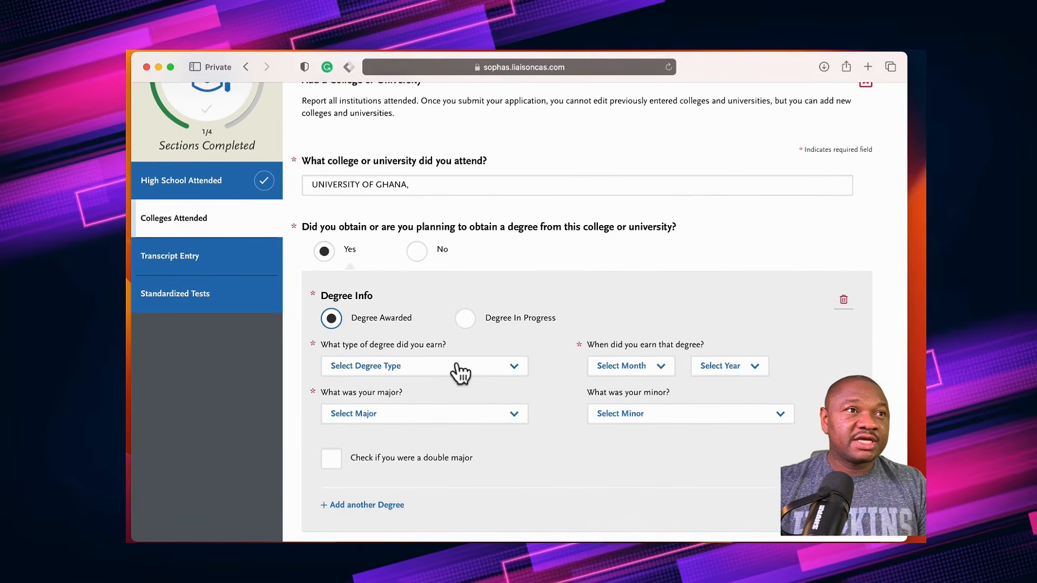
click(459, 370)
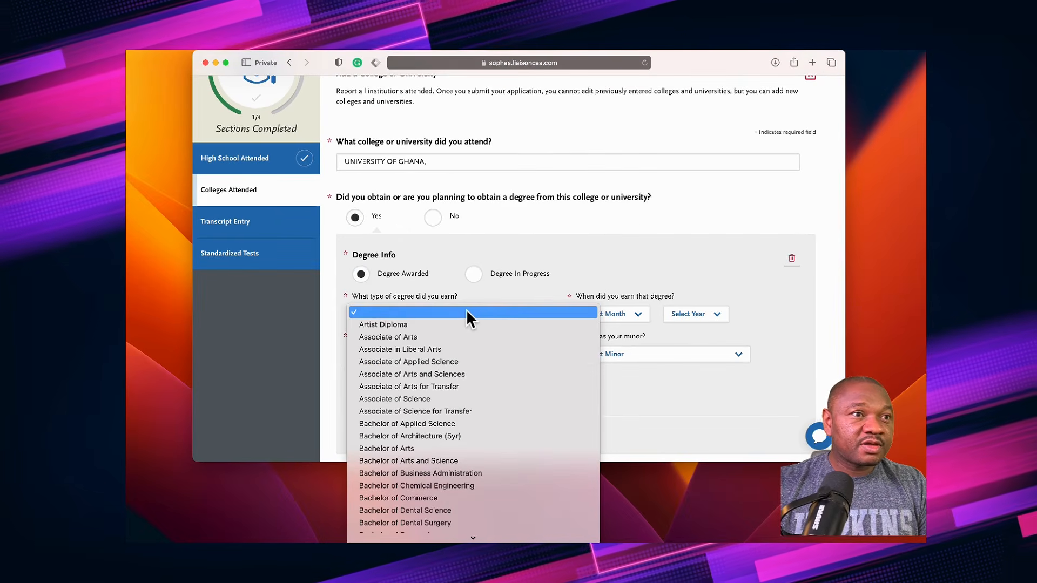
scroll(462, 432, down, 10)
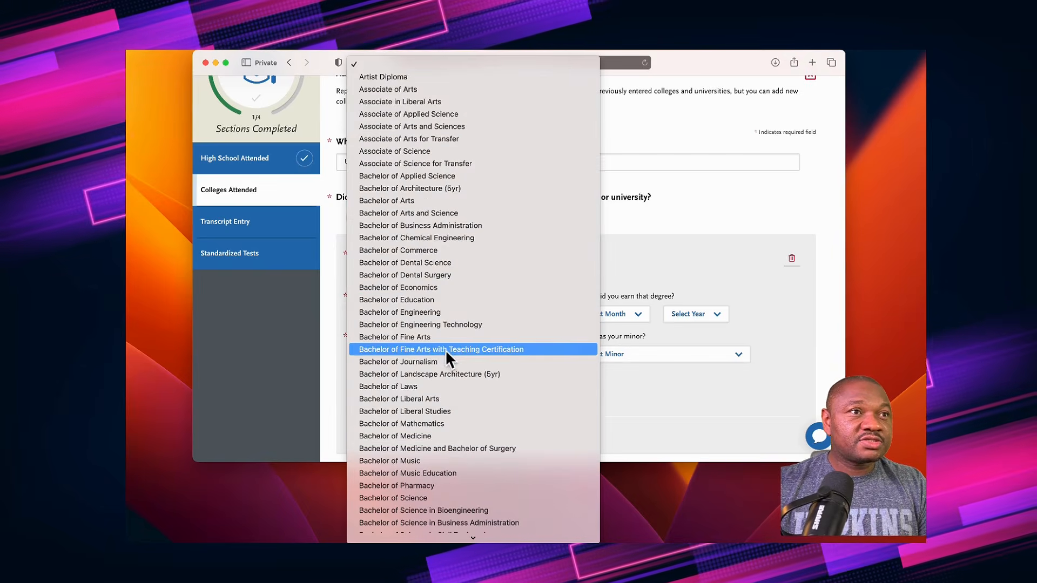
click(443, 448)
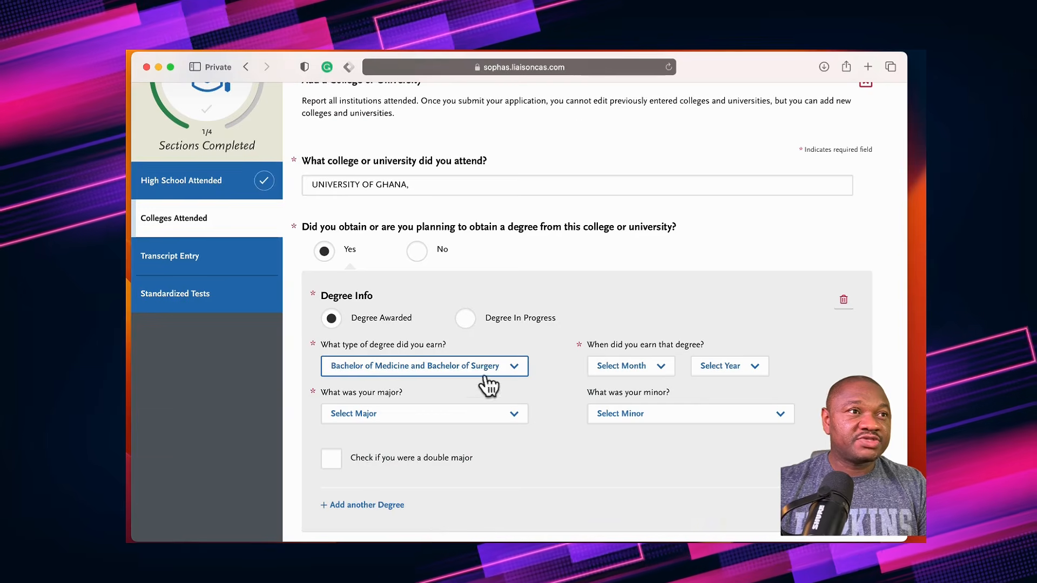
click(411, 417)
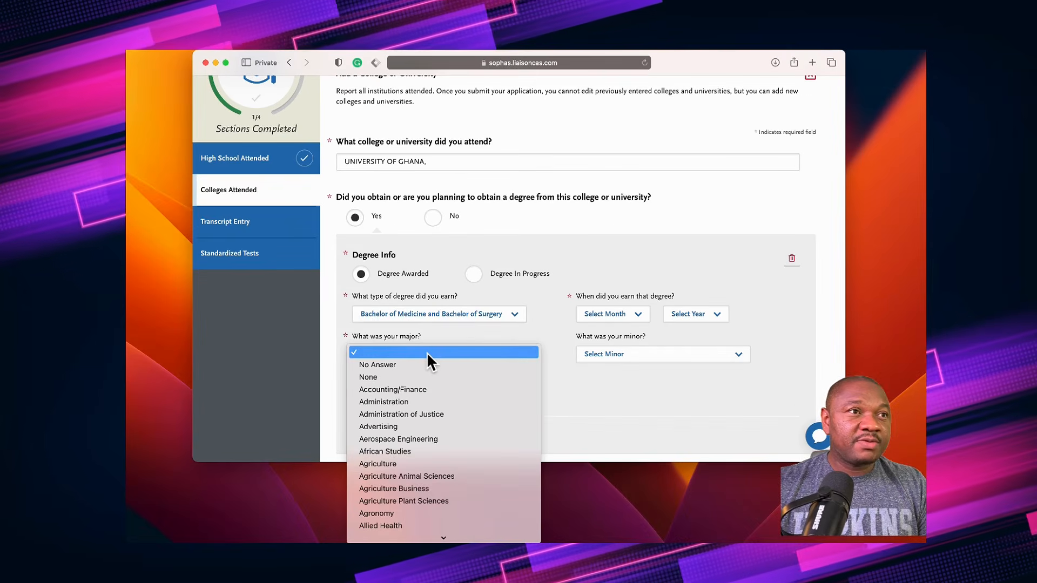
key(m)
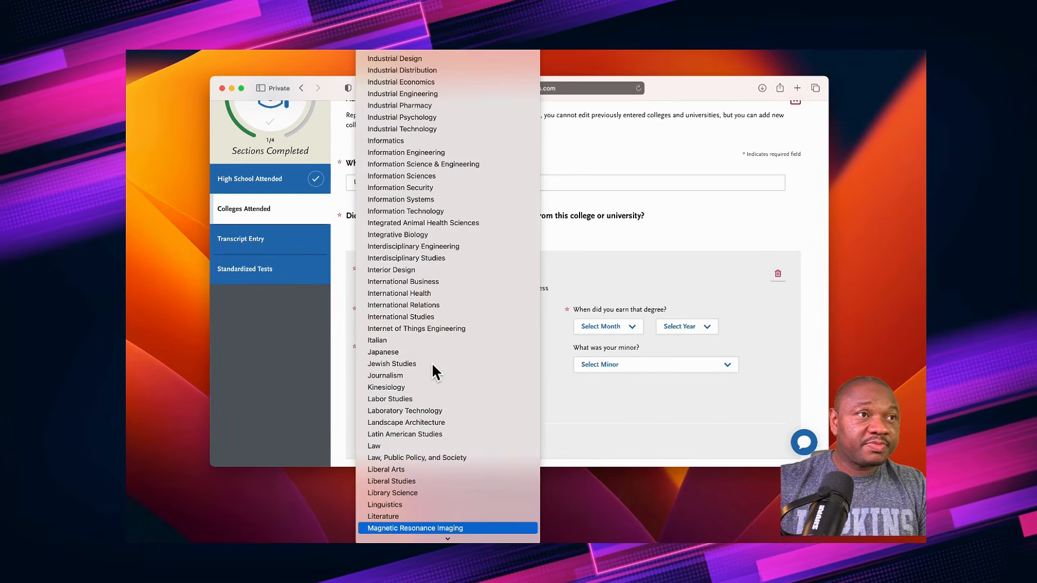
key(e)
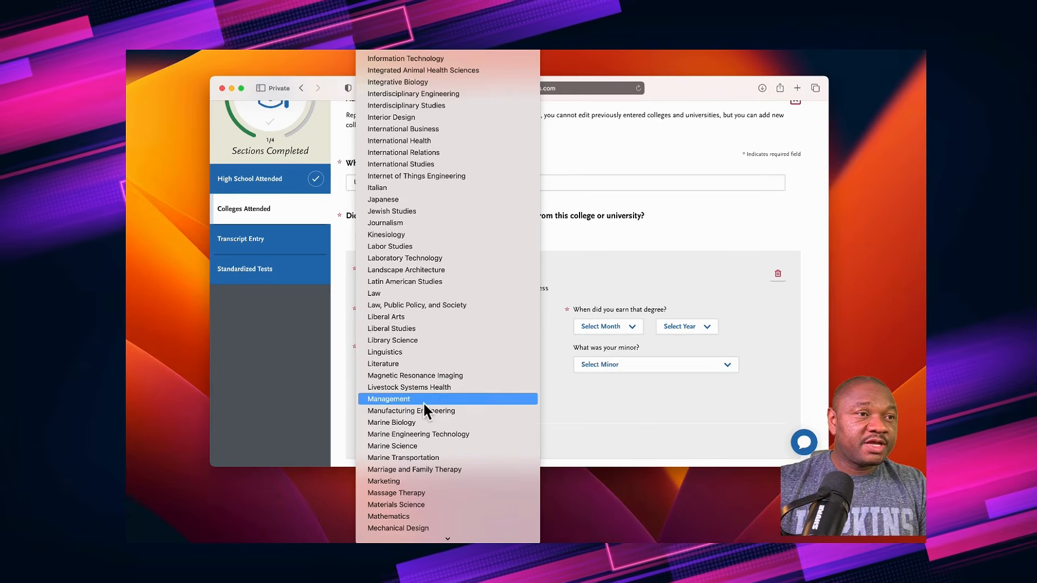
scroll(423, 402, down, 5)
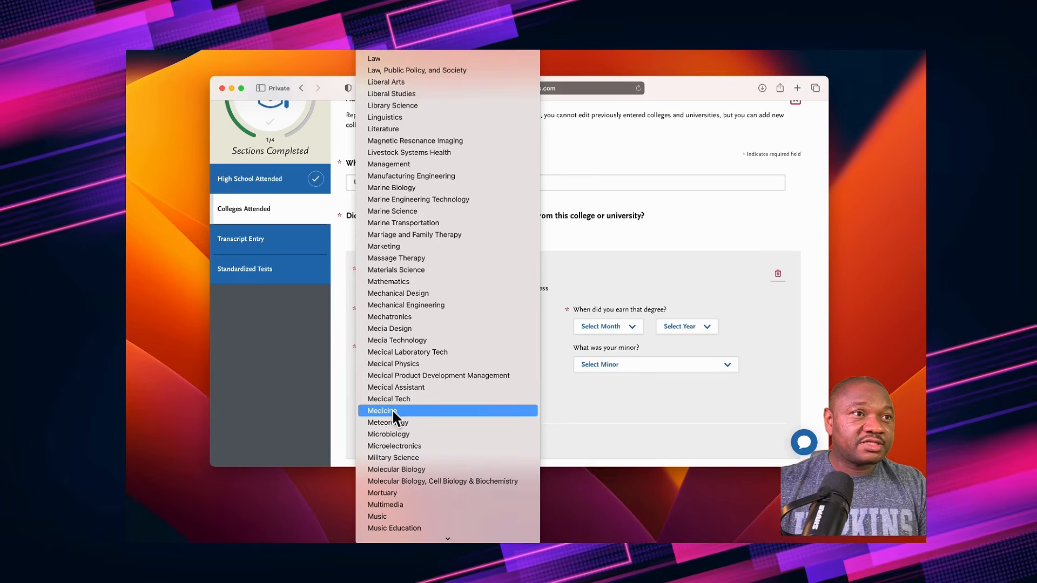
click(391, 411)
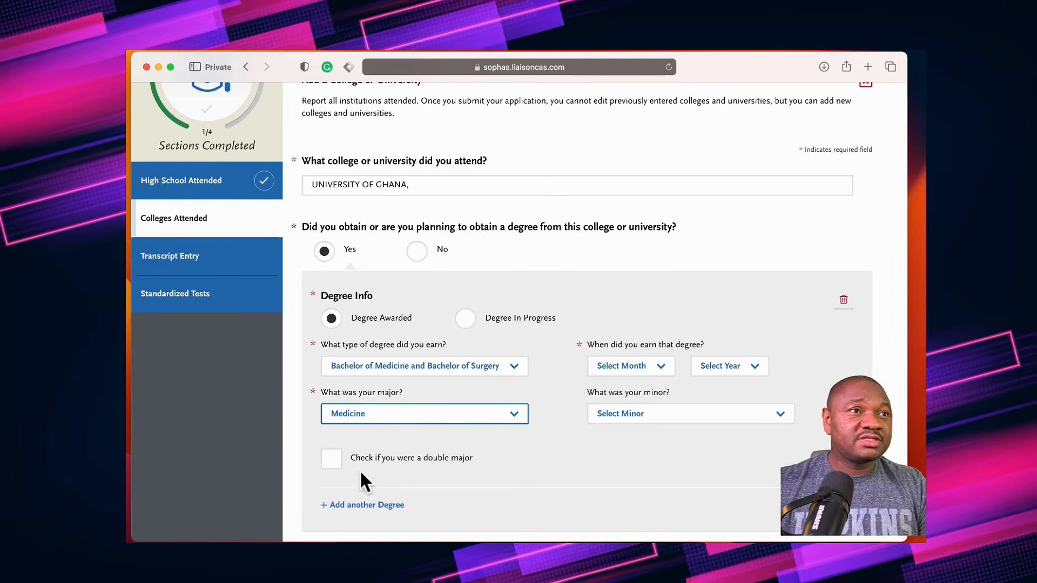
Set the degree date to February 2016 and the minor to None
click(659, 367)
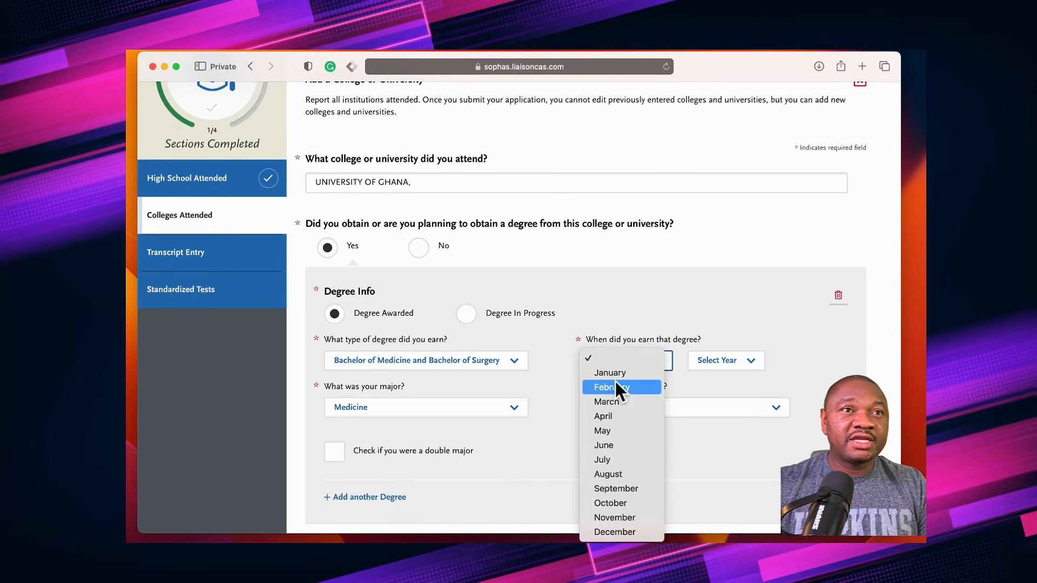
click(616, 388)
click(737, 363)
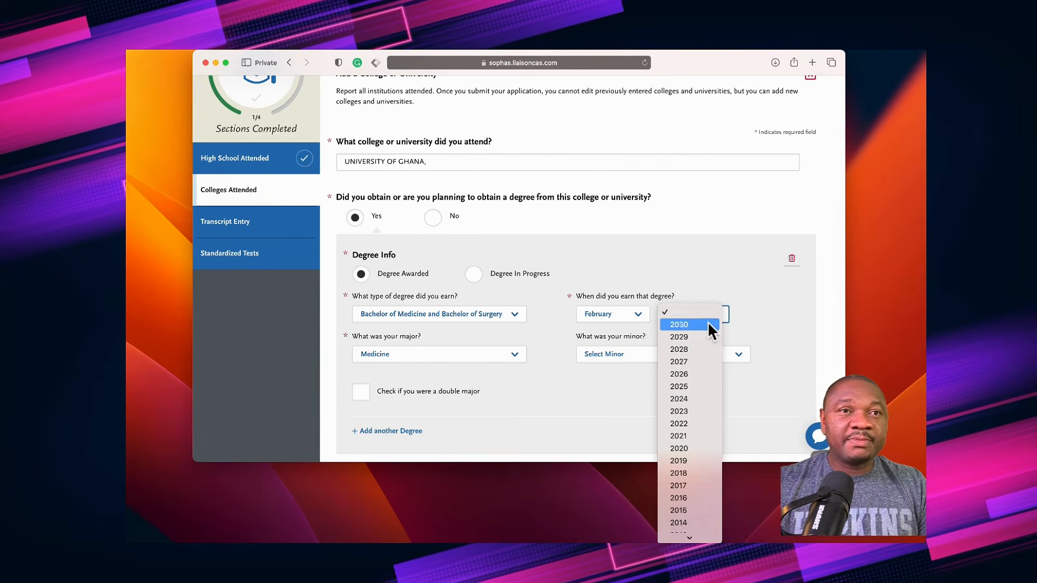
scroll(697, 381, down, 5)
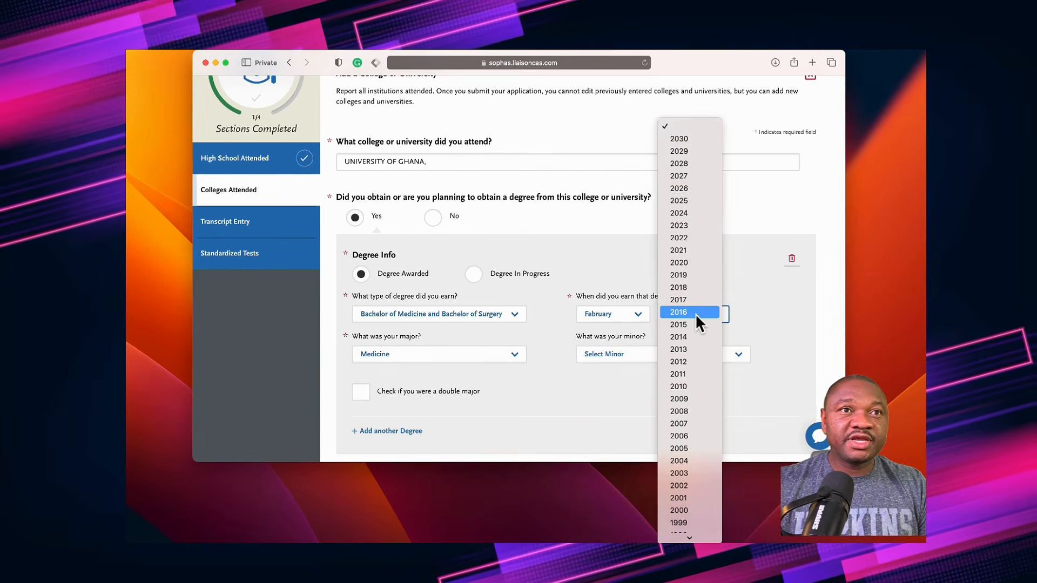
click(695, 312)
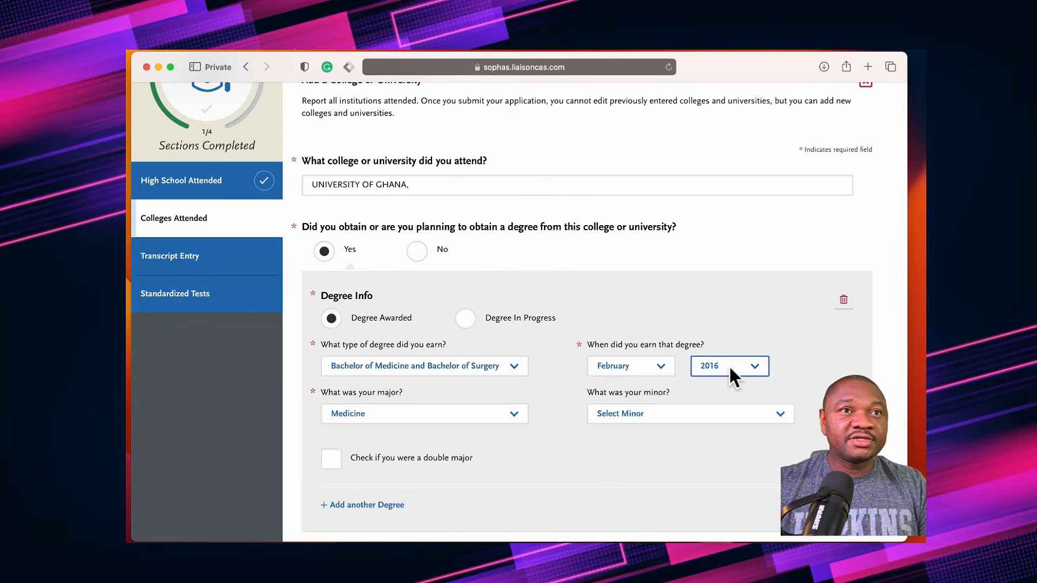
click(646, 417)
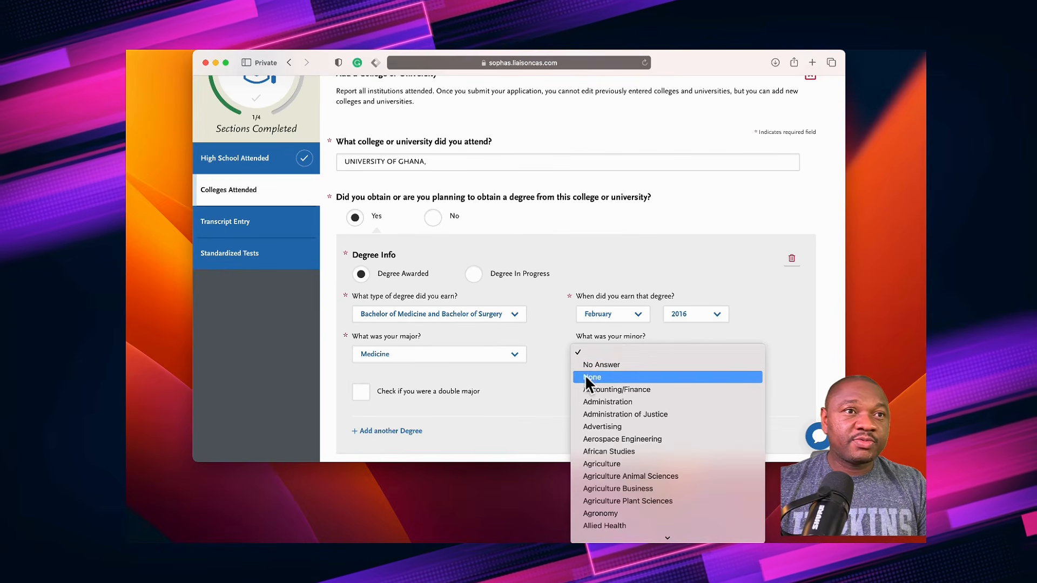
click(566, 379)
scroll(566, 379, down, 2)
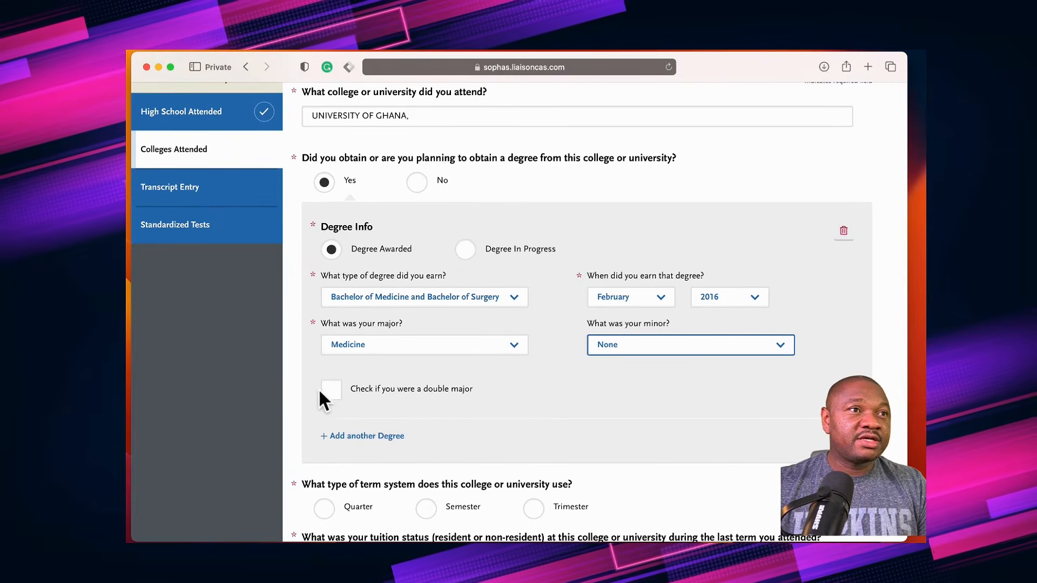
Set the college term system to Semester and answer No to still attending the university
scroll(394, 416, down, 4)
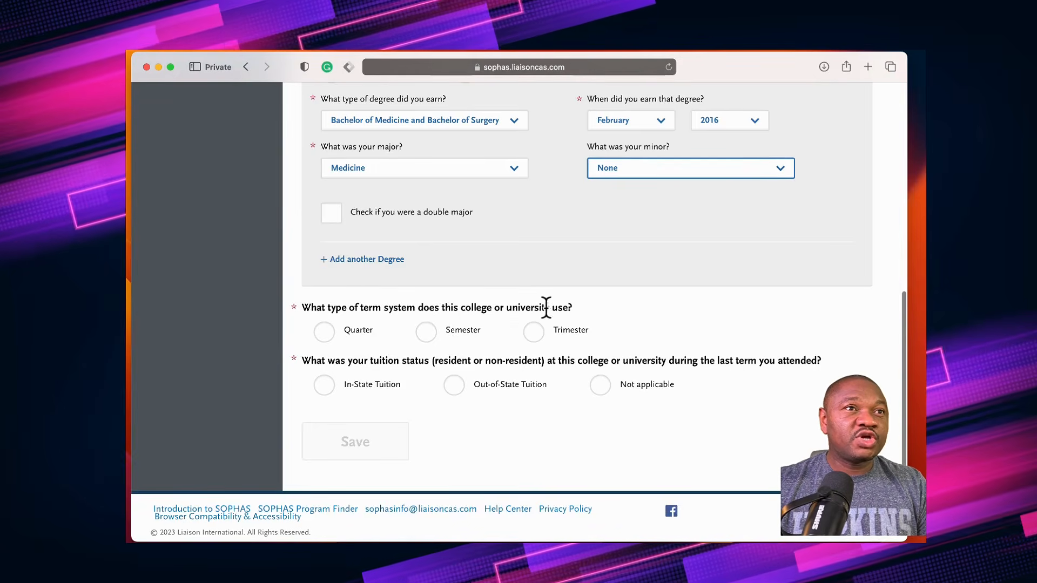
click(426, 332)
scroll(440, 405, down, 3)
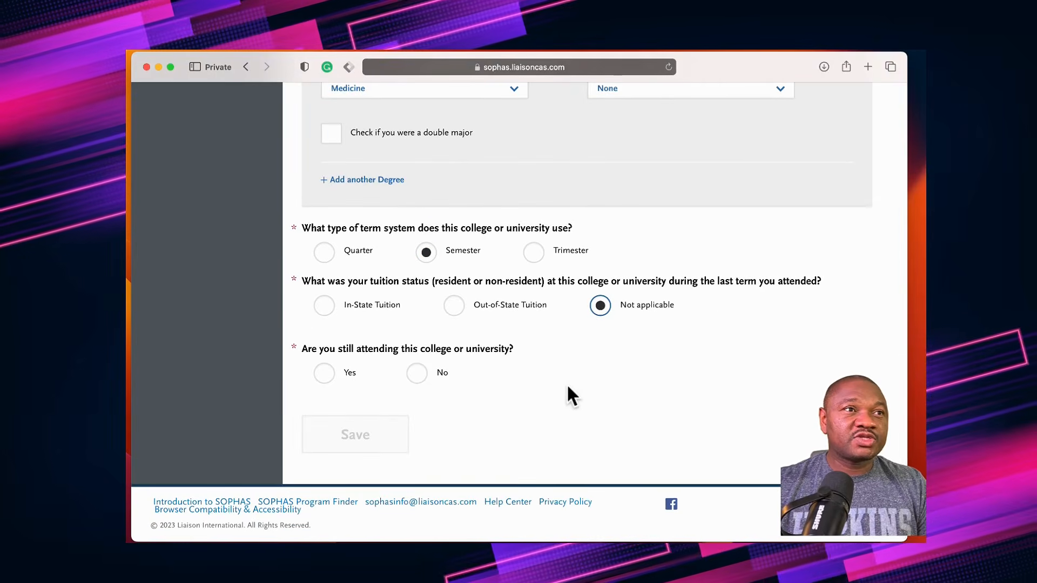
scroll(566, 384, down, 1)
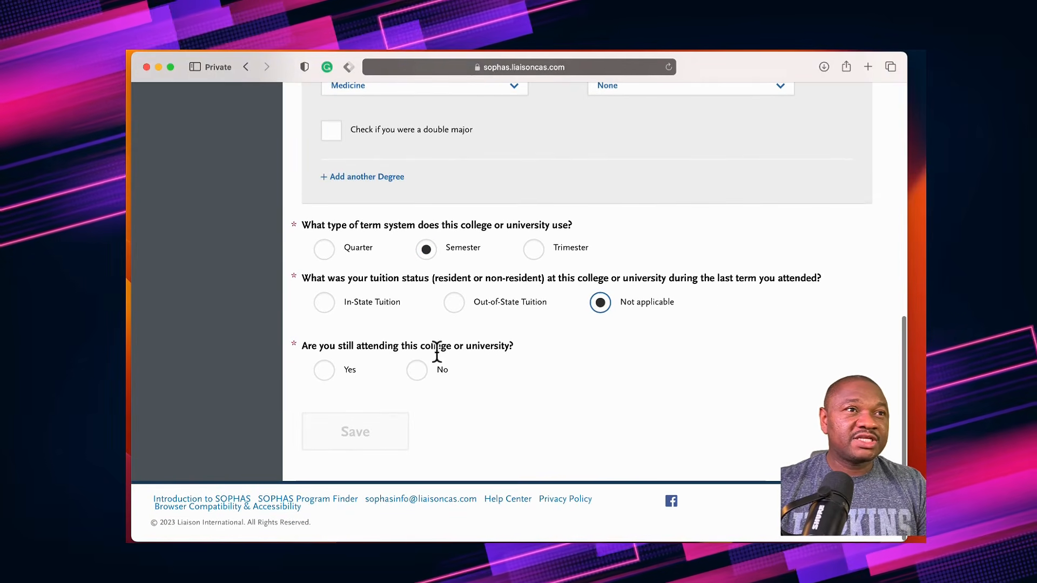
click(418, 371)
scroll(488, 424, down, 3)
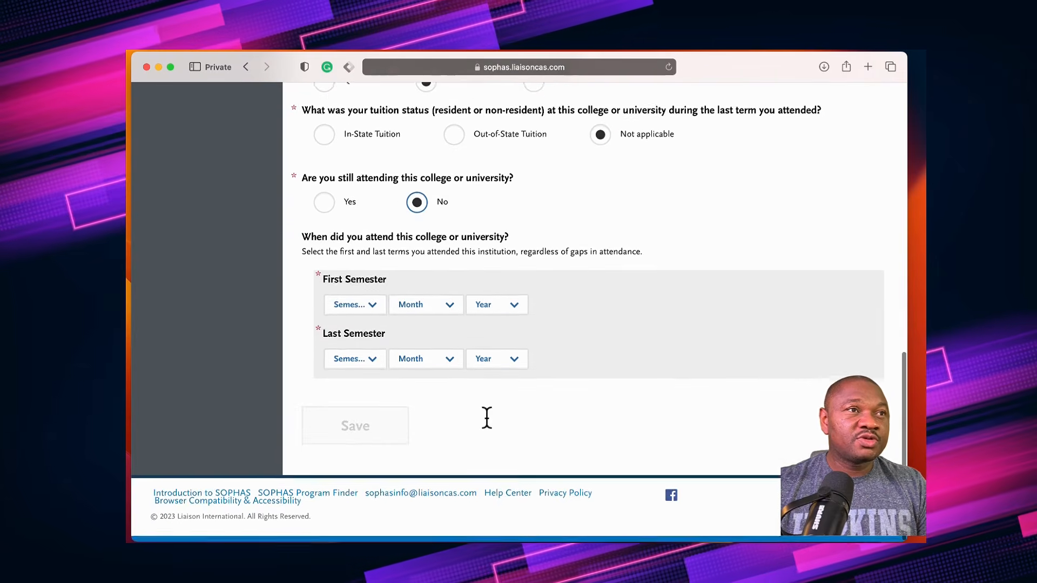
click(378, 310)
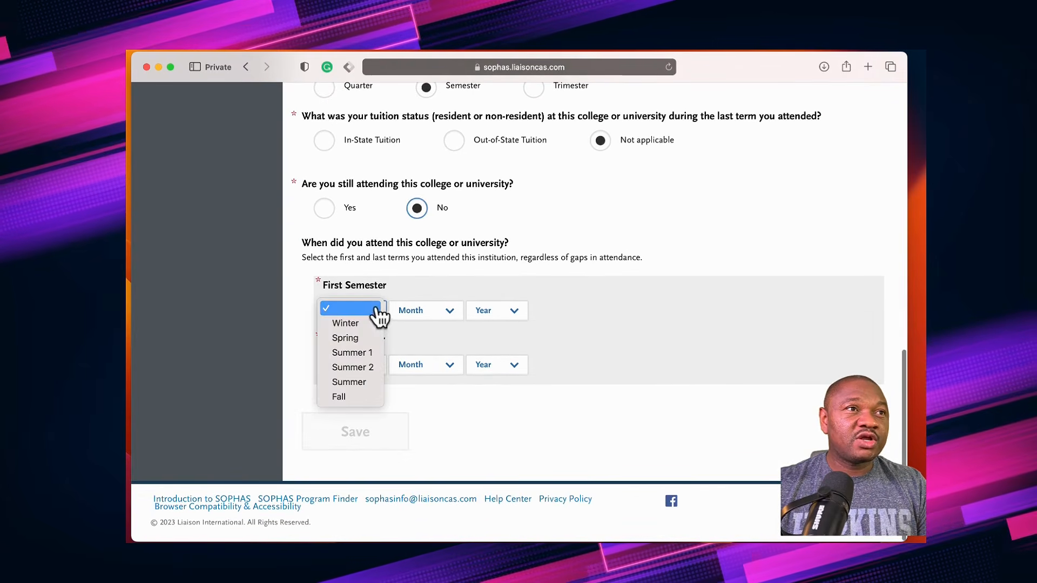
Set the first semester of attendance to Summer, August 2009
click(358, 382)
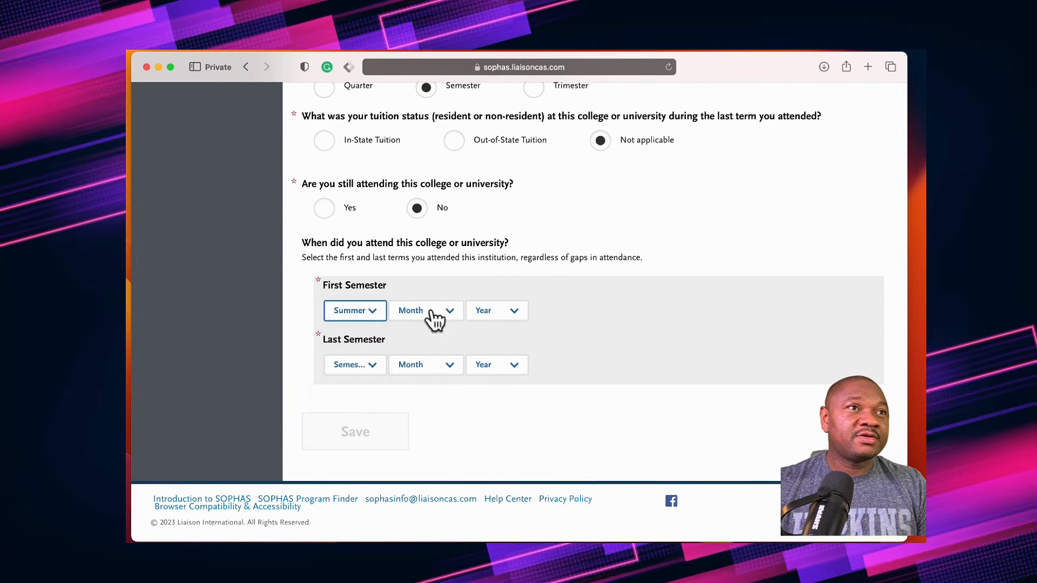
click(435, 319)
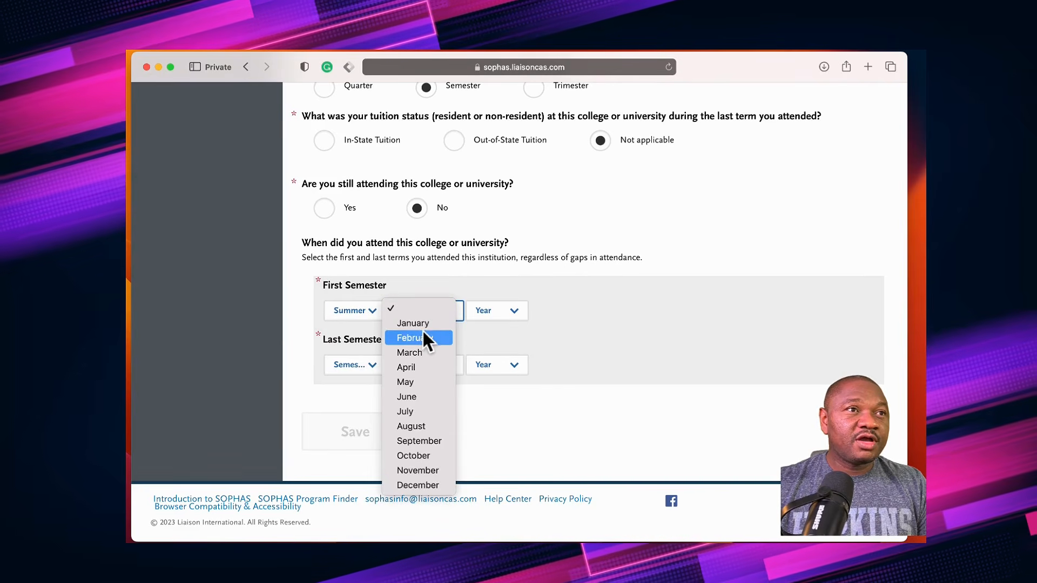
click(424, 425)
click(511, 308)
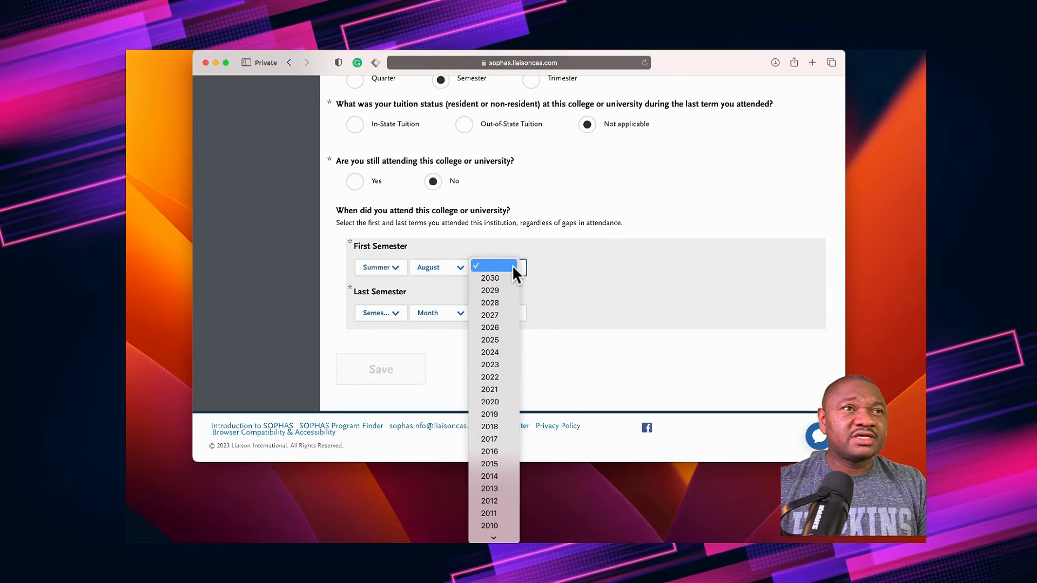
scroll(504, 358, down, 5)
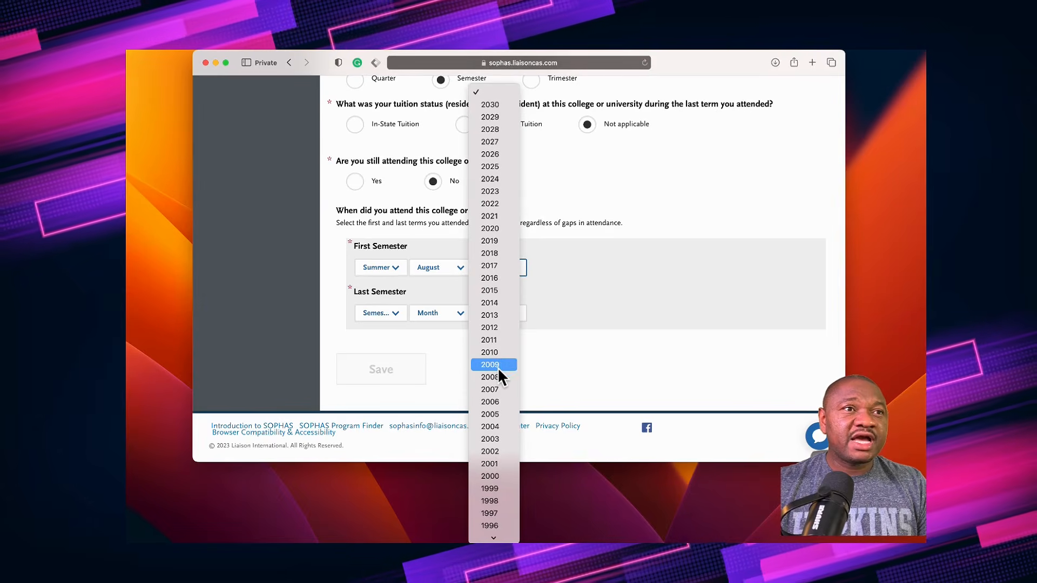
click(497, 366)
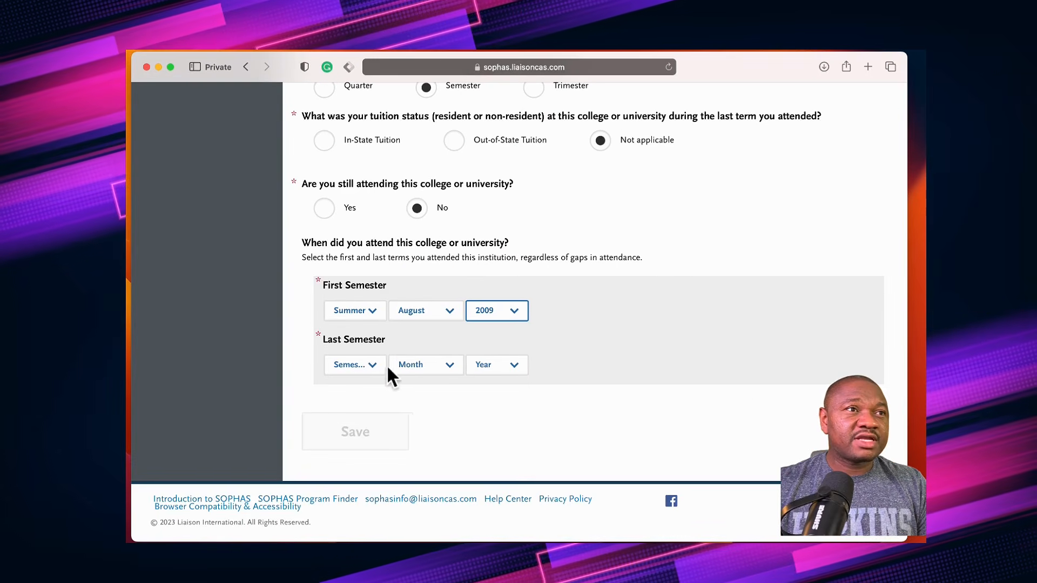
Set the last semester of attendance to Summer, February 2016
click(376, 363)
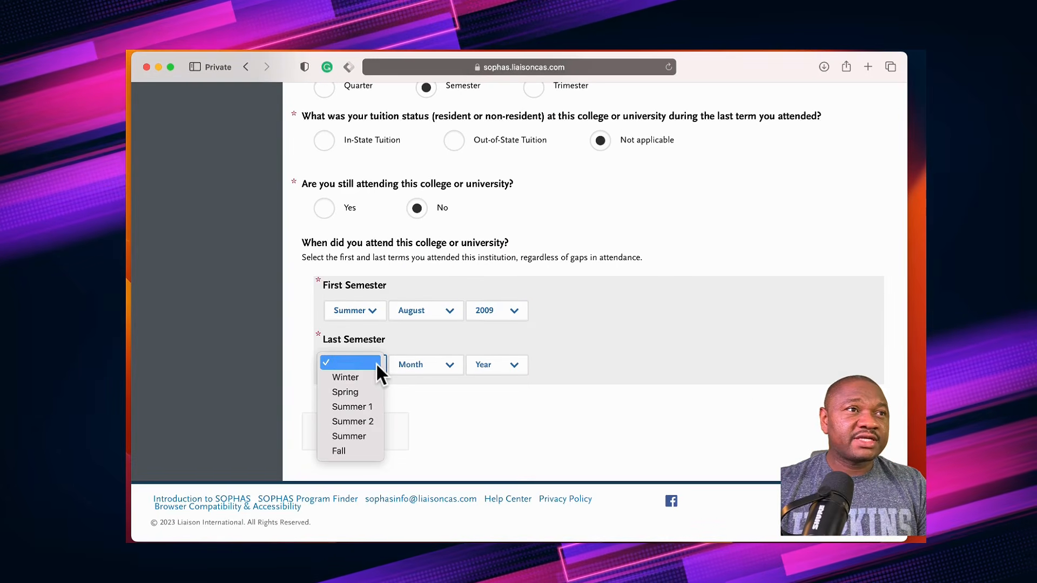
click(362, 436)
click(446, 369)
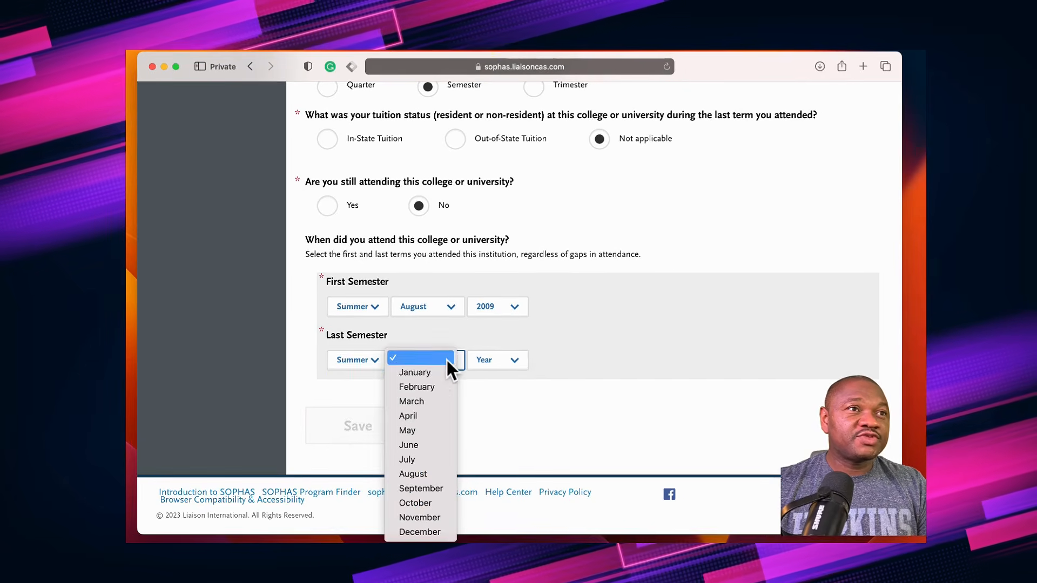
click(429, 387)
click(514, 359)
scroll(497, 420, down, 5)
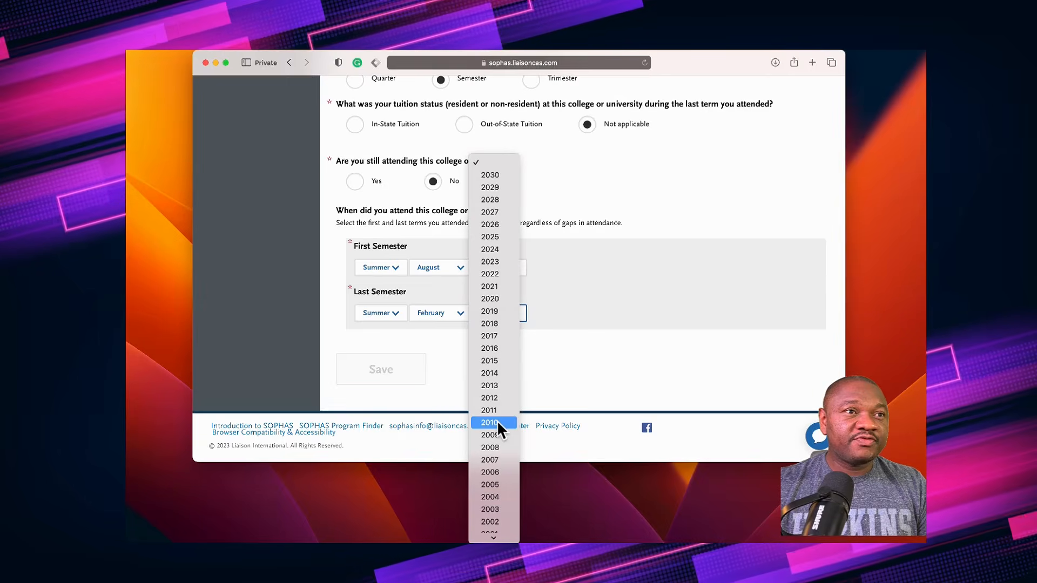
click(489, 349)
Save the dates, review the UNIVERSITY OF GHANA entry (August 2009 – February 2016), and go to Transcript Entry
click(413, 373)
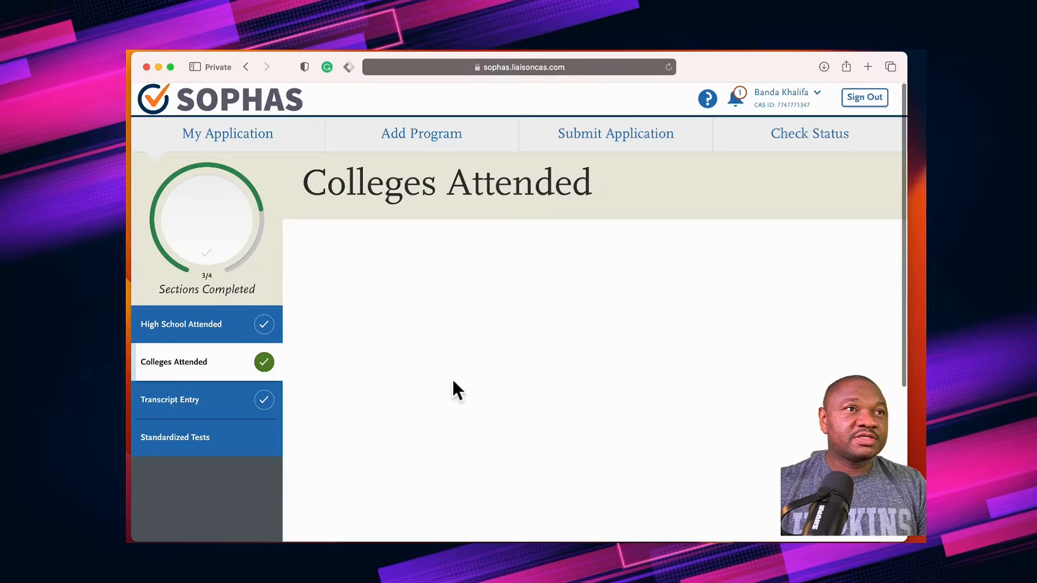
scroll(495, 451, down, 6)
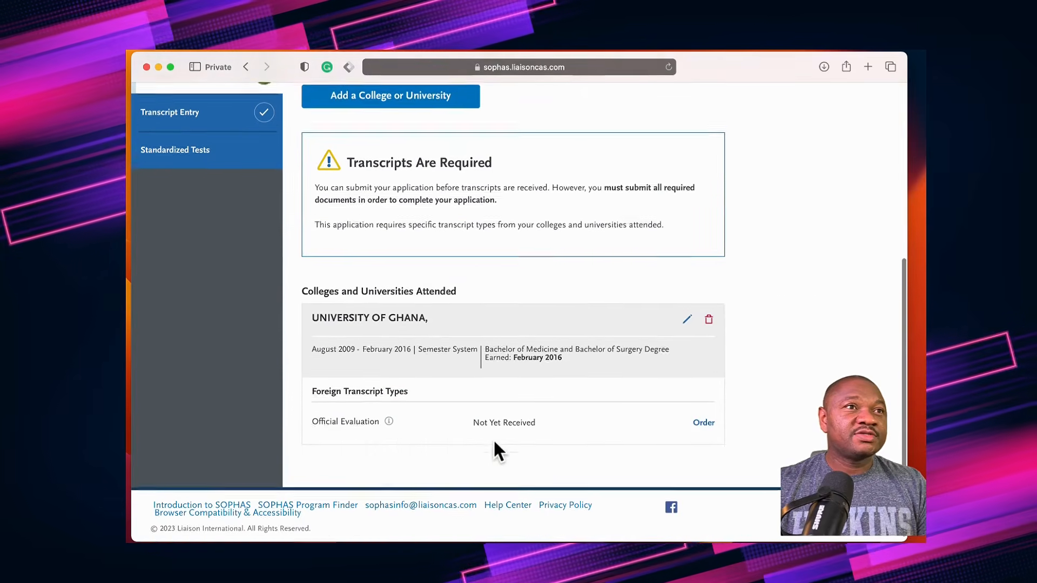
scroll(471, 344, up, 1)
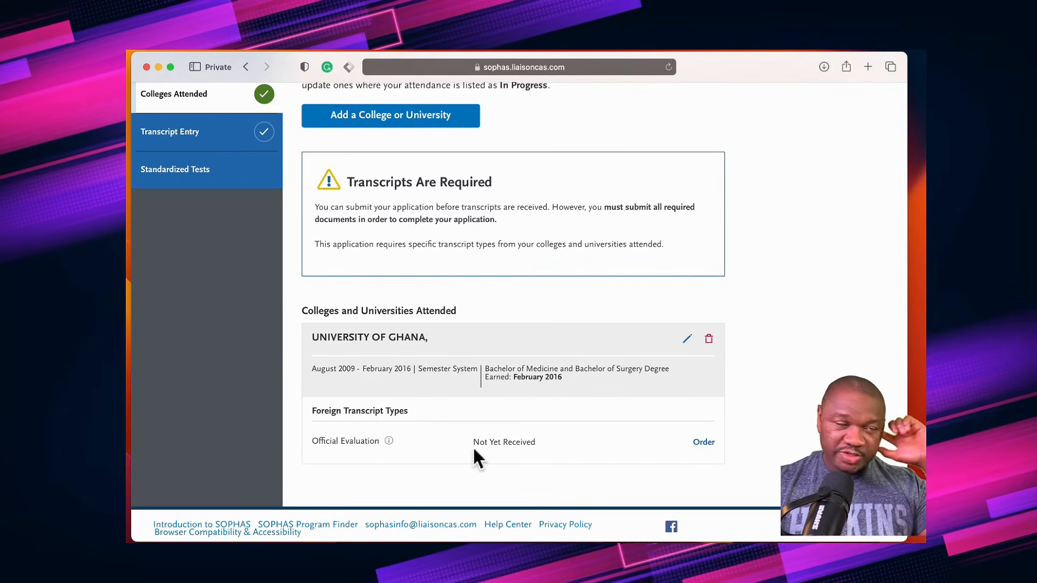
scroll(637, 462, up, 4)
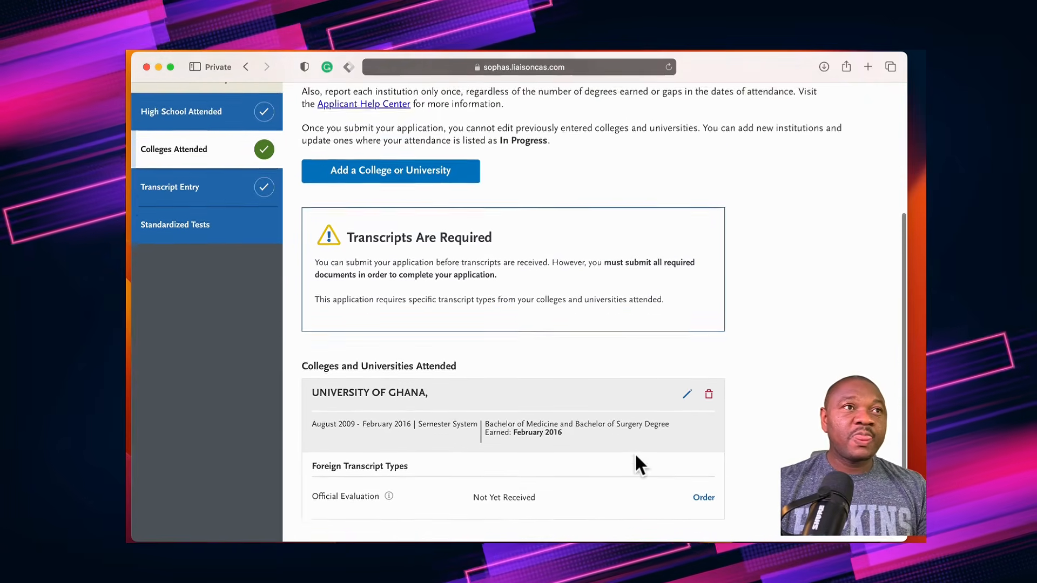
scroll(443, 277, up, 3)
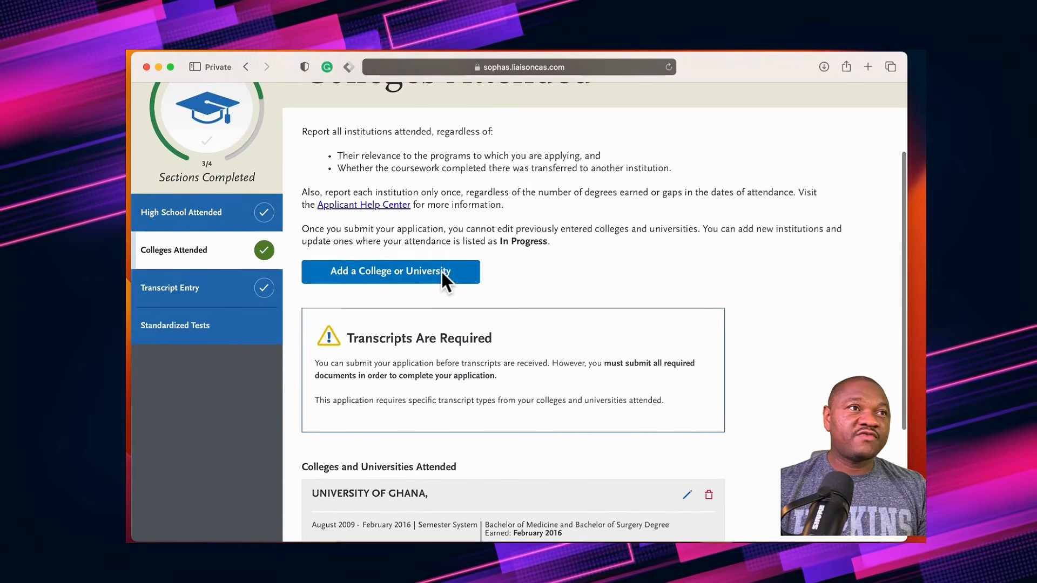
scroll(462, 306, down, 6)
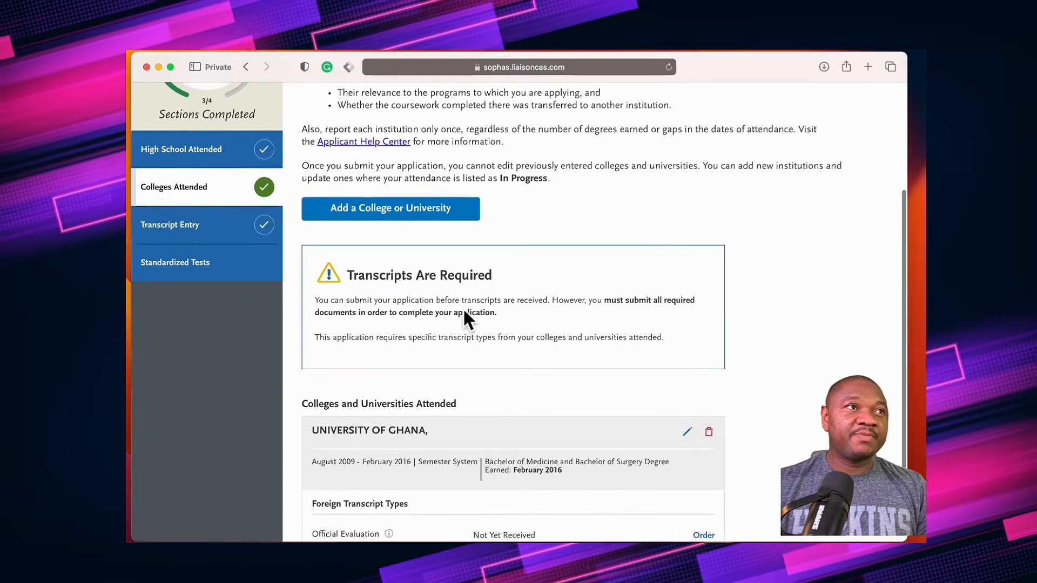
scroll(562, 387, down, 1)
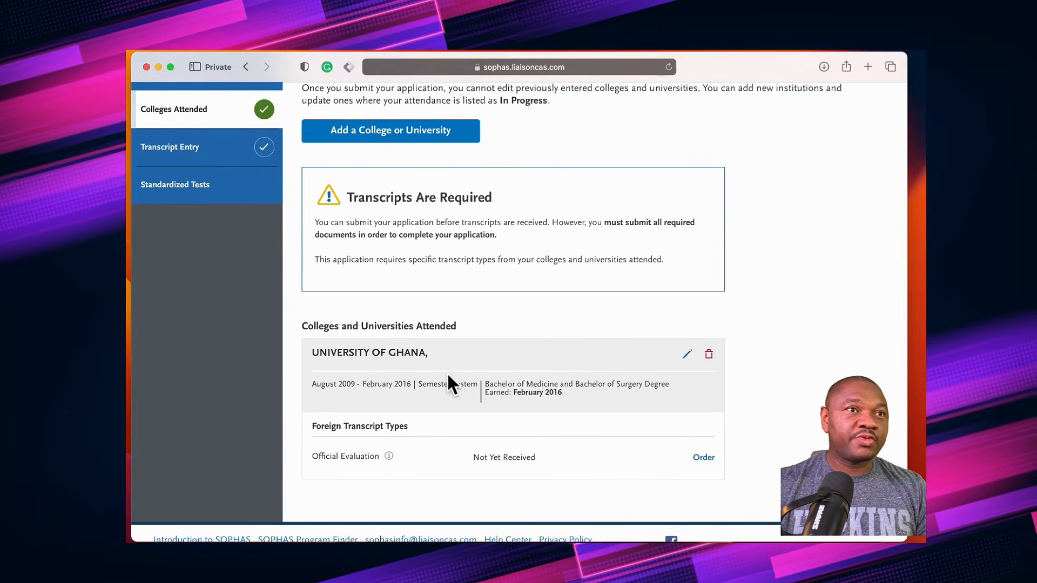
scroll(448, 381, up, 6)
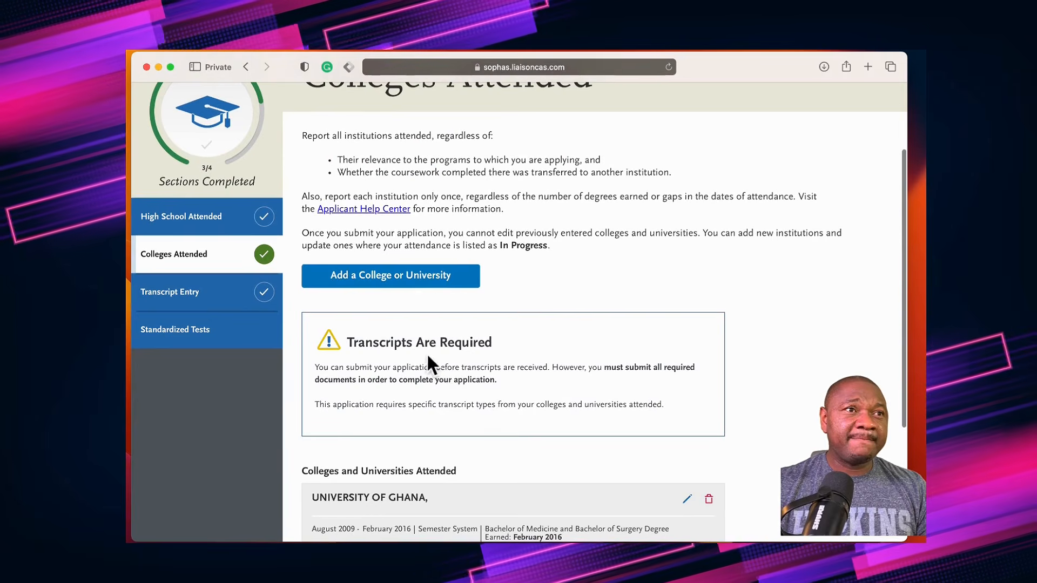
scroll(448, 372, up, 1)
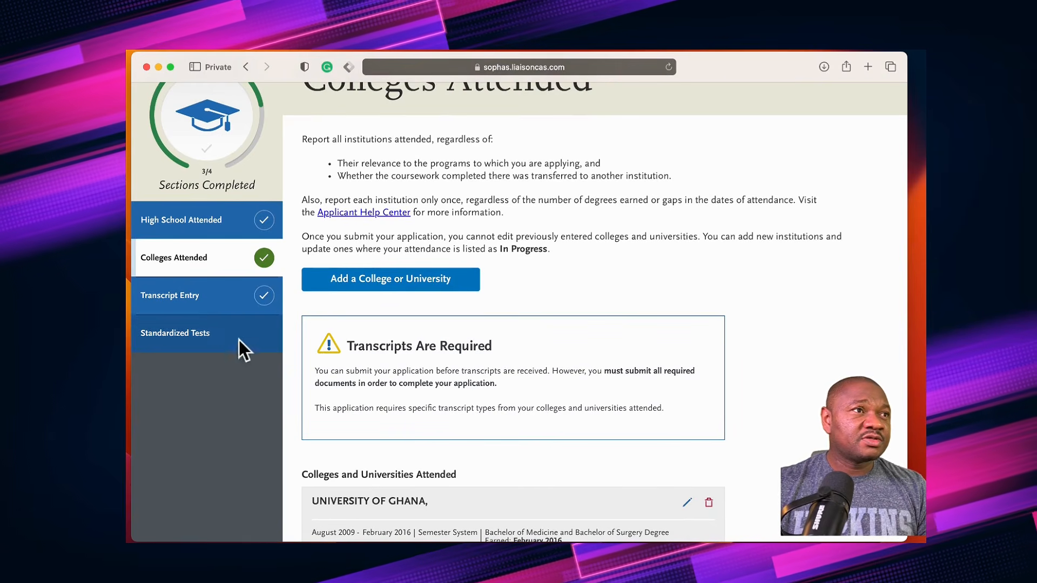
click(200, 300)
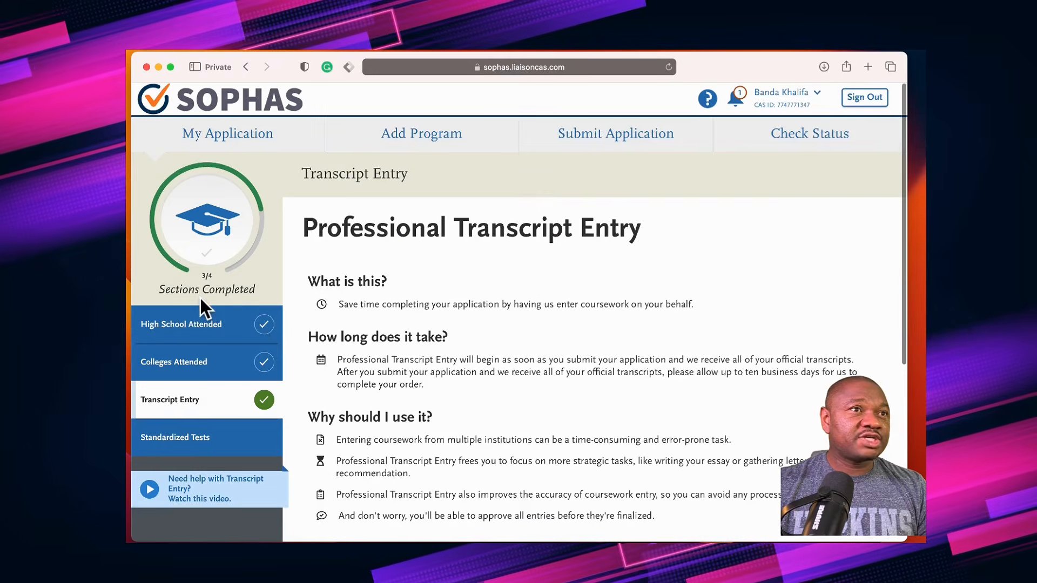
Decline professional transcript entry, confirm UNIVERSITY OF GHANA needs no transcript, then go to Standardized Tests
scroll(404, 371, down, 5)
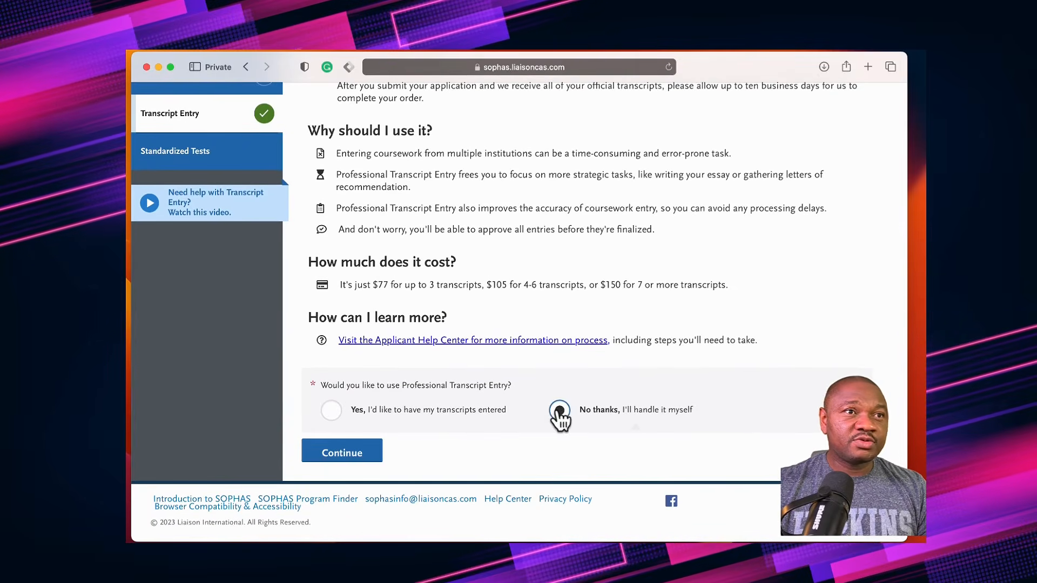
click(348, 453)
scroll(520, 405, down, 5)
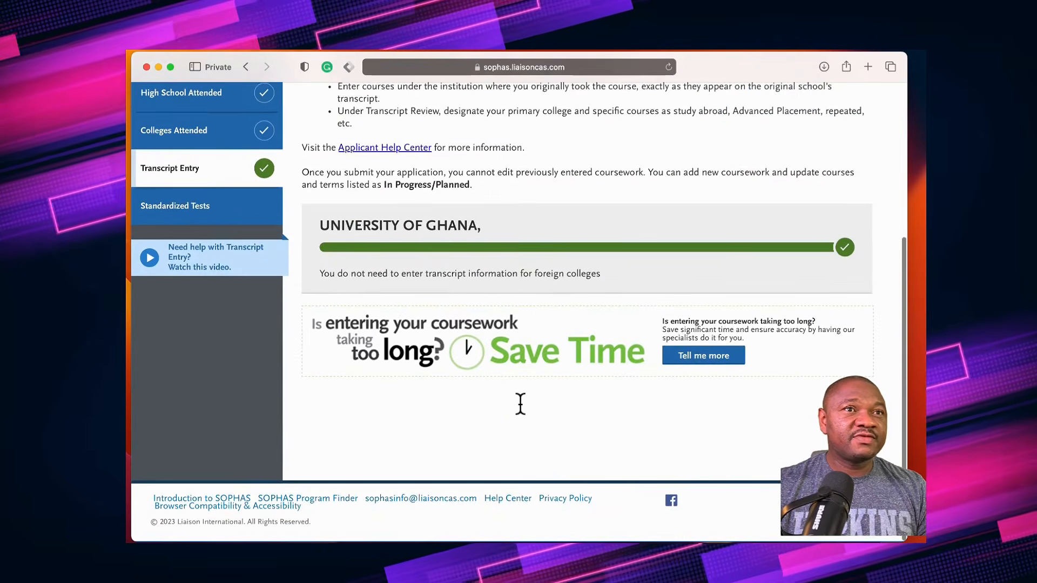
scroll(520, 403, up, 5)
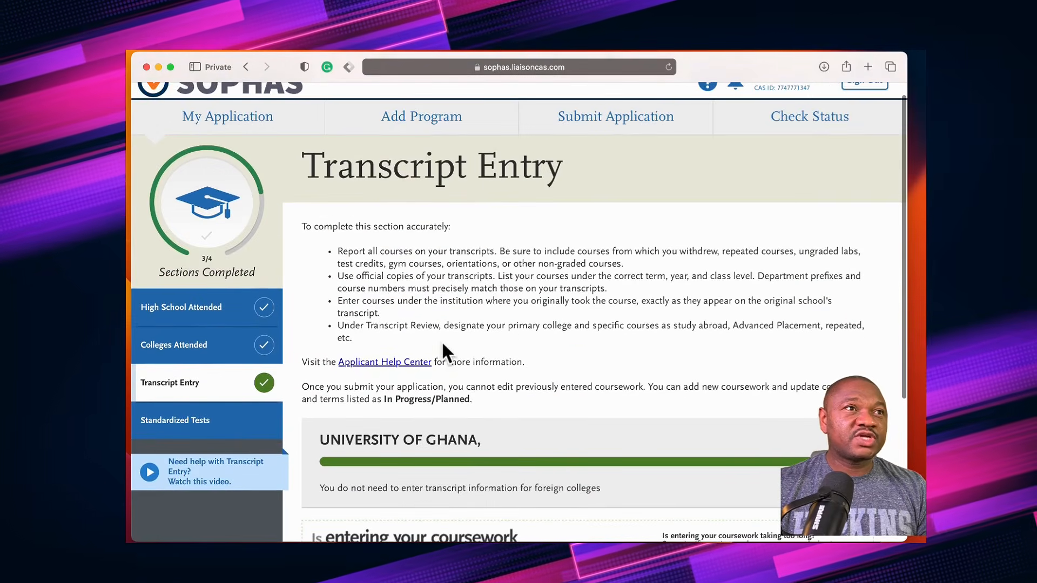
scroll(441, 340, down, 2)
scroll(351, 342, down, 1)
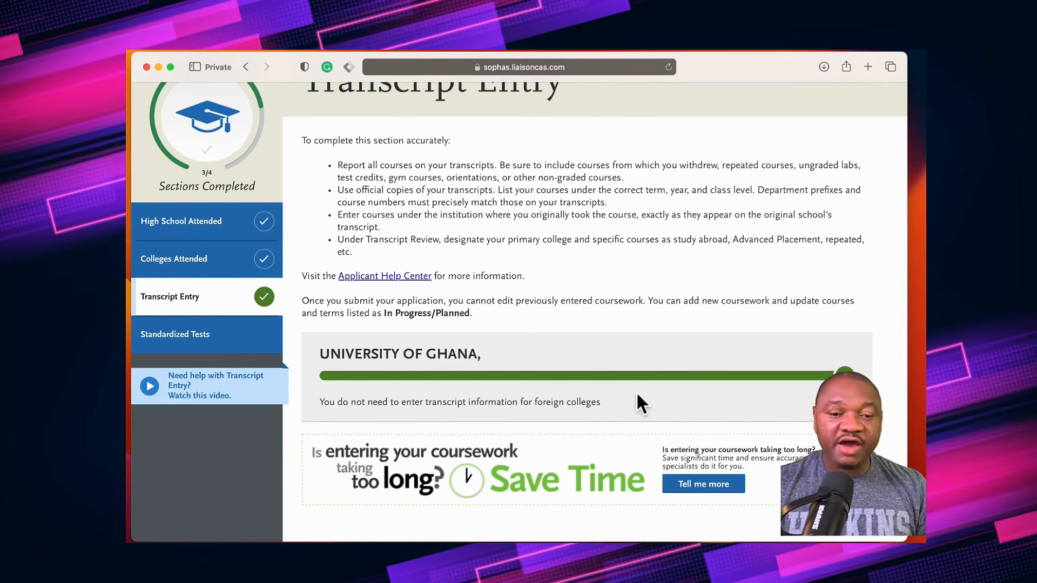
scroll(638, 394, down, 3)
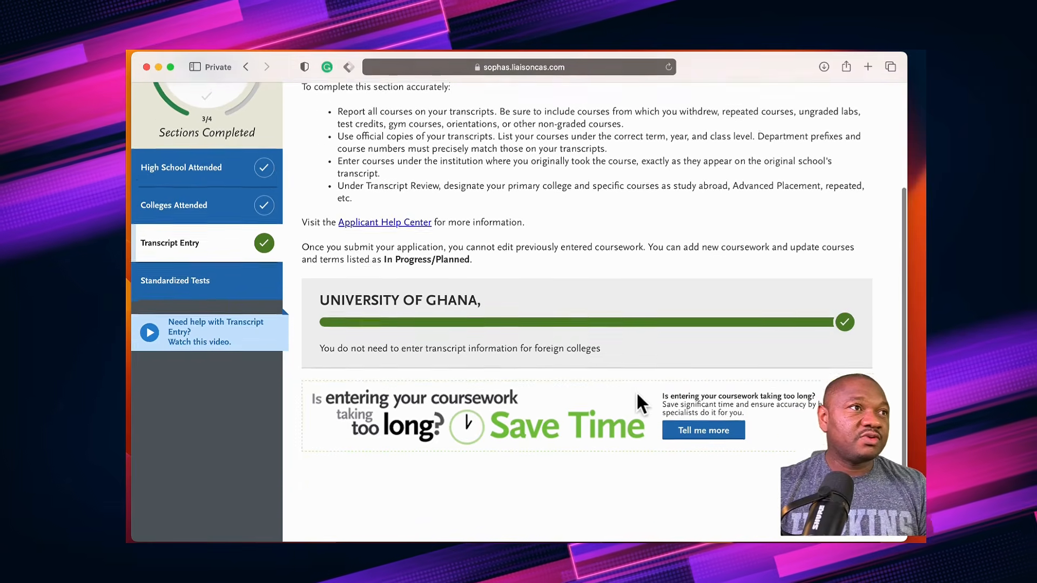
click(243, 254)
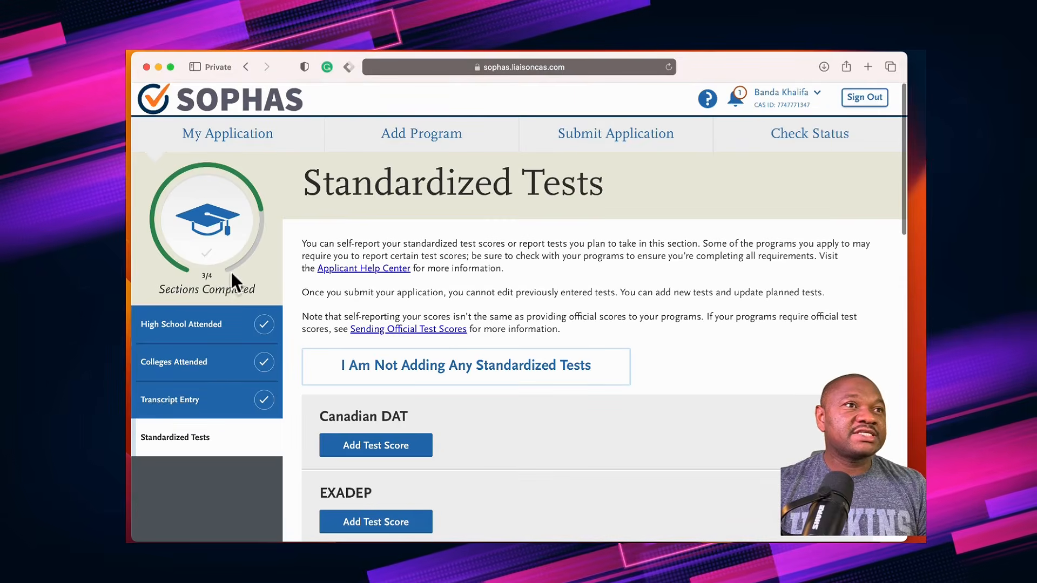
Declare that no standardized tests are being added, bringing Academic History to 4/4
scroll(462, 348, down, 5)
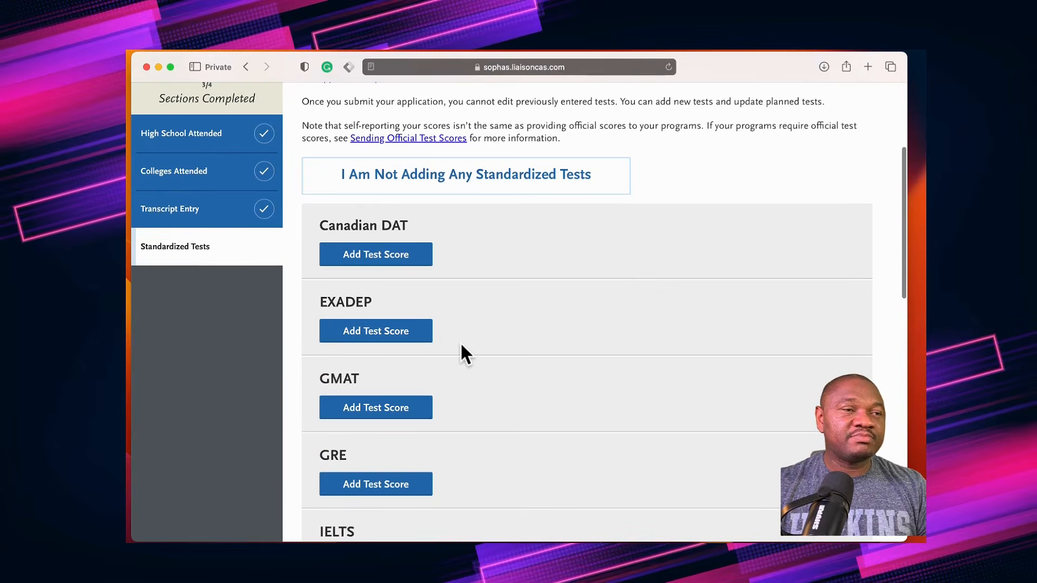
scroll(462, 351, down, 3)
scroll(462, 348, down, 10)
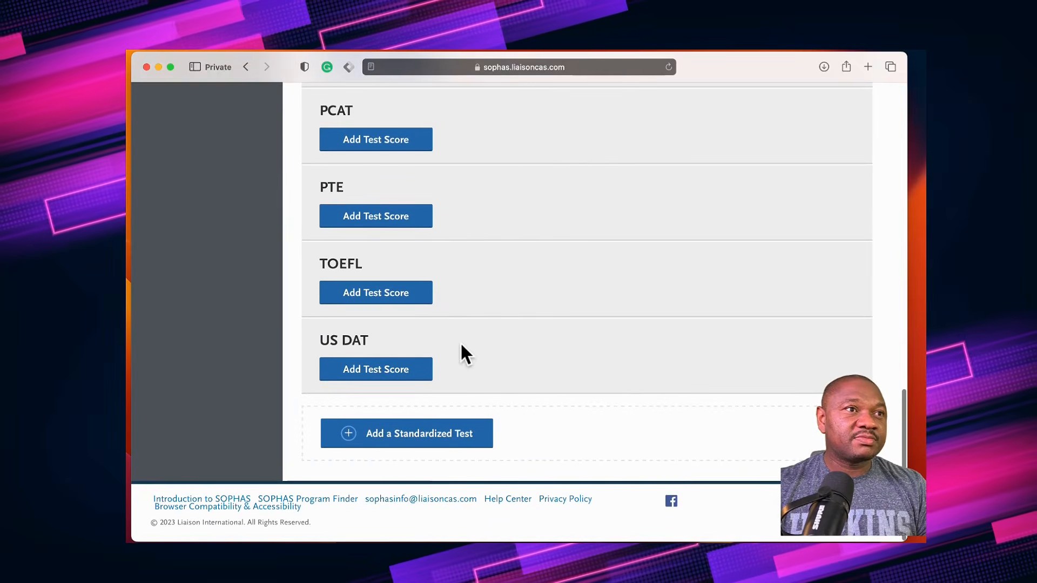
scroll(462, 348, up, 10)
scroll(463, 354, up, 3)
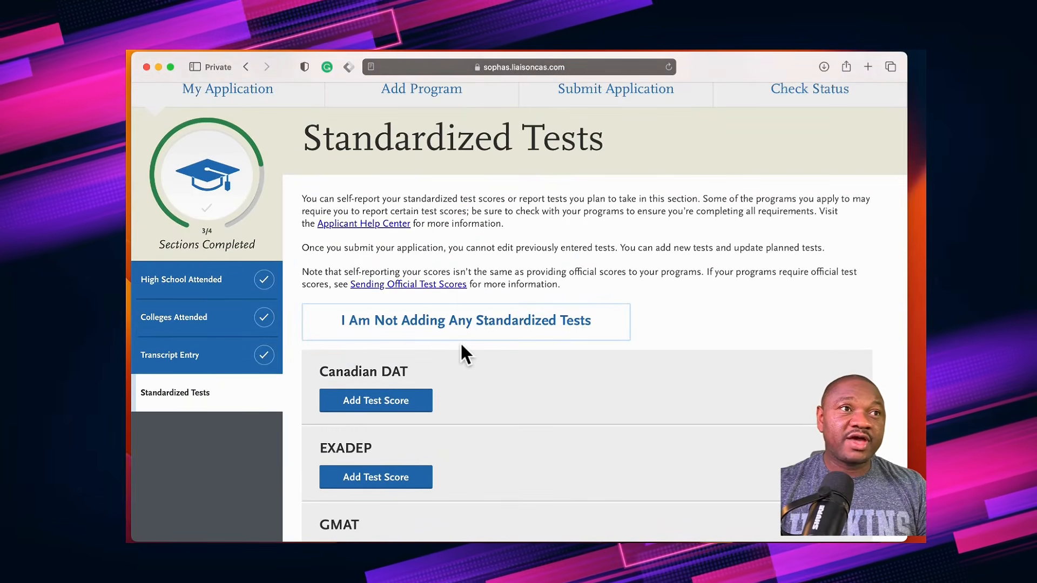
click(398, 323)
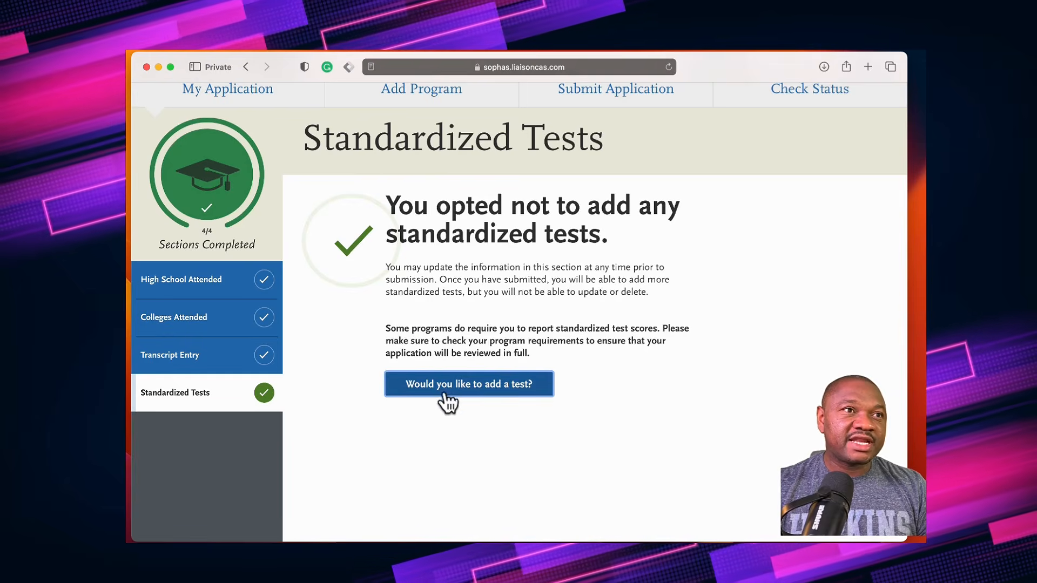
scroll(446, 433, down, 2)
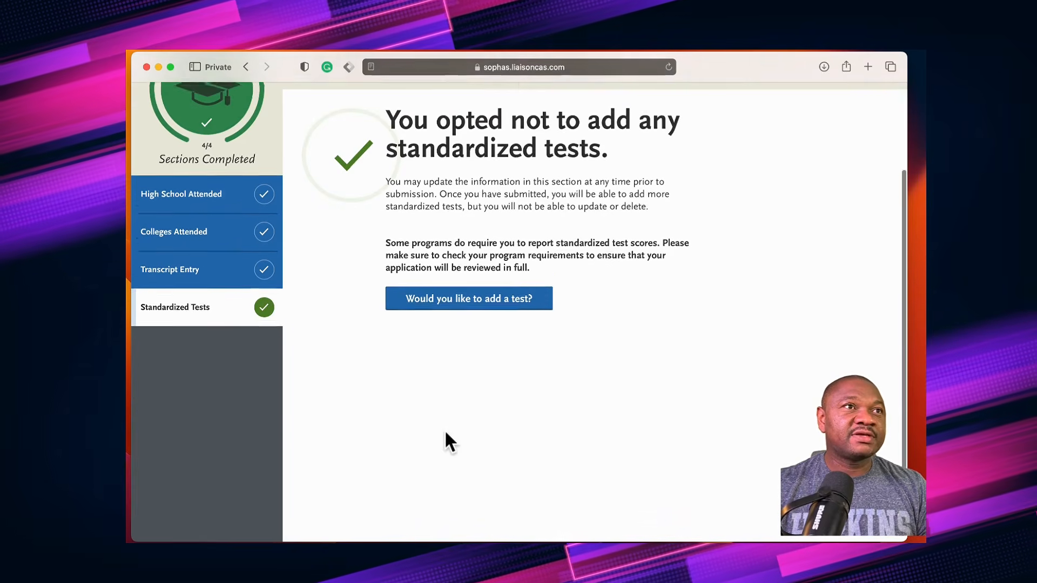
scroll(445, 433, up, 3)
Return to the My Application dashboard, expand Supporting Information, and open Recommendations
click(251, 135)
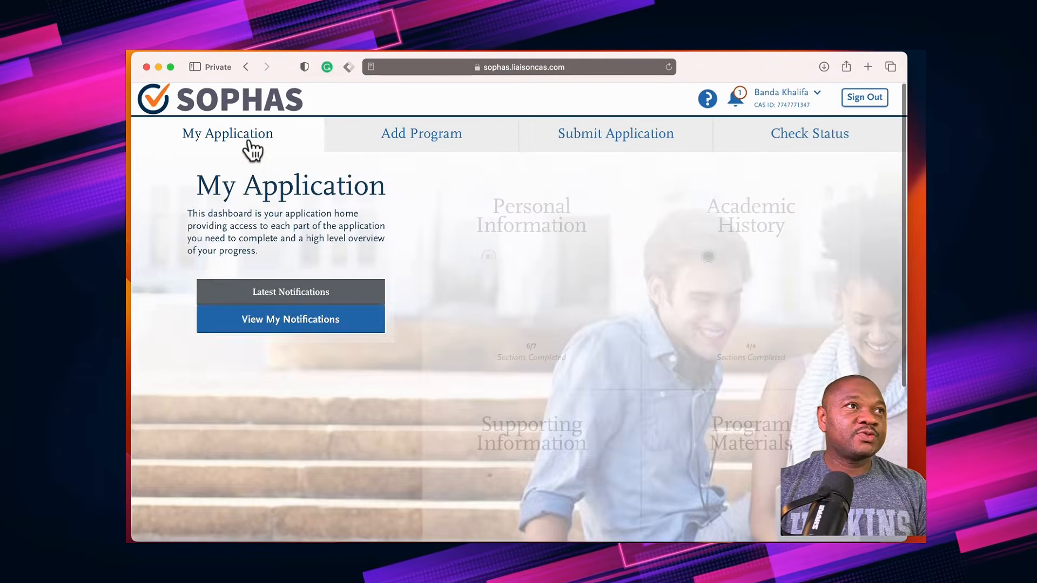
scroll(497, 313, down, 1)
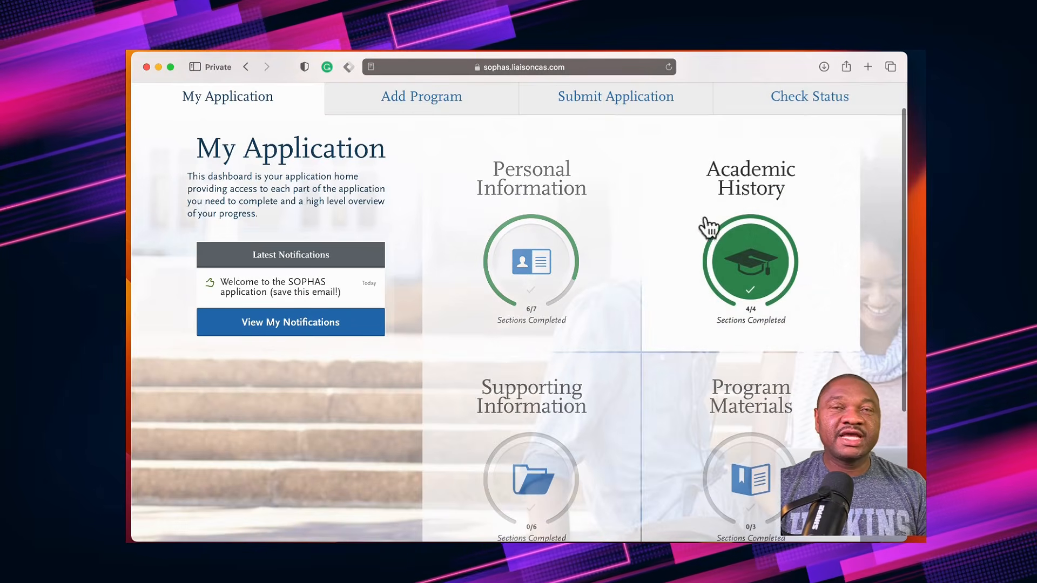
scroll(708, 371, down, 4)
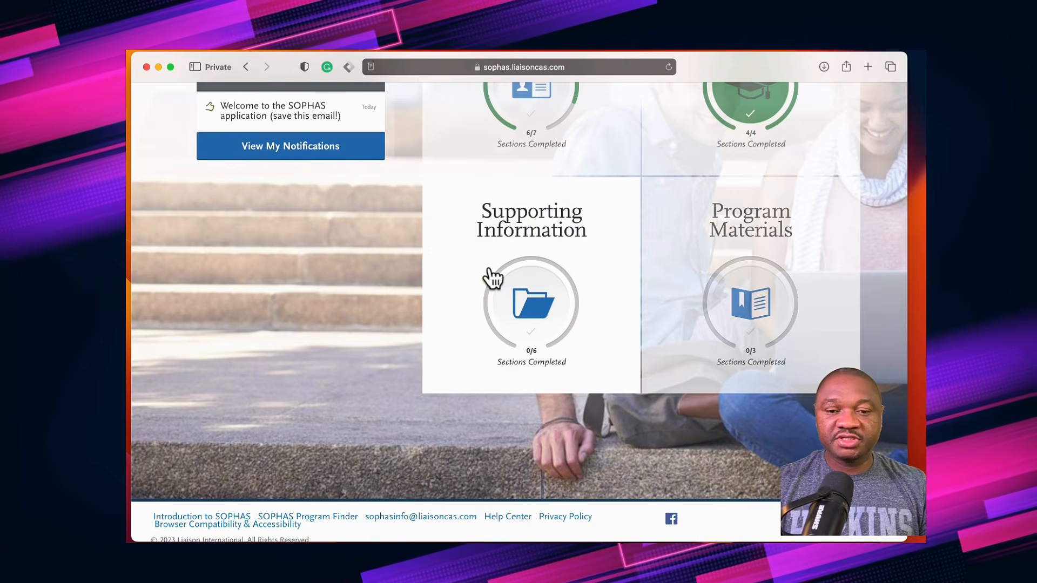
click(494, 278)
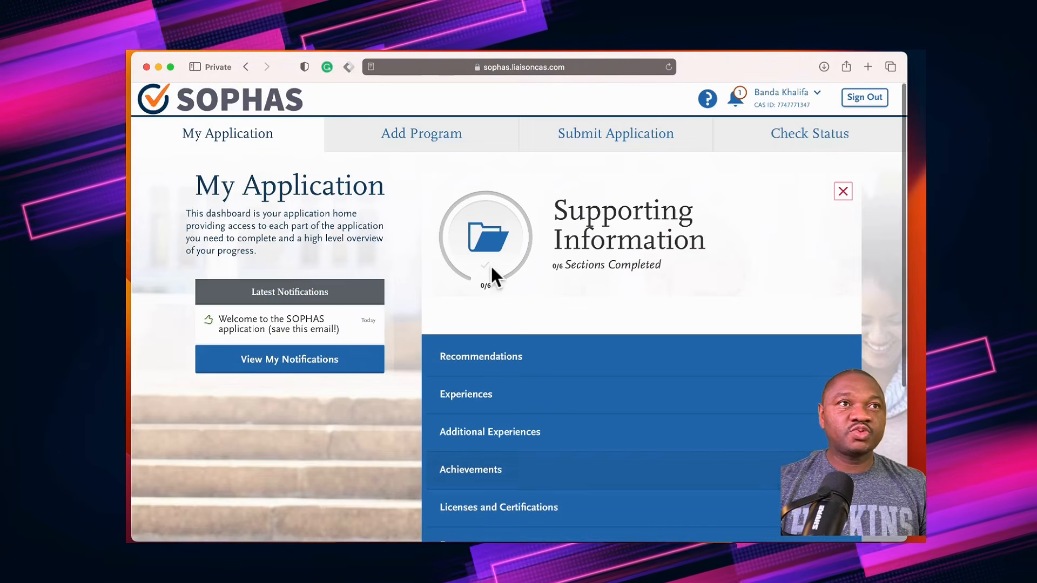
scroll(502, 314, down, 3)
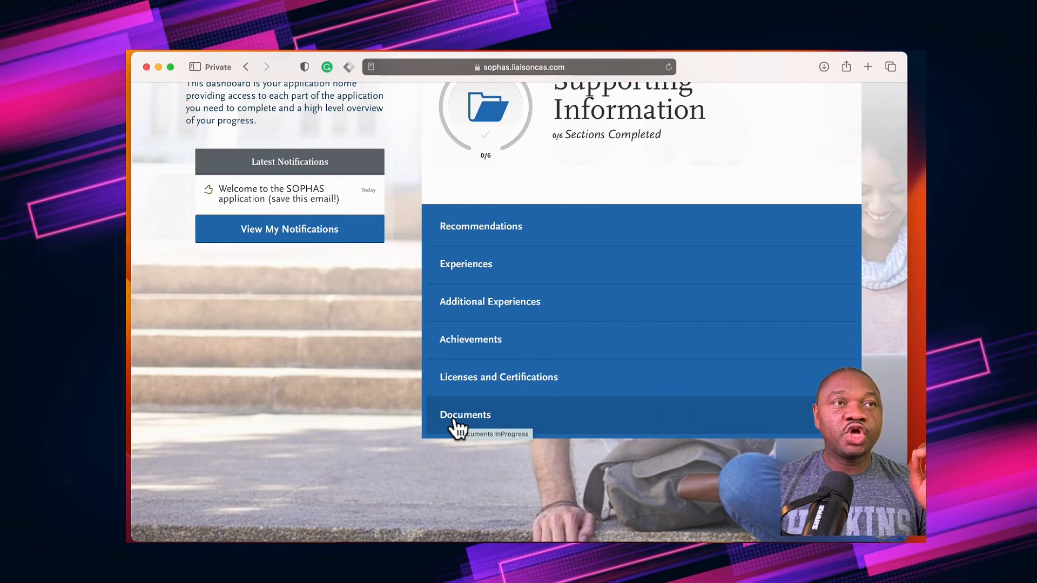
click(510, 222)
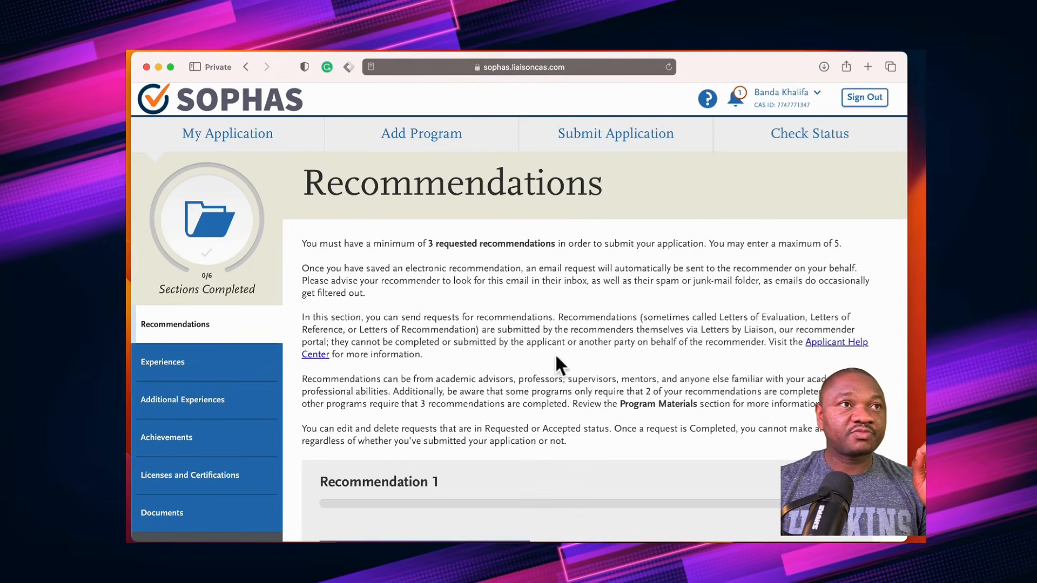
Review the three empty recommendation slots, Recommendation 1 through 3, on the Recommendations page
scroll(561, 377, down, 5)
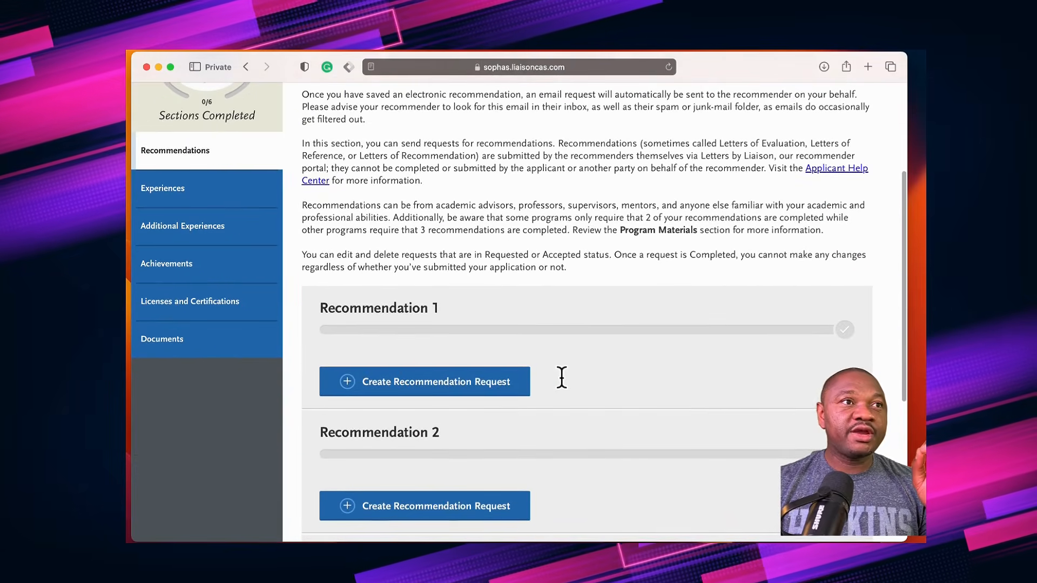
scroll(562, 378, up, 1)
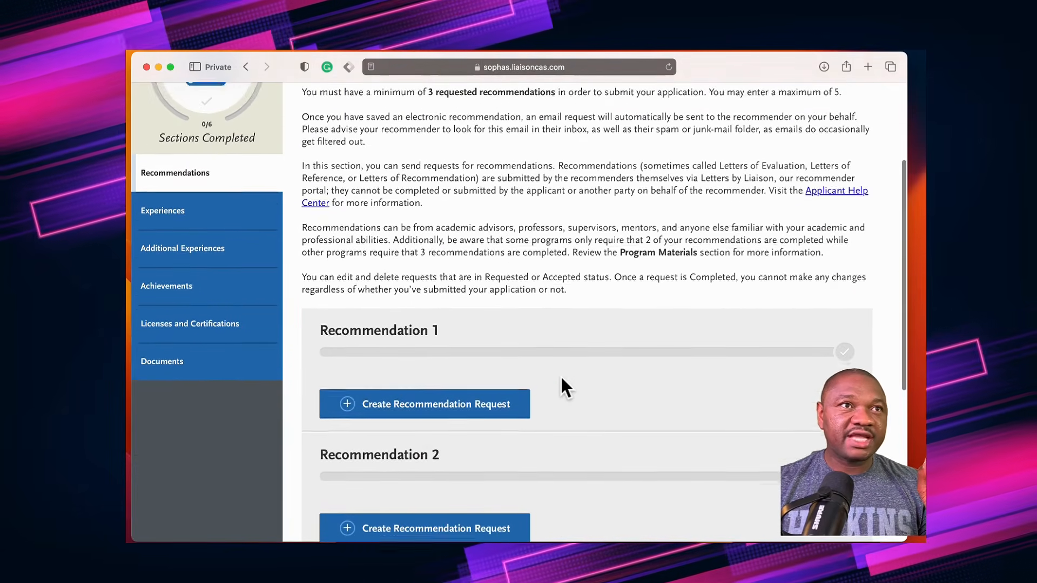
scroll(562, 378, down, 2)
scroll(562, 378, up, 1)
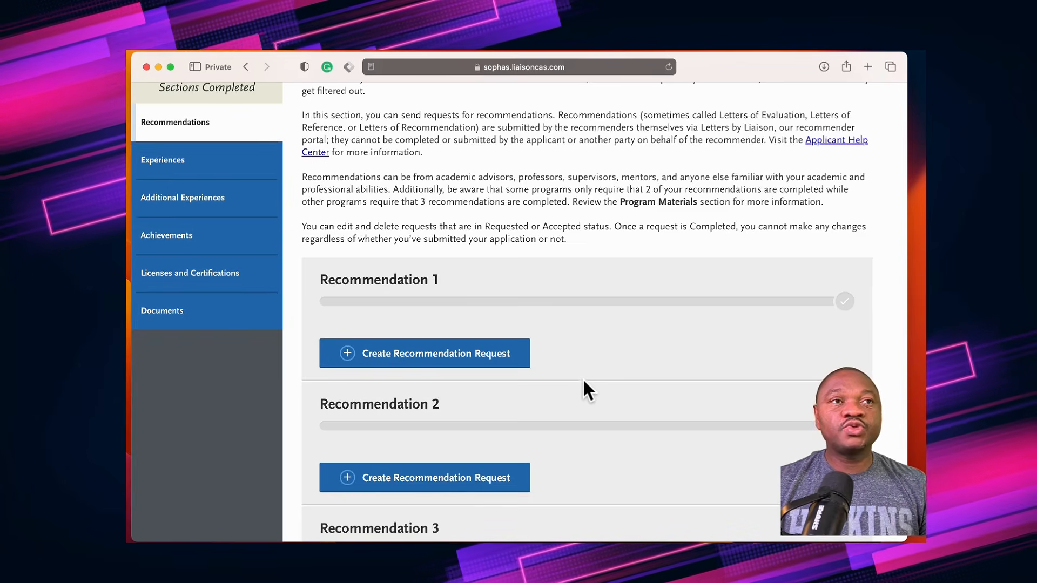
click(455, 355)
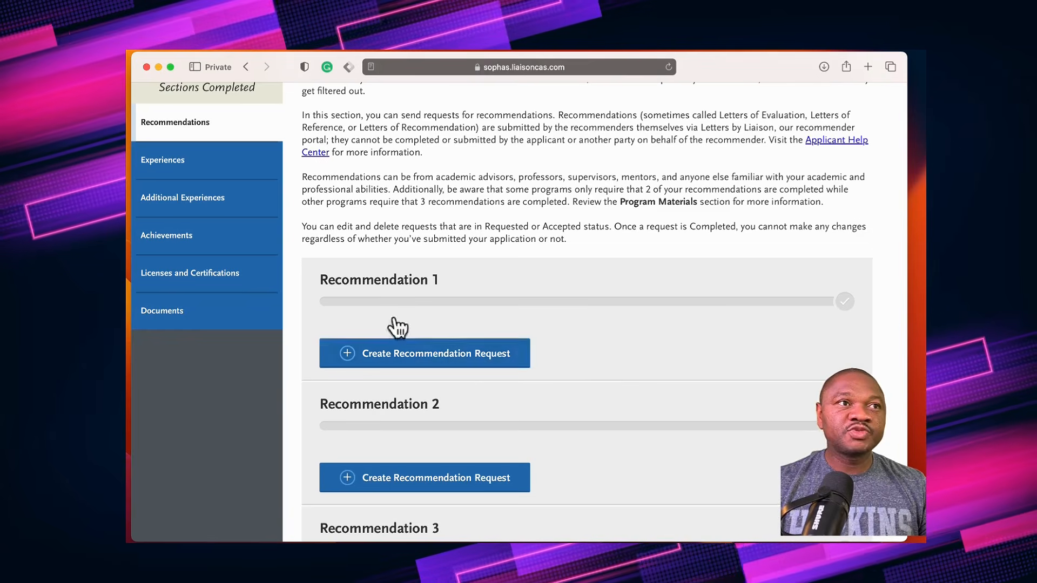
scroll(460, 388, down, 2)
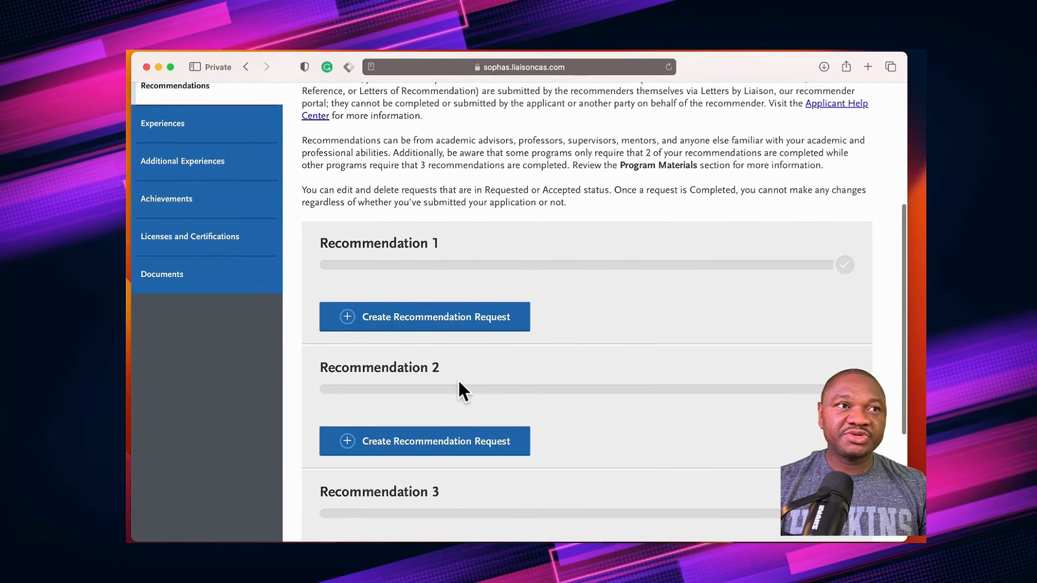
scroll(417, 385, down, 2)
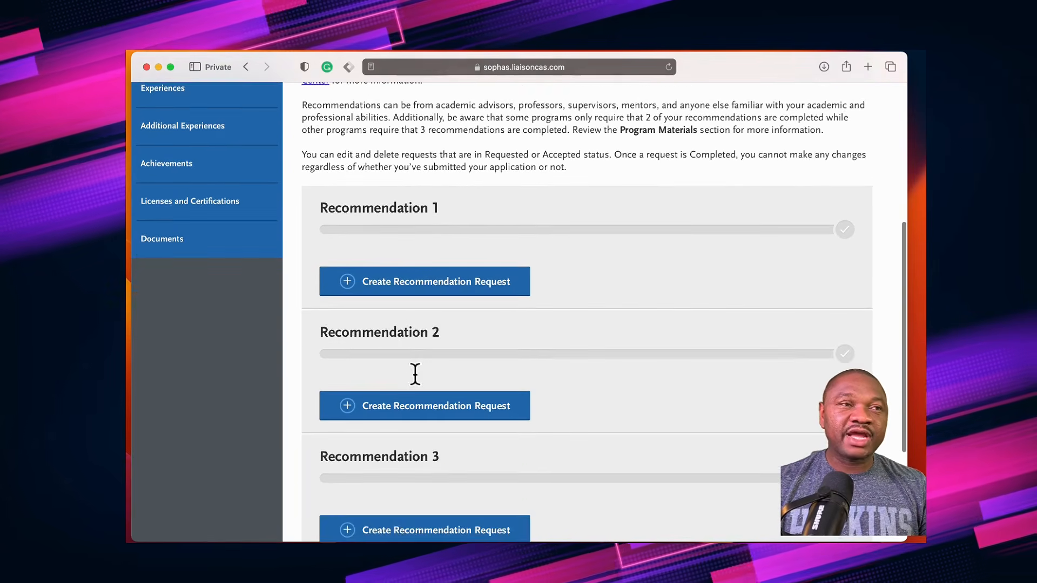
scroll(439, 470, down, 5)
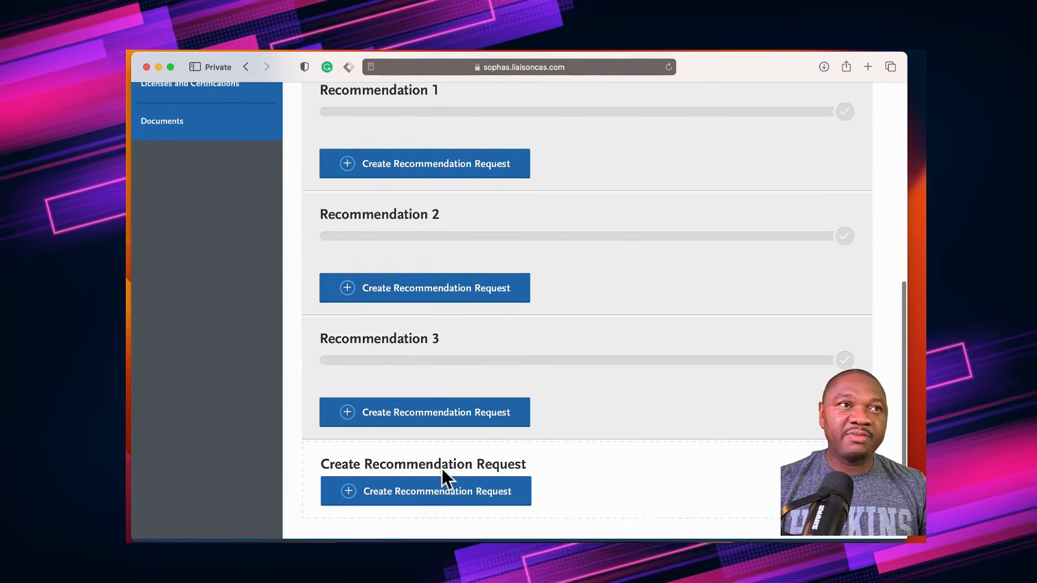
scroll(414, 397, down, 3)
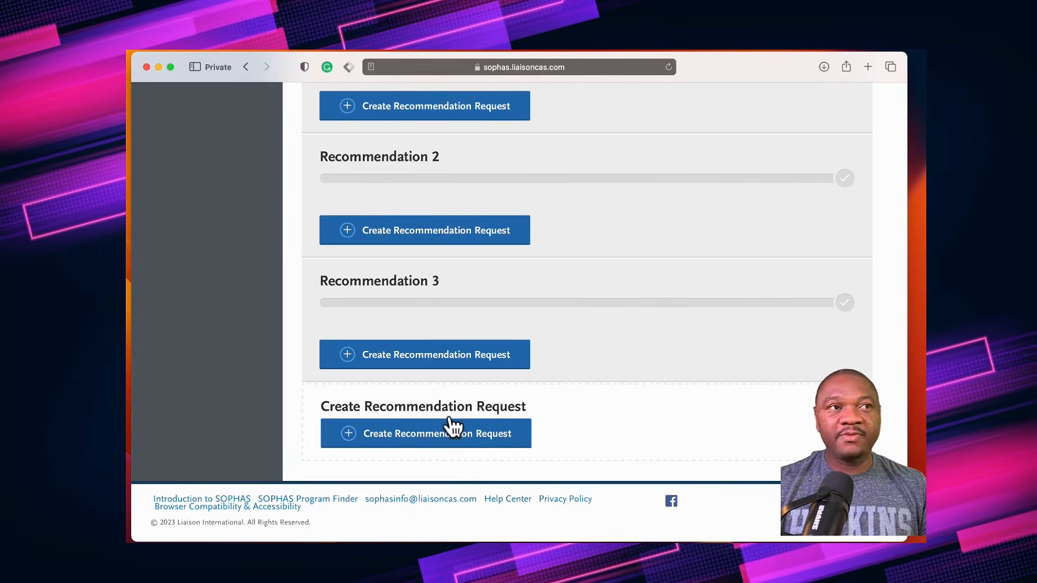
scroll(502, 435, up, 5)
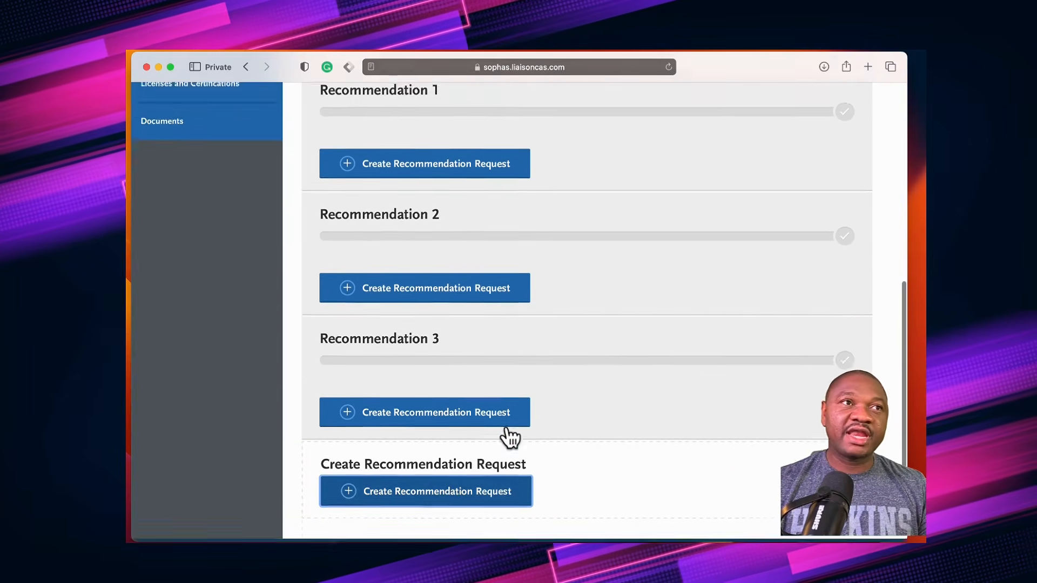
scroll(438, 254, up, 5)
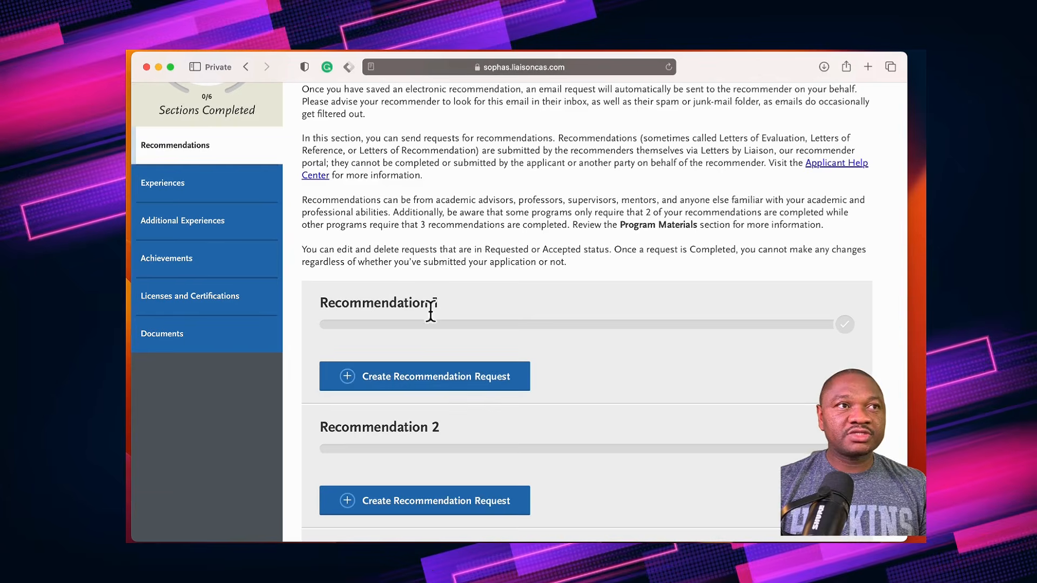
Start a recommendation request and enter the recommender's first name, last name and e-mail address
click(419, 384)
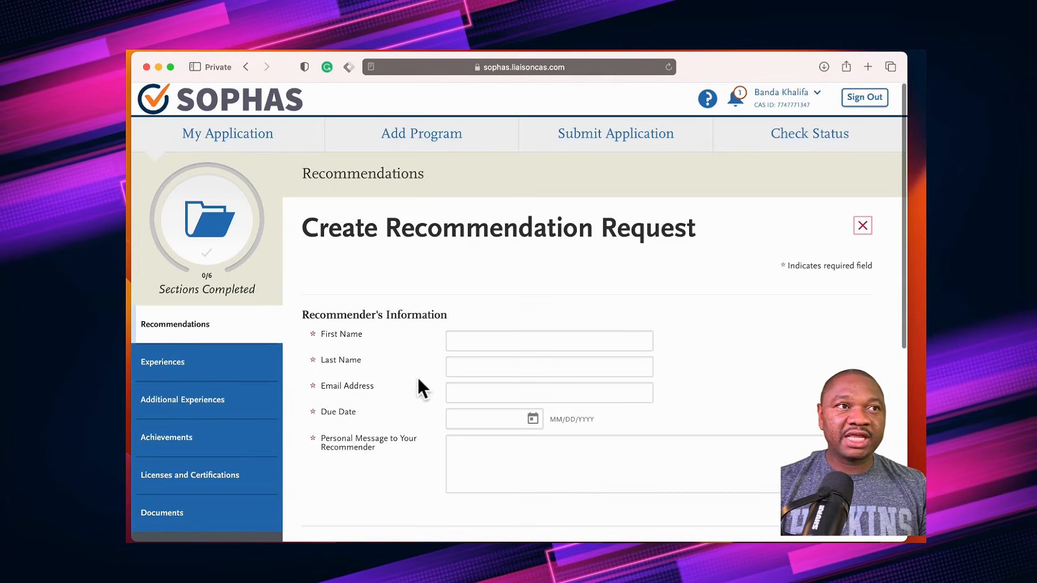
scroll(456, 415, down, 3)
click(479, 268)
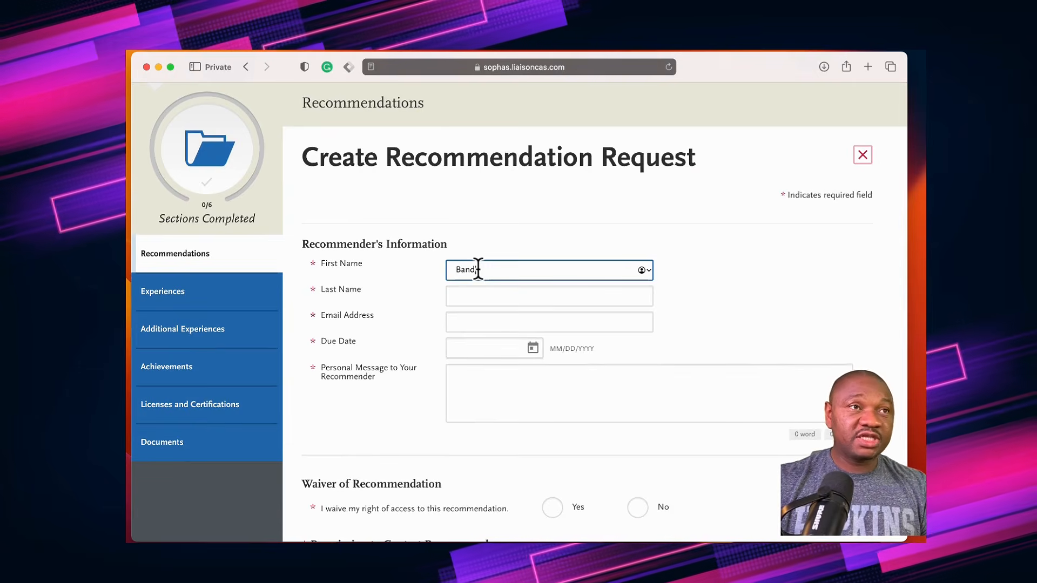
click(492, 296)
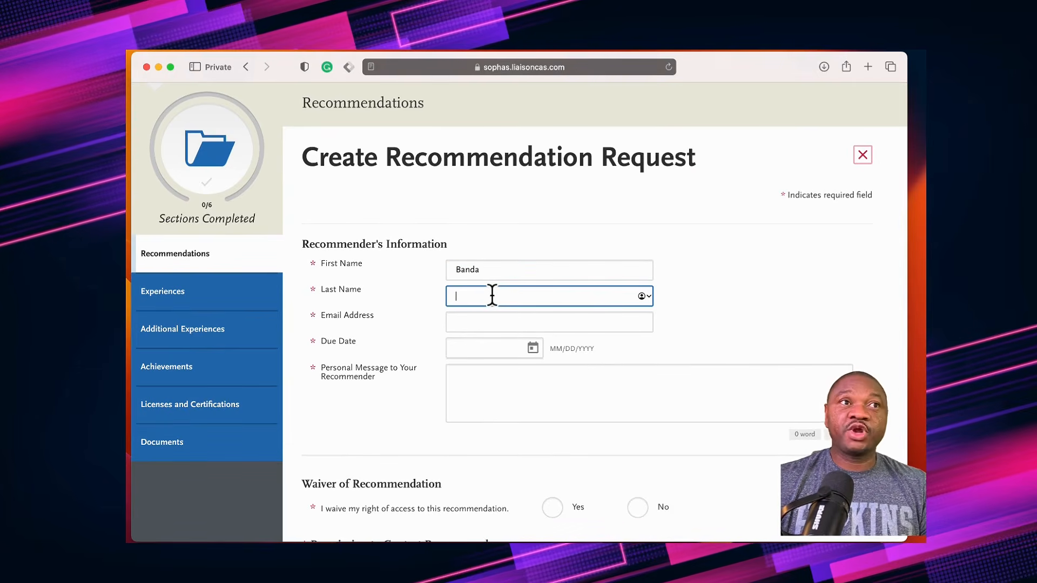
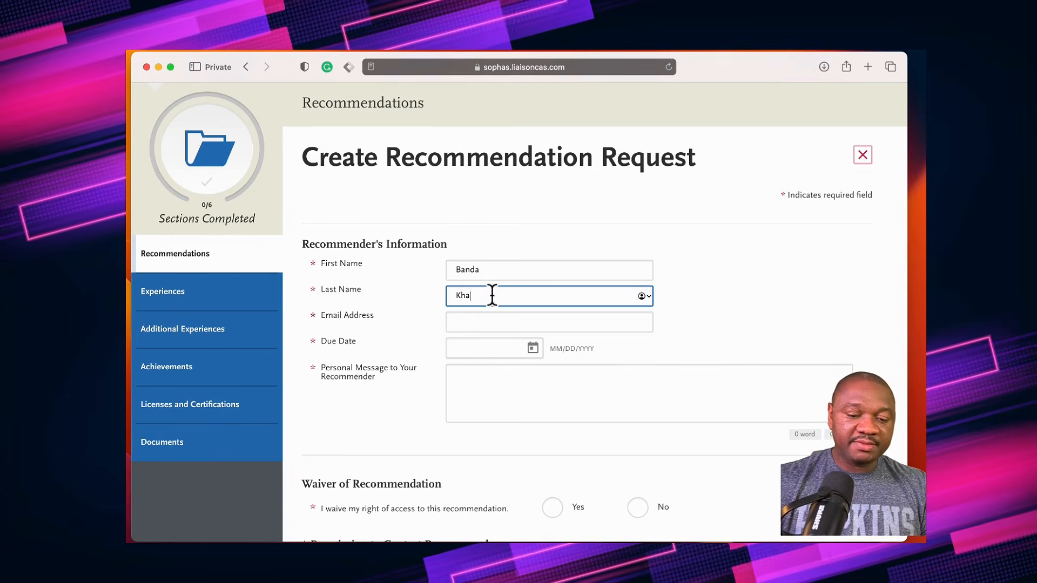
click(497, 322)
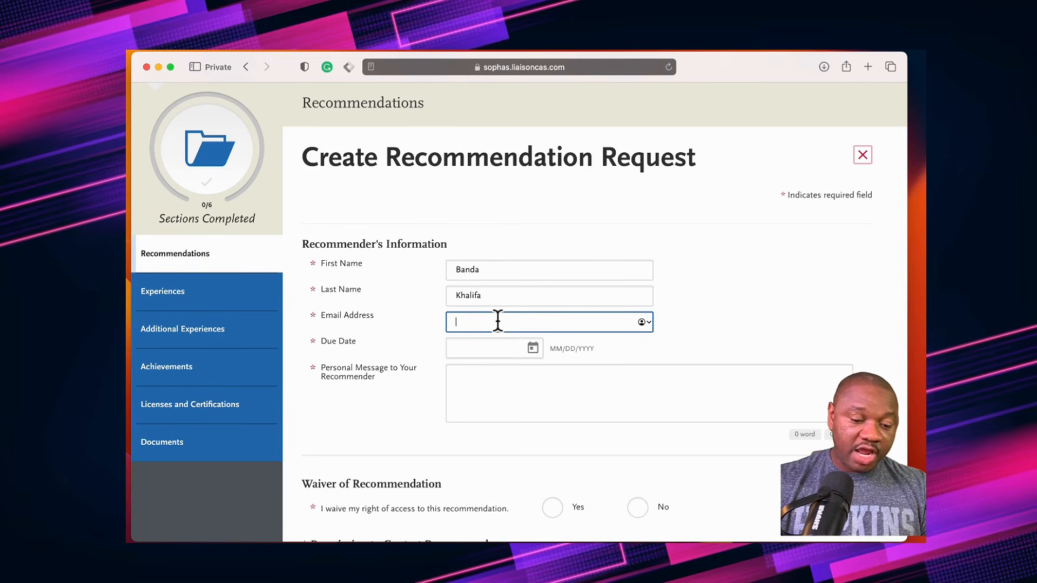
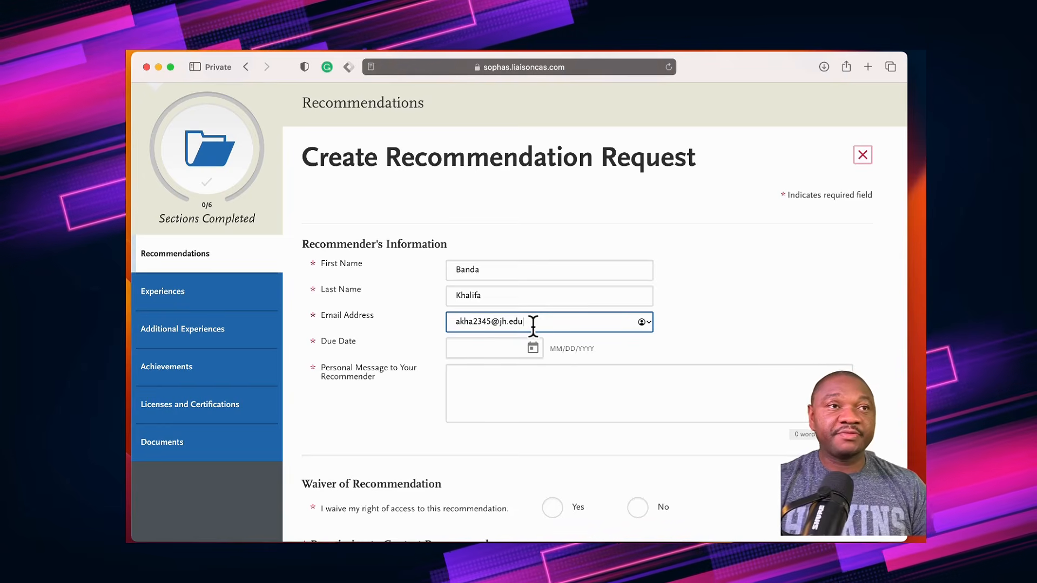
click(494, 350)
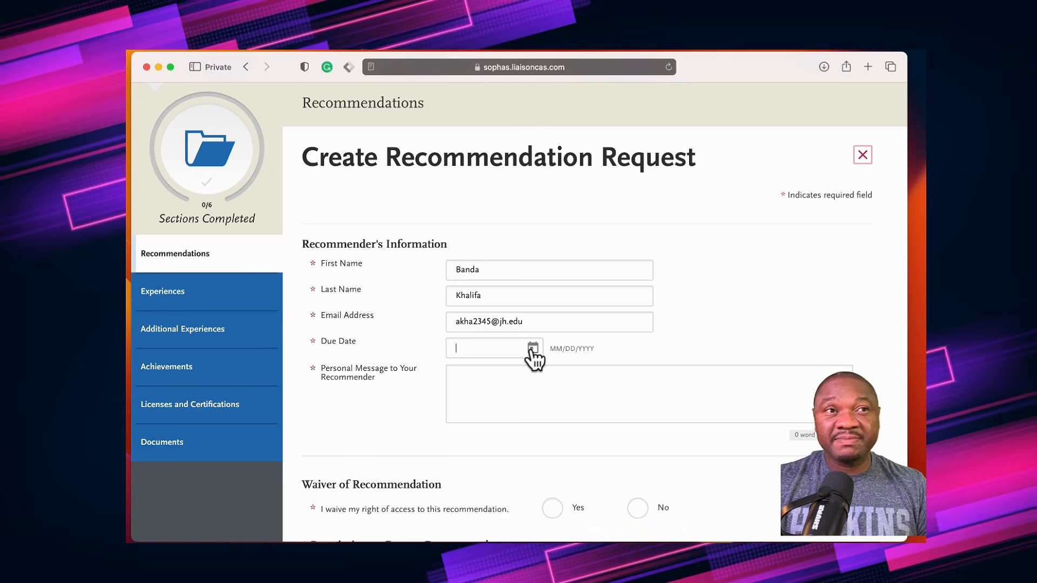
click(532, 349)
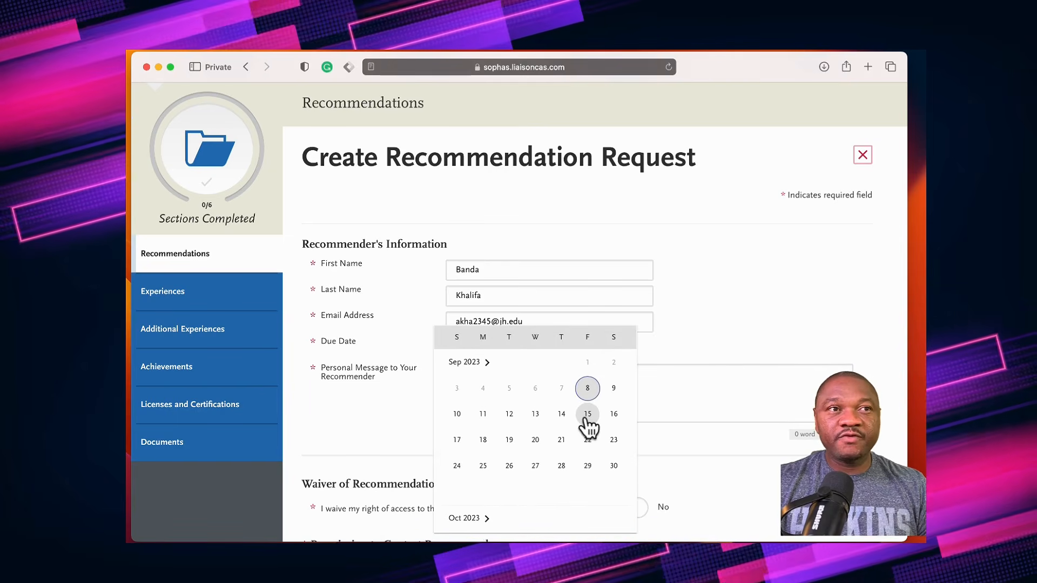
Pick November 15, 2023 as the recommendation due date
scroll(573, 449, down, 5)
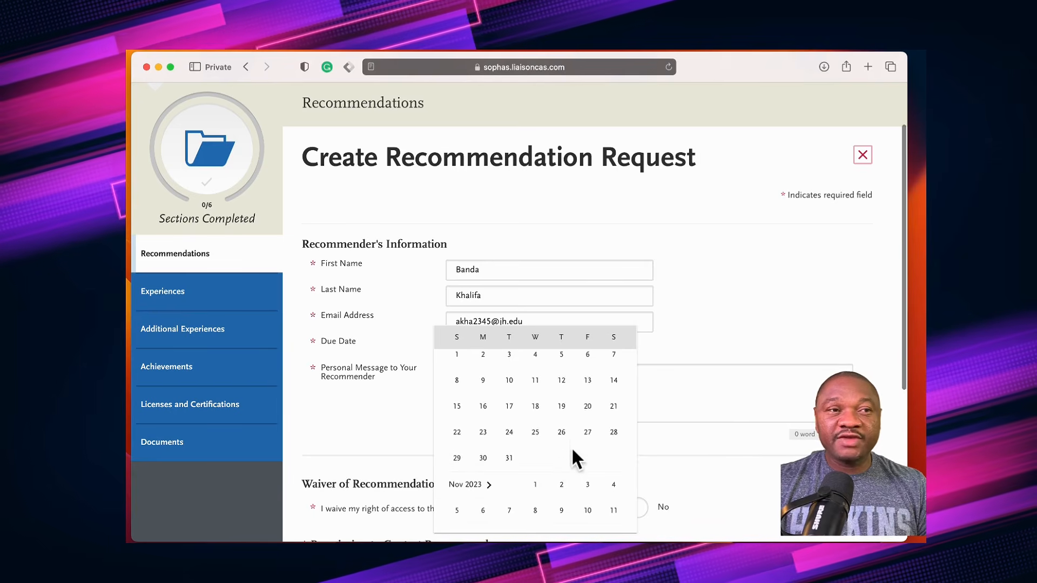
scroll(573, 449, down, 3)
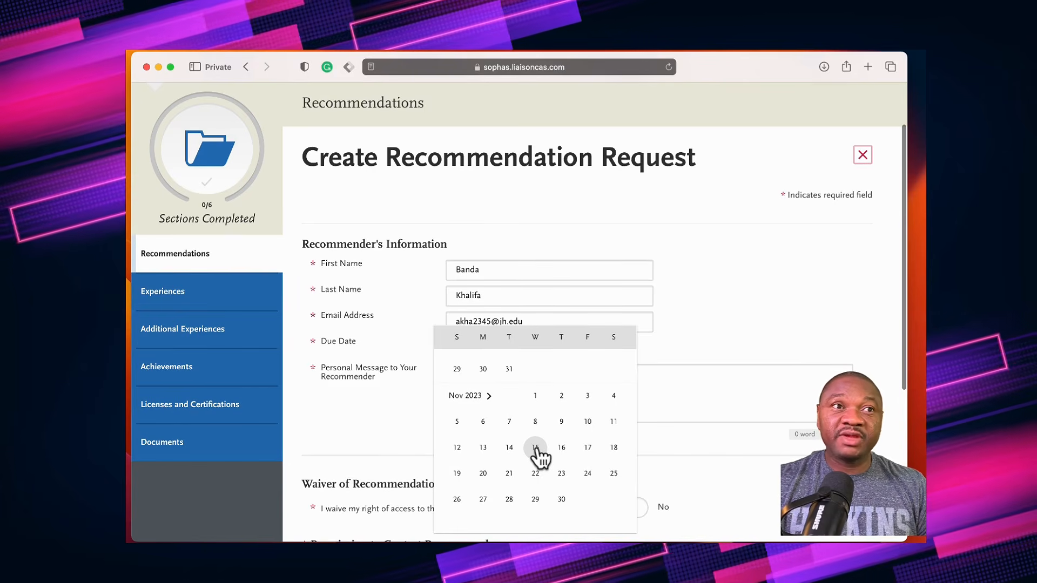
click(535, 449)
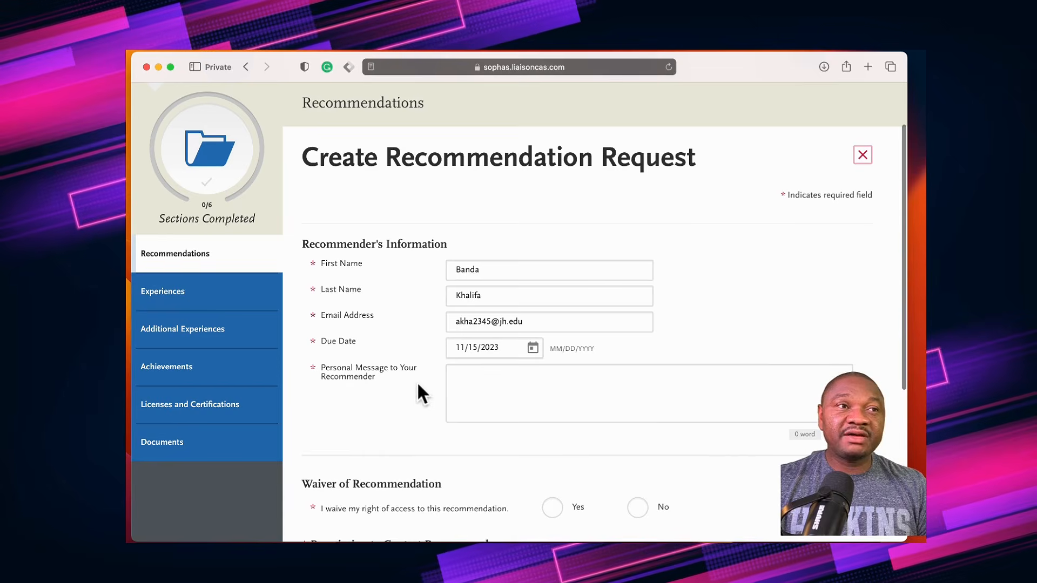
click(486, 388)
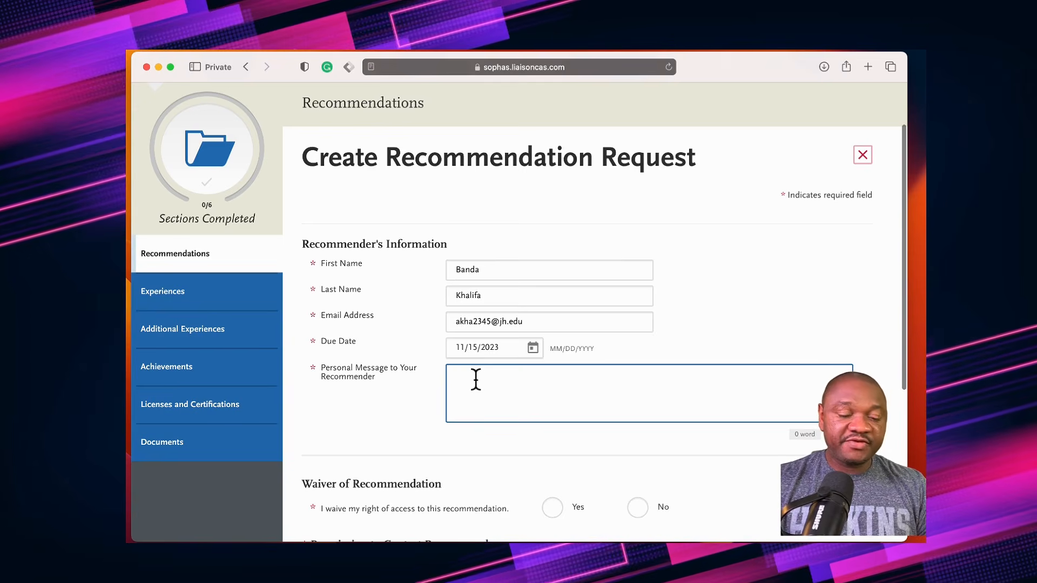
Begin the personal message with a greeting to the professor, then start the next line with 'As'
text(ar)
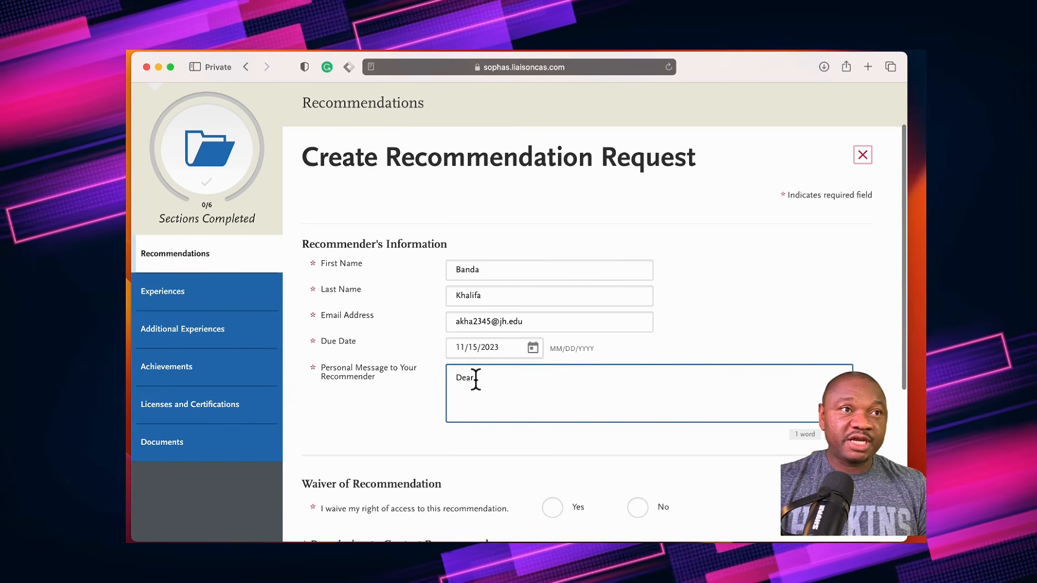
text( DP)
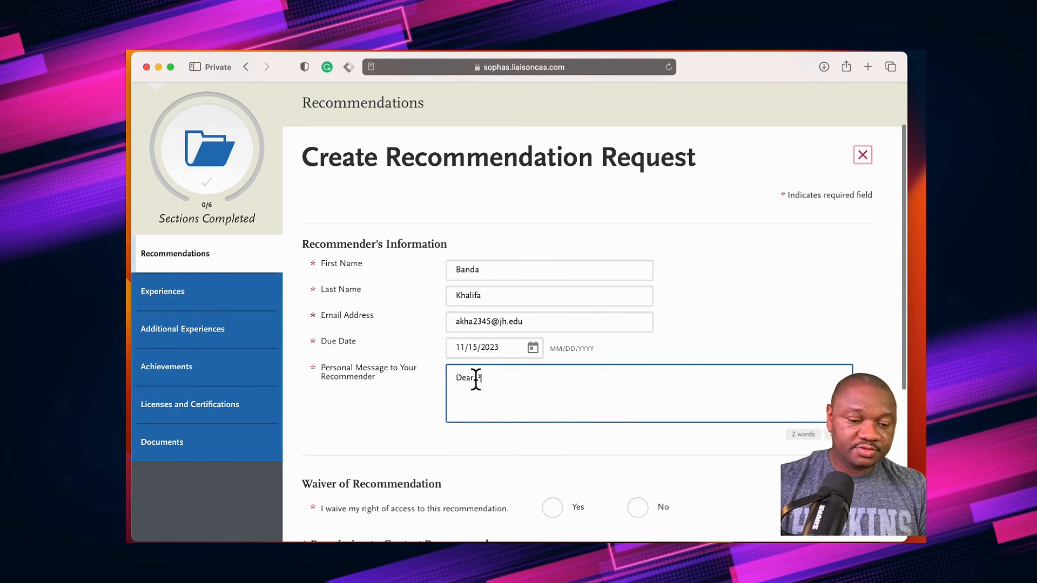
text(rofessor Ban)
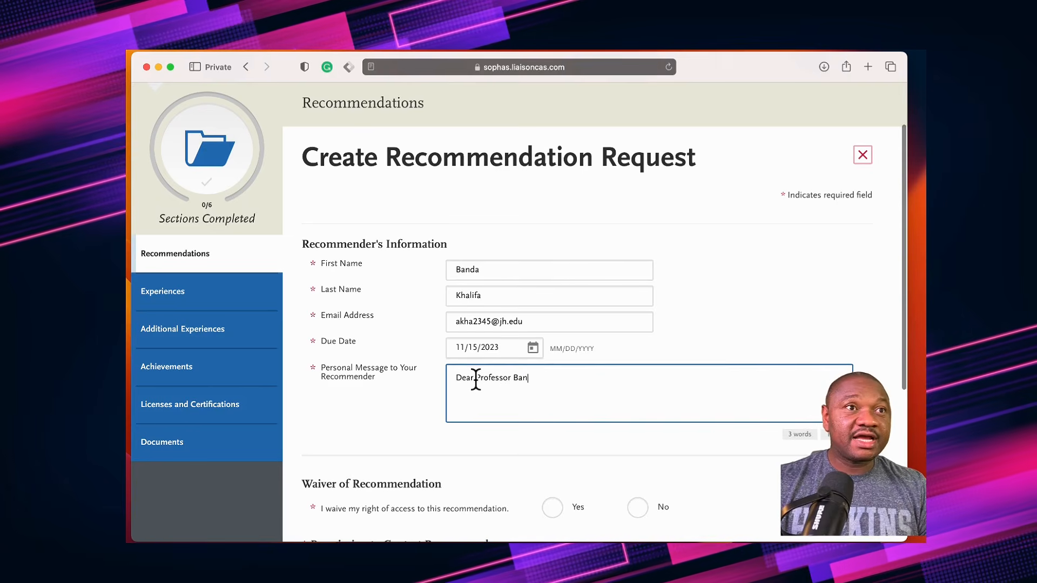
text(da,)
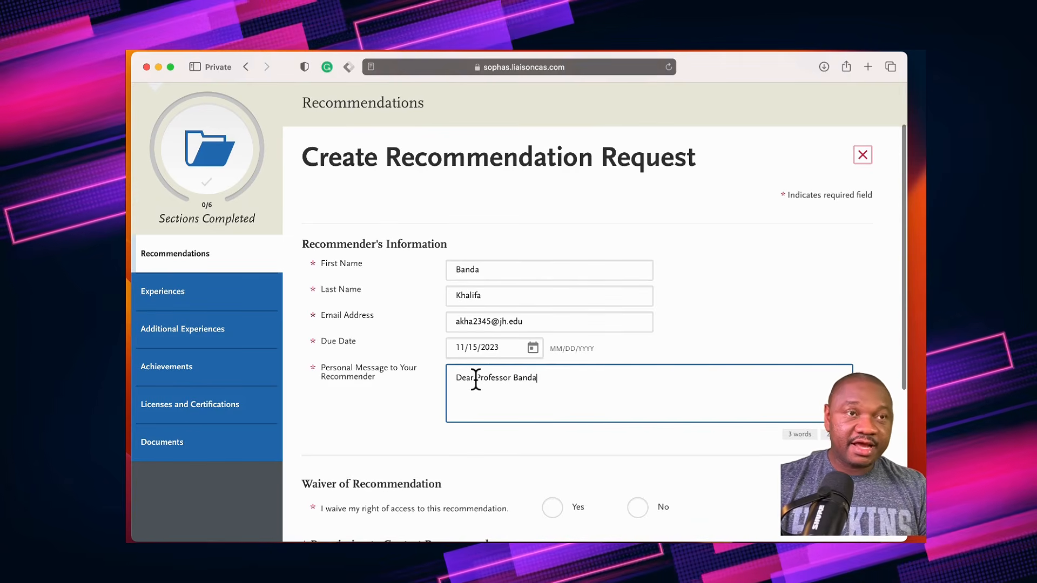
key(Return)
text(As)
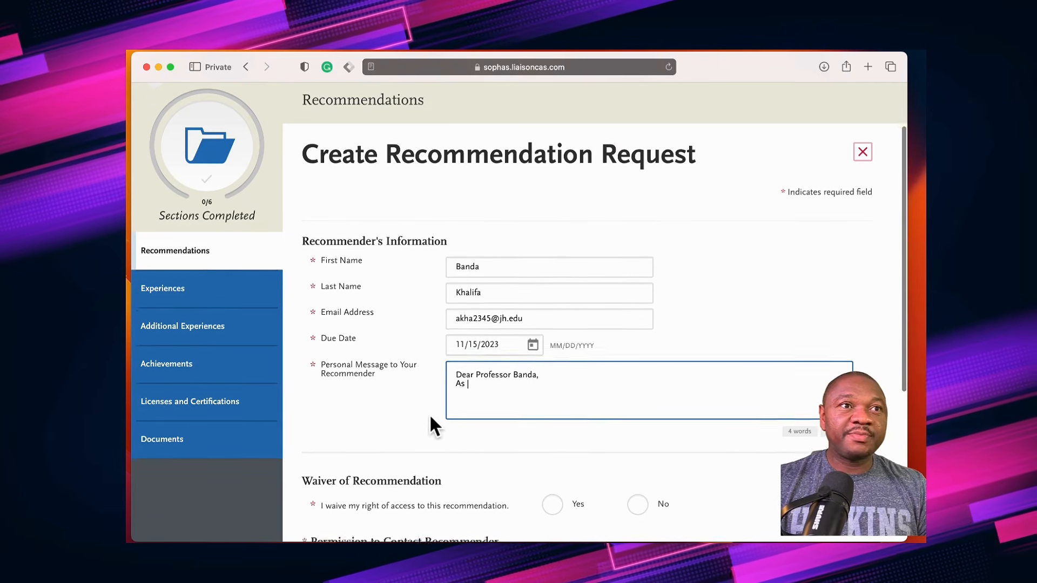
scroll(429, 414, down, 2)
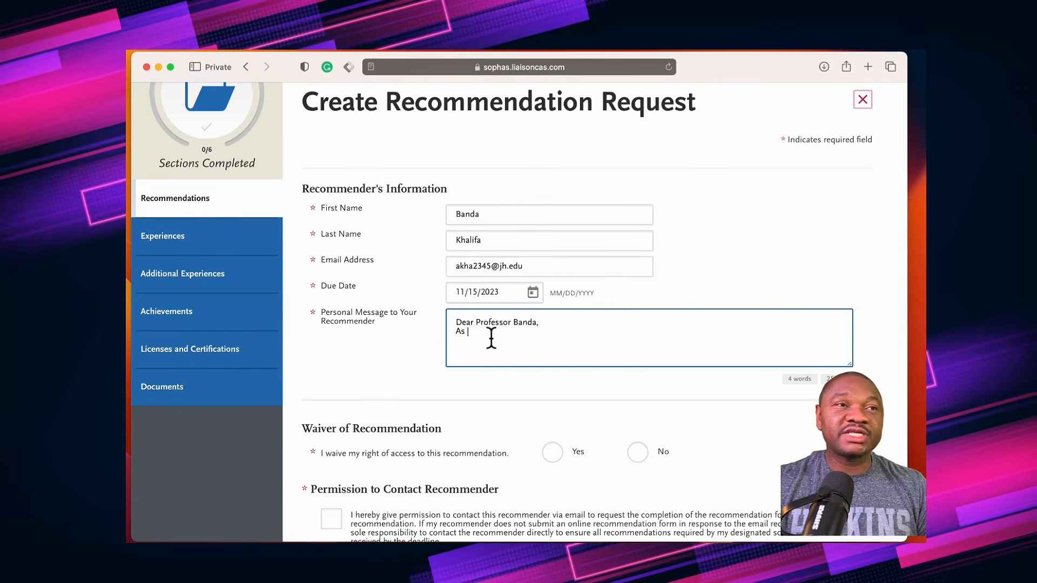
scroll(469, 384, down, 4)
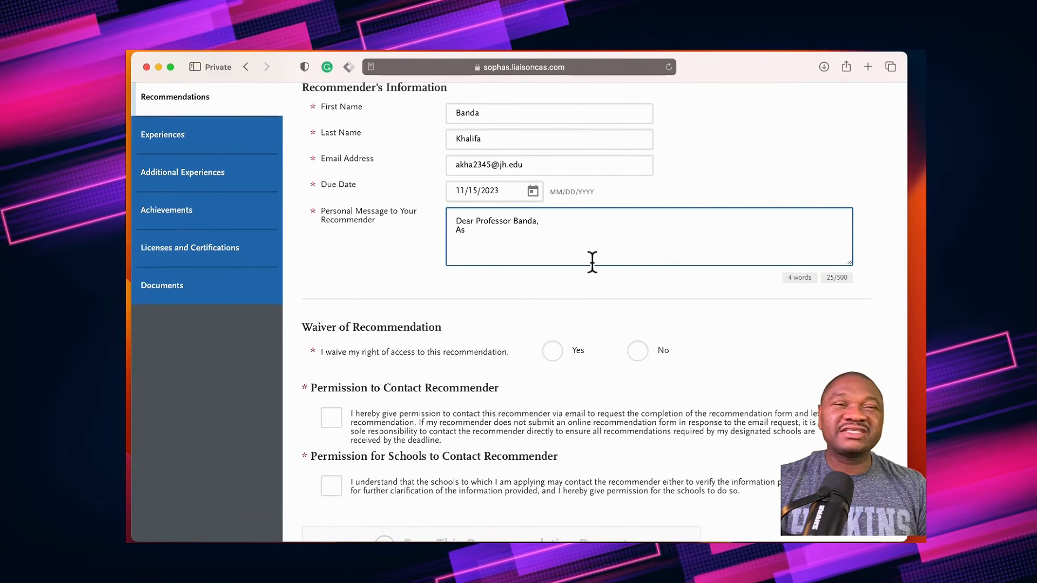
scroll(537, 362, down, 2)
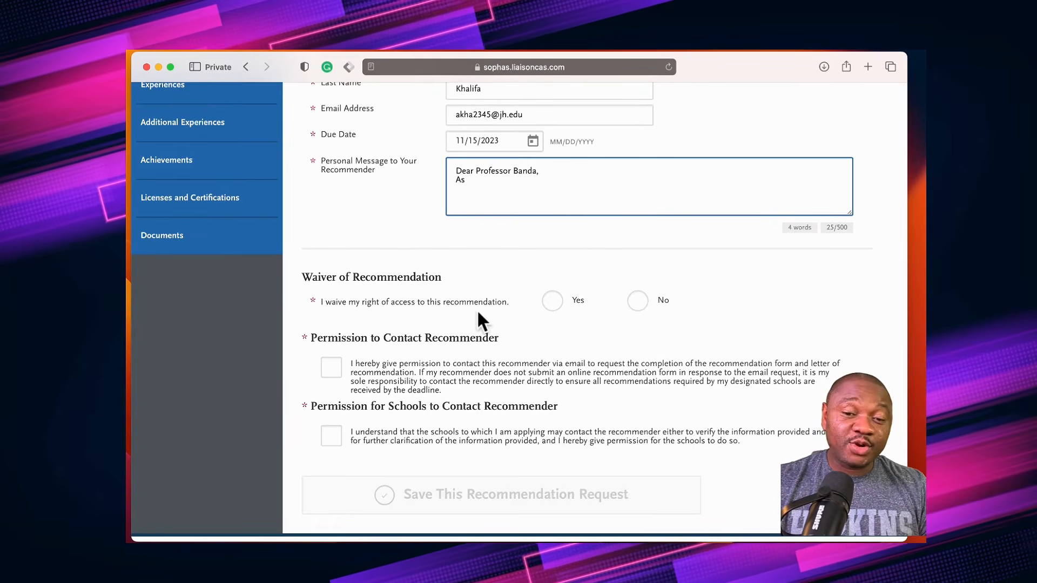
Waive access to the recommendation, allow email and school contact, and save the request
click(552, 305)
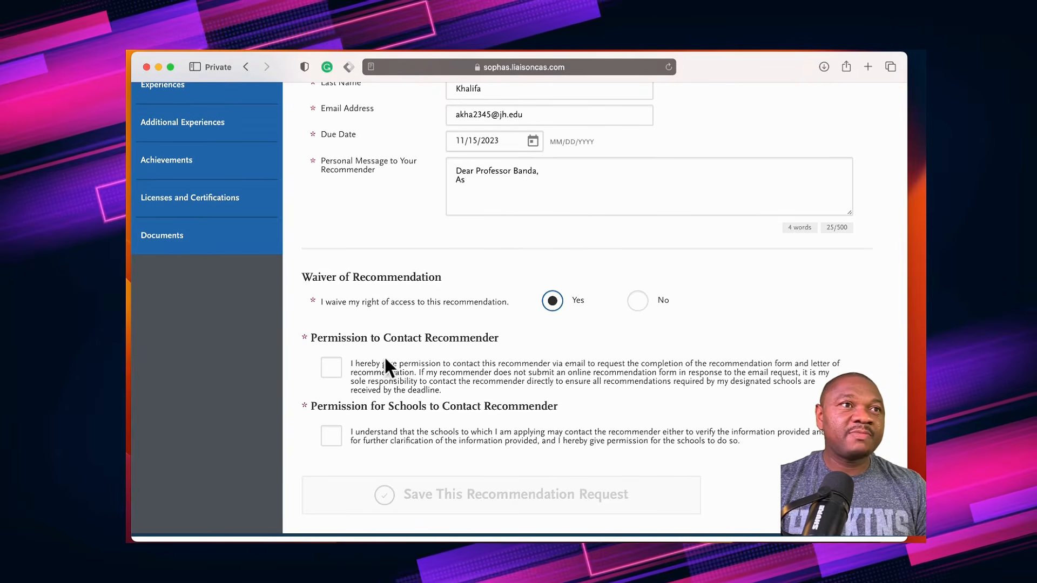
scroll(443, 398, down, 2)
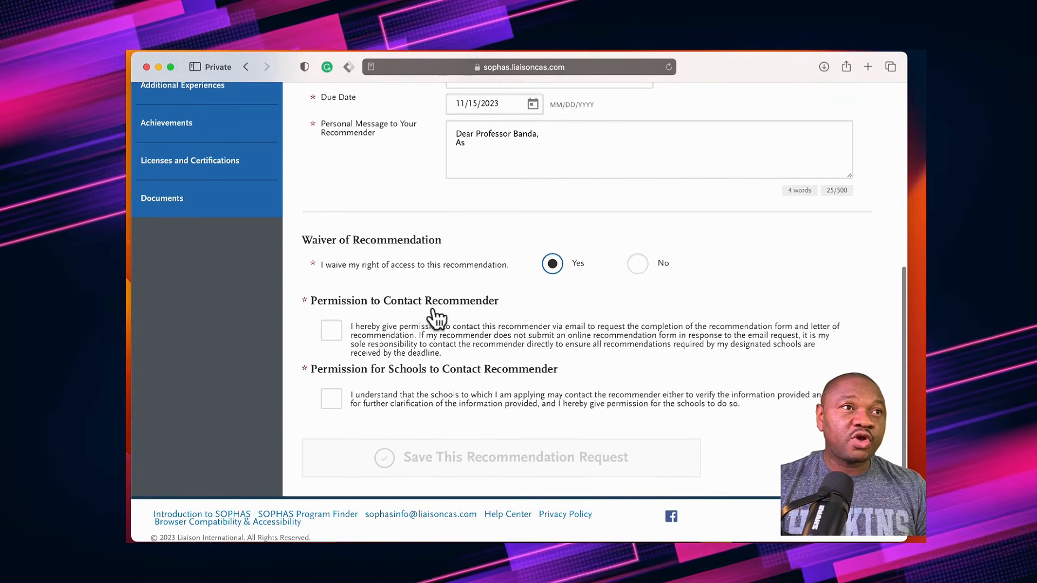
click(326, 331)
scroll(371, 352, down, 1)
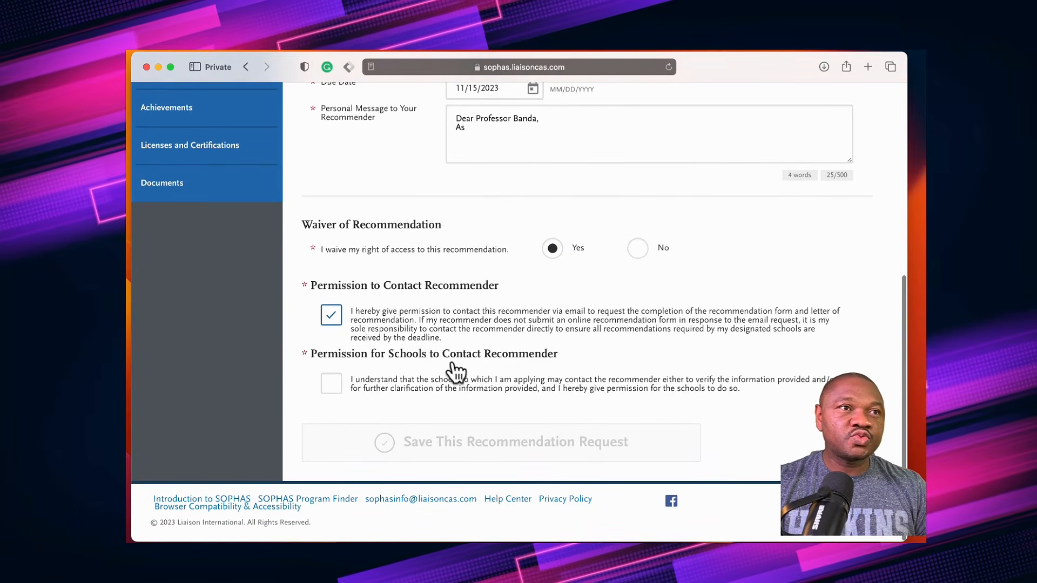
click(339, 388)
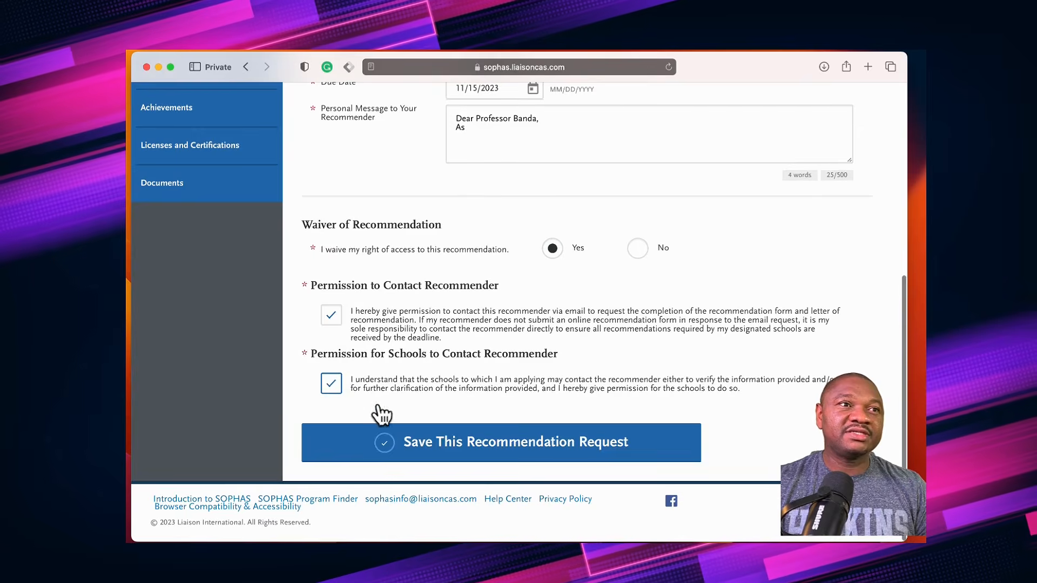
click(465, 442)
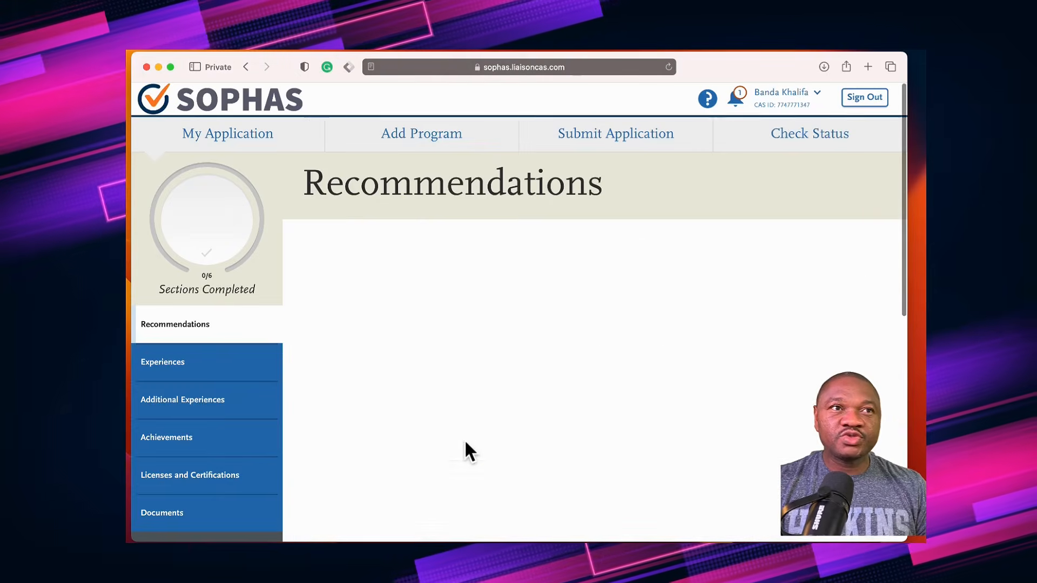
scroll(464, 439, down, 5)
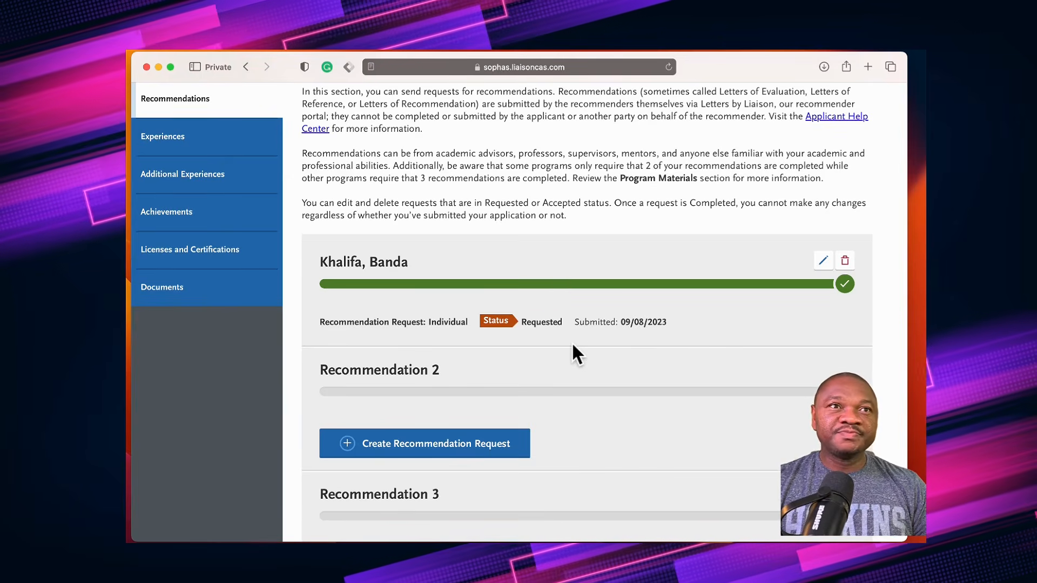
scroll(573, 345, down, 1)
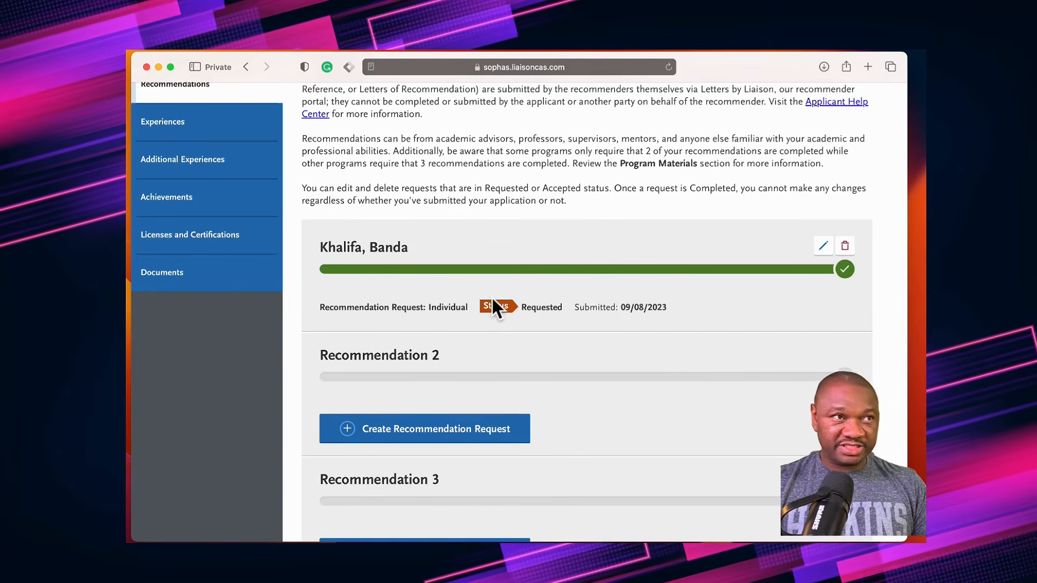
scroll(492, 298, down, 4)
scroll(491, 299, up, 7)
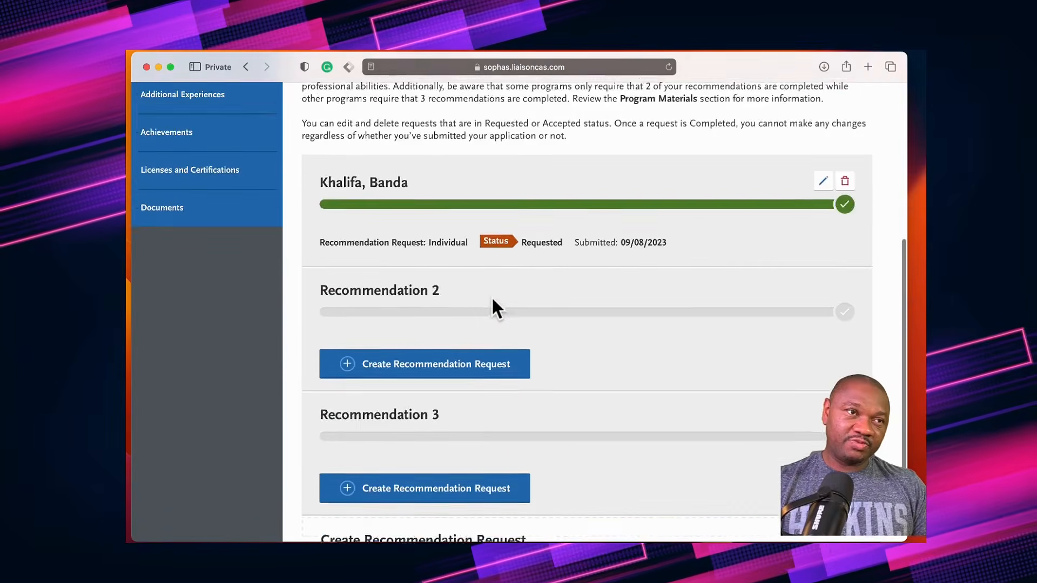
scroll(492, 296, down, 3)
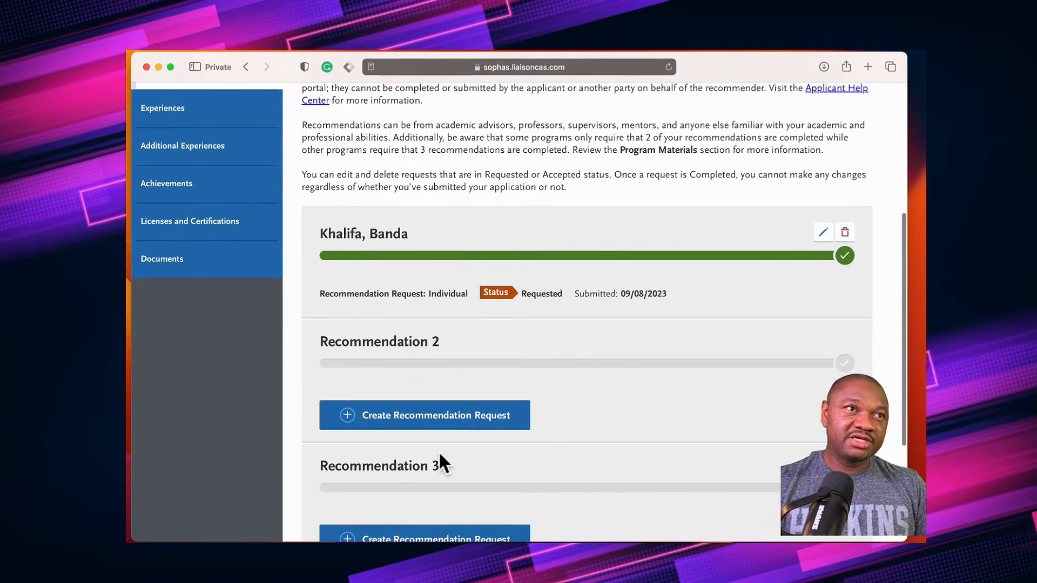
scroll(462, 429, up, 4)
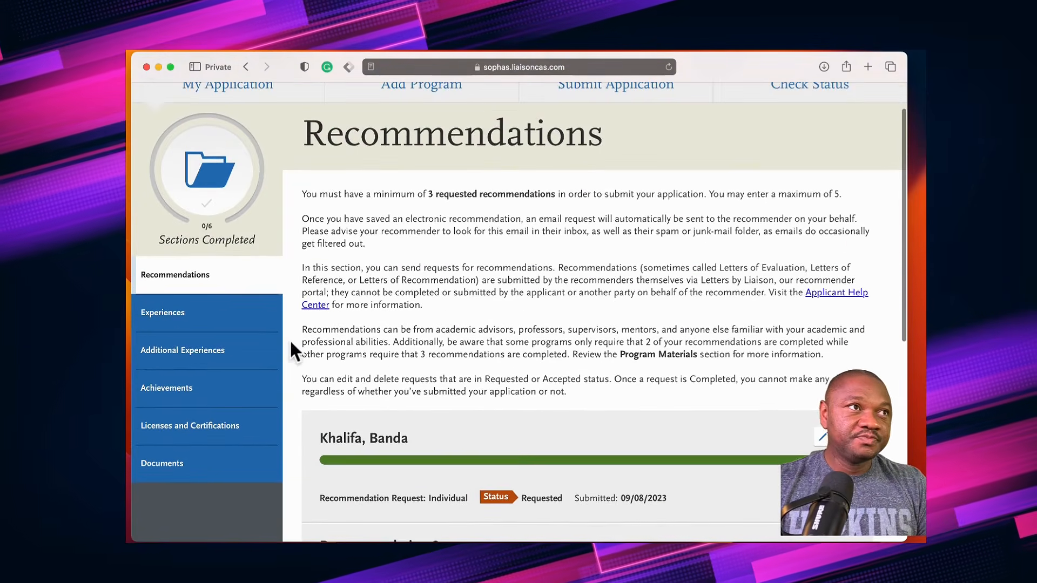
Review the empty Experiences section, then go to the Additional Experiences section
click(220, 319)
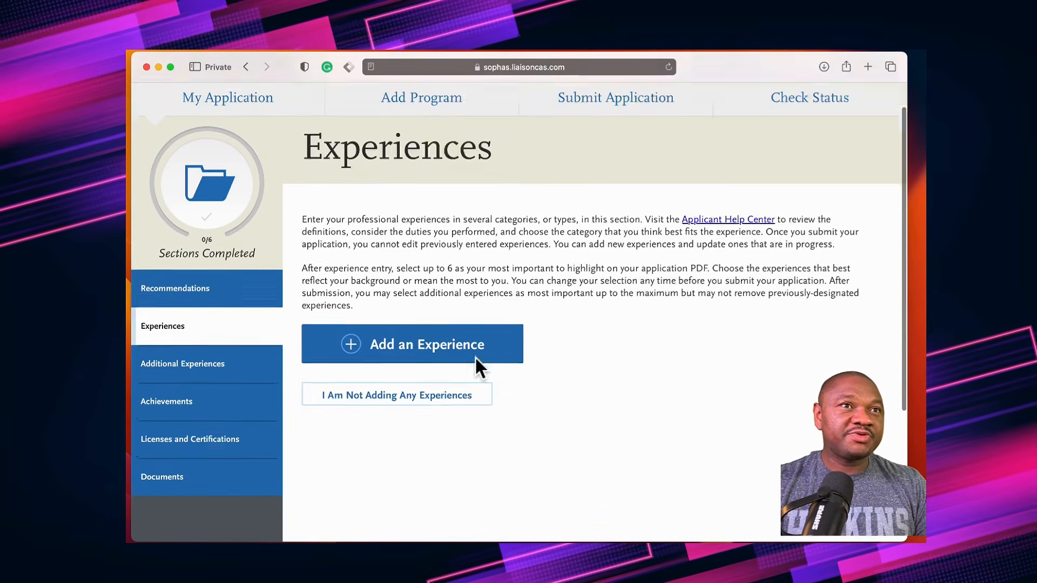
scroll(475, 356, down, 3)
scroll(454, 313, up, 2)
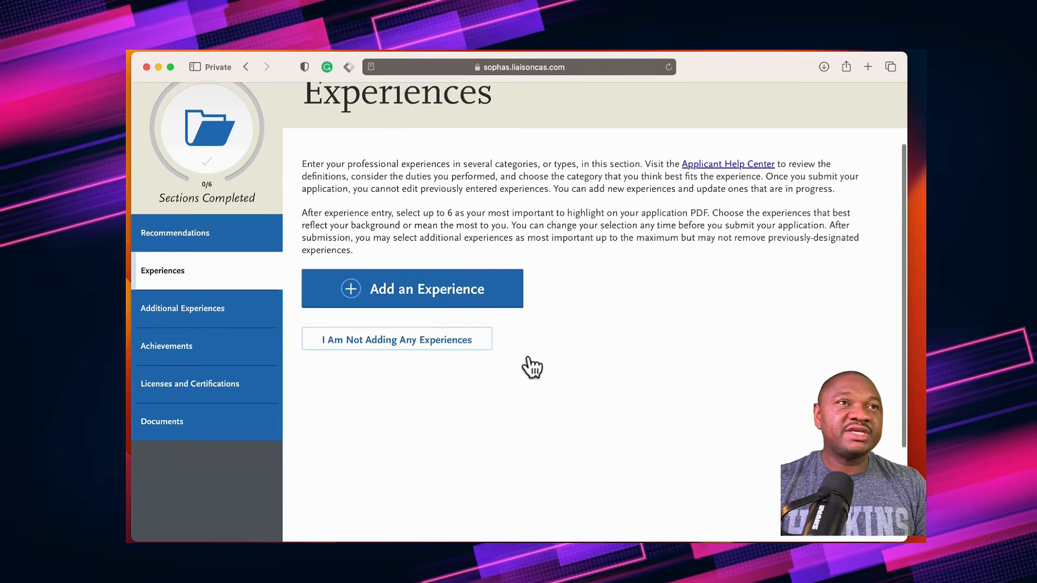
scroll(529, 358, up, 1)
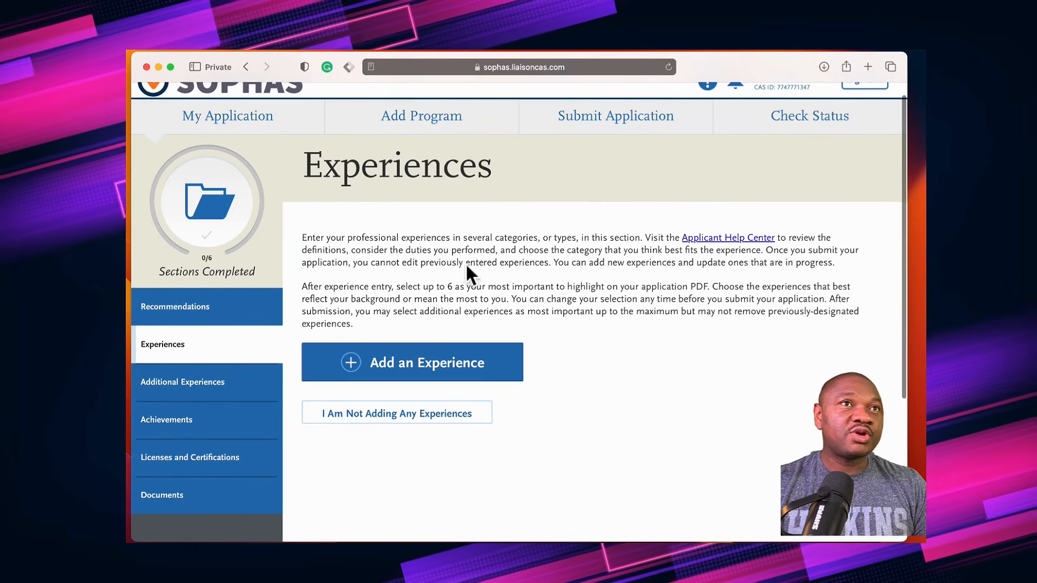
scroll(537, 360, down, 1)
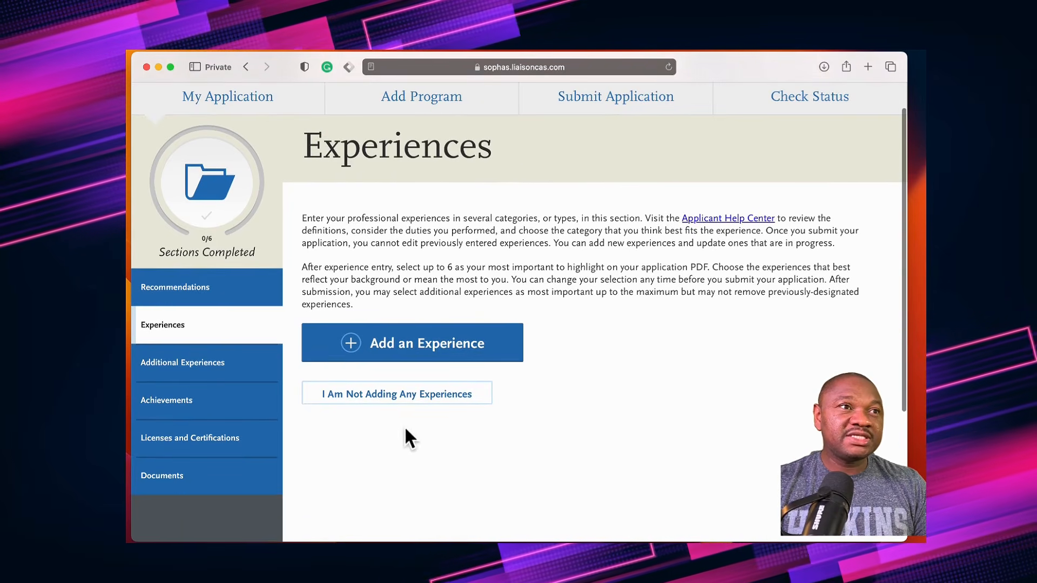
scroll(507, 378, up, 1)
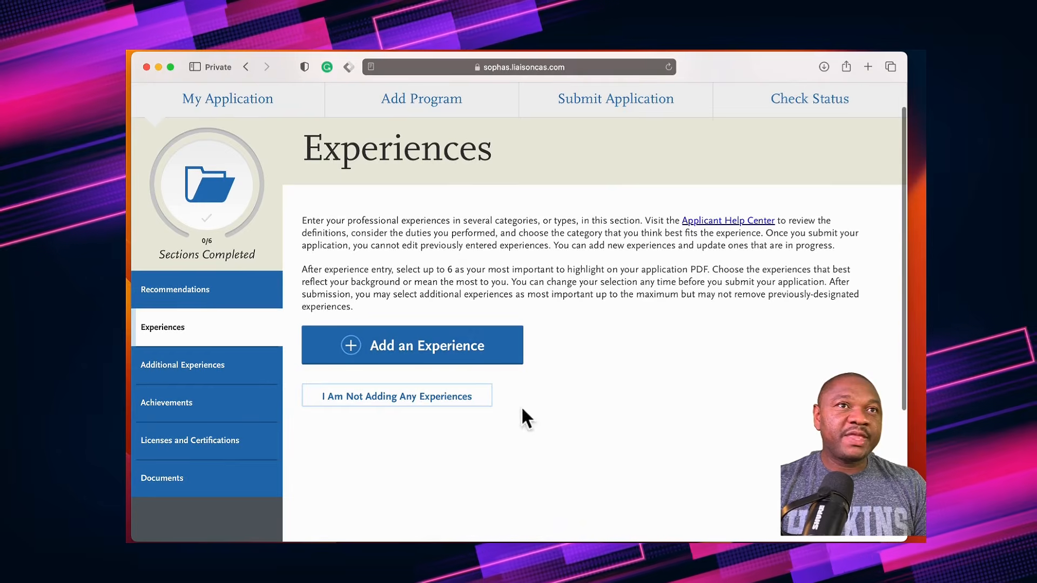
scroll(508, 409, down, 2)
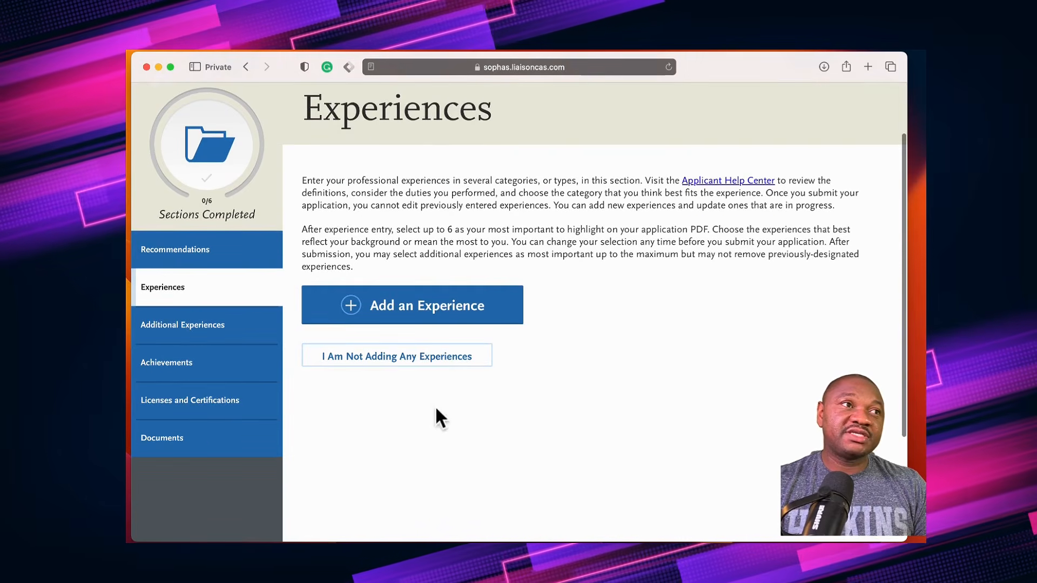
click(218, 335)
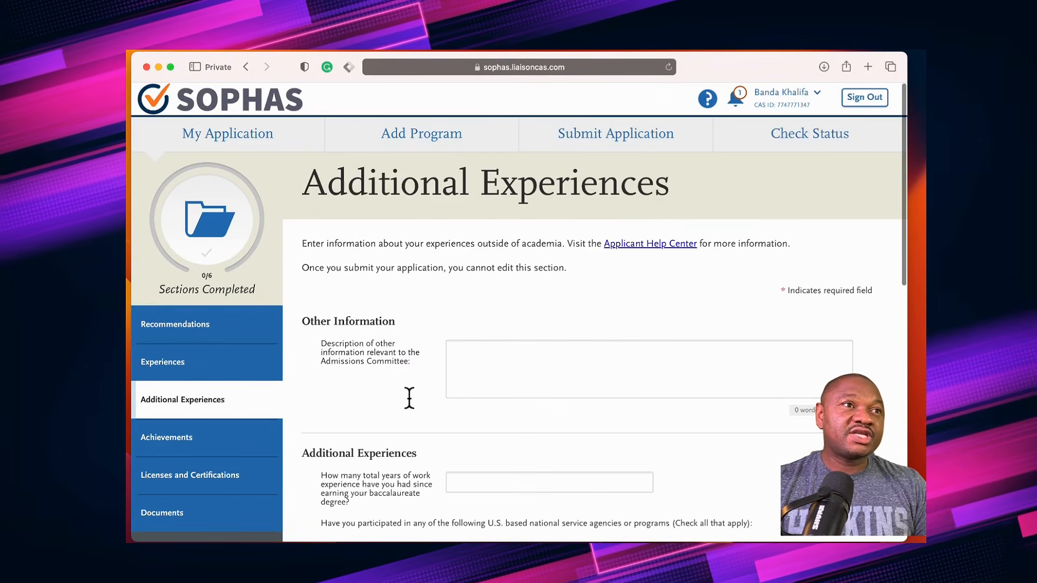
scroll(408, 402, down, 4)
scroll(409, 412, down, 15)
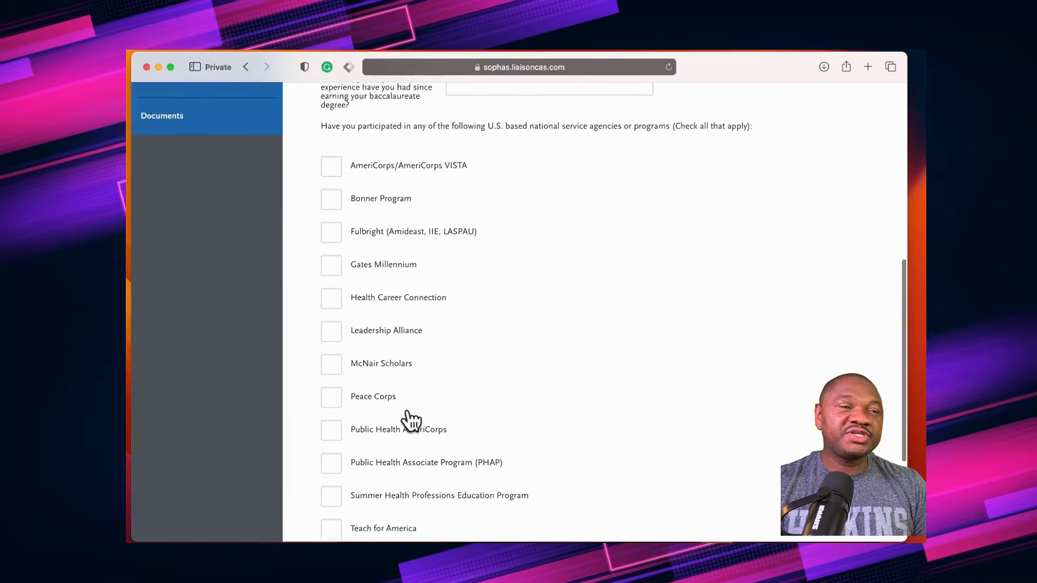
scroll(409, 422, up, 18)
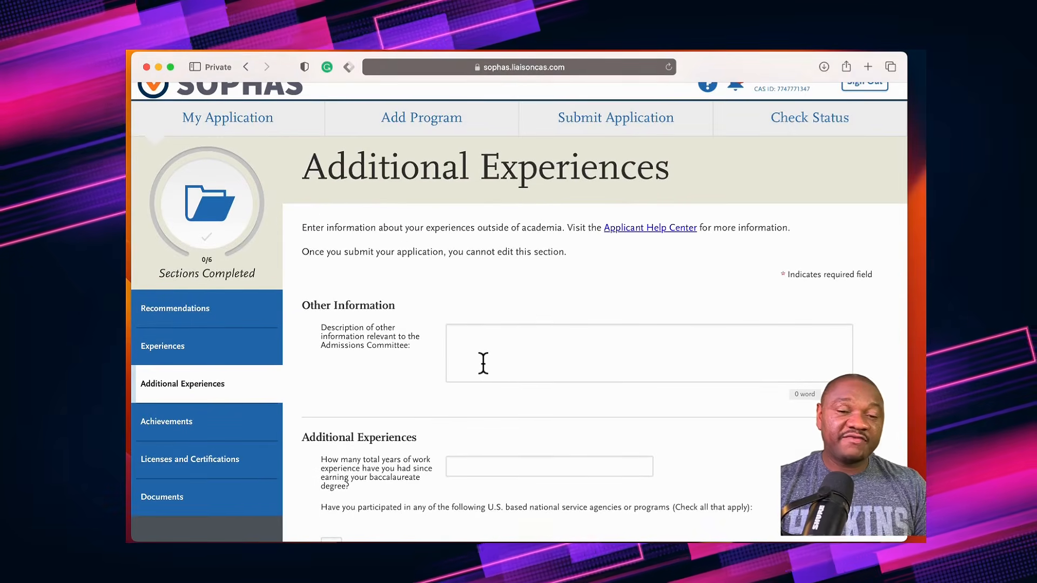
scroll(483, 362, down, 3)
Review the empty Achievements section, then go to Licenses and Certifications
click(227, 353)
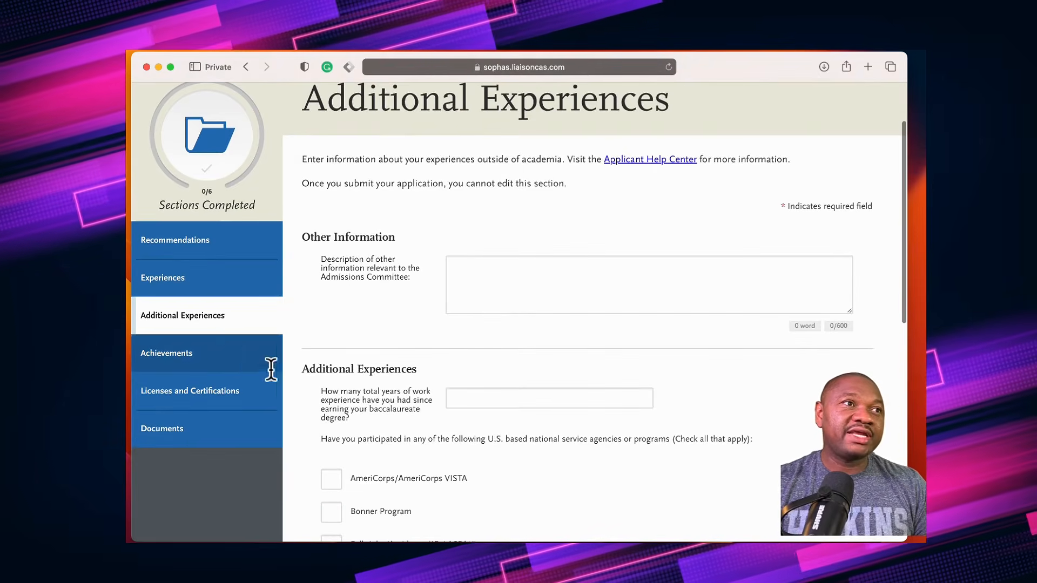
scroll(457, 409, down, 2)
scroll(457, 409, down, 3)
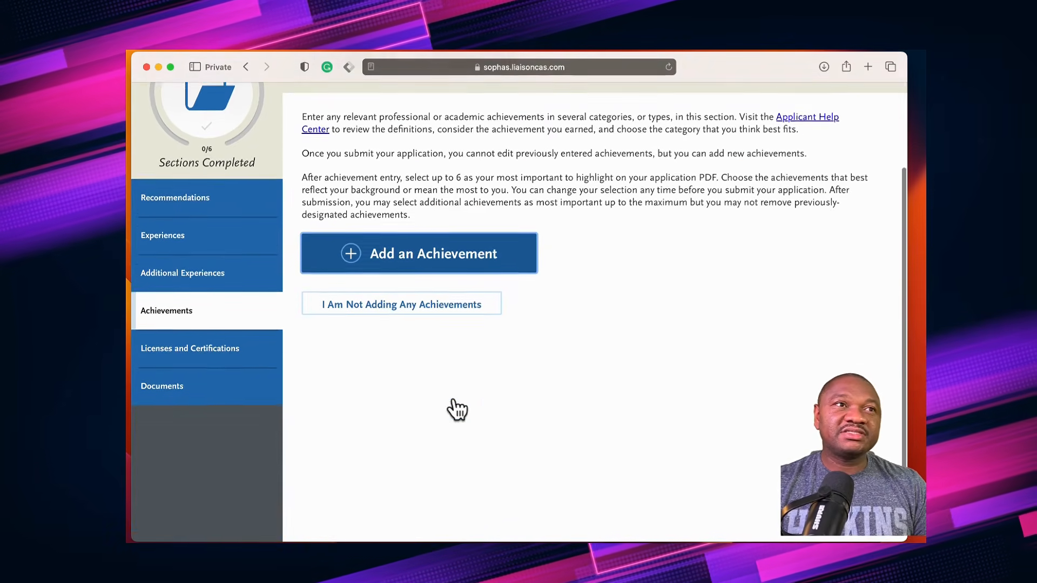
scroll(456, 408, up, 1)
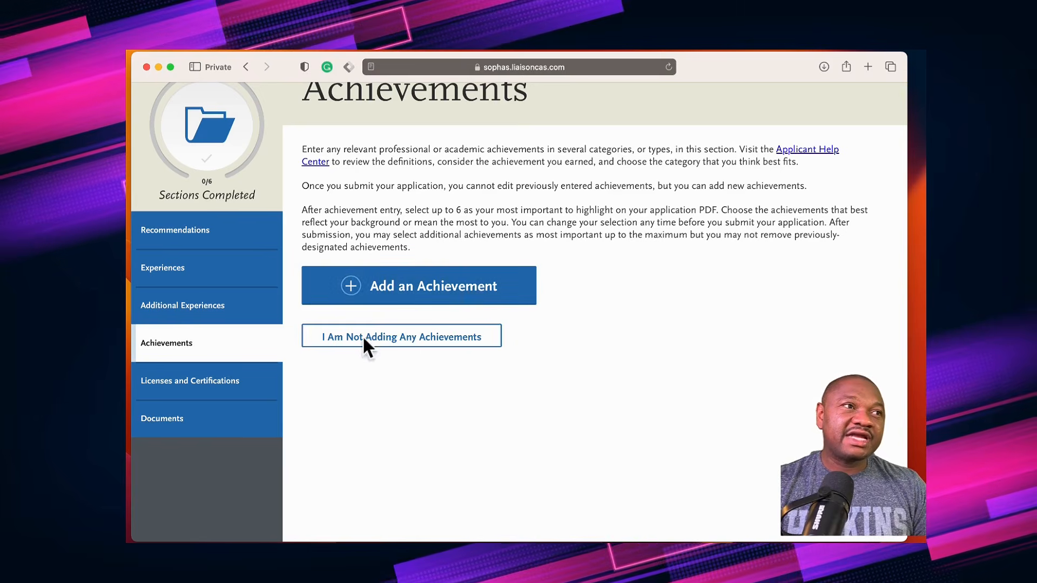
click(201, 388)
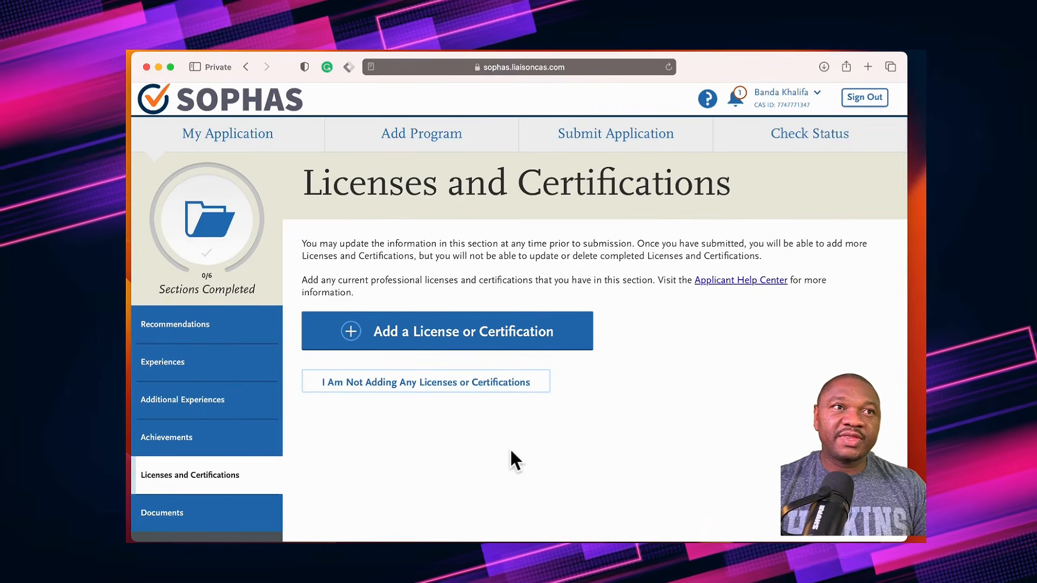
scroll(510, 453, down, 4)
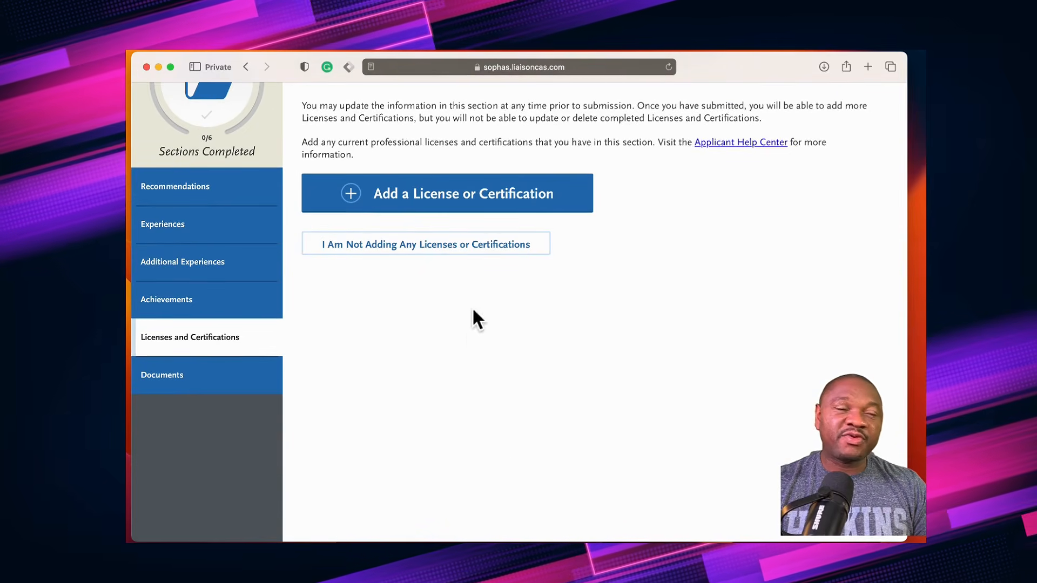
Review the Documents section and start adding the required CV/Resume document
click(205, 388)
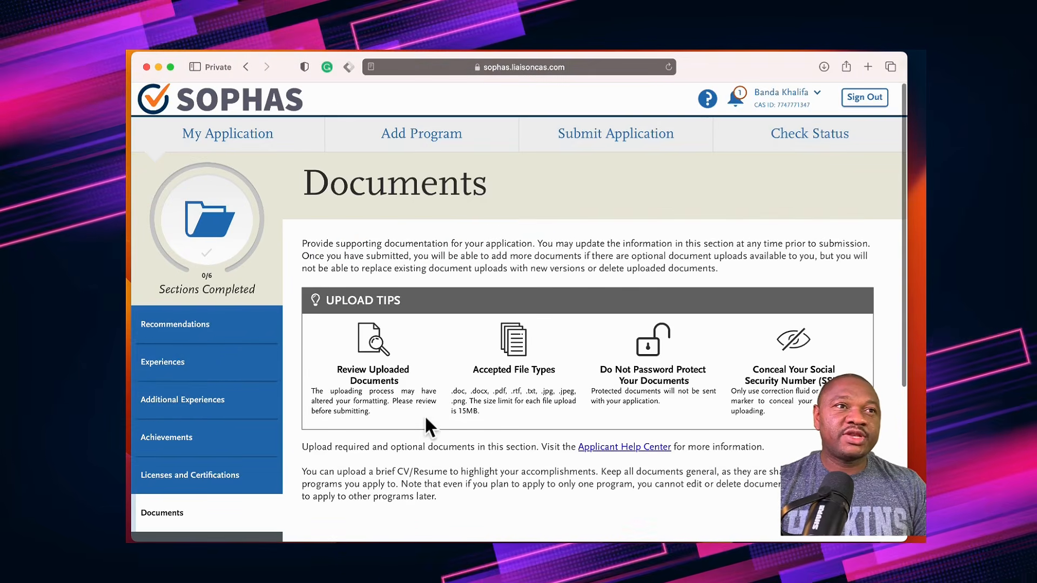
scroll(425, 415, down, 6)
scroll(426, 419, down, 3)
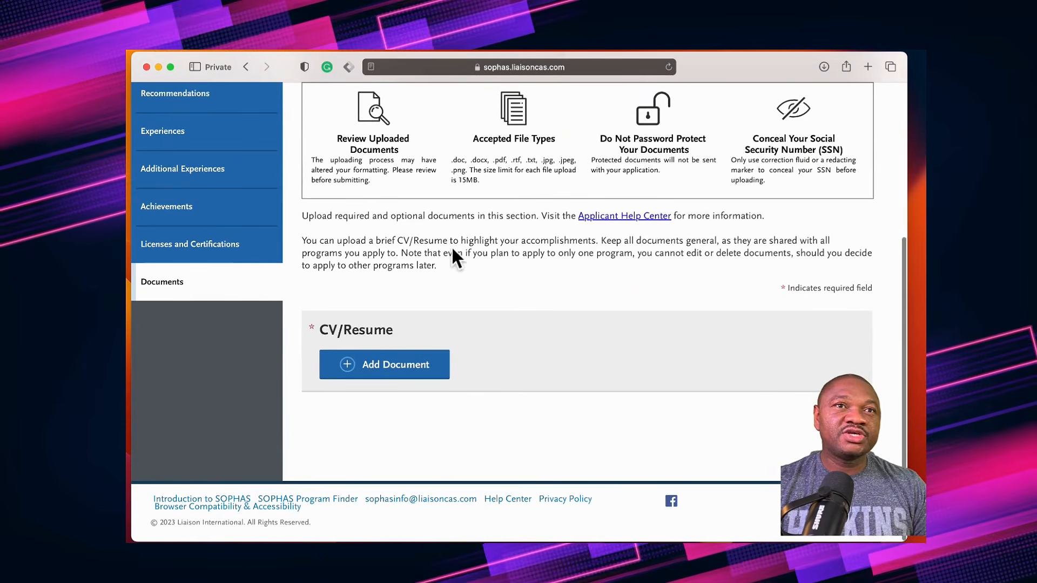
scroll(453, 252, up, 5)
scroll(453, 251, down, 4)
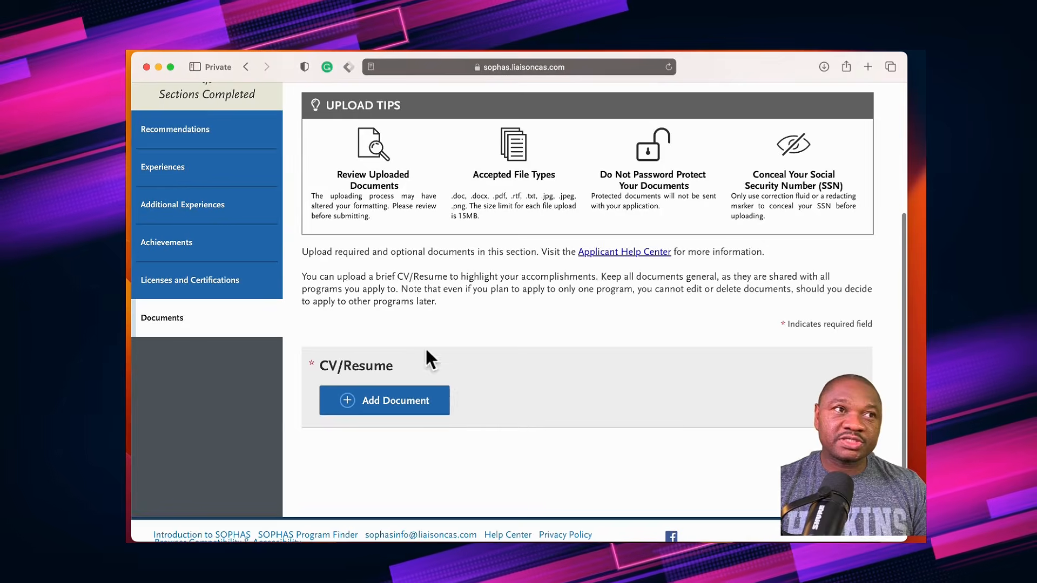
scroll(210, 286, up, 3)
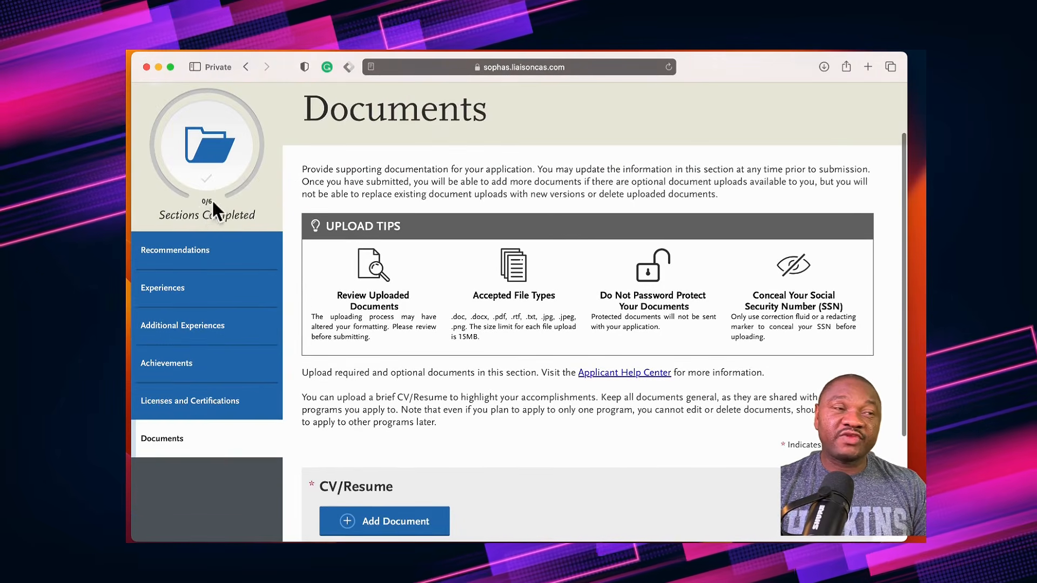
scroll(335, 359, down, 3)
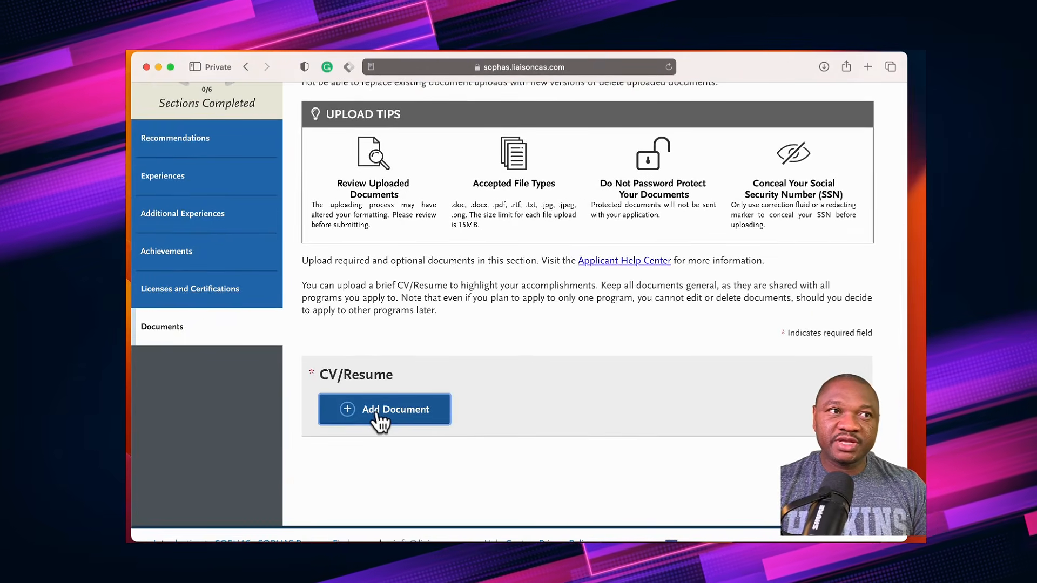
click(387, 419)
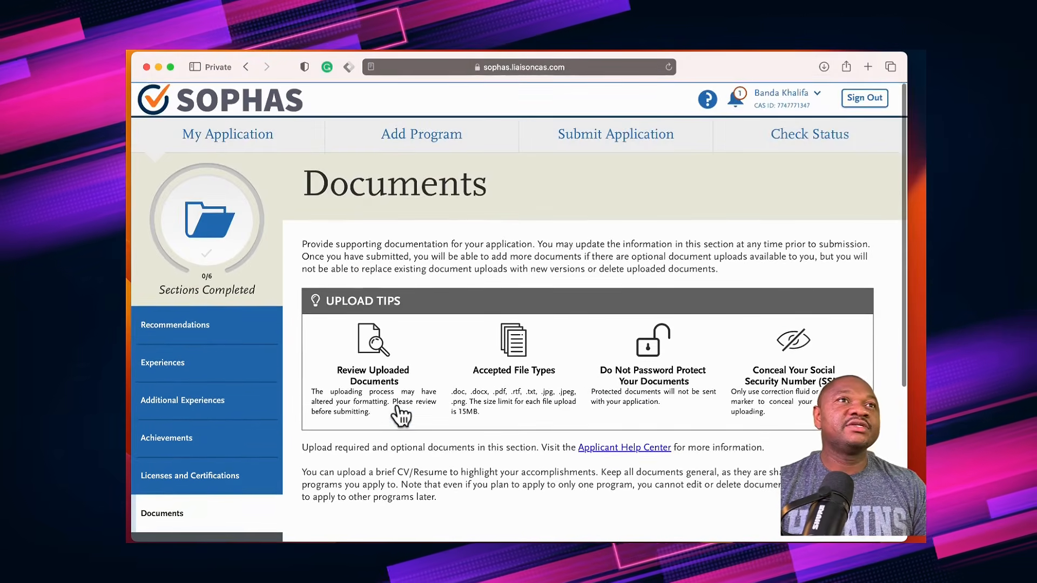
Back on the dashboard, expand Program Materials (0/3) and open the Schoolwide MPH program
click(234, 137)
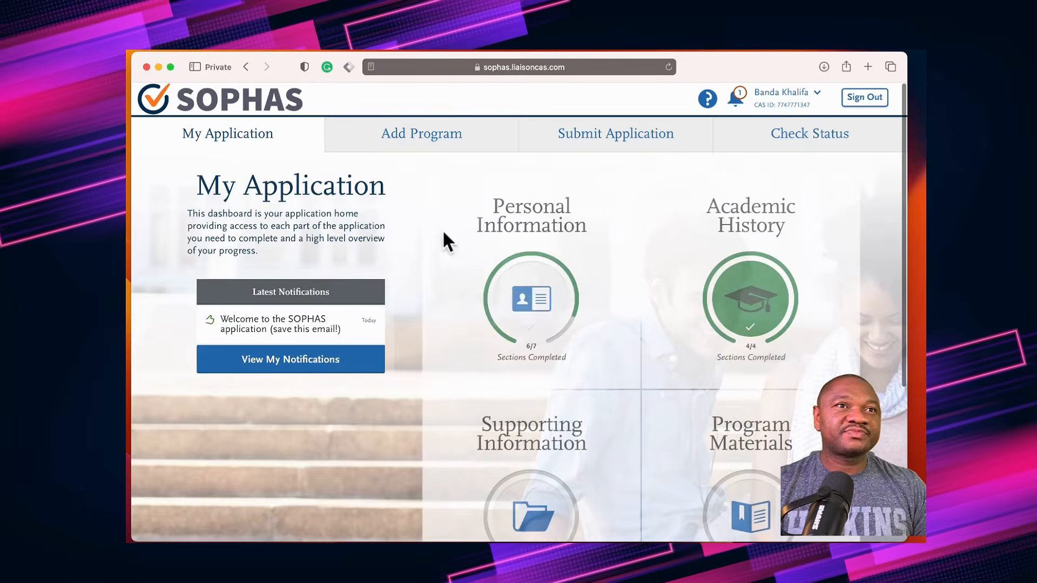
scroll(482, 324, down, 5)
scroll(521, 197, up, 3)
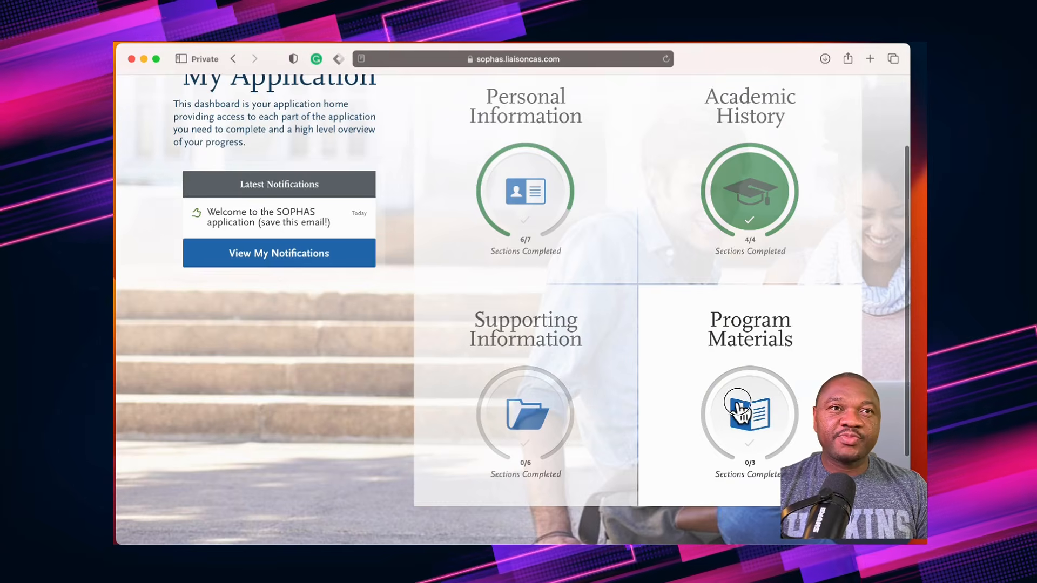
click(736, 402)
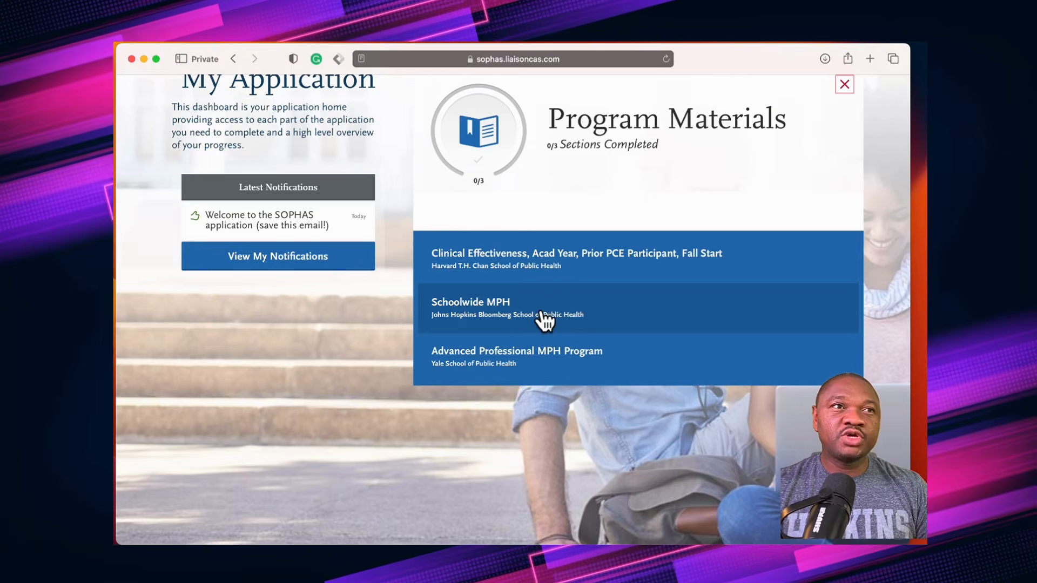
click(516, 312)
Scroll through the Schoolwide MPH requirements and Program Details: Full-time, On-Campus, Summer 2024, GRE optional
scroll(312, 357, down, 1)
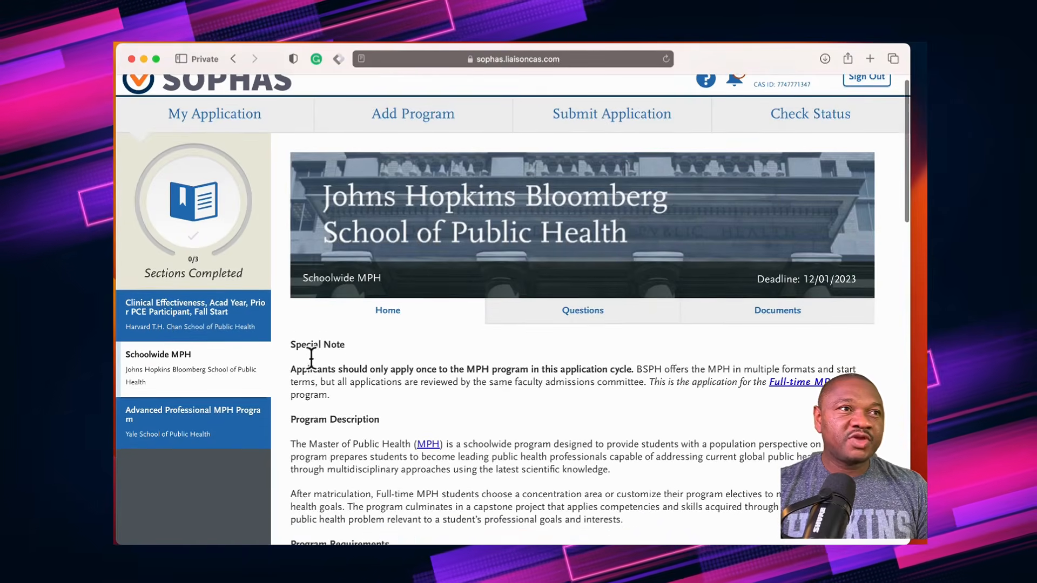
scroll(351, 370, down, 3)
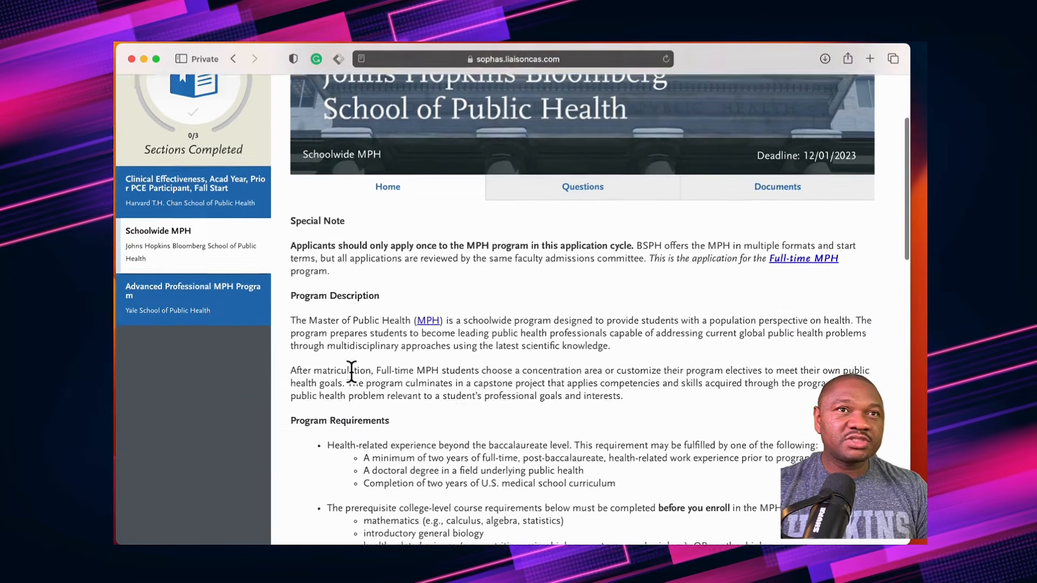
scroll(351, 371, down, 5)
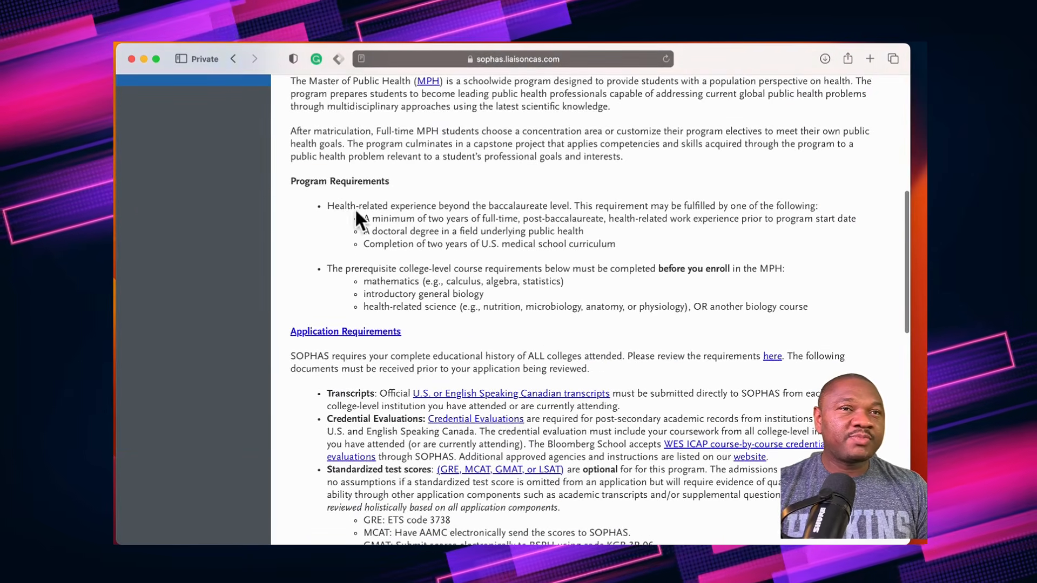
scroll(408, 299, down, 4)
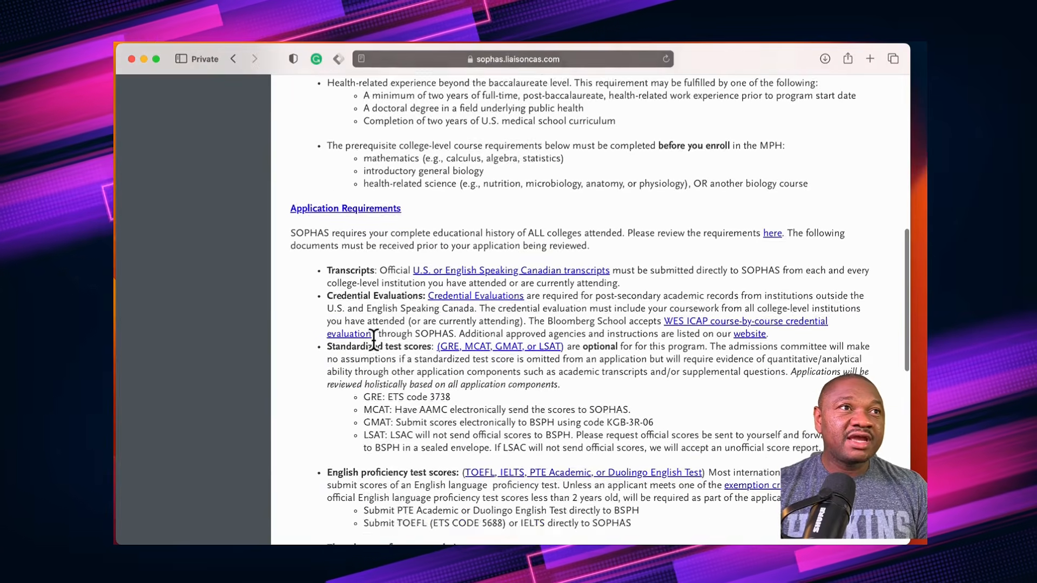
scroll(373, 339, down, 3)
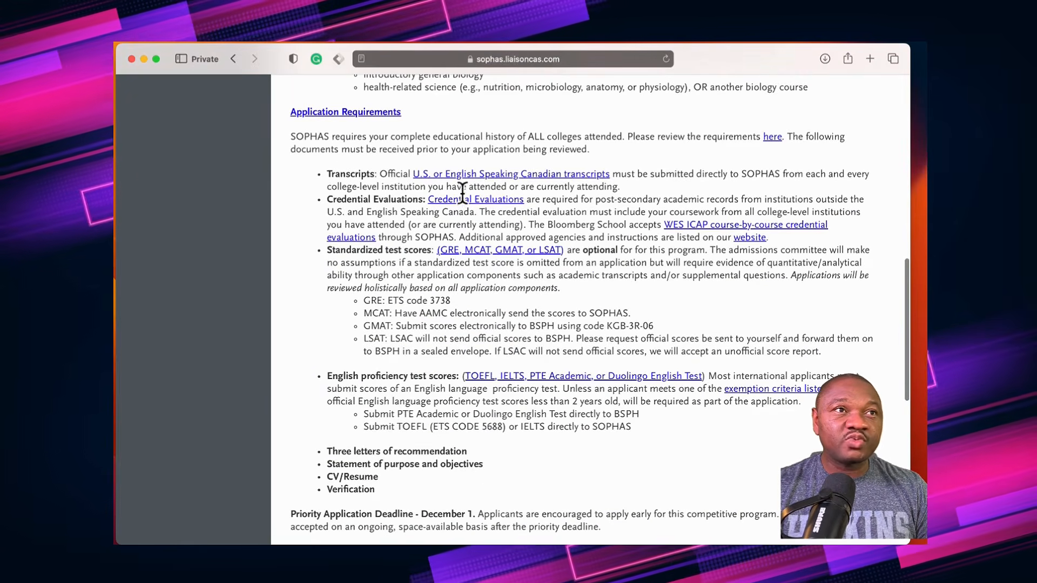
scroll(377, 260, down, 1)
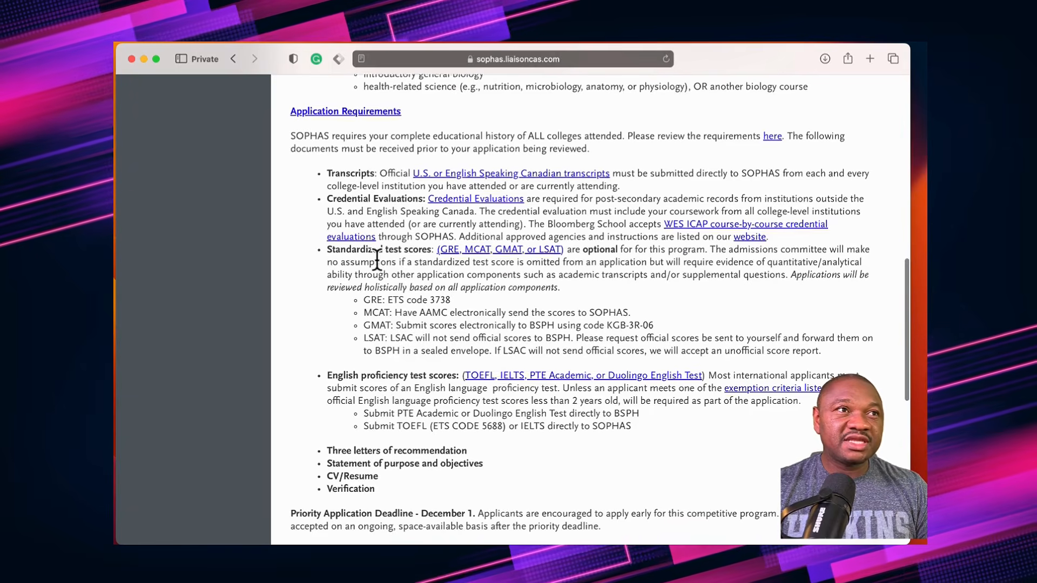
scroll(377, 260, down, 2)
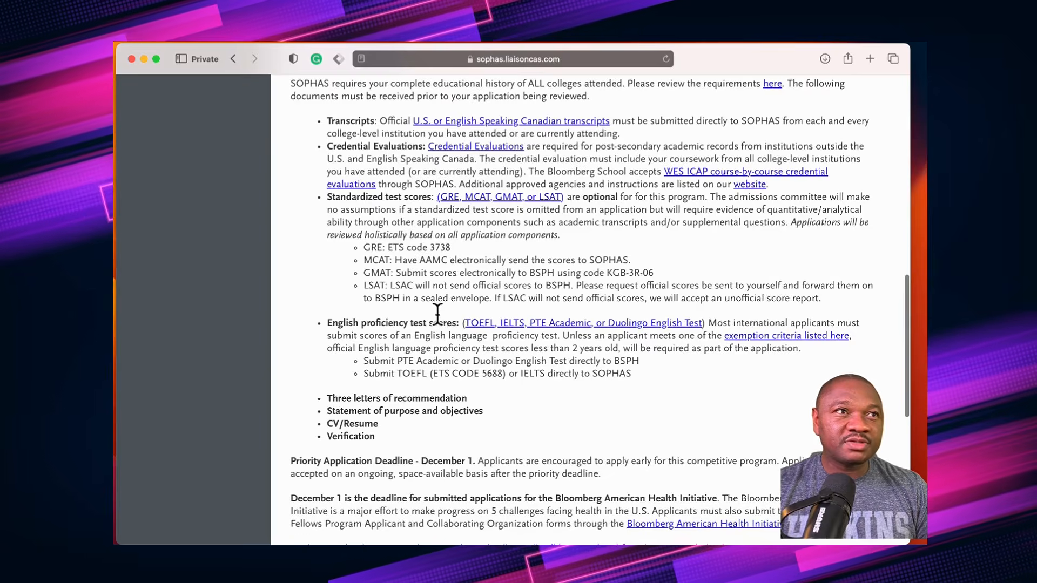
scroll(438, 313, down, 7)
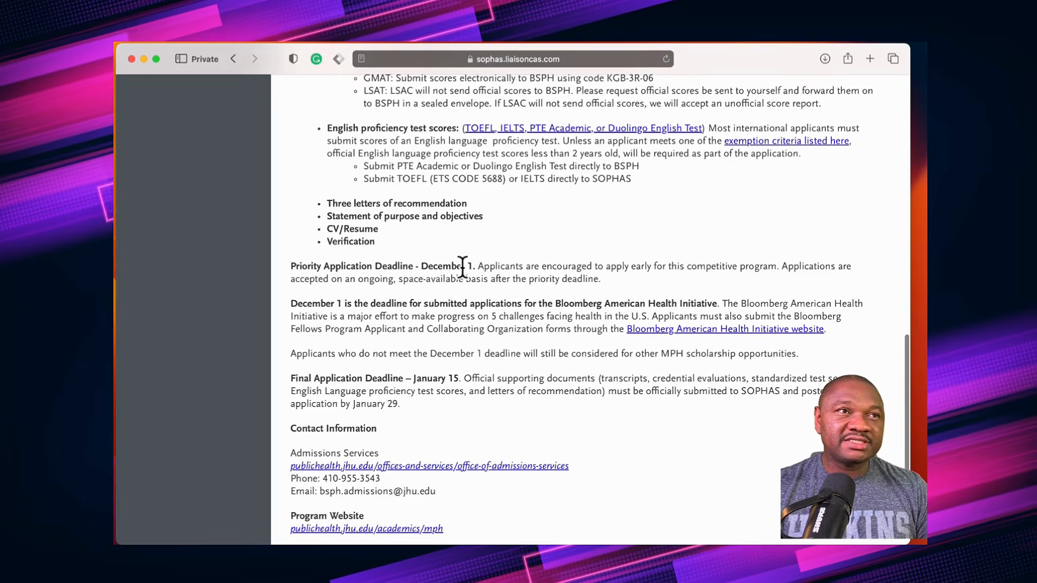
scroll(416, 432, down, 5)
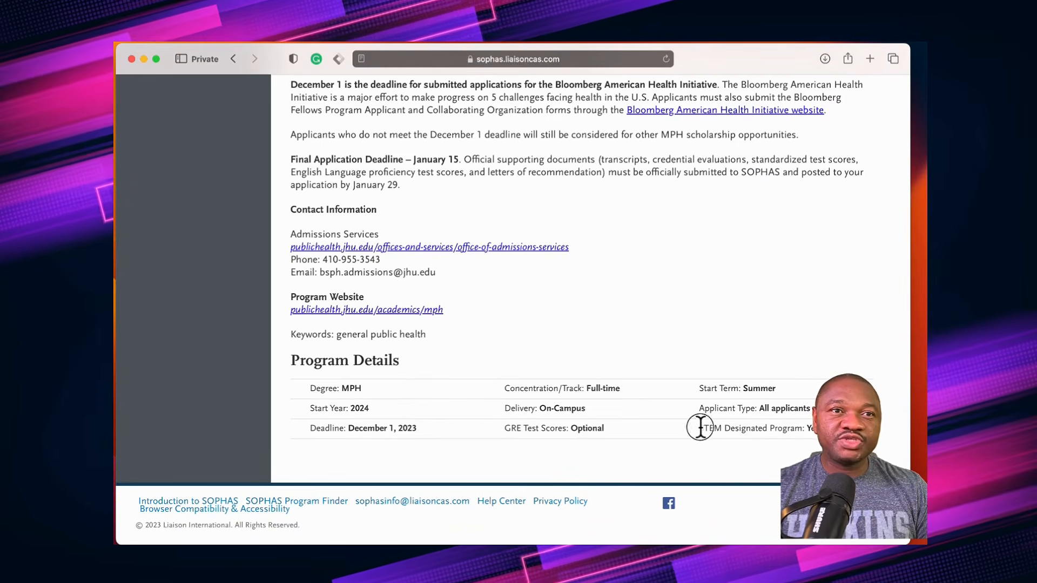
Highlight the STEM Designated Program detail, then scroll back toward the top of the page
drag(700, 428, 795, 428)
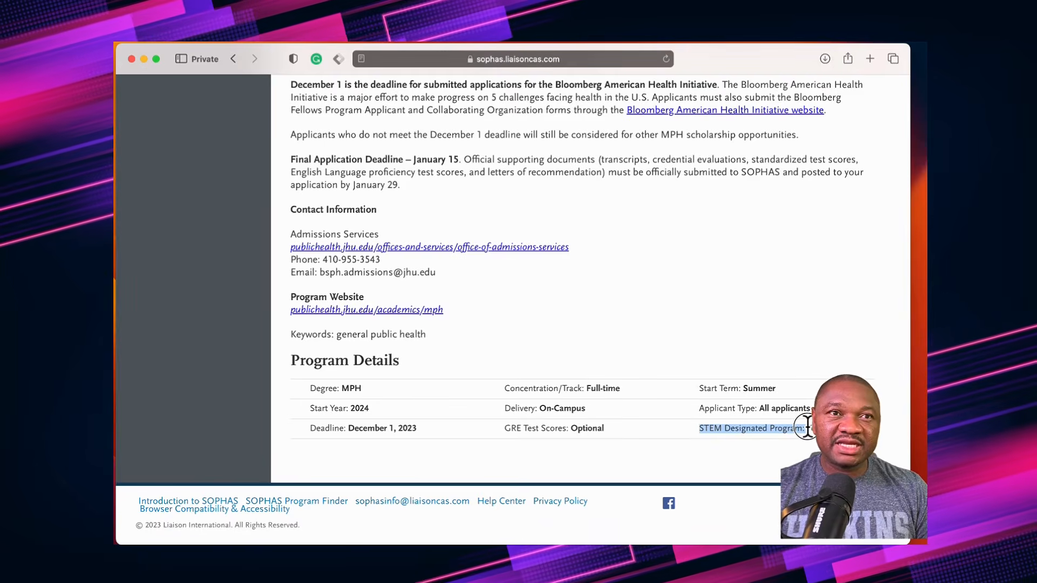
click(806, 429)
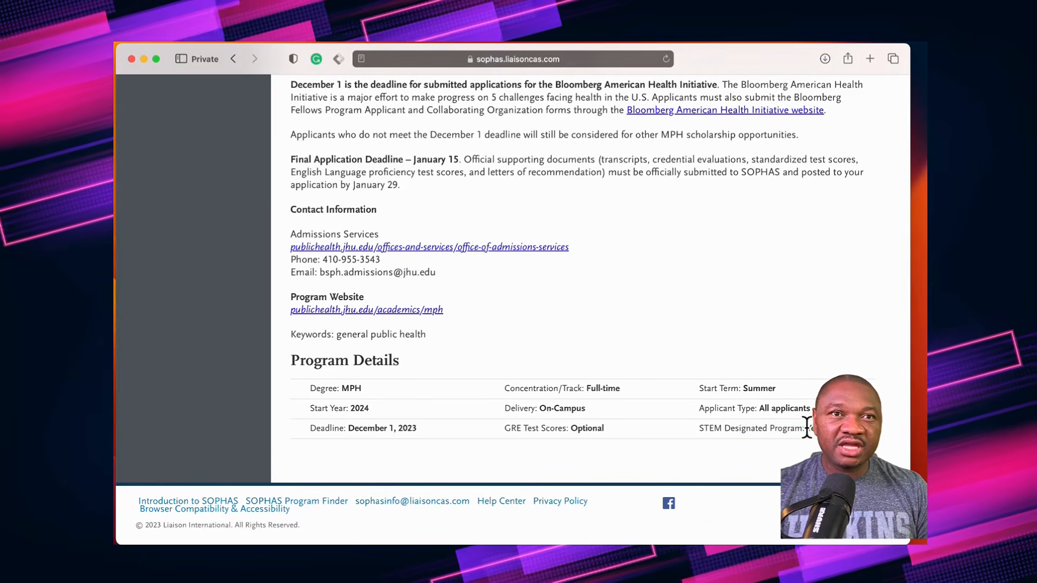
drag(806, 430, 698, 425)
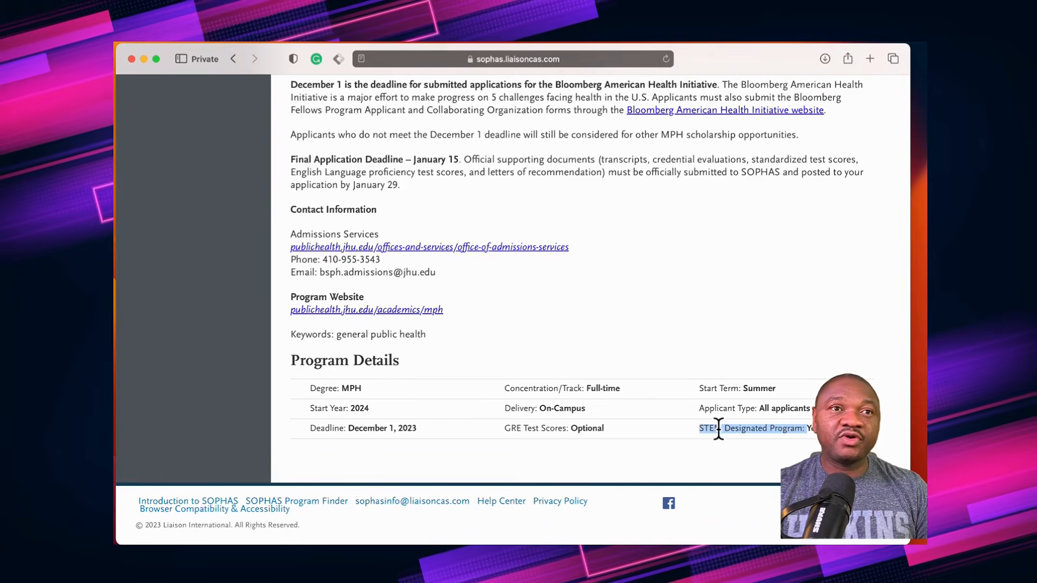
click(700, 427)
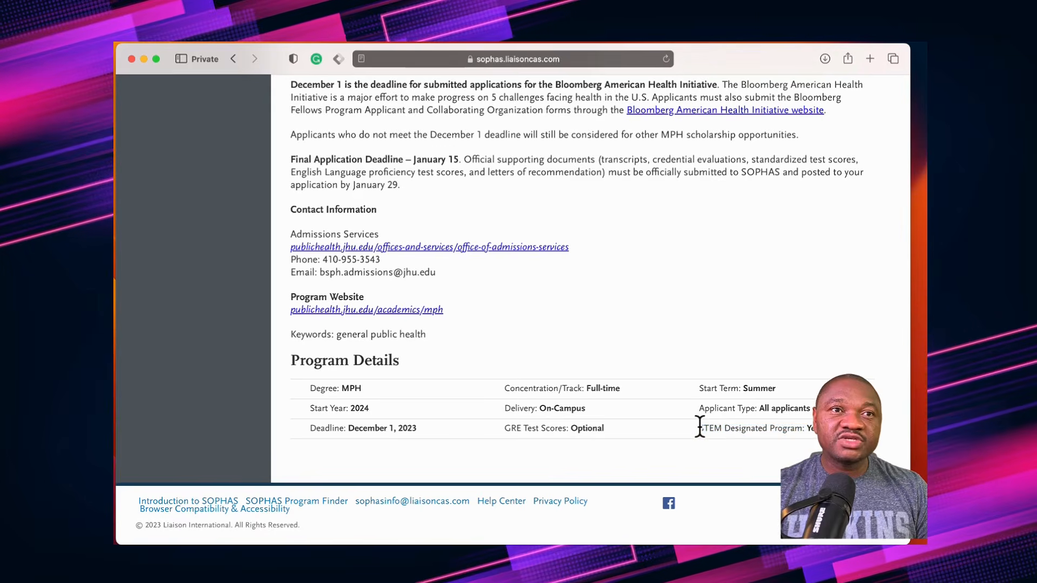
drag(733, 427, 794, 427)
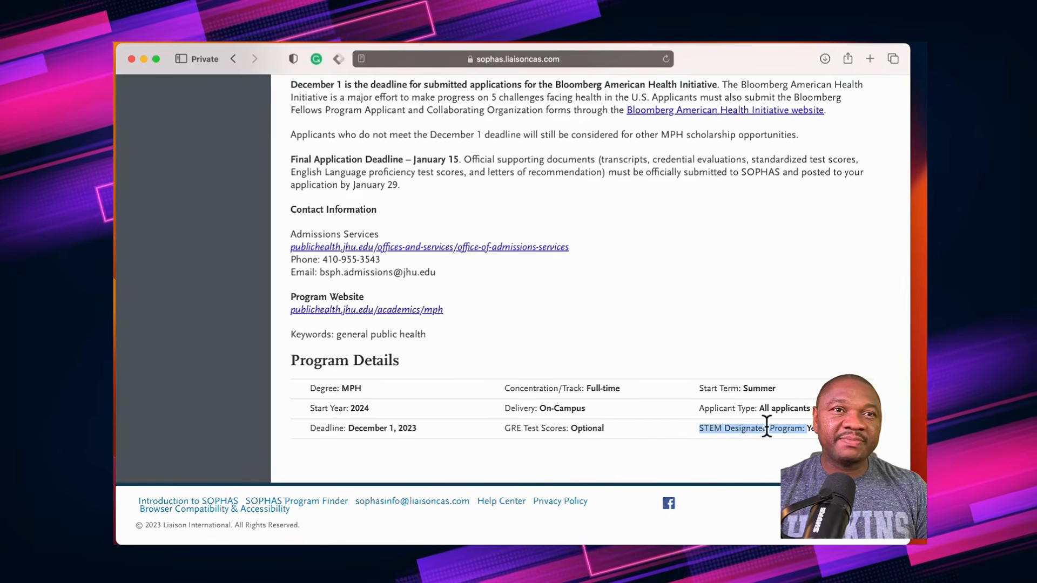
click(763, 324)
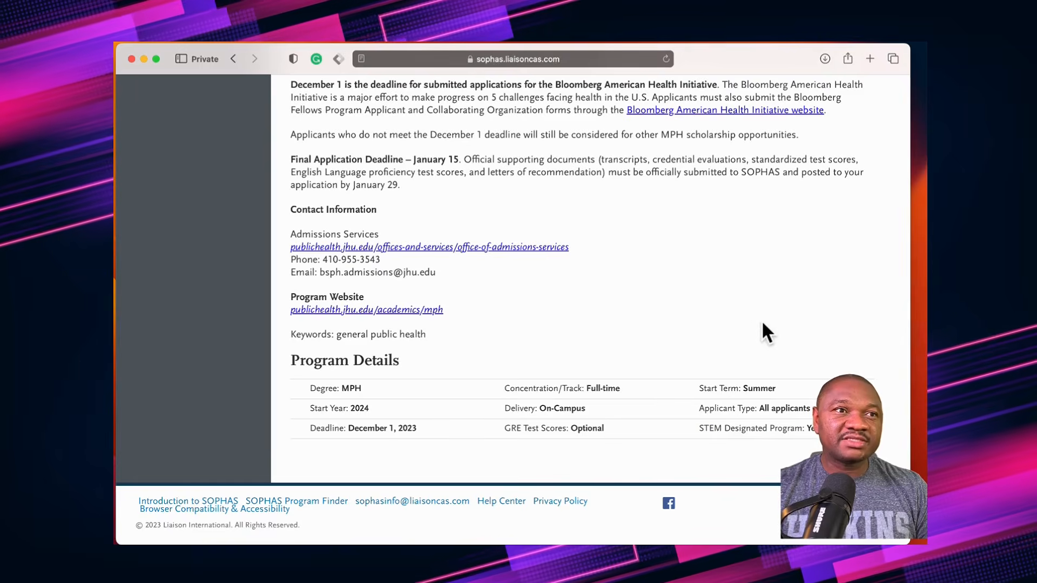
scroll(763, 324, up, 5)
scroll(762, 323, down, 5)
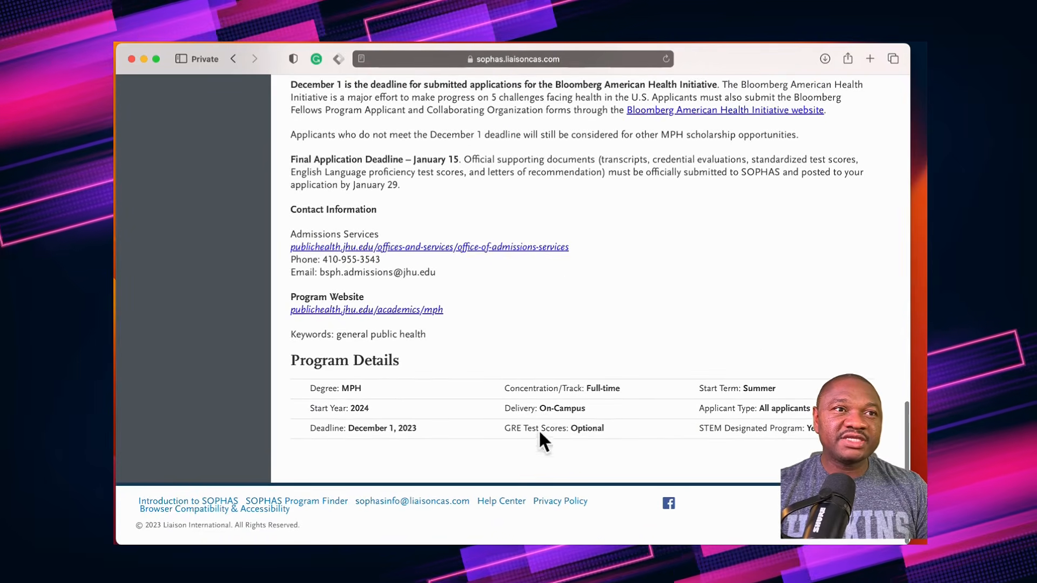
scroll(634, 414, up, 15)
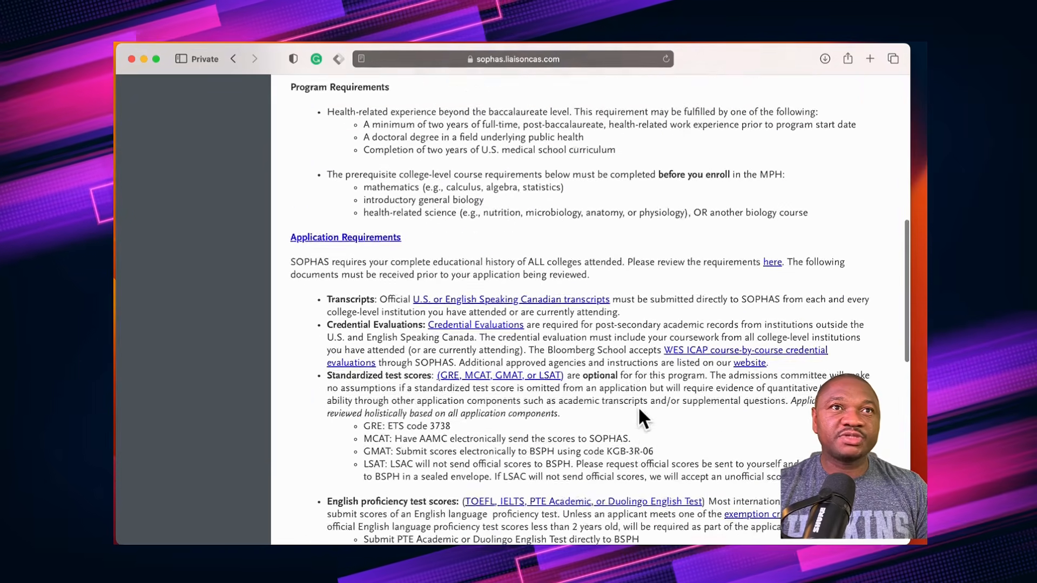
scroll(639, 410, up, 5)
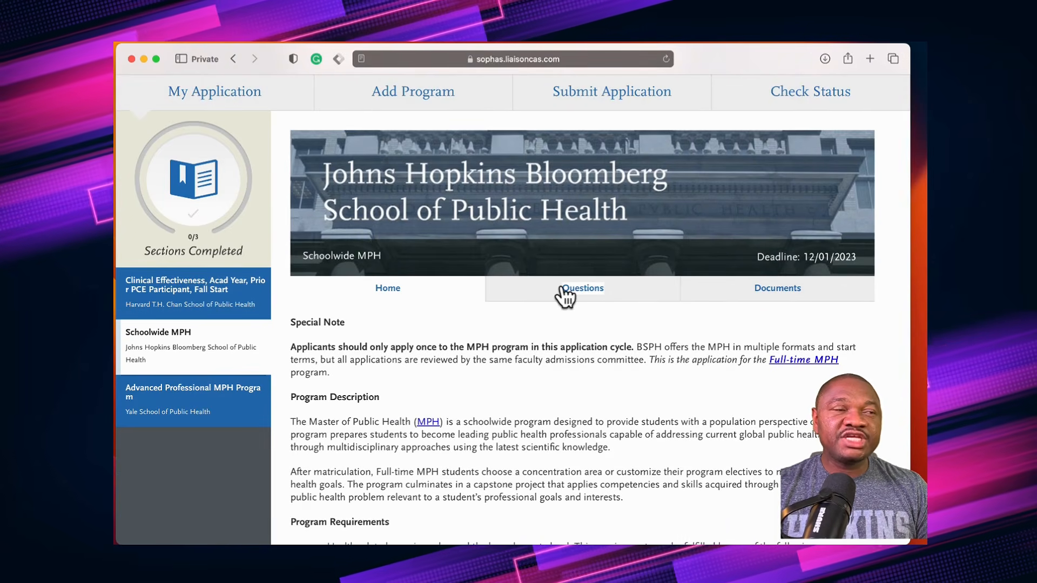
Open the Schoolwide MPH questions and answer No to prior BSPH applications and courses
click(594, 292)
scroll(606, 333, down, 6)
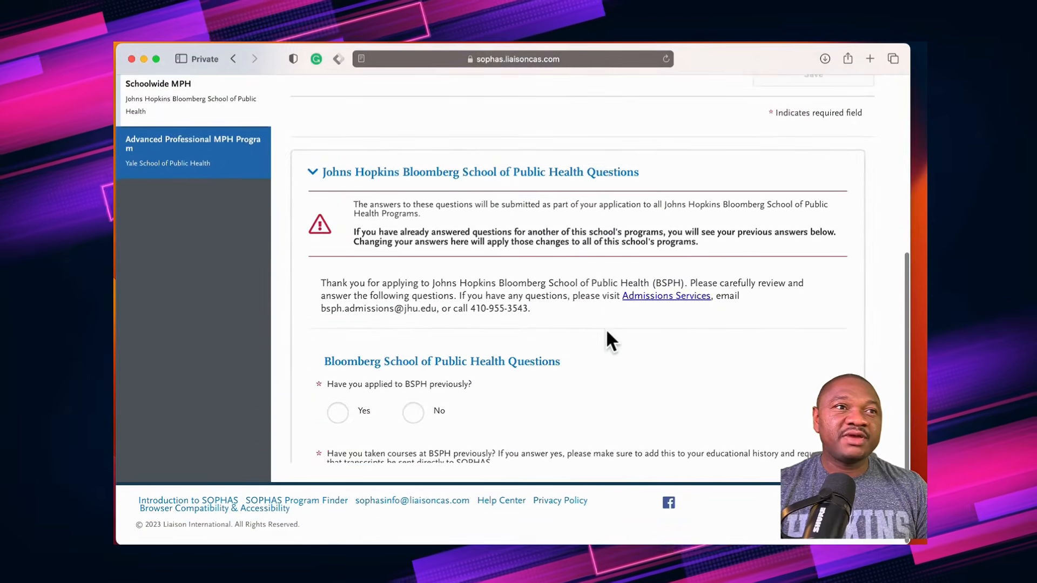
scroll(606, 332, down, 1)
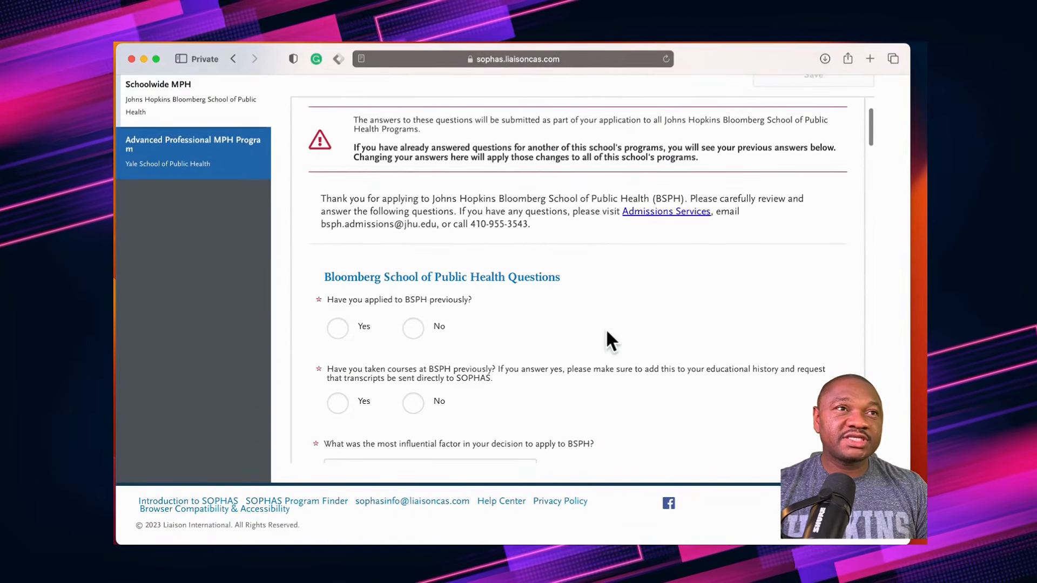
scroll(606, 332, up, 3)
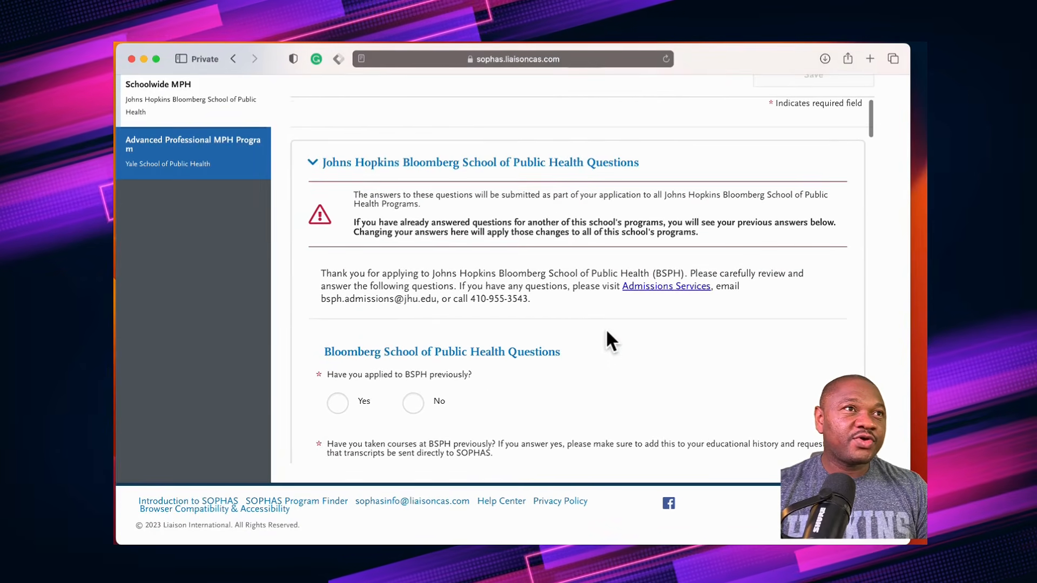
scroll(606, 332, down, 4)
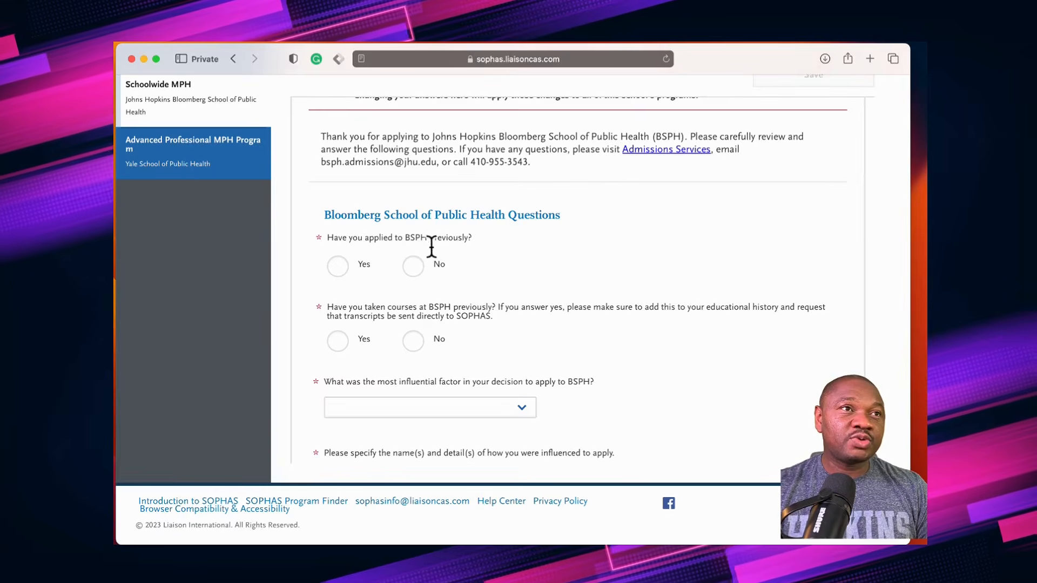
click(414, 267)
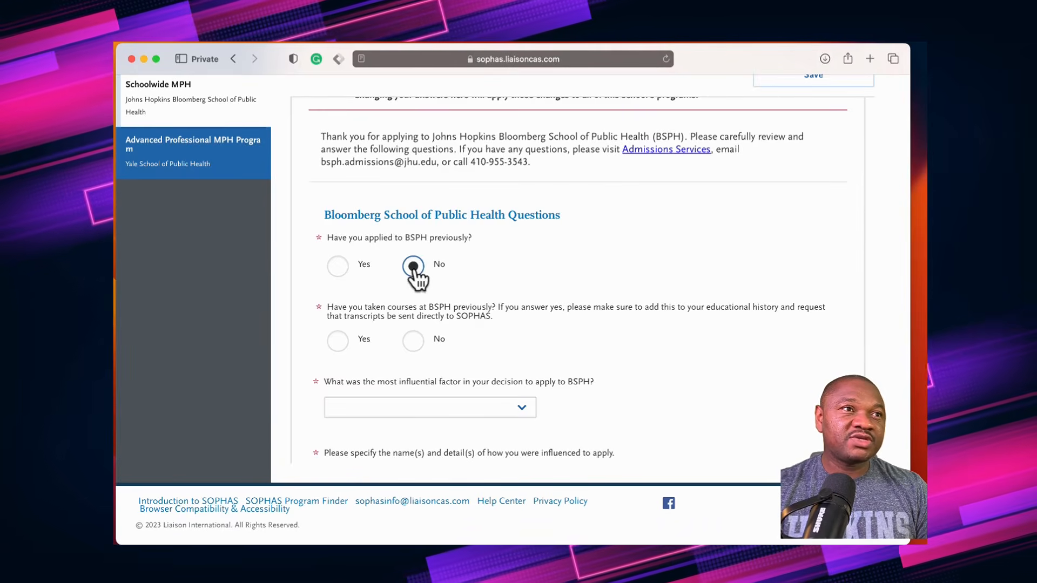
scroll(416, 273, down, 2)
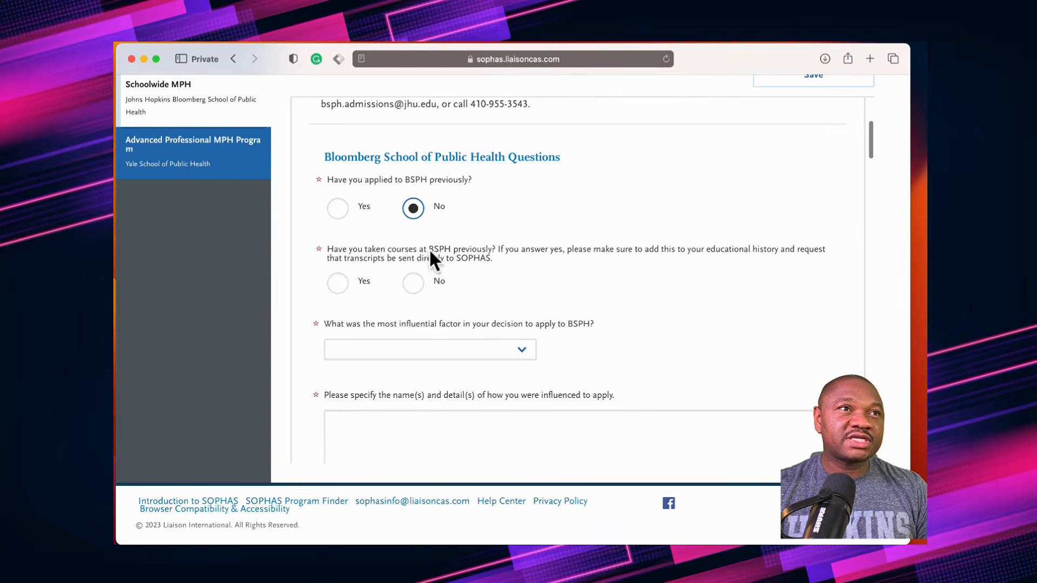
click(414, 283)
scroll(413, 291, down, 3)
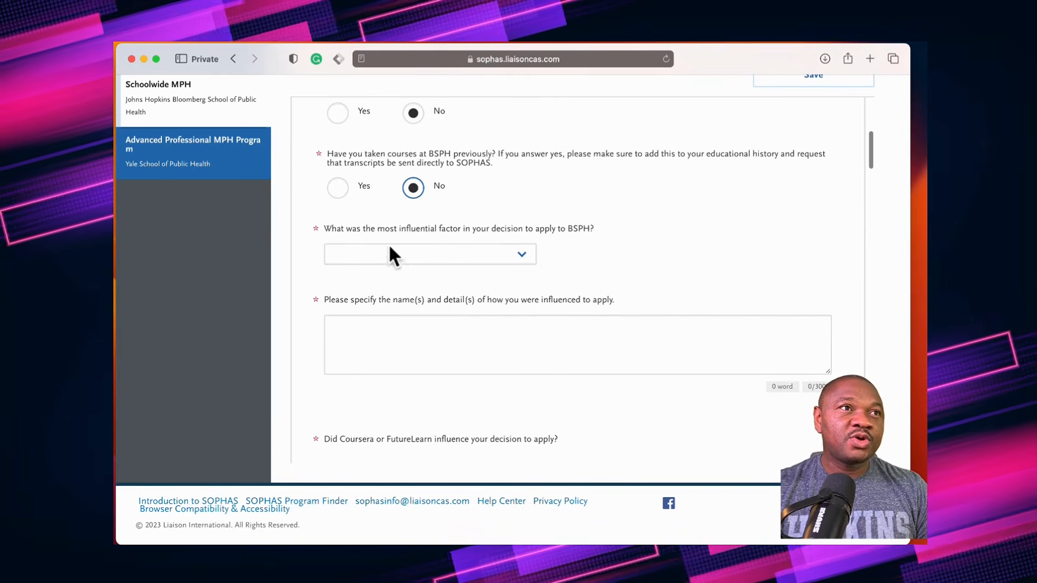
Choose Alumni of BSPH as the main factor and mark Coursera/FutureLearn as not influential
click(421, 257)
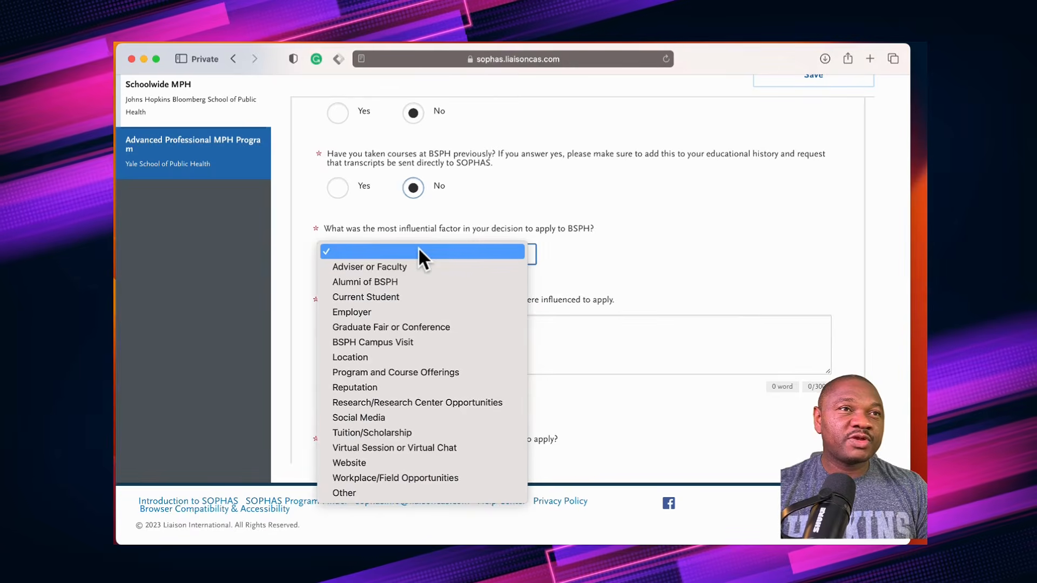
click(381, 281)
scroll(499, 280, down, 2)
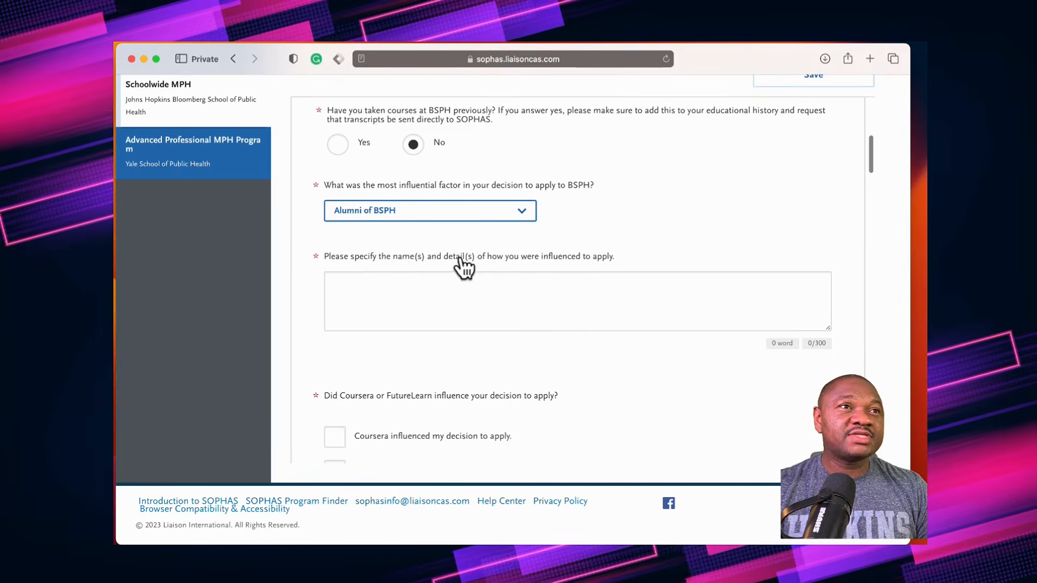
click(470, 297)
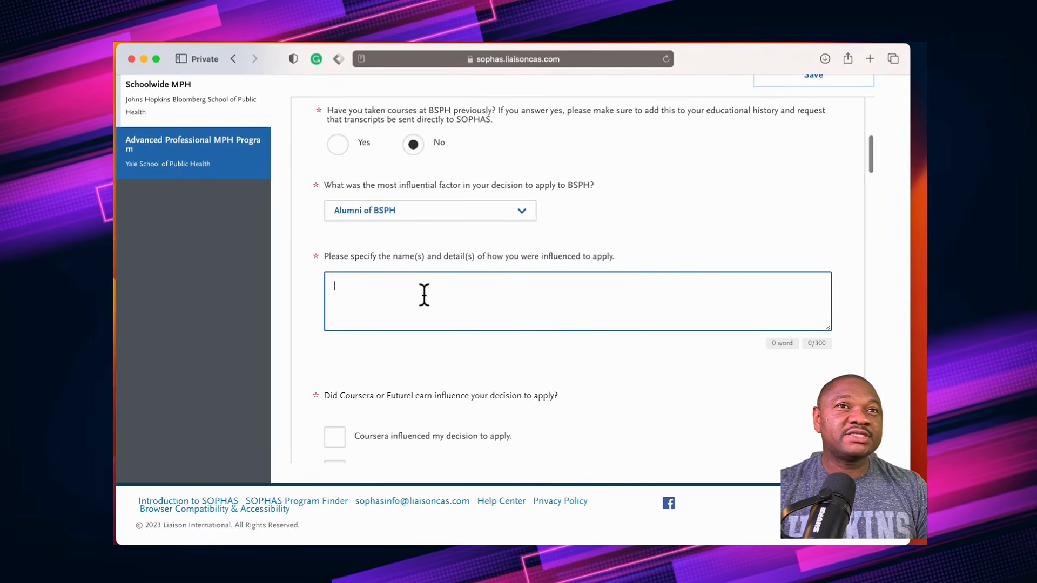
scroll(394, 321, down, 2)
scroll(401, 324, down, 2)
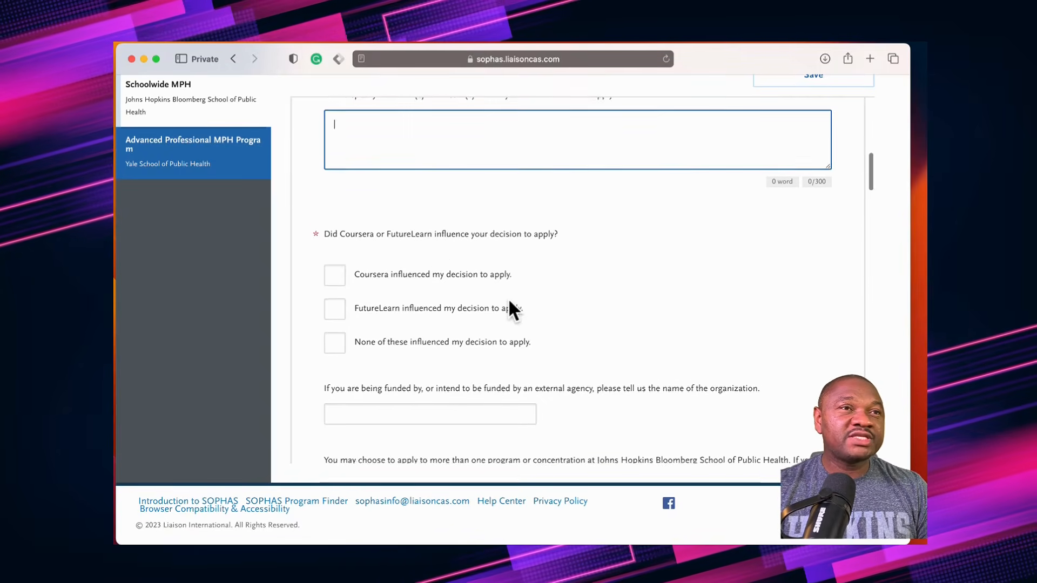
scroll(508, 297, down, 2)
click(335, 306)
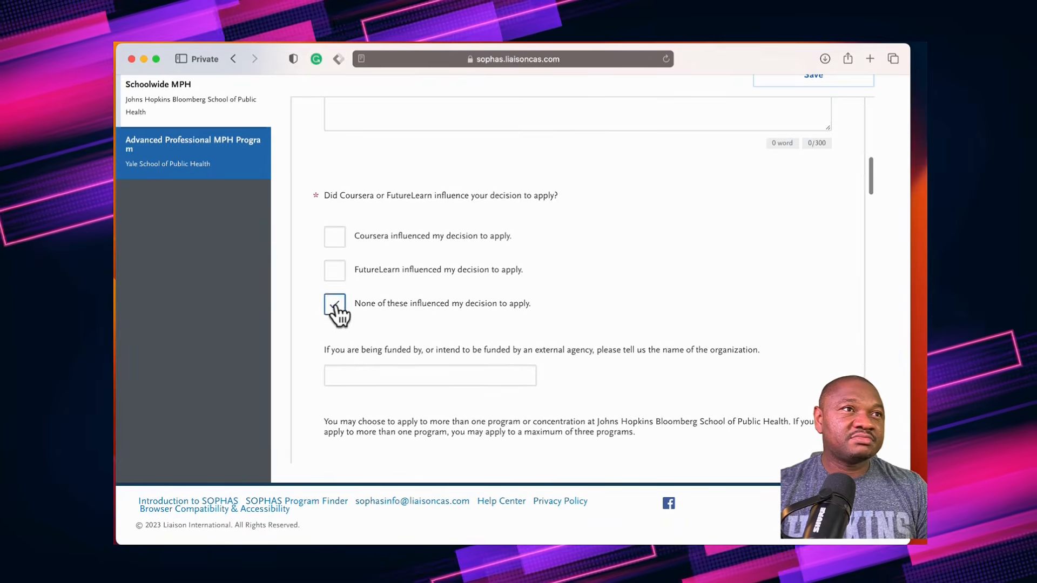
scroll(338, 312, down, 5)
Acknowledge the three-program limit with Yes and answer No to ethical misconduct charges
scroll(359, 226, down, 3)
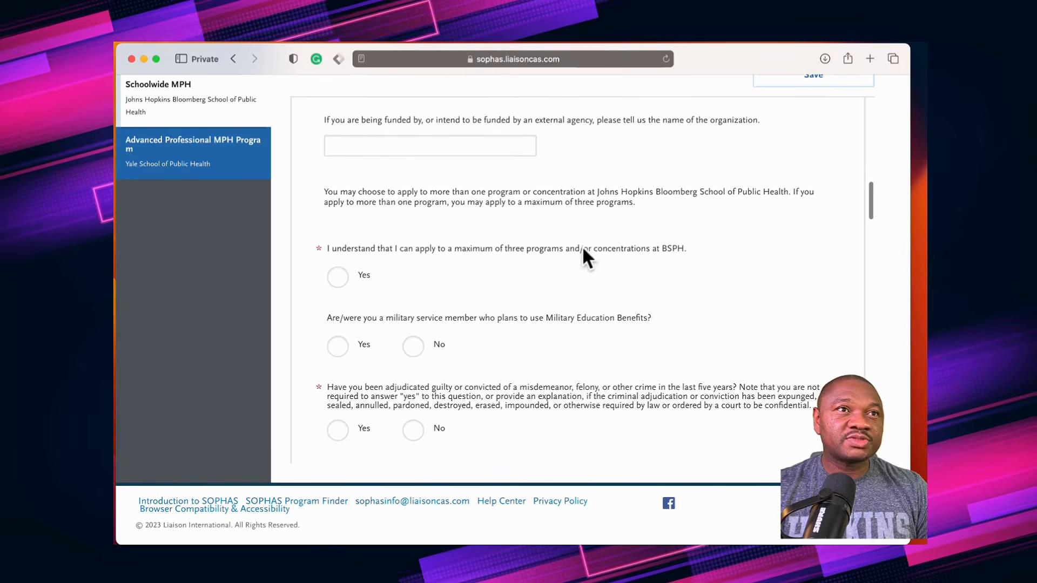
click(338, 278)
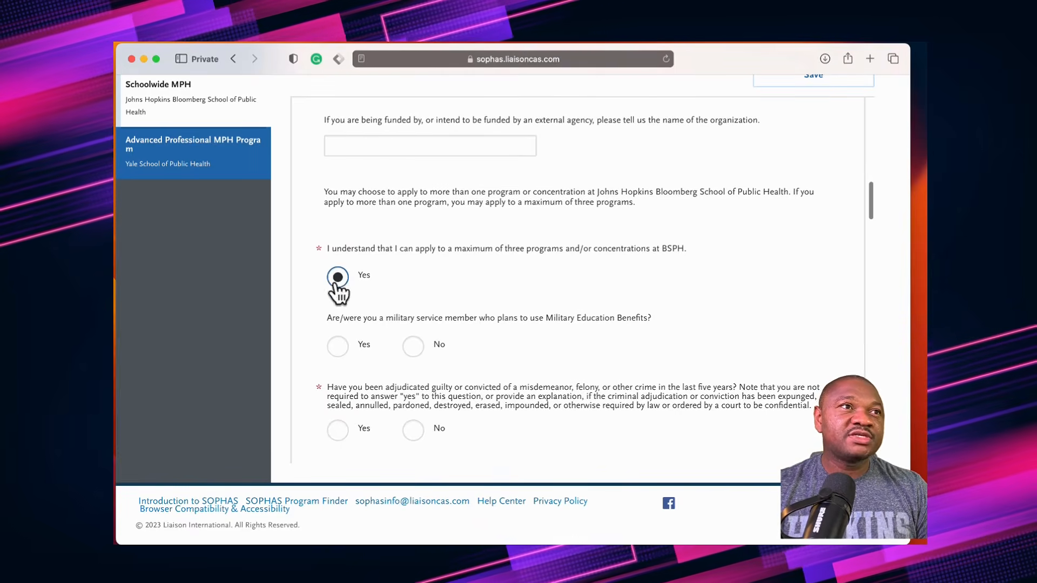
scroll(437, 312, down, 3)
scroll(402, 385, down, 9)
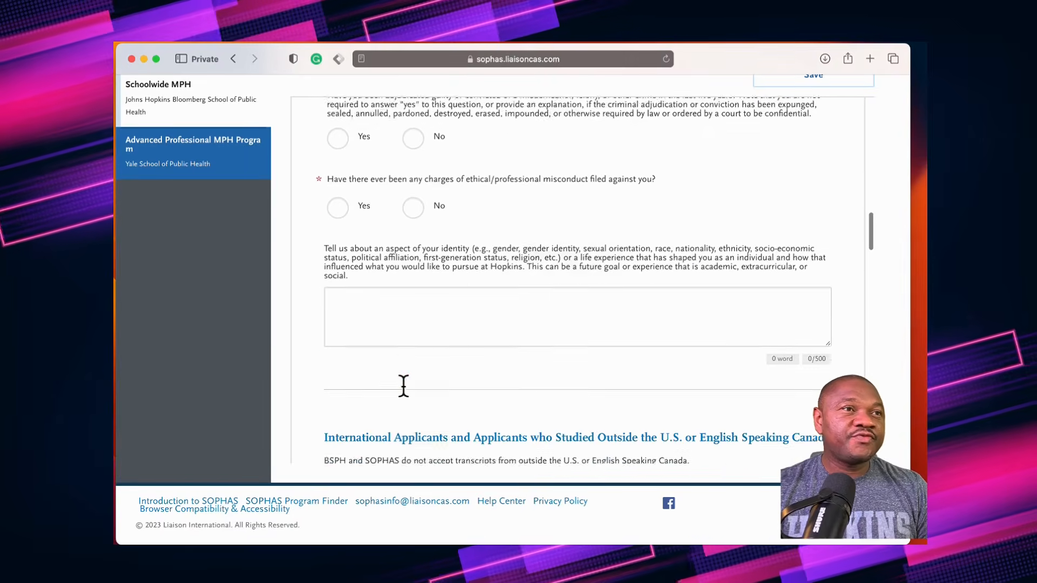
scroll(412, 216, up, 7)
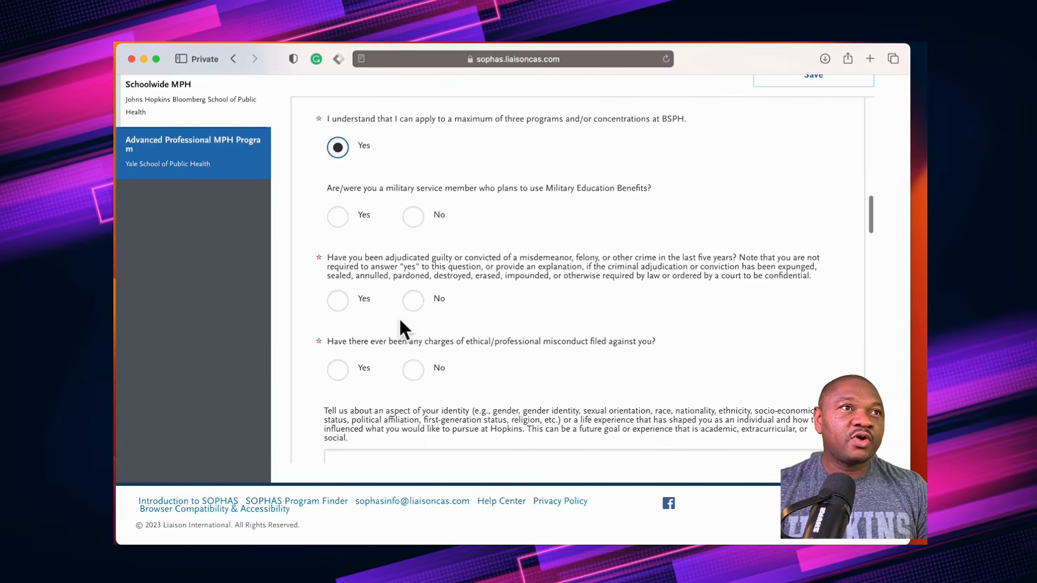
scroll(401, 323, down, 5)
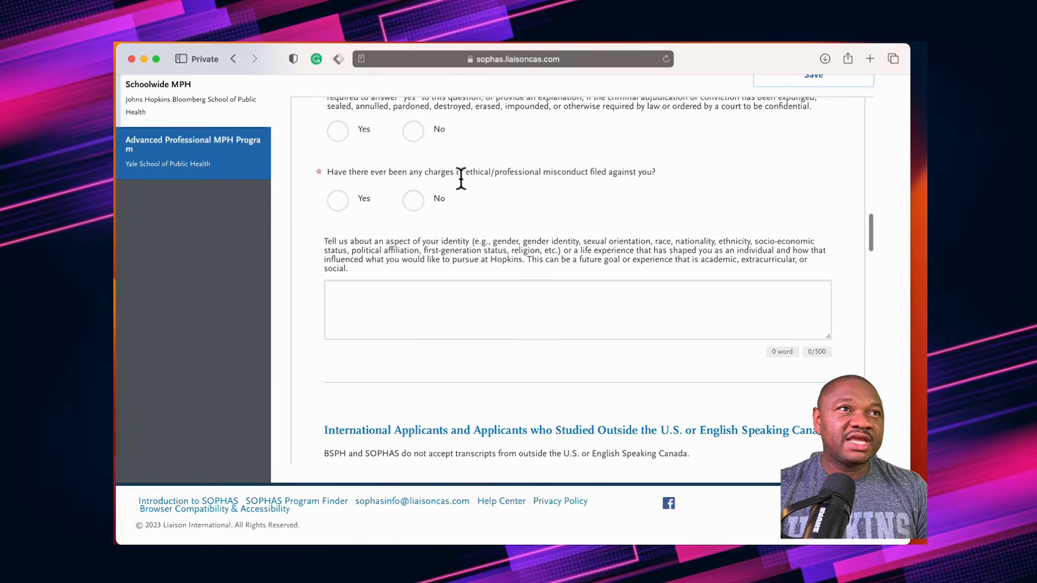
click(412, 201)
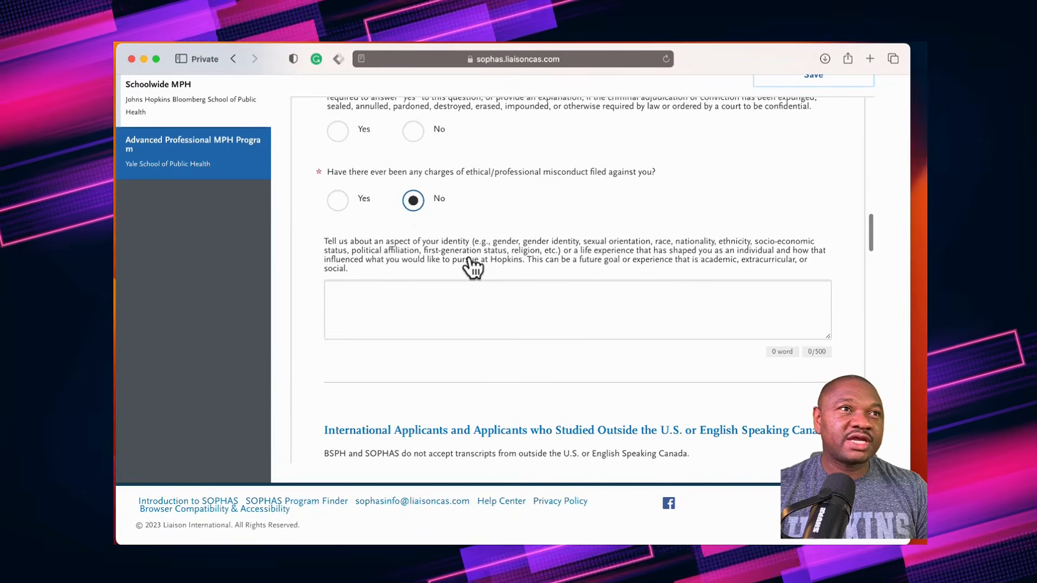
scroll(469, 267, down, 8)
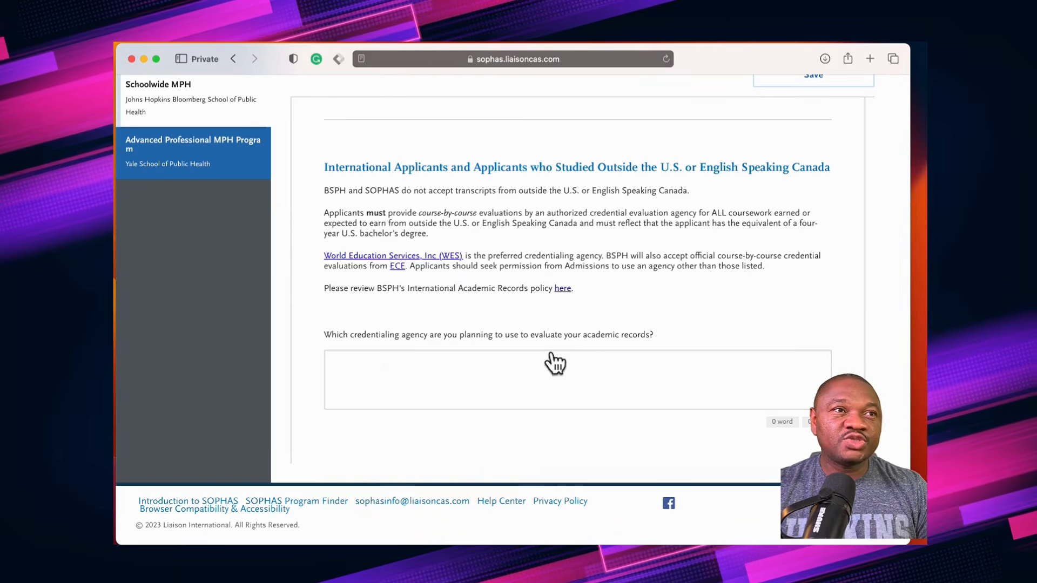
Enter WES as the planned credentialing agency and scroll down to the Acknowledgement certifications
click(441, 370)
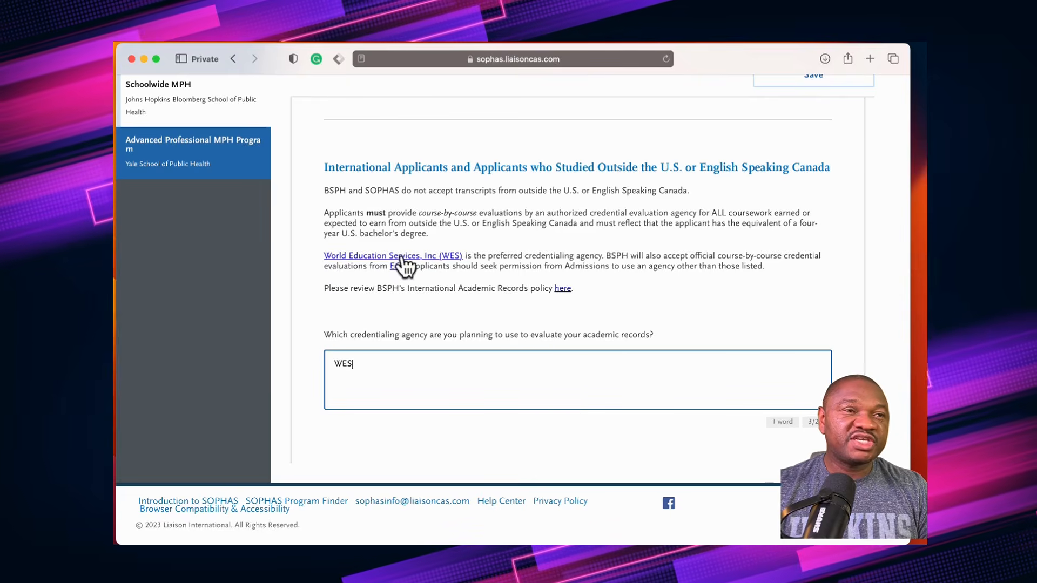
scroll(365, 368, down, 10)
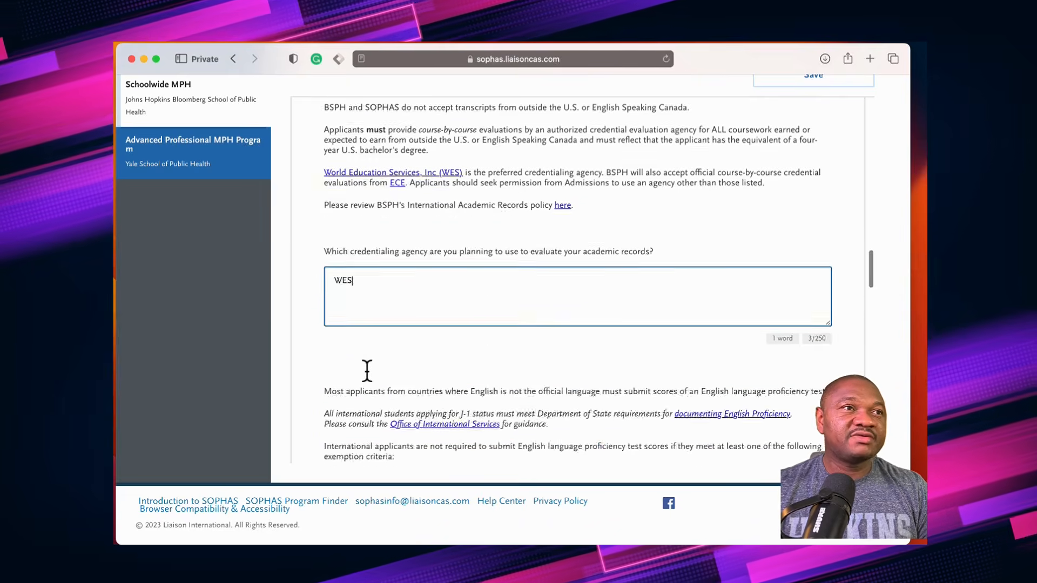
scroll(366, 371, down, 4)
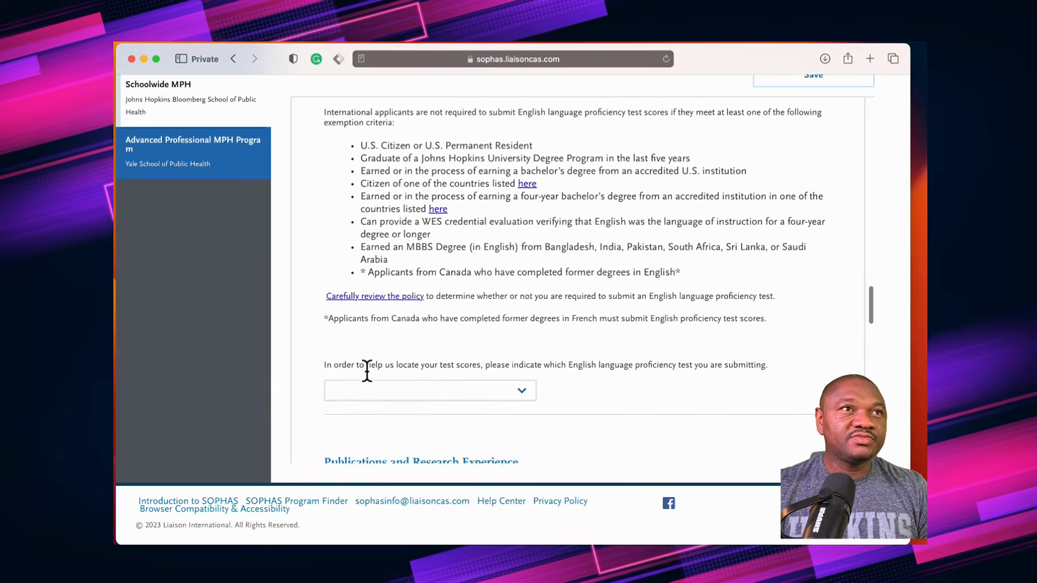
scroll(412, 442, down, 5)
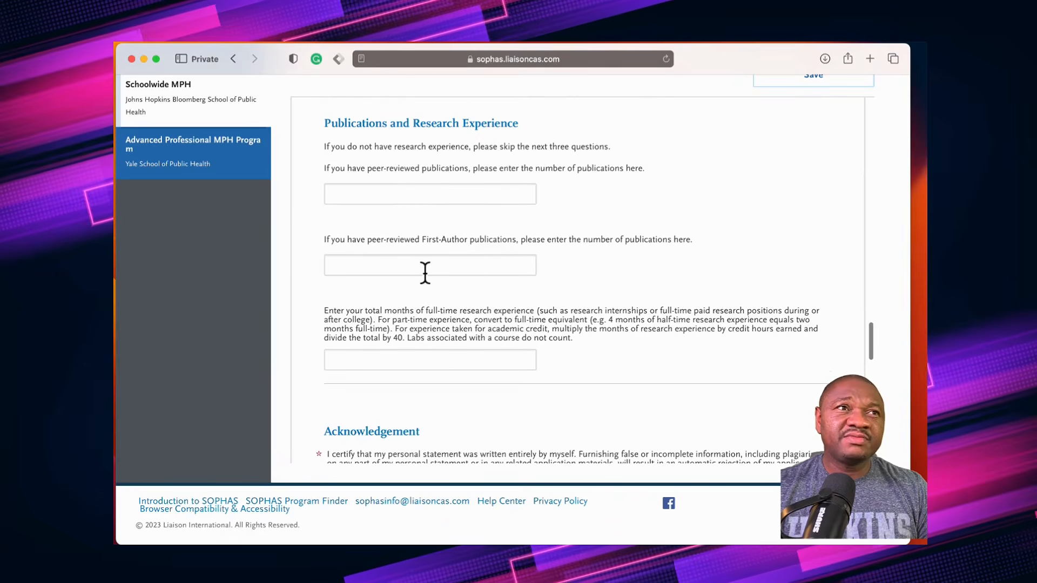
scroll(425, 272, down, 5)
scroll(421, 322, down, 2)
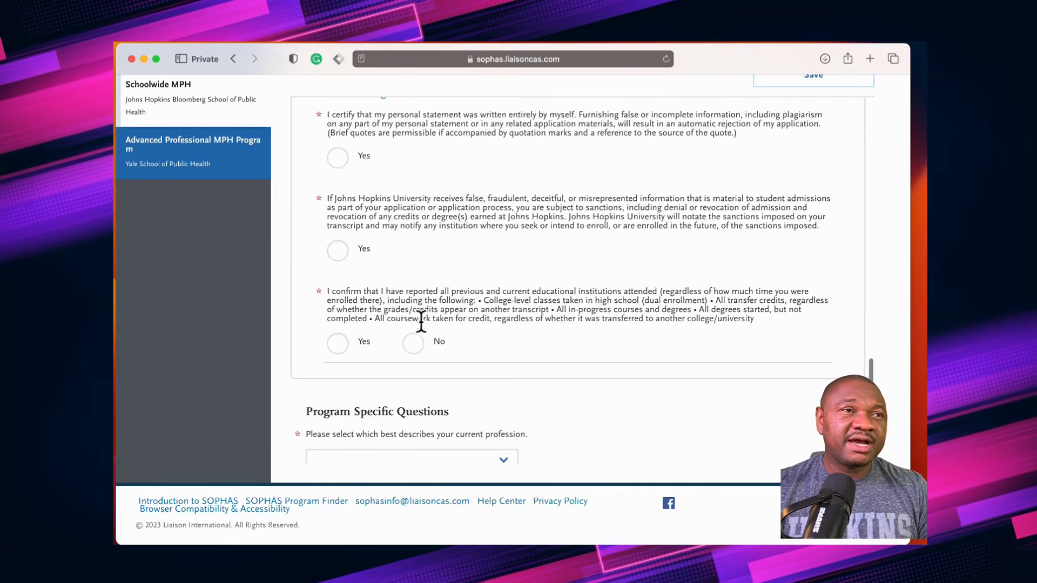
scroll(397, 373, down, 5)
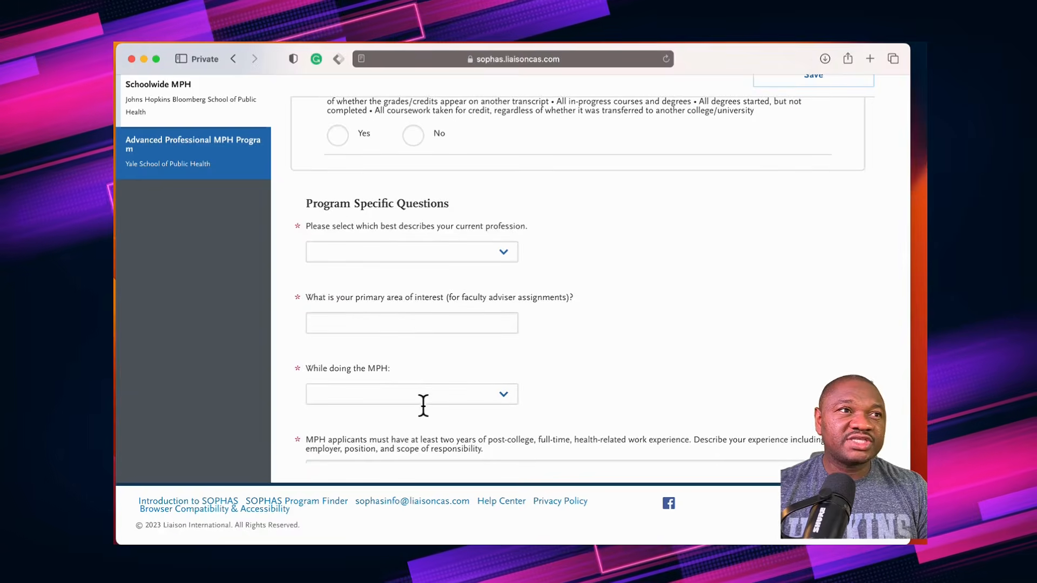
scroll(424, 409, down, 6)
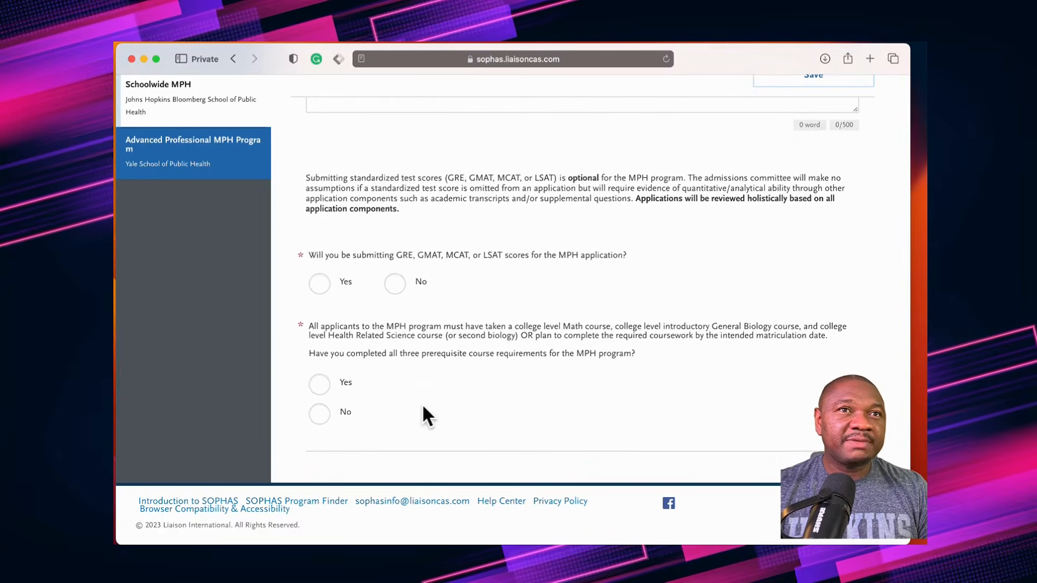
scroll(423, 408, up, 3)
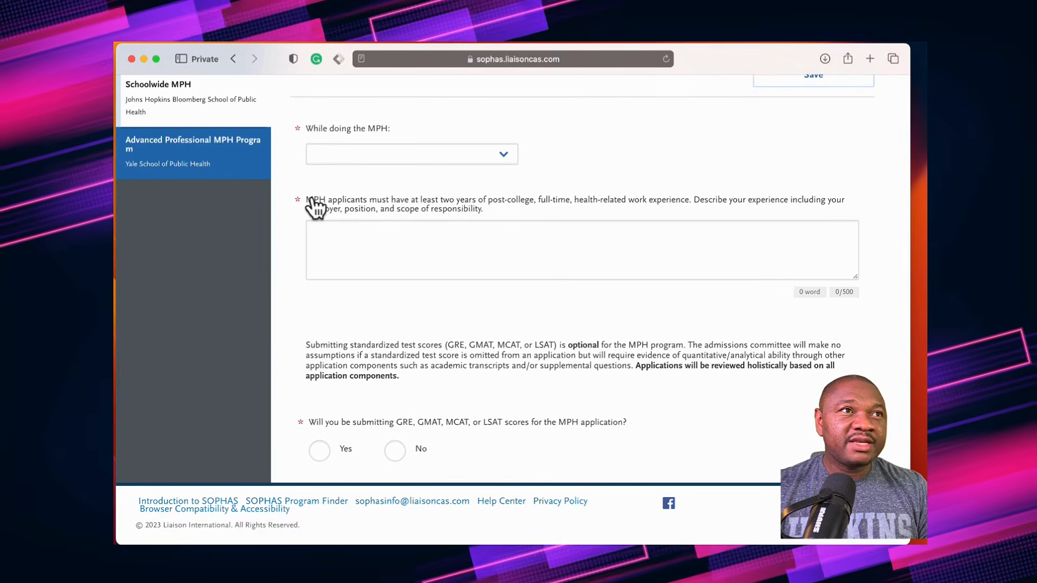
drag(314, 201, 528, 208)
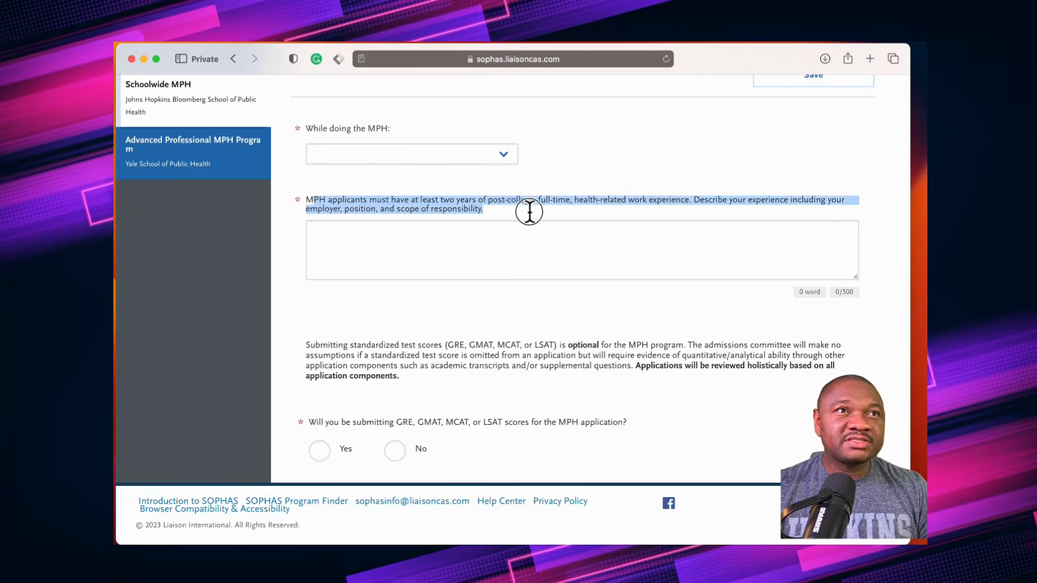
click(530, 213)
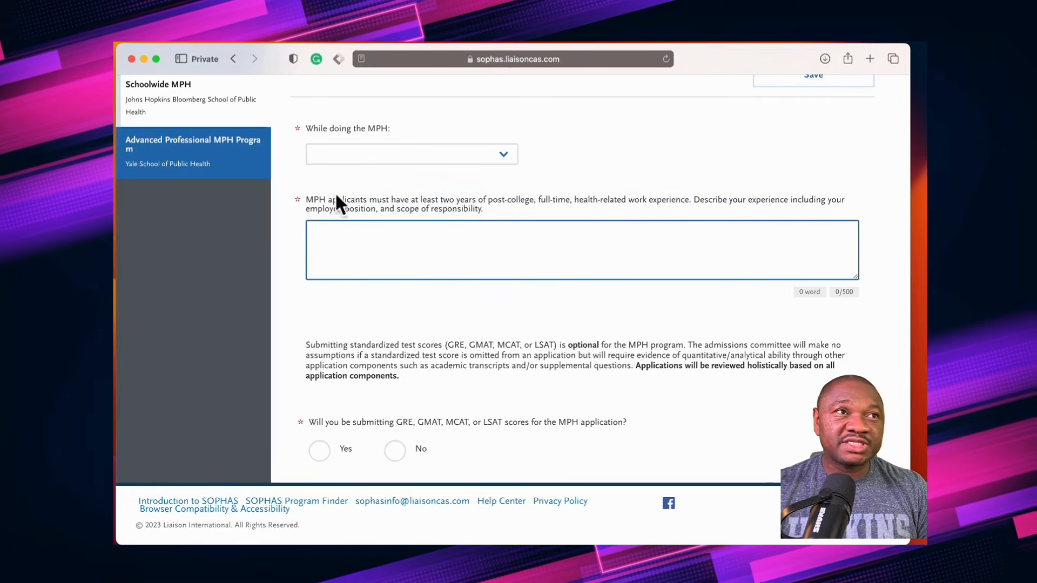
scroll(381, 253, down, 5)
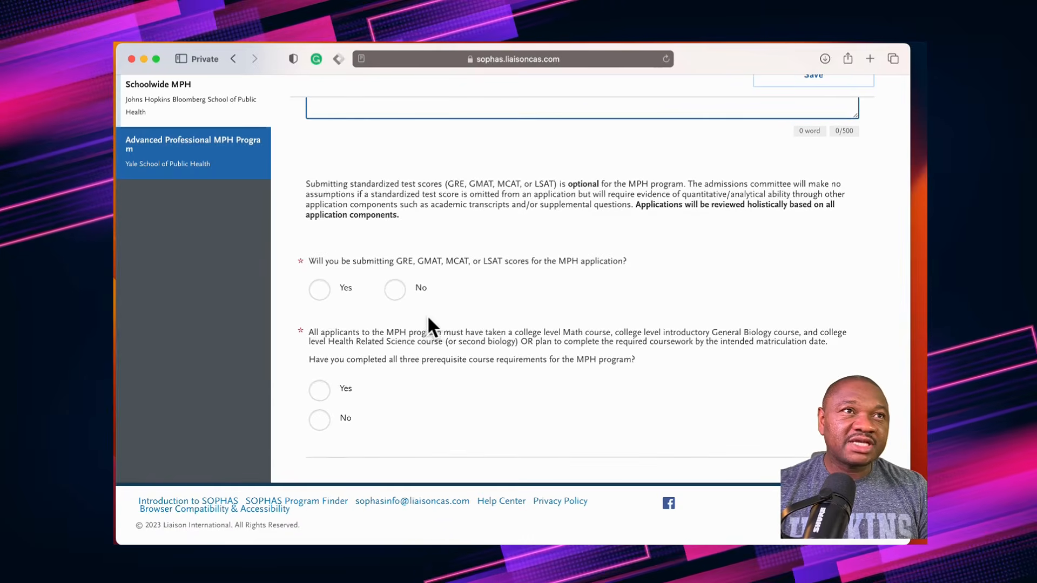
scroll(429, 319, up, 4)
scroll(429, 319, up, 3)
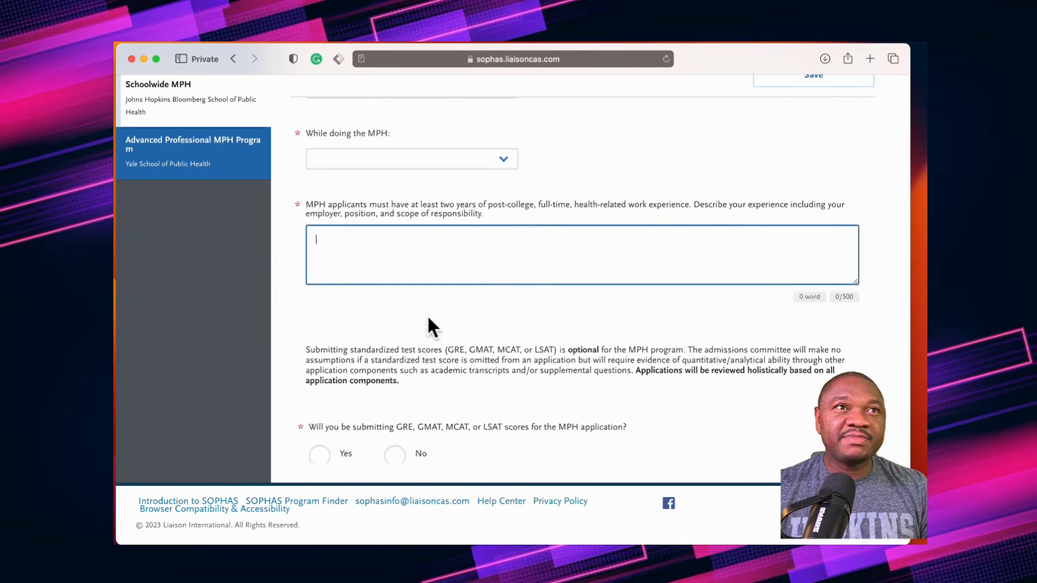
scroll(361, 266, up, 2)
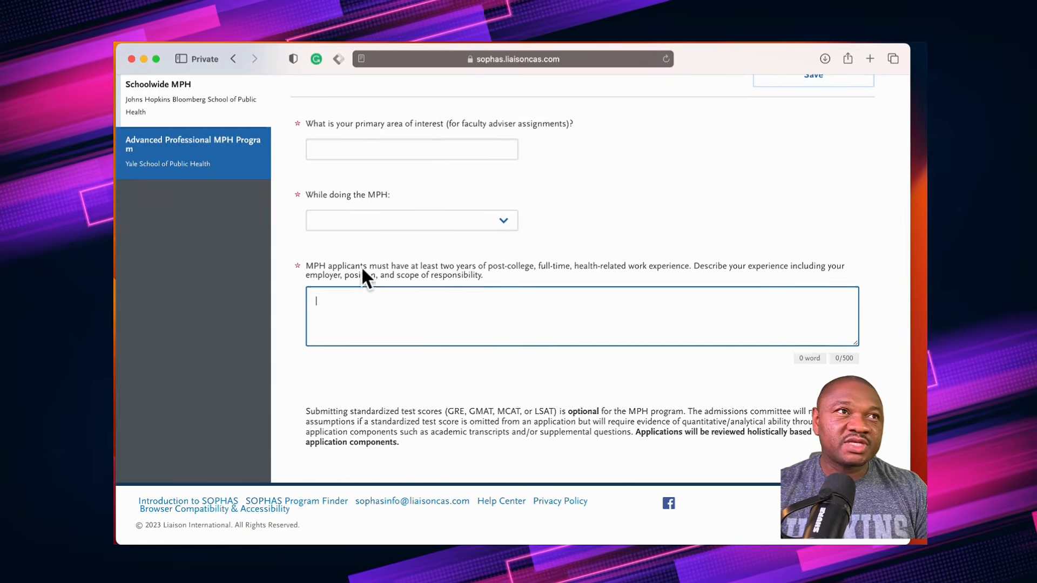
scroll(481, 309, up, 10)
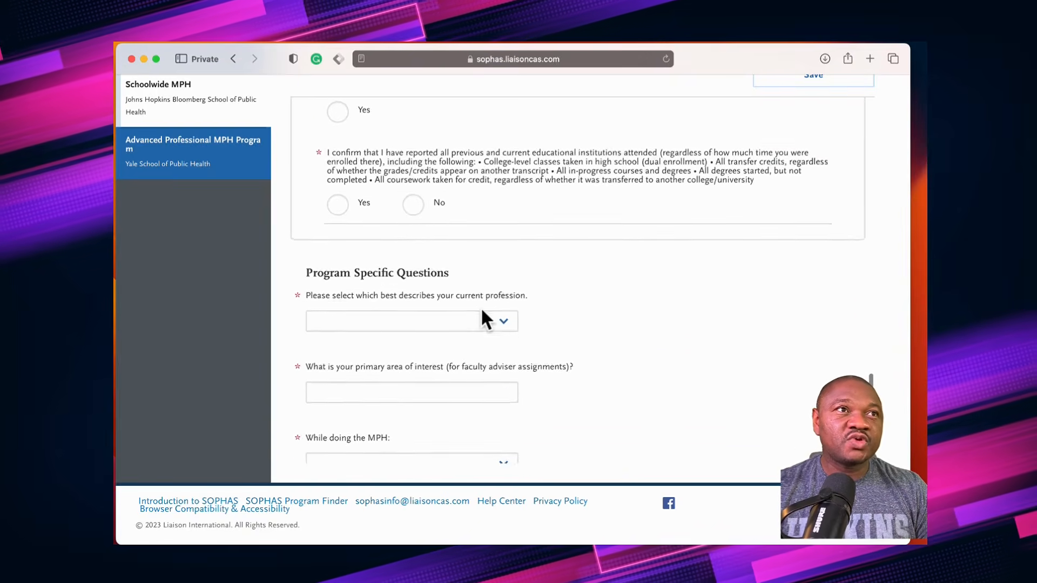
scroll(482, 312, up, 9)
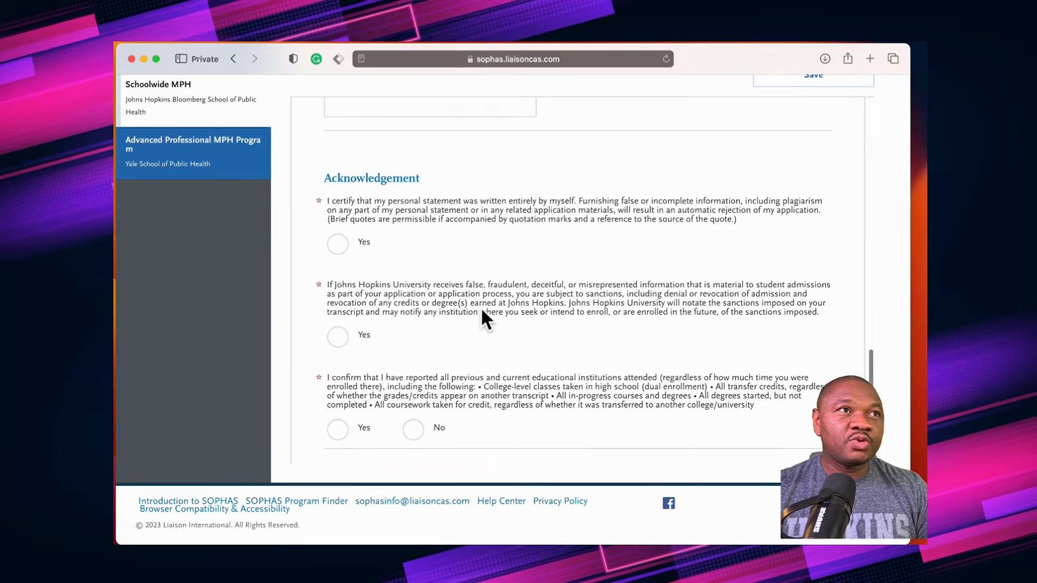
scroll(482, 312, up, 20)
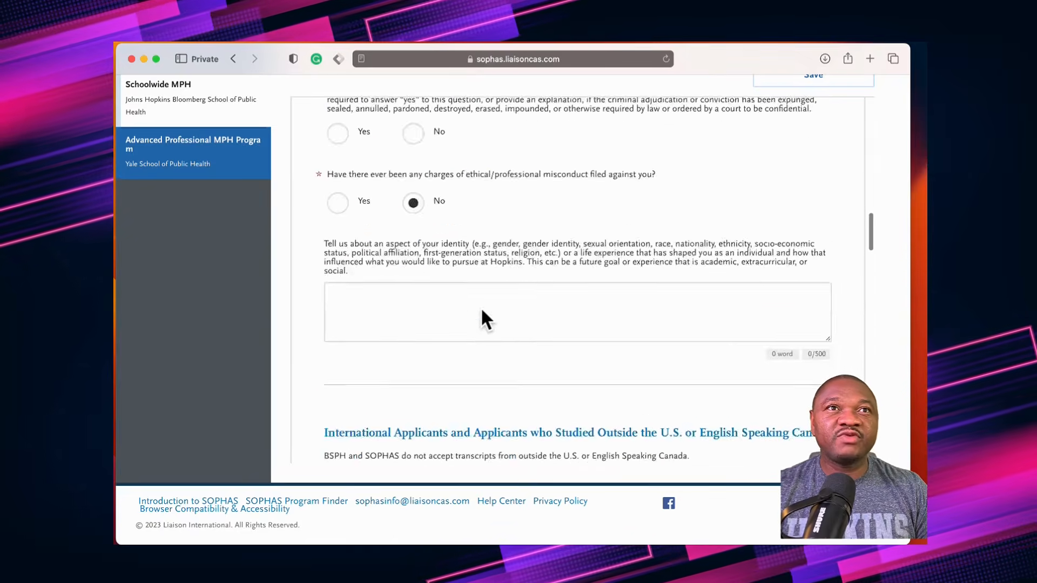
scroll(480, 307, up, 7)
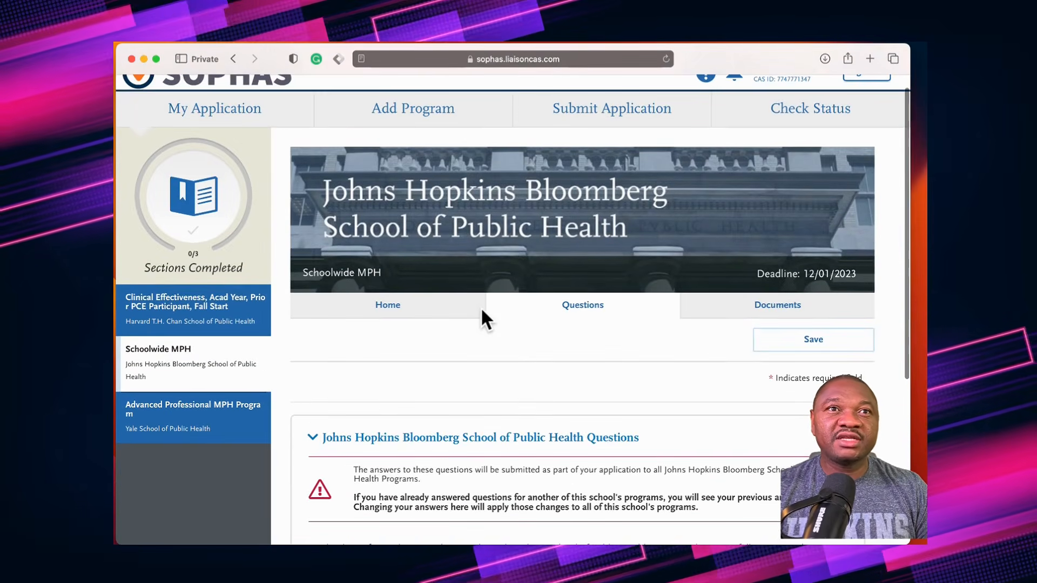
Open the Schoolwide MPH Documents tab without saving, review its Statement of Purpose requirement, and return to the dashboard
click(779, 305)
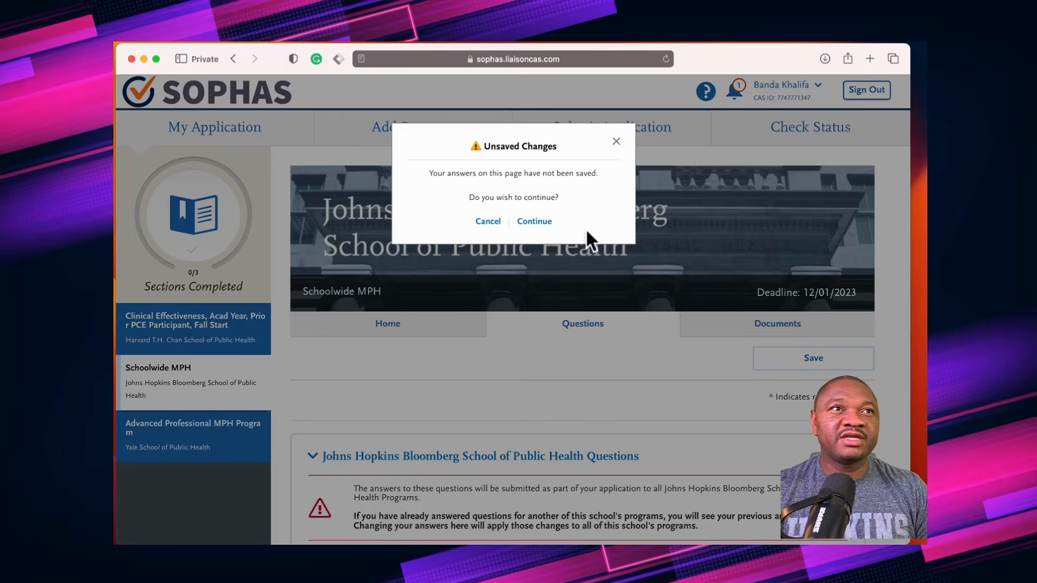
click(540, 220)
scroll(686, 374, down, 10)
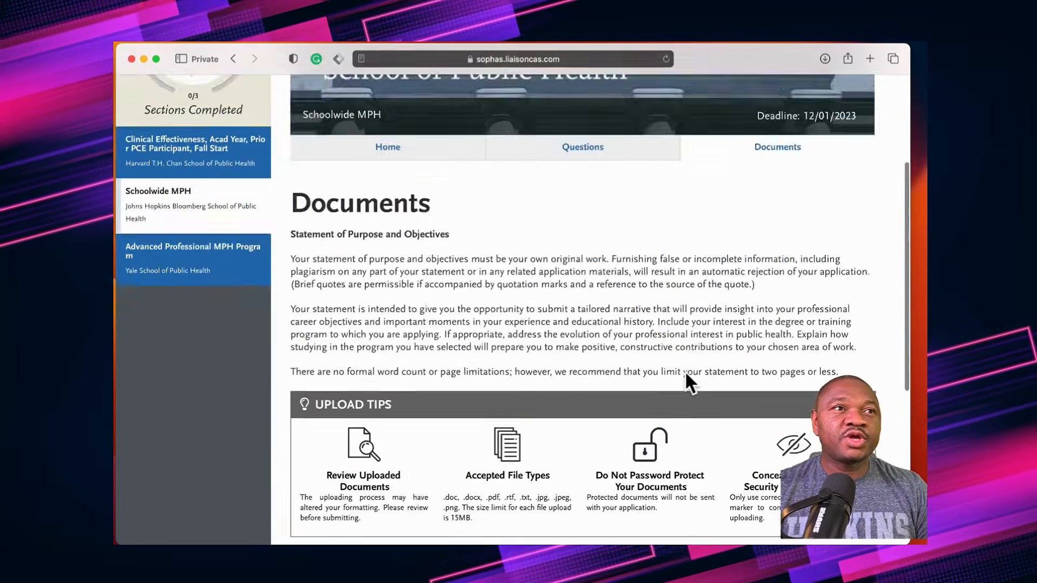
scroll(684, 371, down, 3)
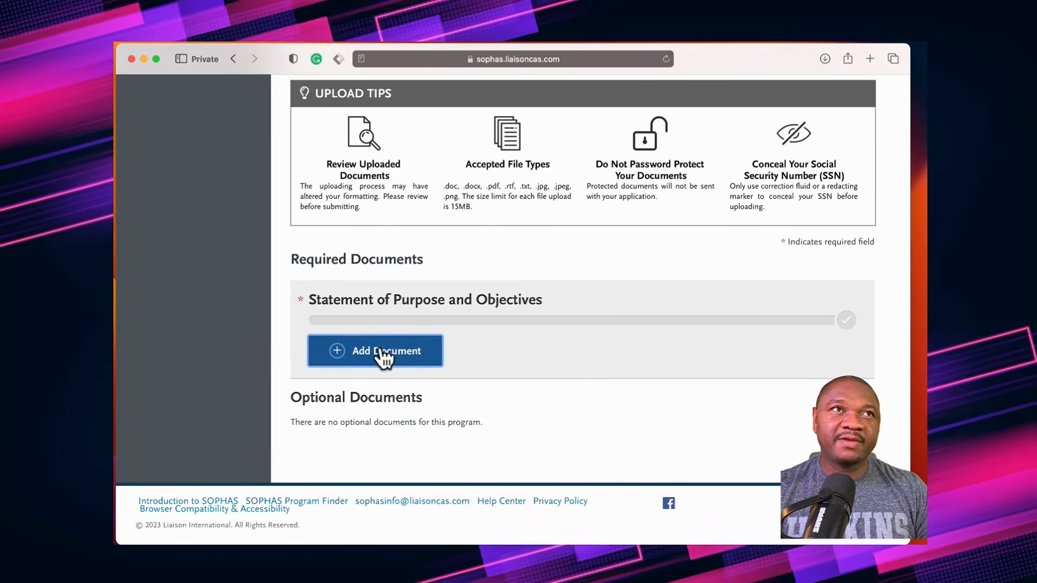
scroll(378, 362, up, 10)
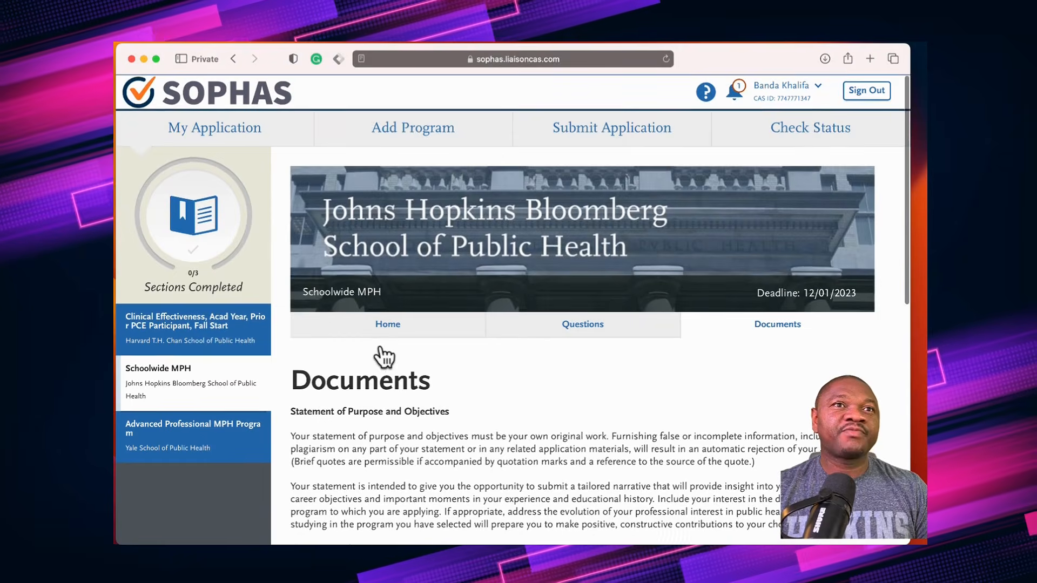
click(213, 142)
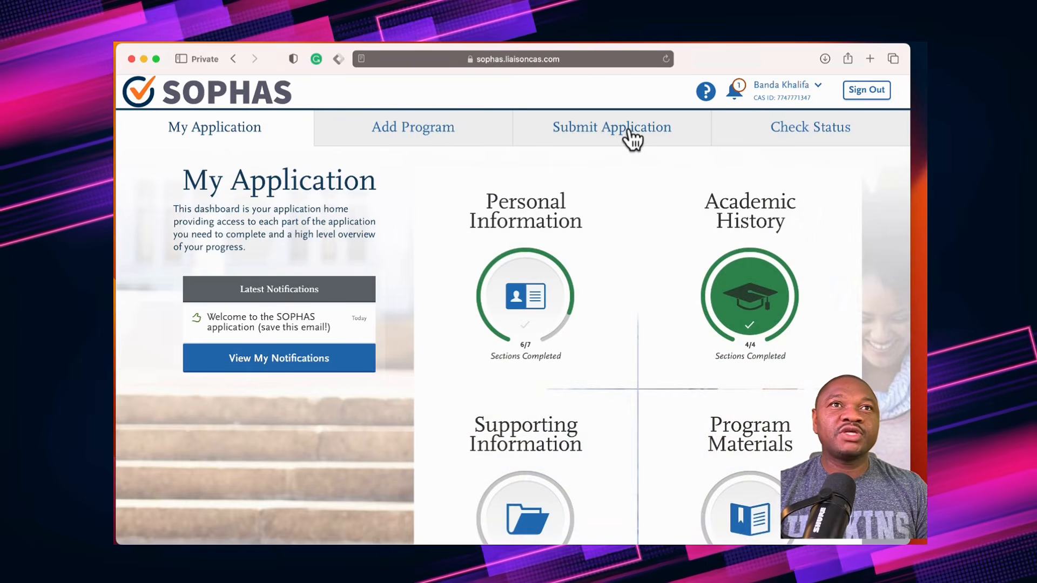
Open the application status overview and expand Recommendations to see the pending request
click(808, 129)
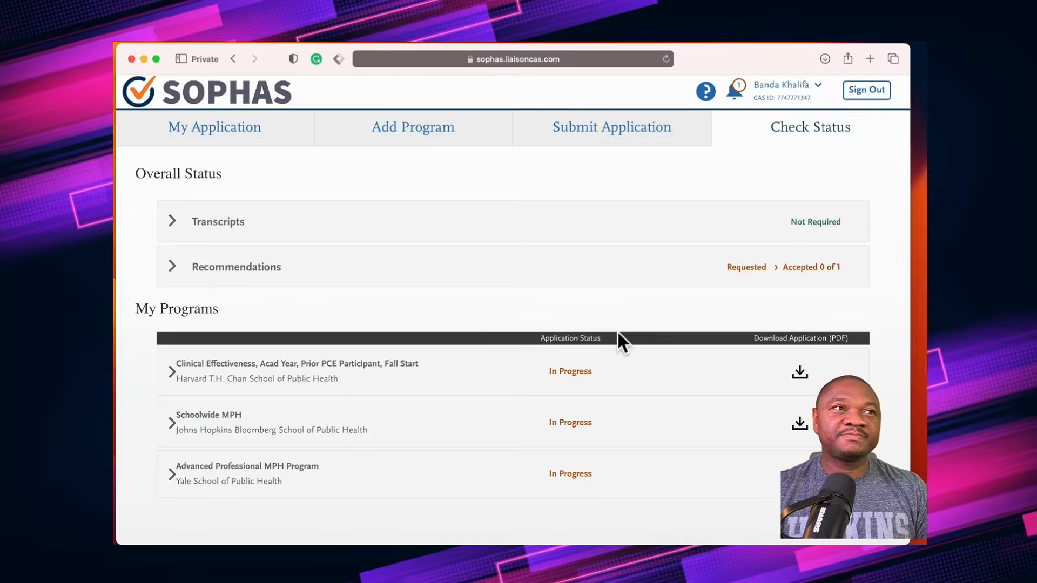
scroll(618, 333, down, 4)
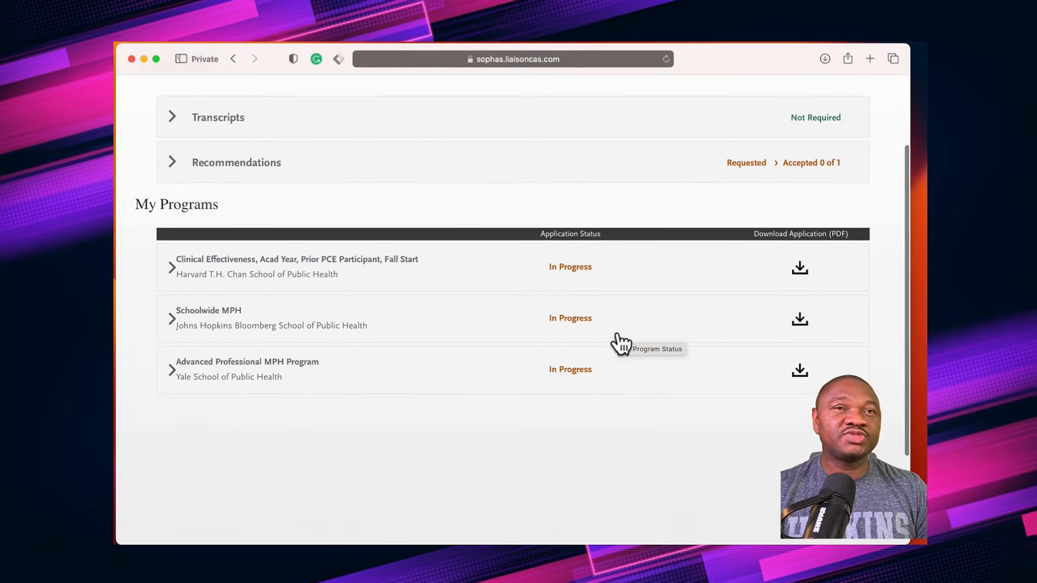
click(173, 163)
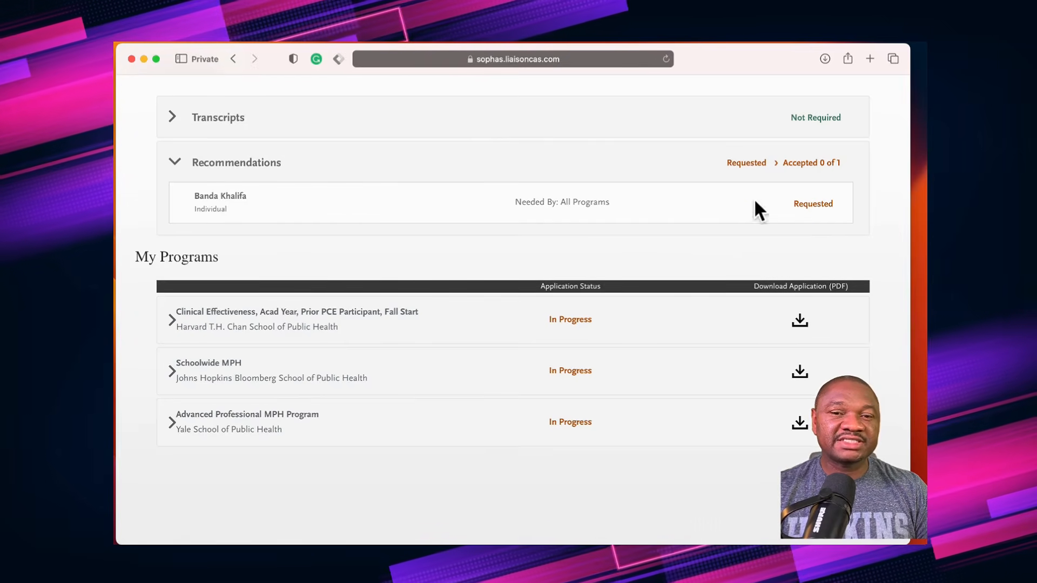
scroll(350, 229, up, 2)
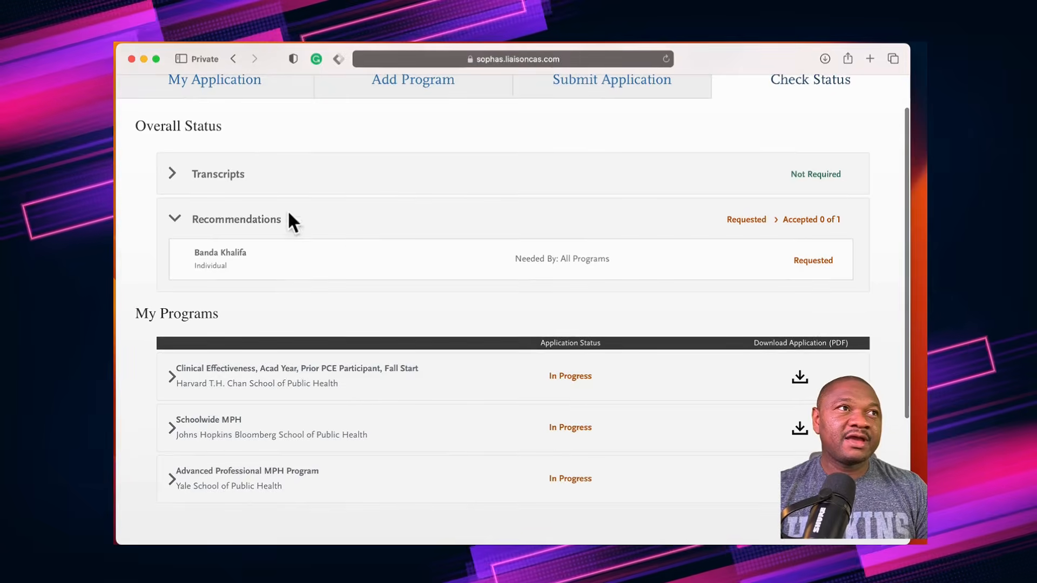
Check the Transcripts school entry, collapse both sections, then view the $255.00 Submit Application page
click(169, 173)
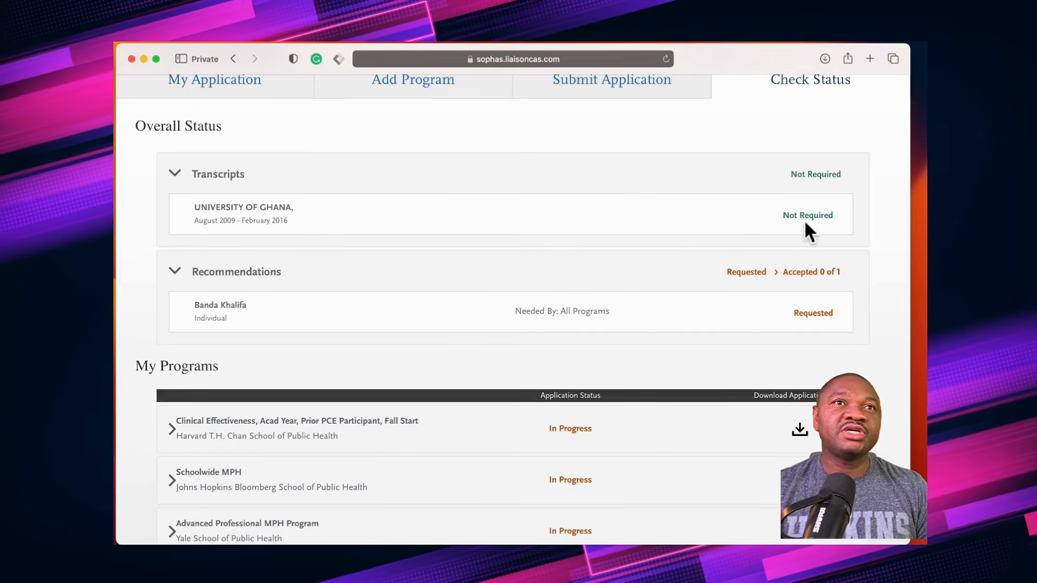
click(173, 173)
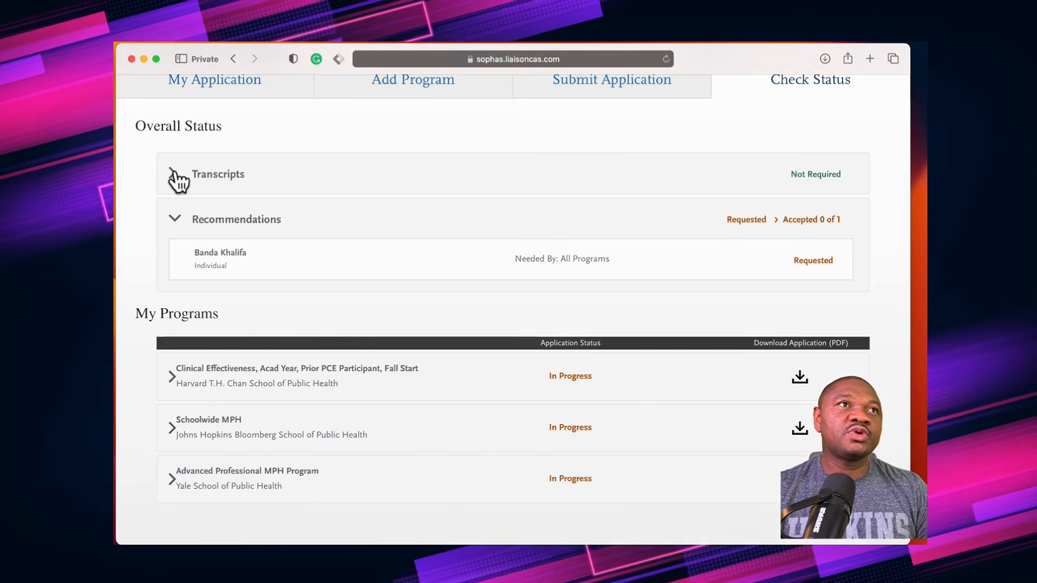
click(176, 219)
scroll(286, 295, down, 2)
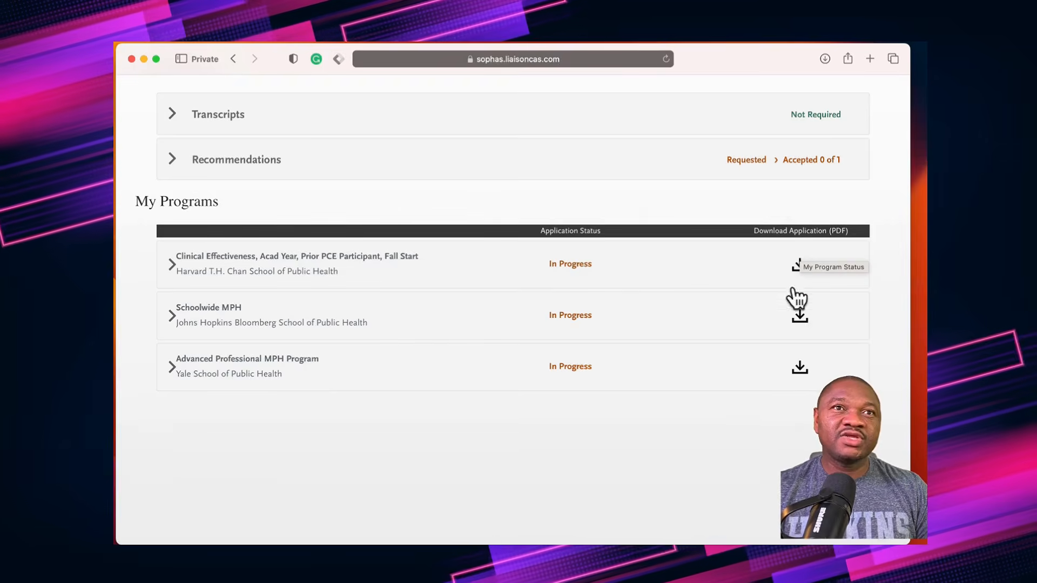
scroll(658, 329, up, 4)
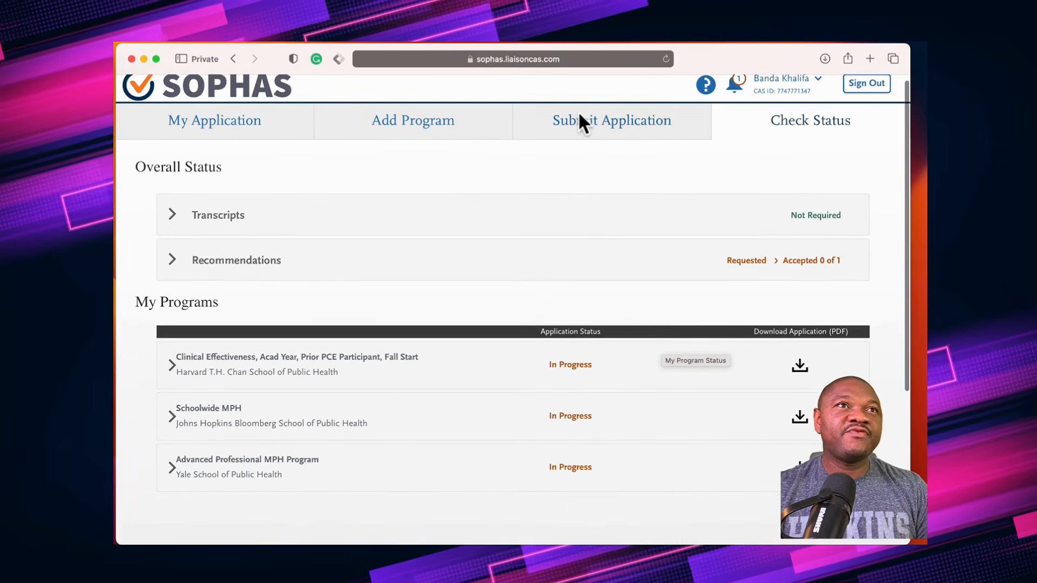
click(603, 127)
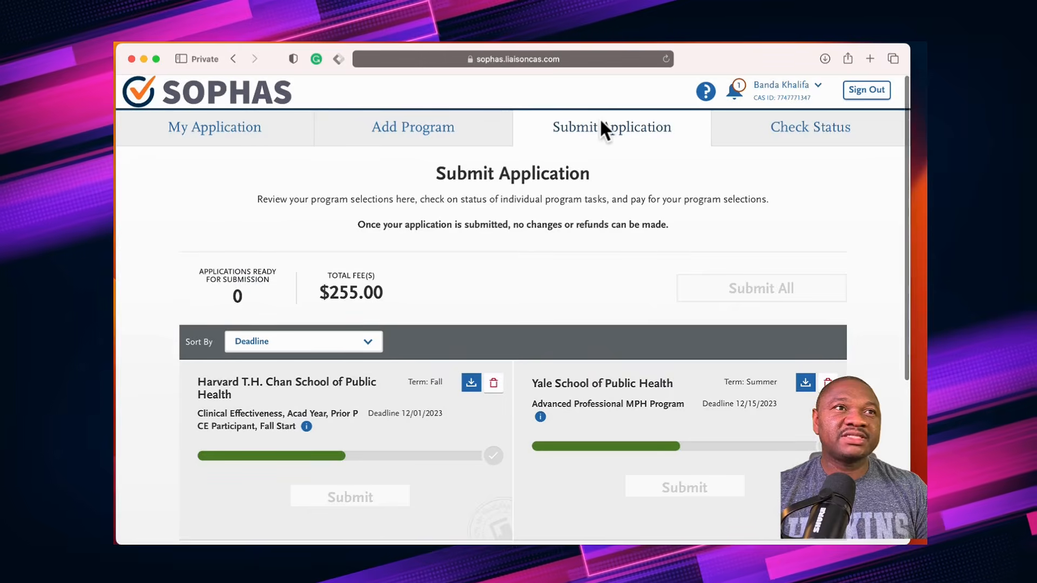
Review the three program cards, then return to Check Status showing all programs In Progress
scroll(595, 292, down, 5)
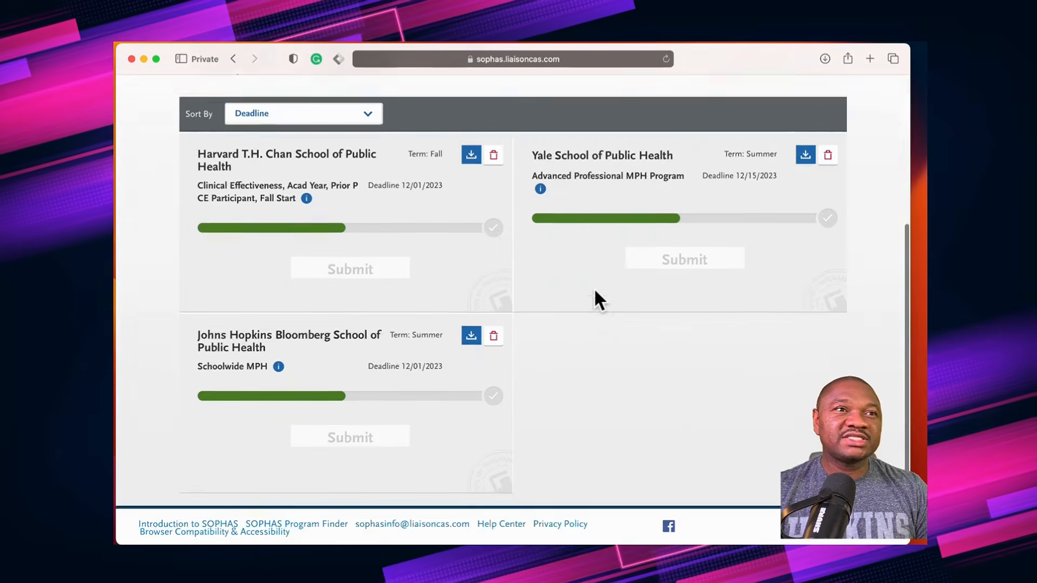
scroll(594, 290, up, 4)
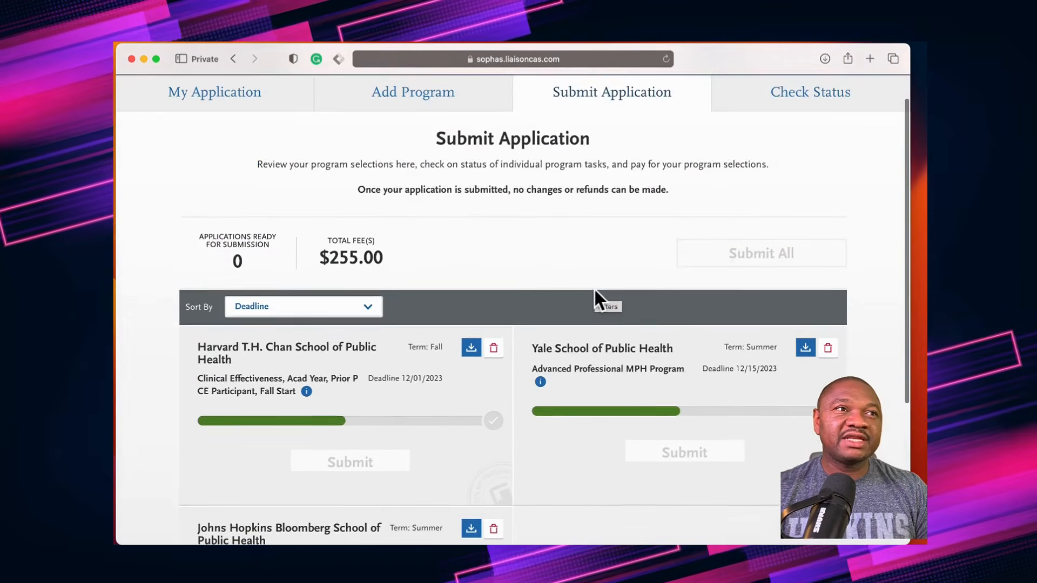
scroll(595, 290, down, 3)
scroll(594, 288, up, 3)
scroll(594, 287, down, 1)
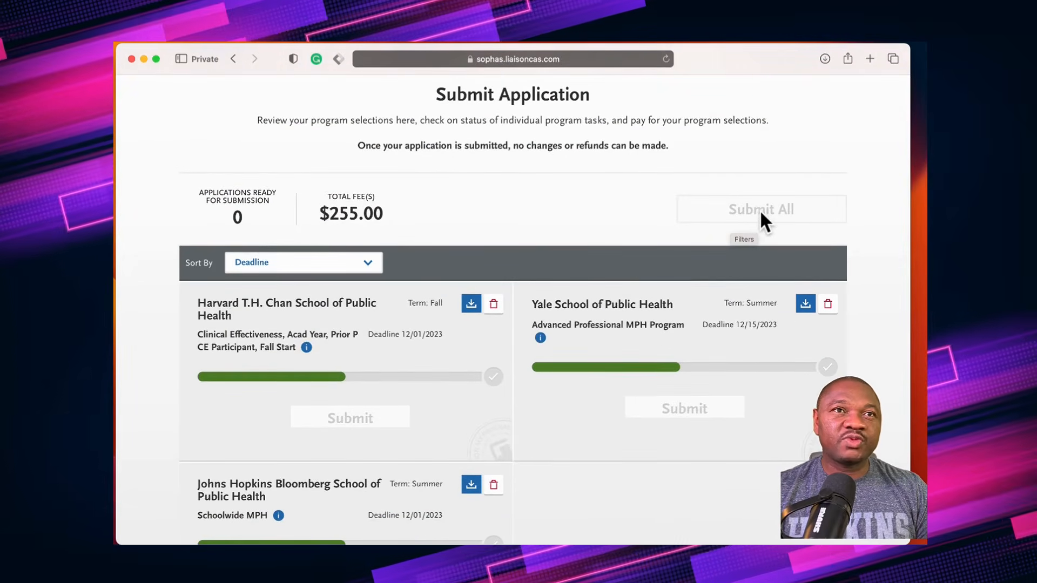
scroll(760, 210, down, 3)
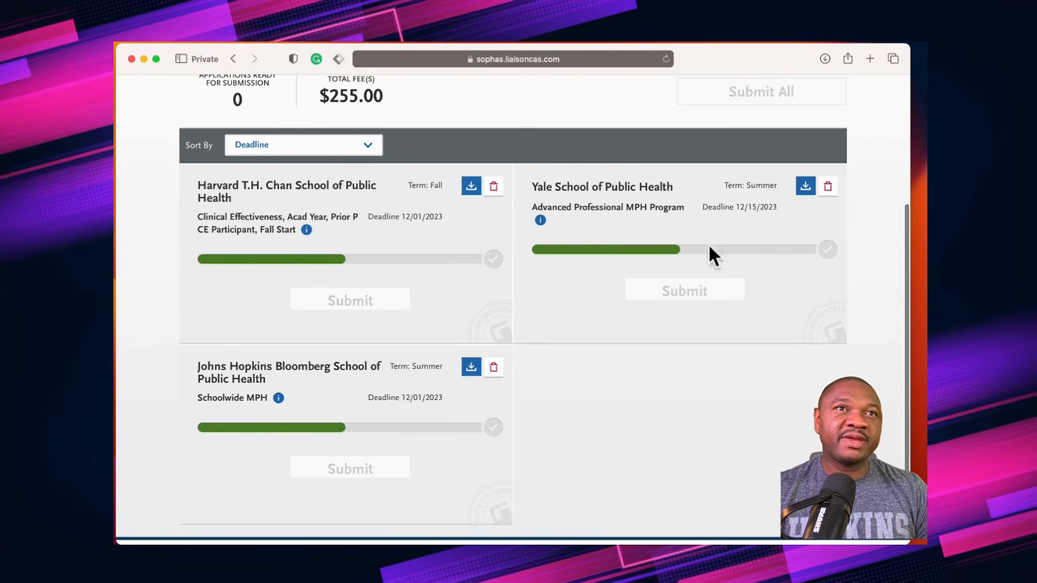
scroll(532, 399, up, 5)
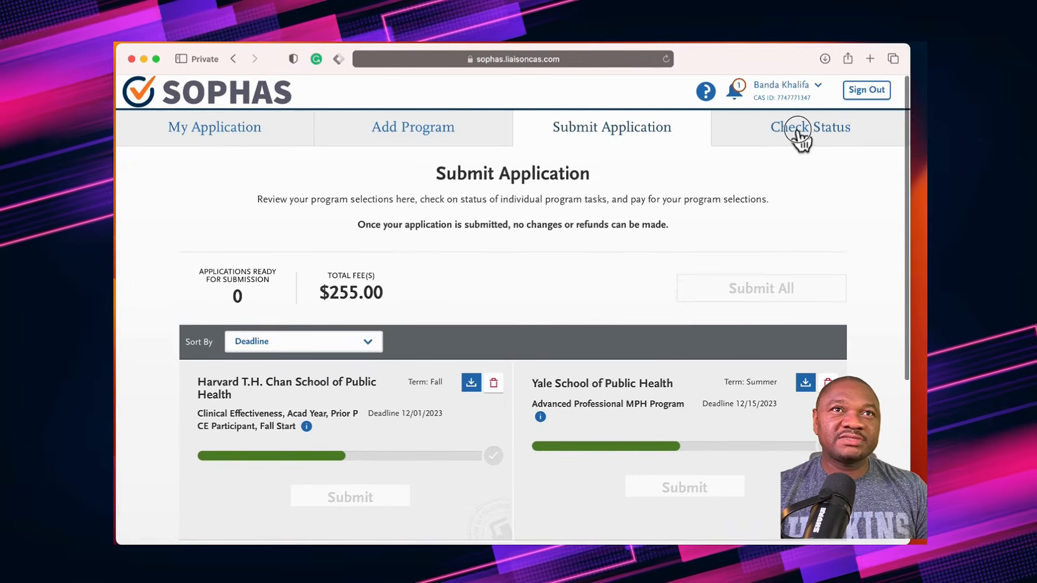
click(798, 128)
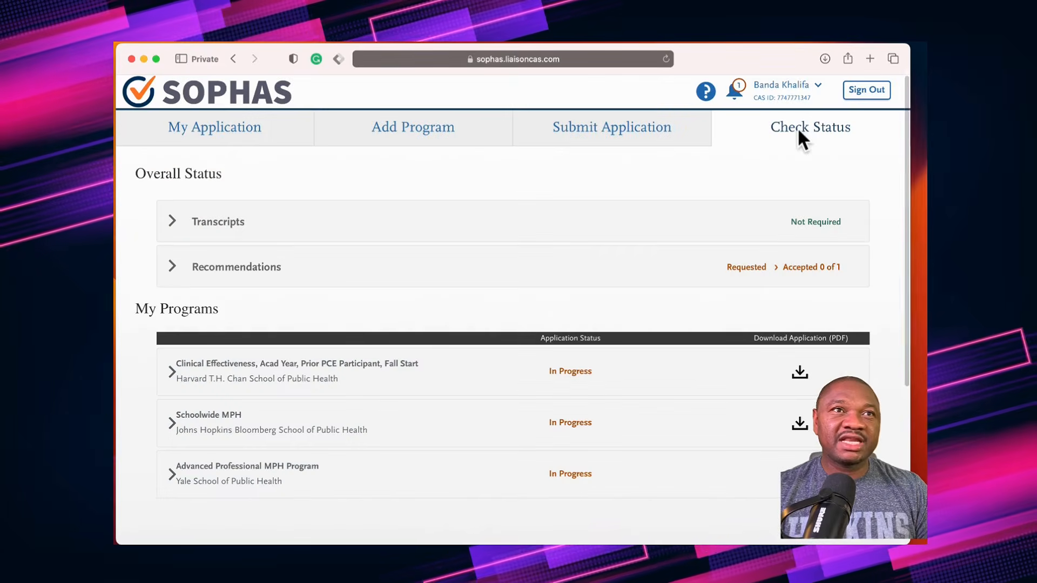
Review the My Application dashboard: Personal 6/7, Academic 4/4, Supporting 0/6, Program Materials 0/3
click(228, 127)
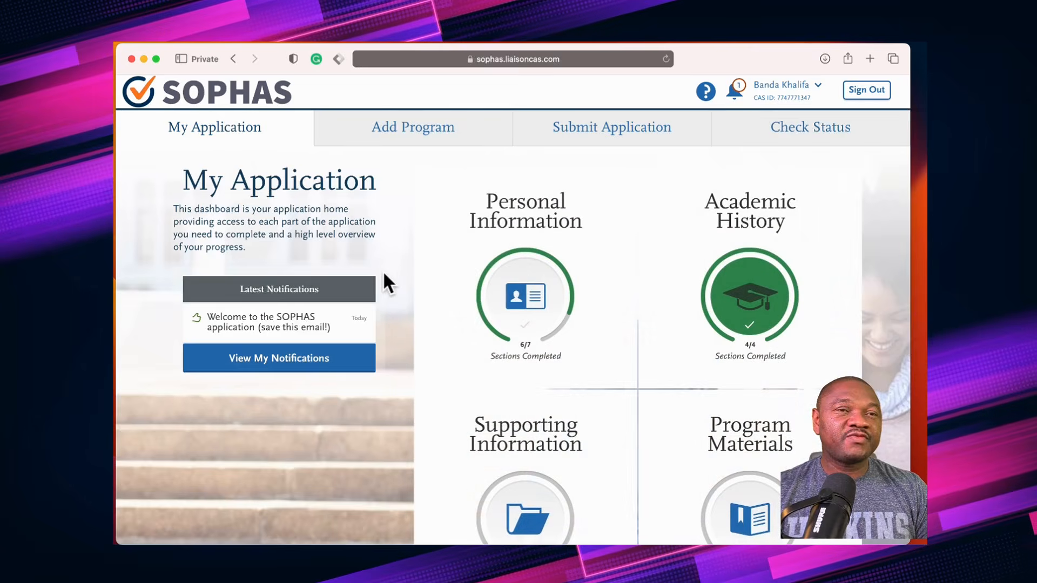
scroll(385, 274, down, 5)
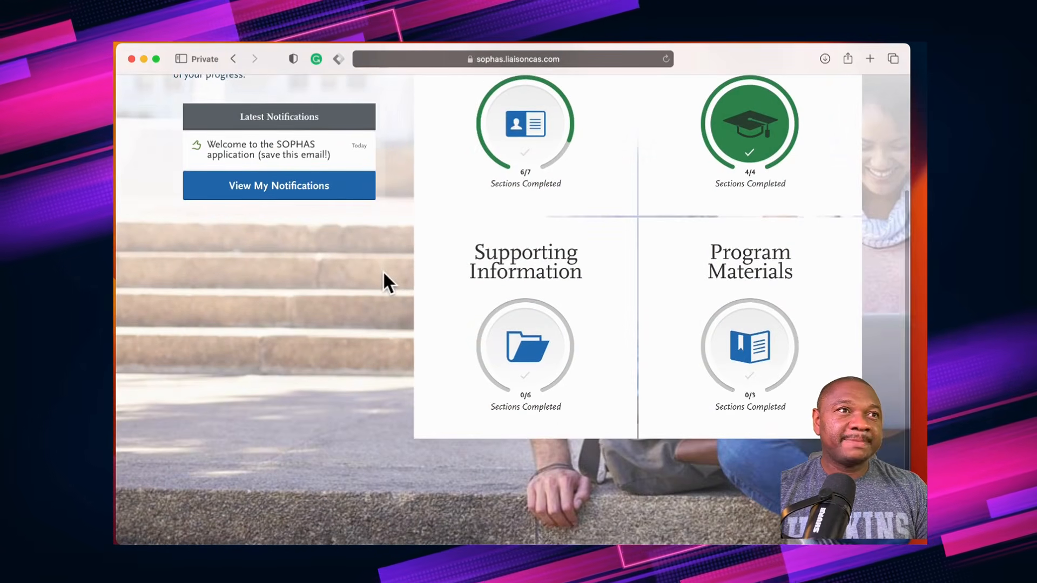
scroll(382, 270, down, 3)
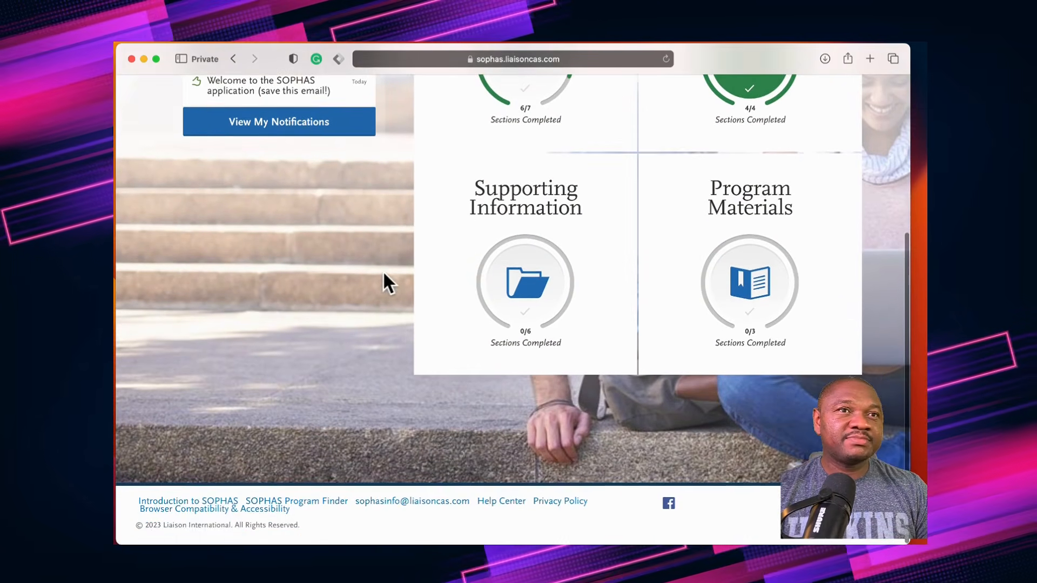
scroll(383, 270, up, 5)
scroll(385, 275, up, 1)
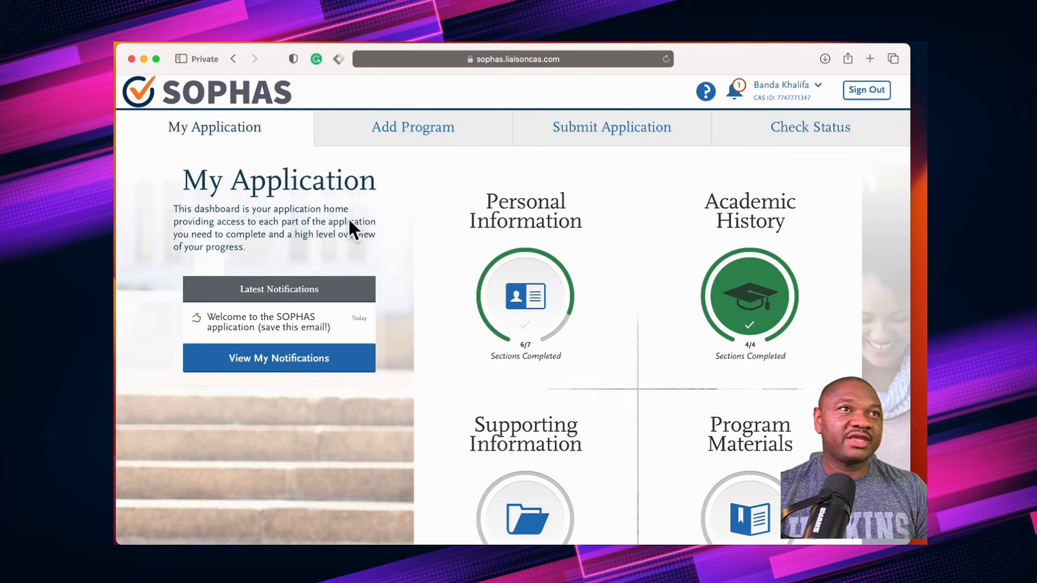
scroll(452, 271, down, 5)
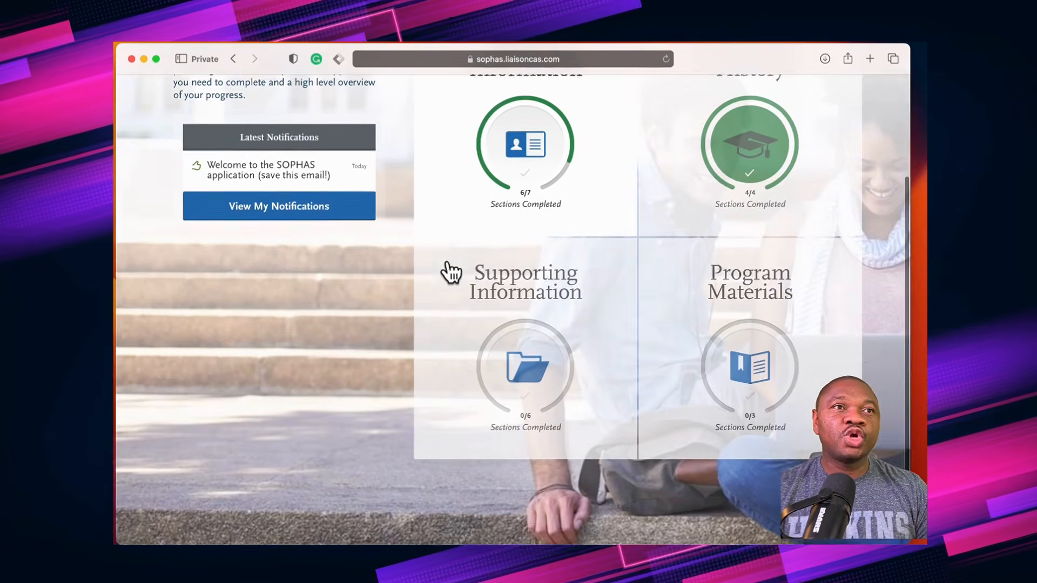
scroll(451, 270, up, 4)
scroll(513, 303, down, 2)
scroll(593, 354, down, 1)
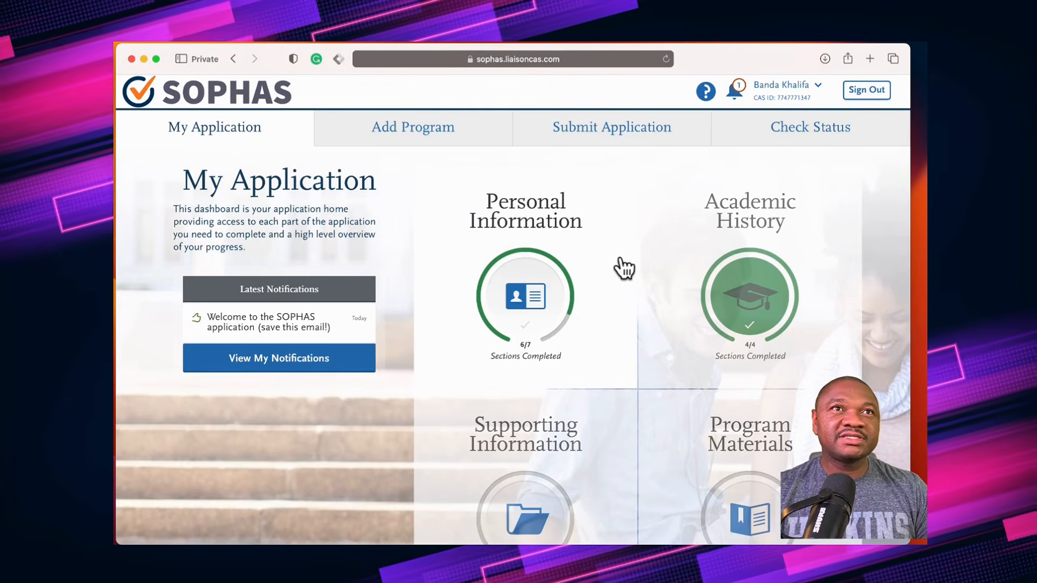
scroll(623, 269, down, 5)
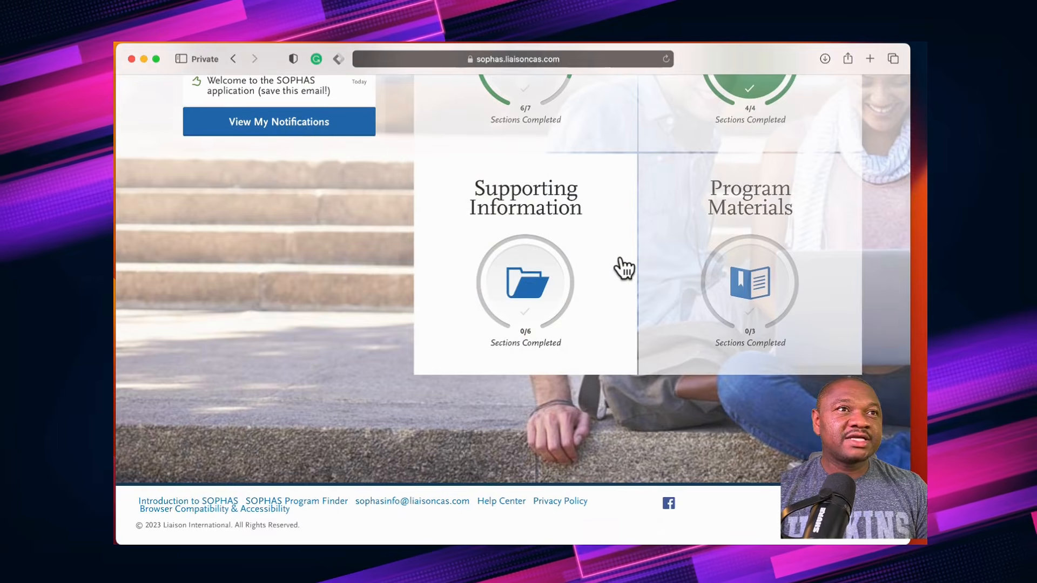
scroll(624, 268, up, 5)
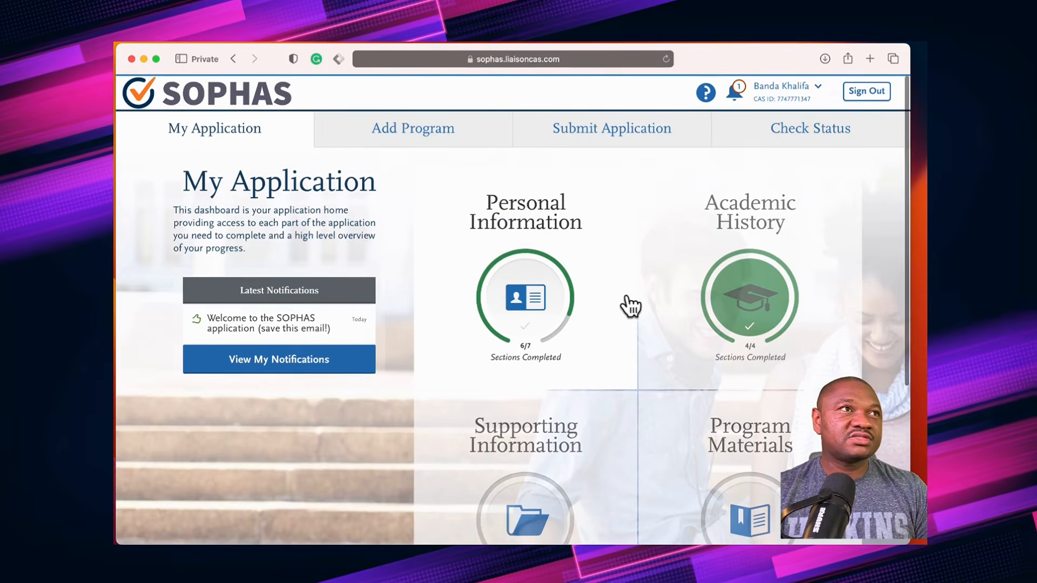
scroll(625, 303, down, 5)
scroll(627, 304, up, 3)
scroll(629, 307, up, 2)
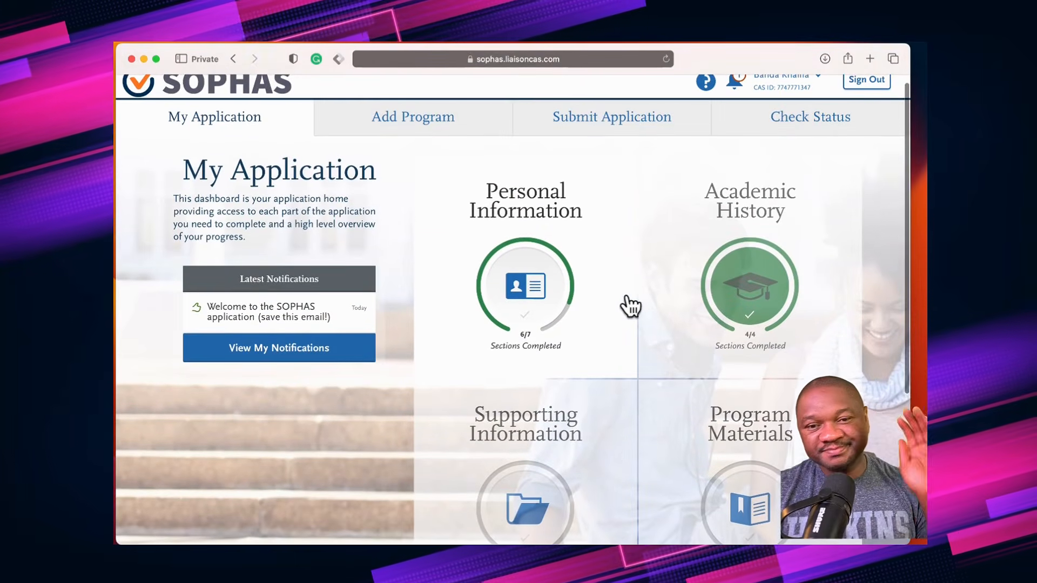